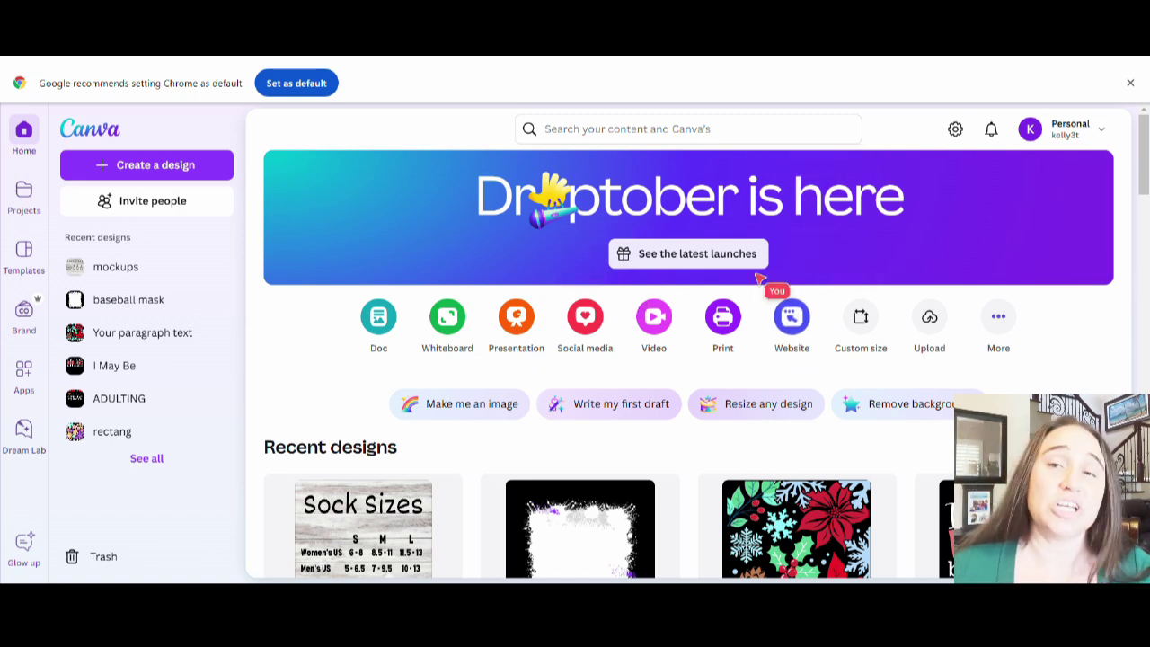
{"action": "scroll", "coordinate": [898, 296], "scroll_direction": "down", "scroll_amount": 2}
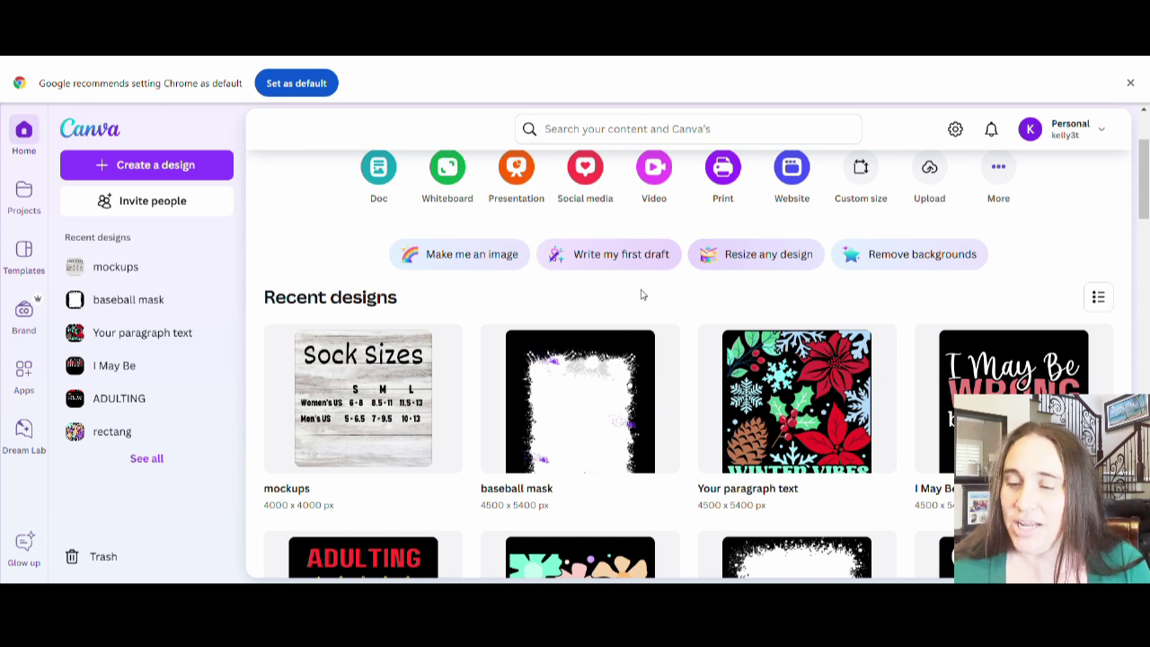
{"action": "scroll", "coordinate": [590, 251], "scroll_direction": "up", "scroll_amount": 1}
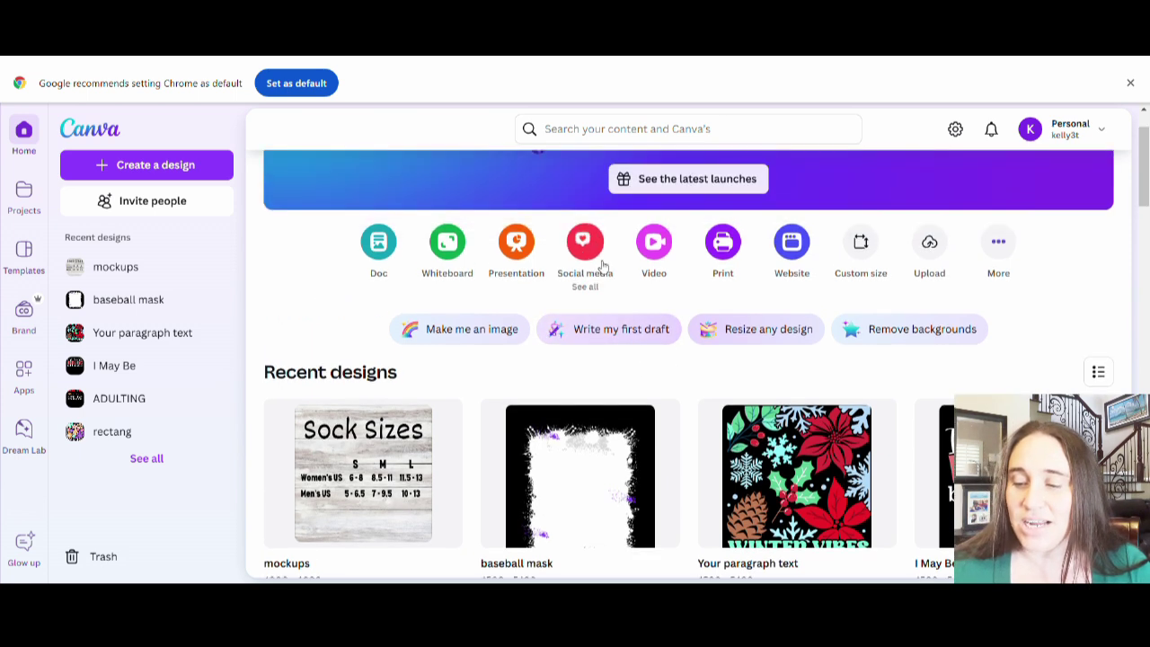
{"action": "left_click", "coordinate": [861, 247]}
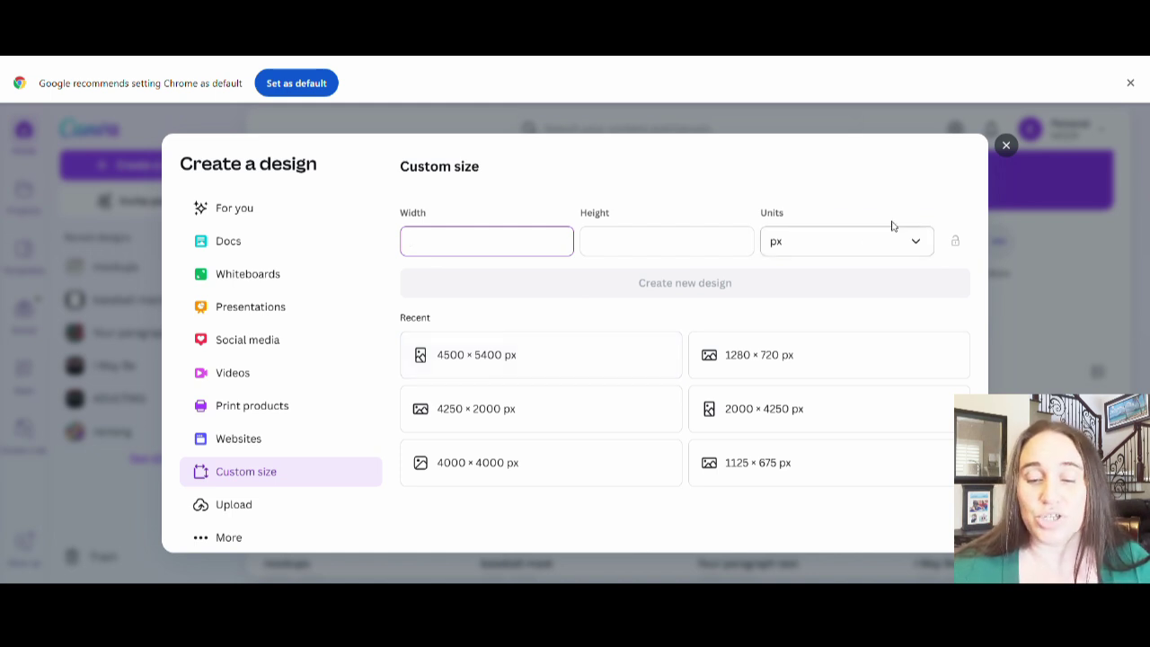
{"action": "left_click", "coordinate": [1006, 147]}
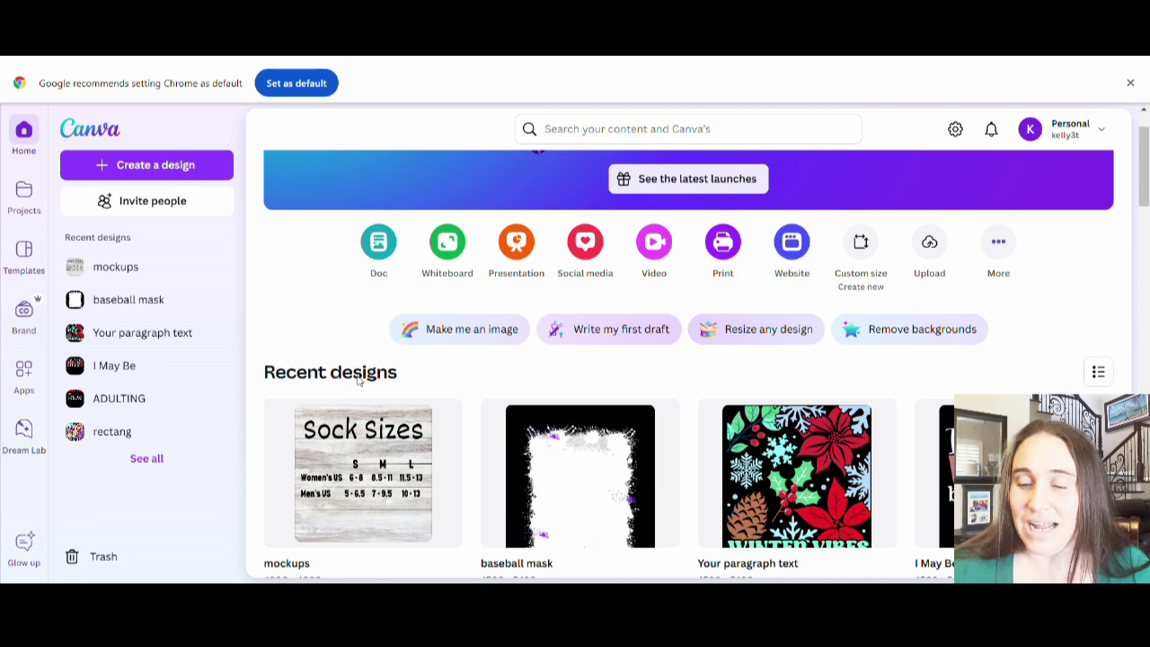
Step: Open the recent baseball mask design and look over its splatter frame and baseball quote pages
{"action": "left_click", "coordinate": [566, 492]}
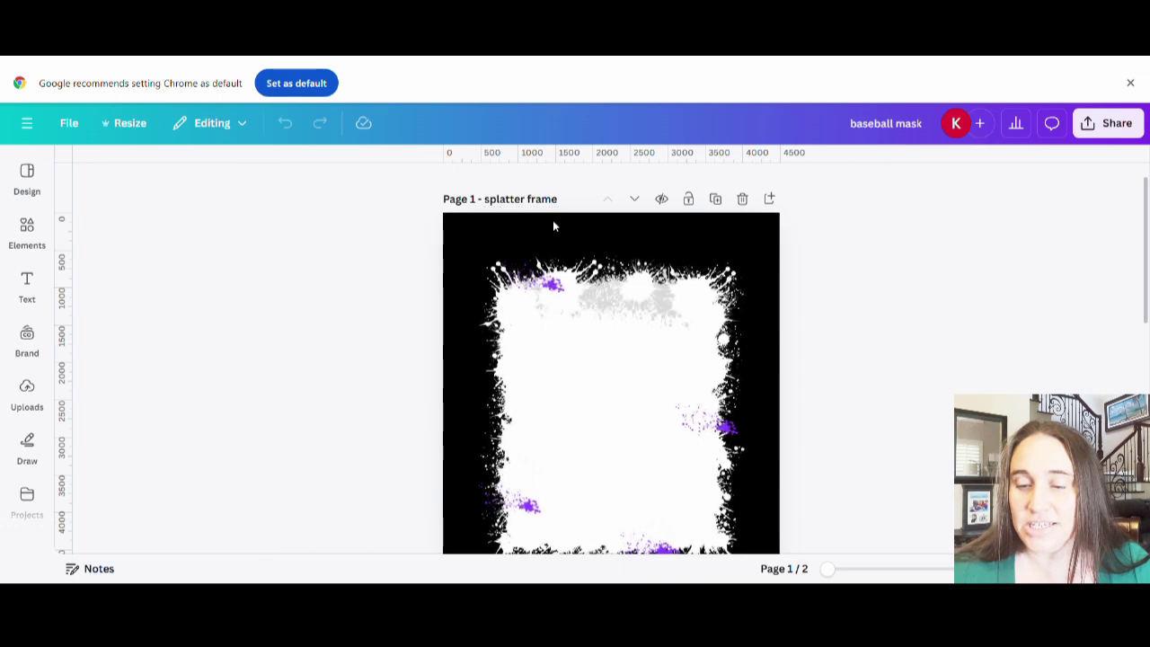
{"action": "scroll", "coordinate": [712, 437], "scroll_direction": "down", "scroll_amount": 5}
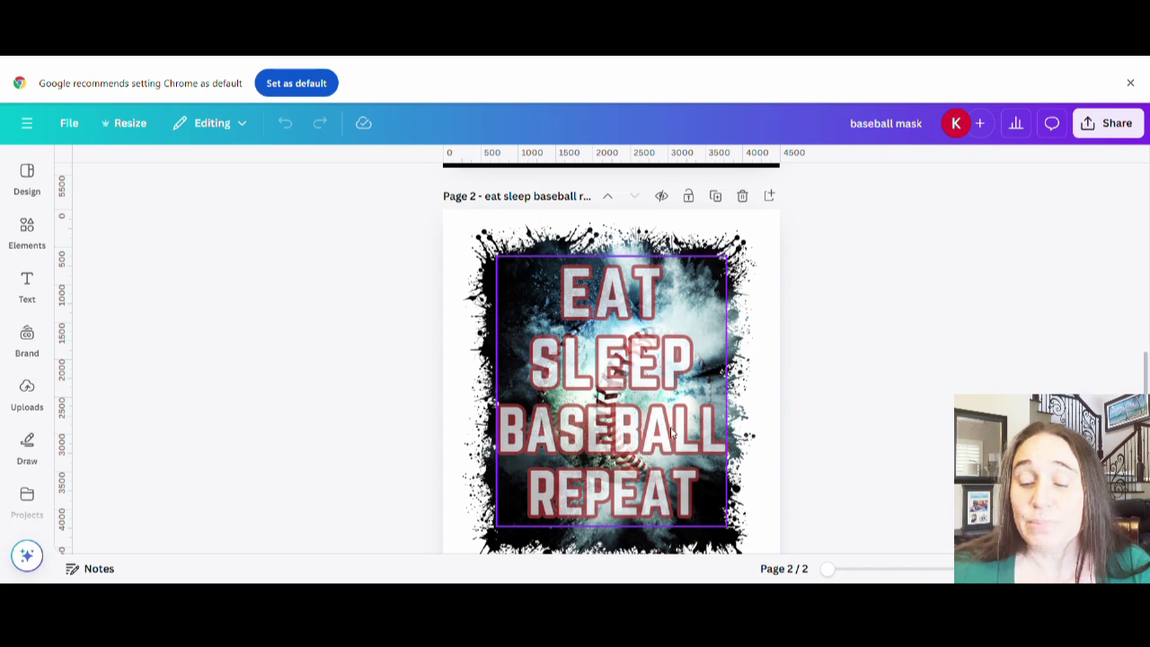
{"action": "scroll", "coordinate": [692, 323], "scroll_direction": "up", "scroll_amount": 5}
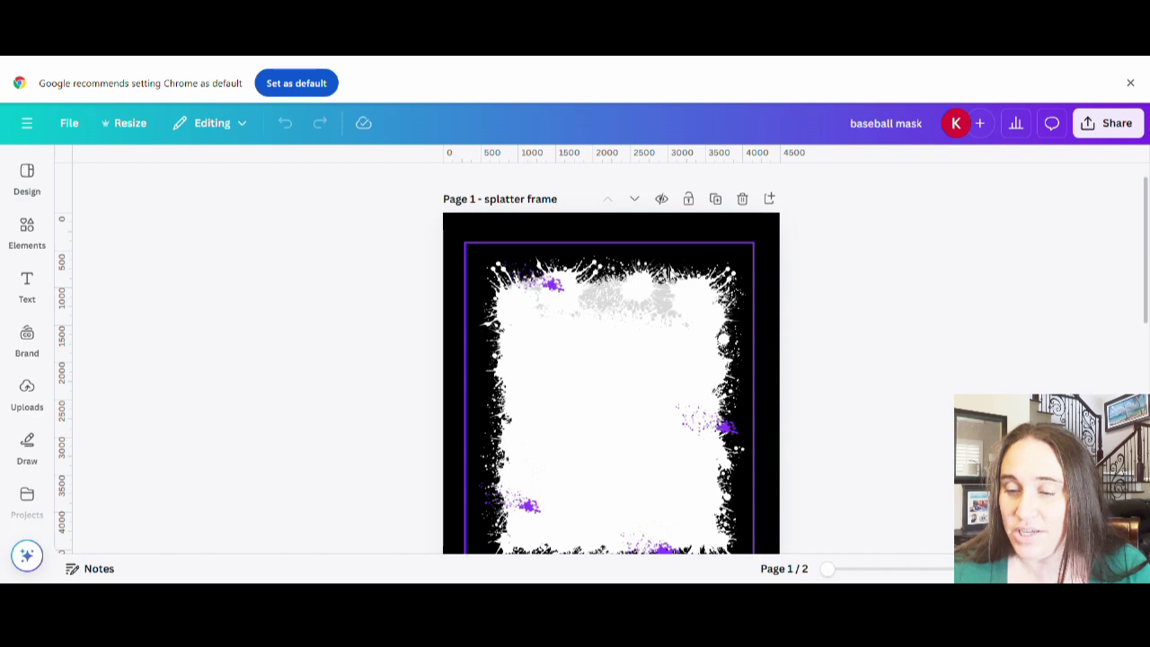
{"action": "scroll", "coordinate": [809, 278], "scroll_direction": "down", "scroll_amount": 3}
{"action": "scroll", "coordinate": [816, 299], "scroll_direction": "up", "scroll_amount": 3}
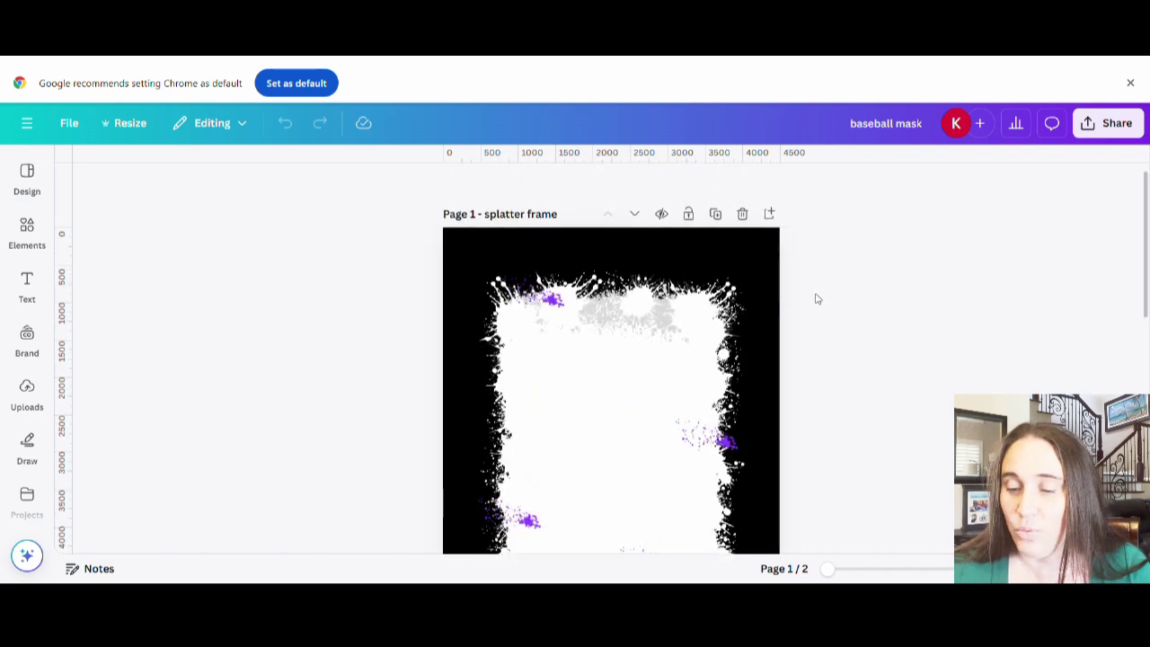
Step: Duplicate the splatter frame page and go to the copy on page 2
{"action": "left_click", "coordinate": [715, 222]}
{"action": "scroll", "coordinate": [878, 395], "scroll_direction": "up", "scroll_amount": 3}
{"action": "scroll", "coordinate": [808, 354], "scroll_direction": "down", "scroll_amount": 5}
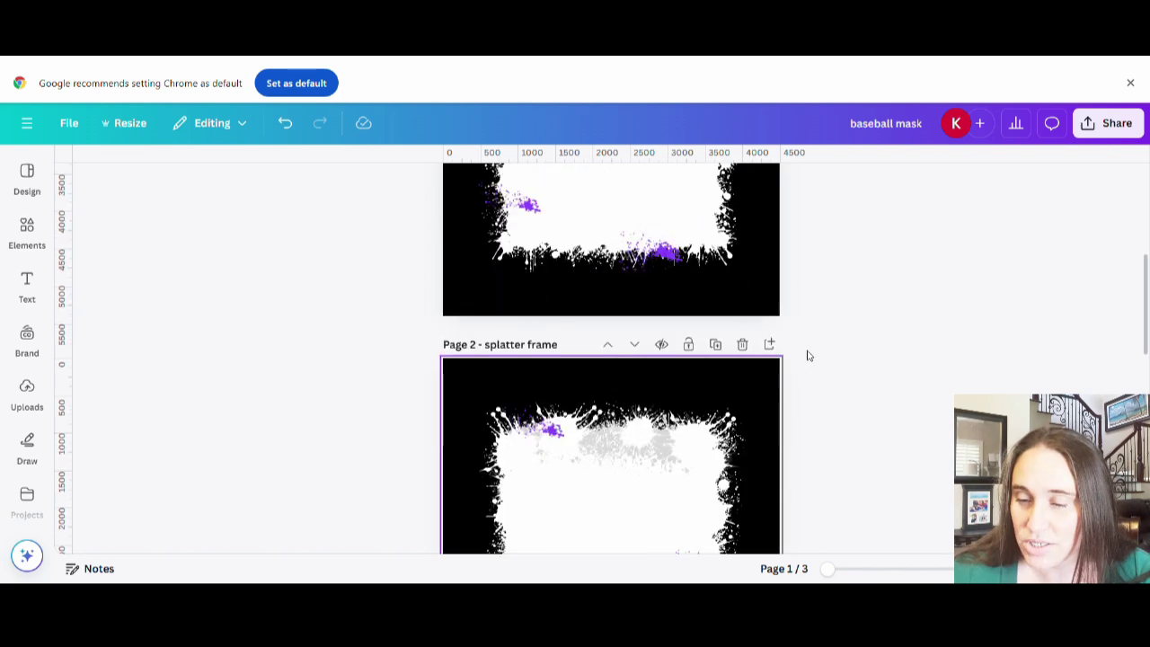
{"action": "scroll", "coordinate": [804, 287], "scroll_direction": "up", "scroll_amount": 1}
{"action": "scroll", "coordinate": [763, 333], "scroll_direction": "up", "scroll_amount": 2}
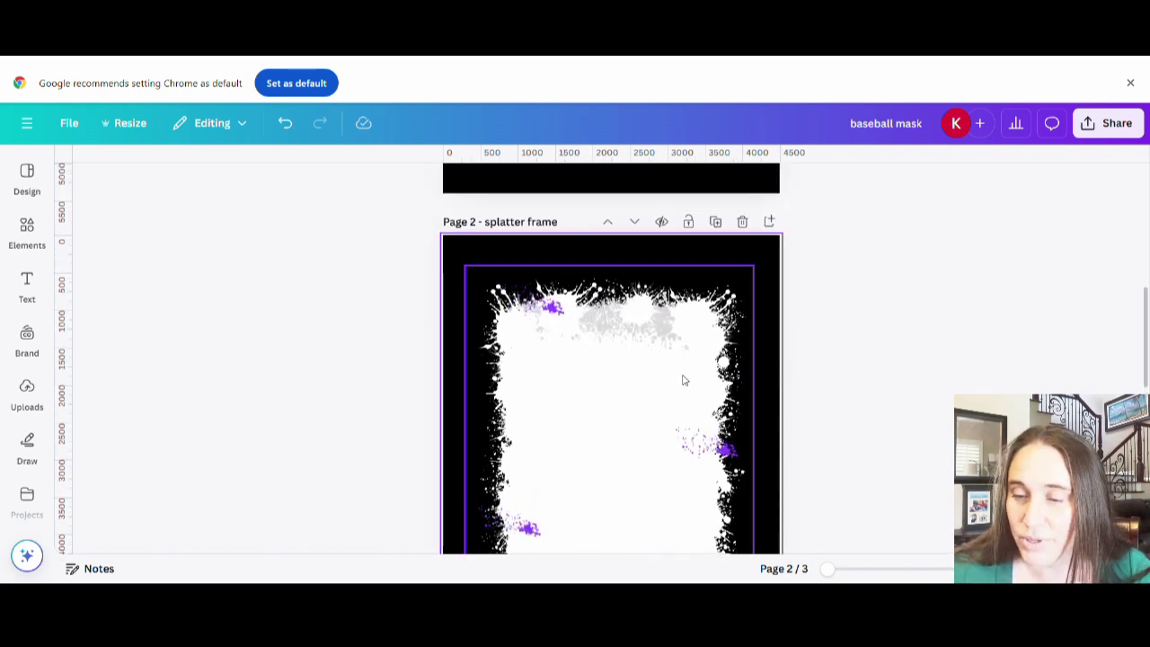
Step: Ungroup the splatter frame on the duplicated page so its pieces can be handled individually
{"action": "left_click", "coordinate": [682, 380]}
{"action": "scroll", "coordinate": [737, 260], "scroll_direction": "down", "scroll_amount": 2}
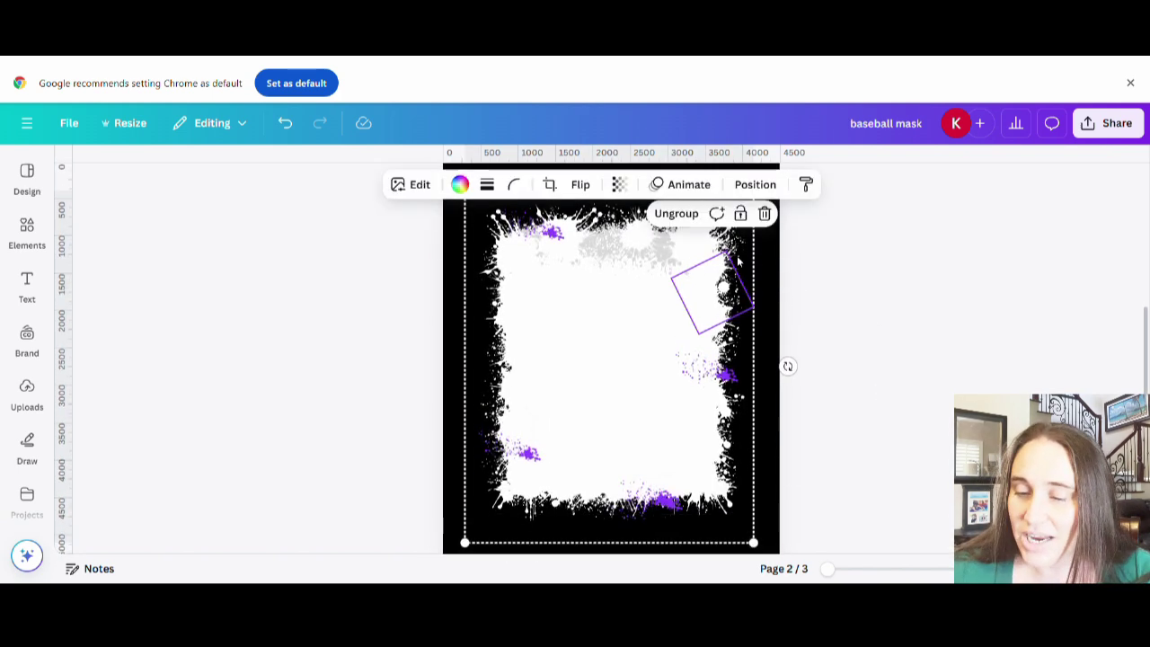
{"action": "left_click", "coordinate": [675, 213]}
{"action": "left_click", "coordinate": [869, 278]}
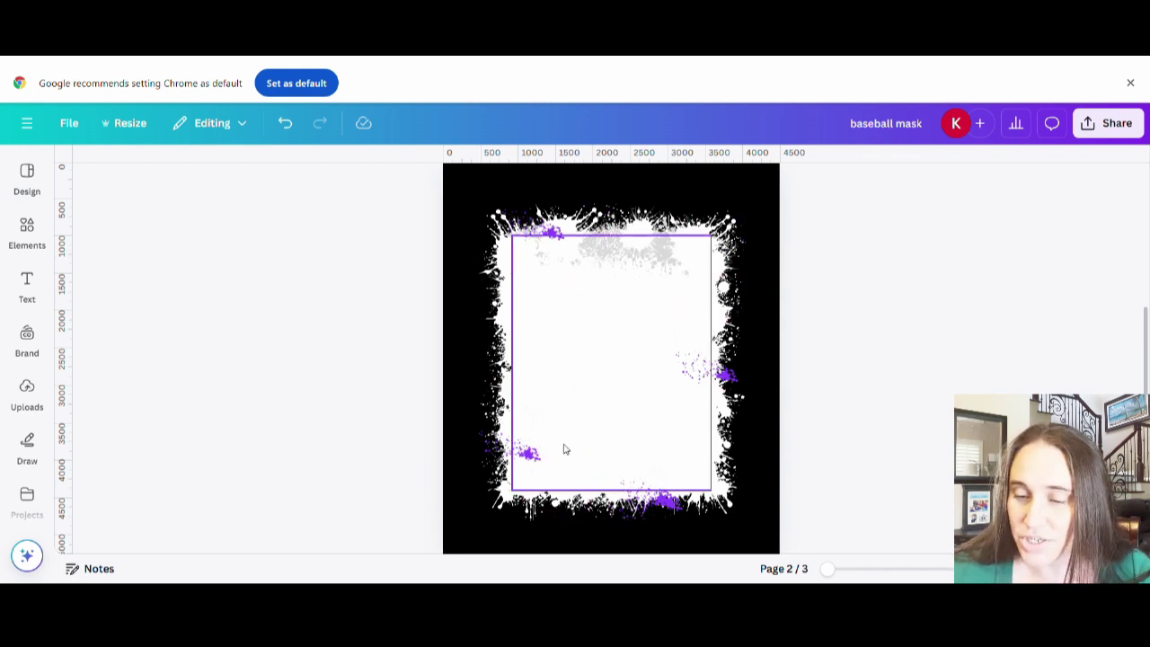
Step: Add a grey rectangle, stretch it over most of the frame's white centre, and delete it
{"action": "key", "text": "r"}
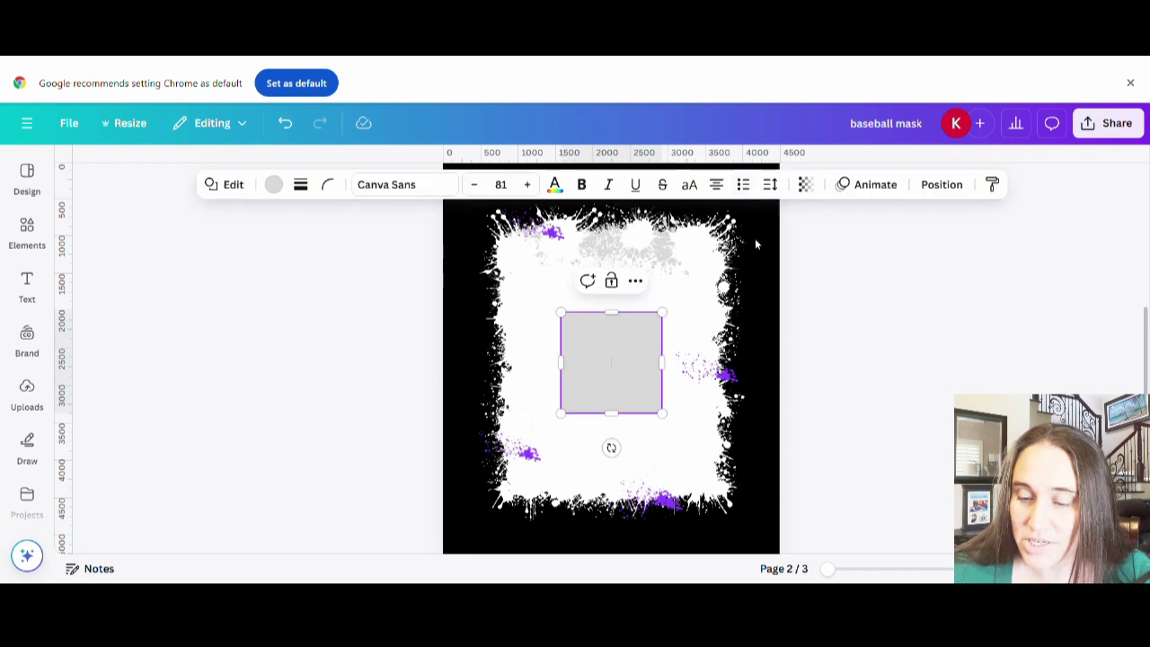
{"action": "left_click_drag", "start_coordinate": [612, 311], "coordinate": [624, 255]}
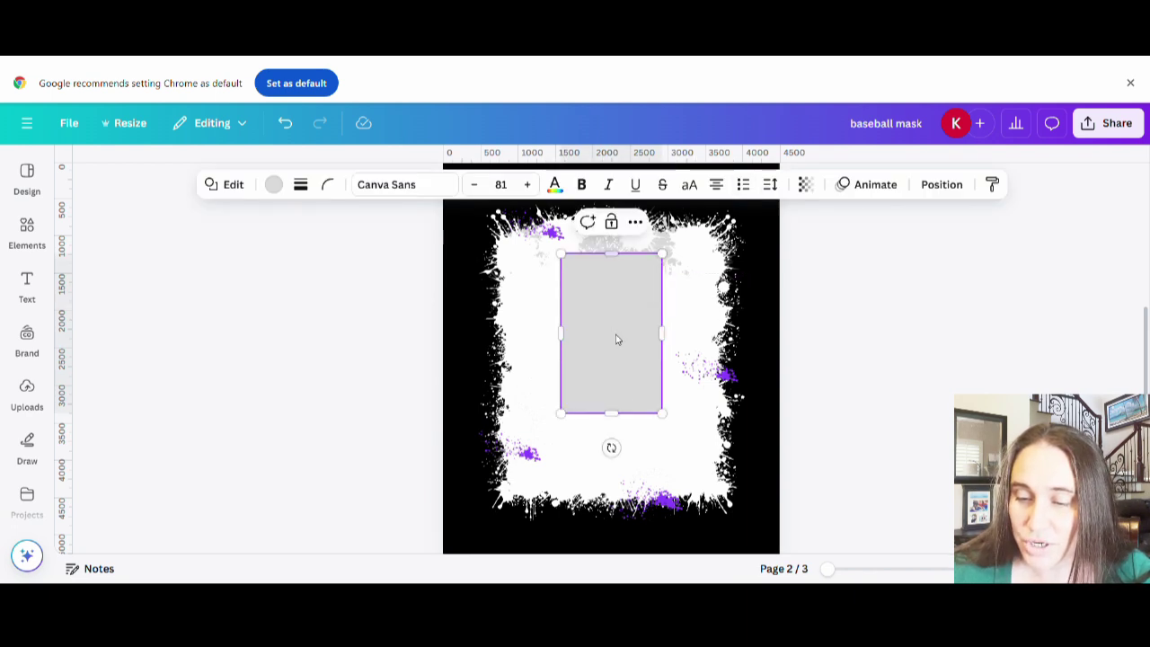
{"action": "left_click_drag", "start_coordinate": [611, 413], "coordinate": [616, 478]}
{"action": "left_click_drag", "start_coordinate": [666, 369], "coordinate": [706, 367]}
{"action": "left_click_drag", "start_coordinate": [562, 366], "coordinate": [521, 386]}
{"action": "left_click_drag", "start_coordinate": [595, 390], "coordinate": [609, 393]}
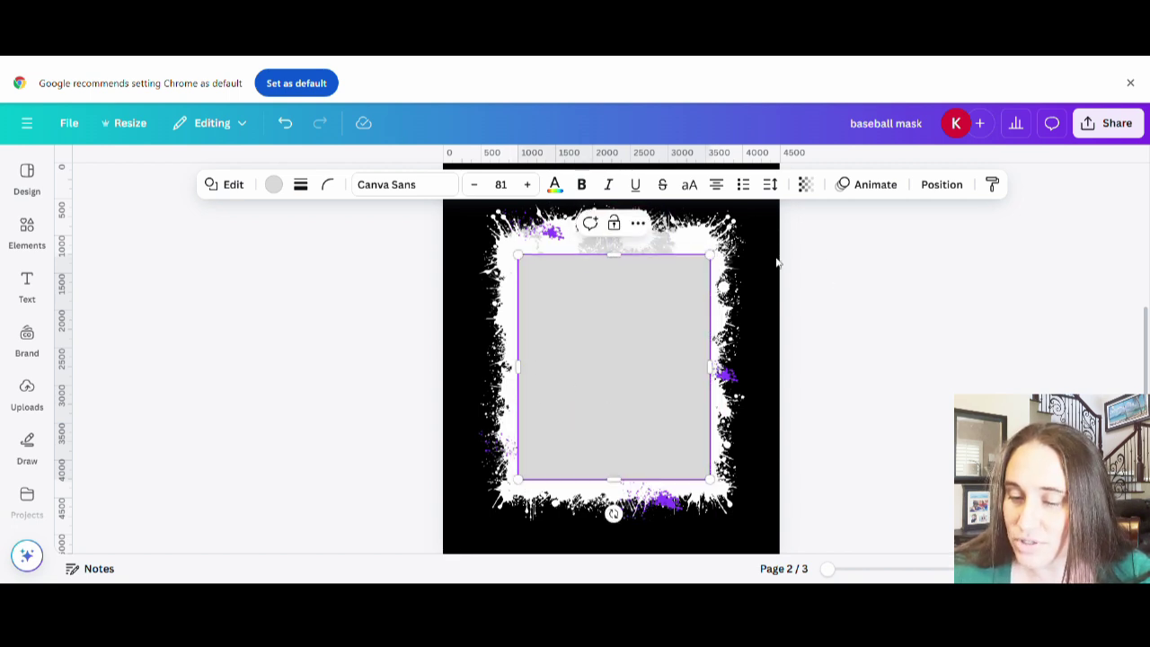
{"action": "left_click_drag", "start_coordinate": [718, 239], "coordinate": [737, 234]}
{"action": "left_click", "coordinate": [751, 393]}
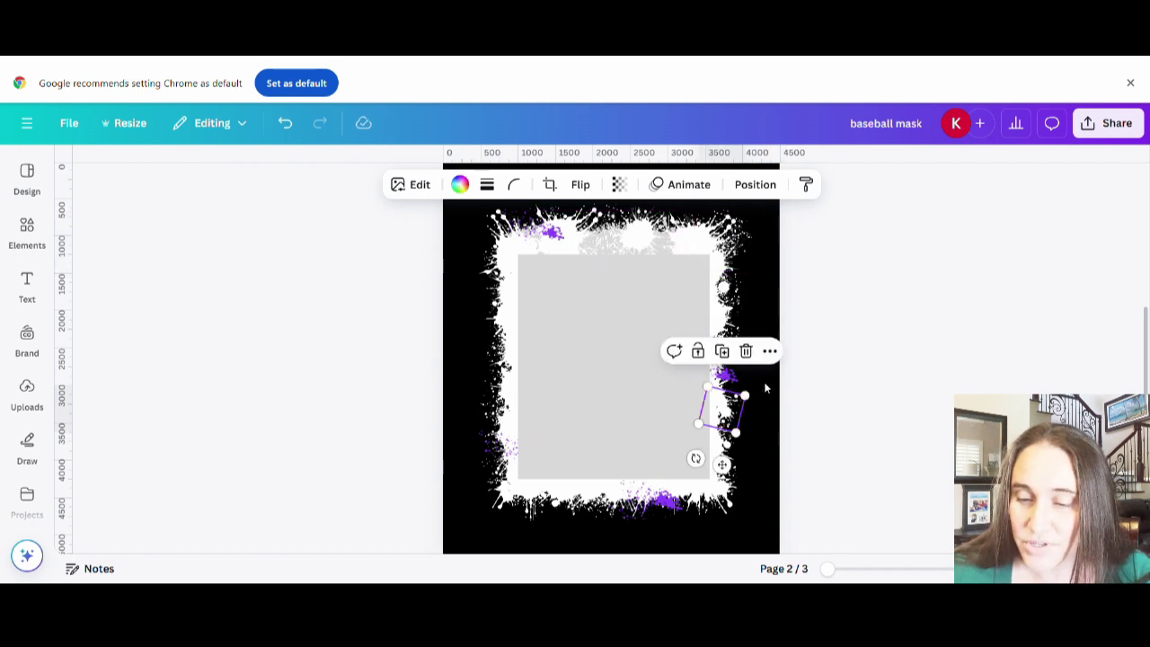
{"action": "left_click", "coordinate": [541, 354]}
{"action": "key", "text": "Delete"}
Step: Reposition individual paint splatters along the left and lower edges of the frame on page 2 to roughen its outline
{"action": "left_click_drag", "start_coordinate": [512, 320], "coordinate": [489, 331]}
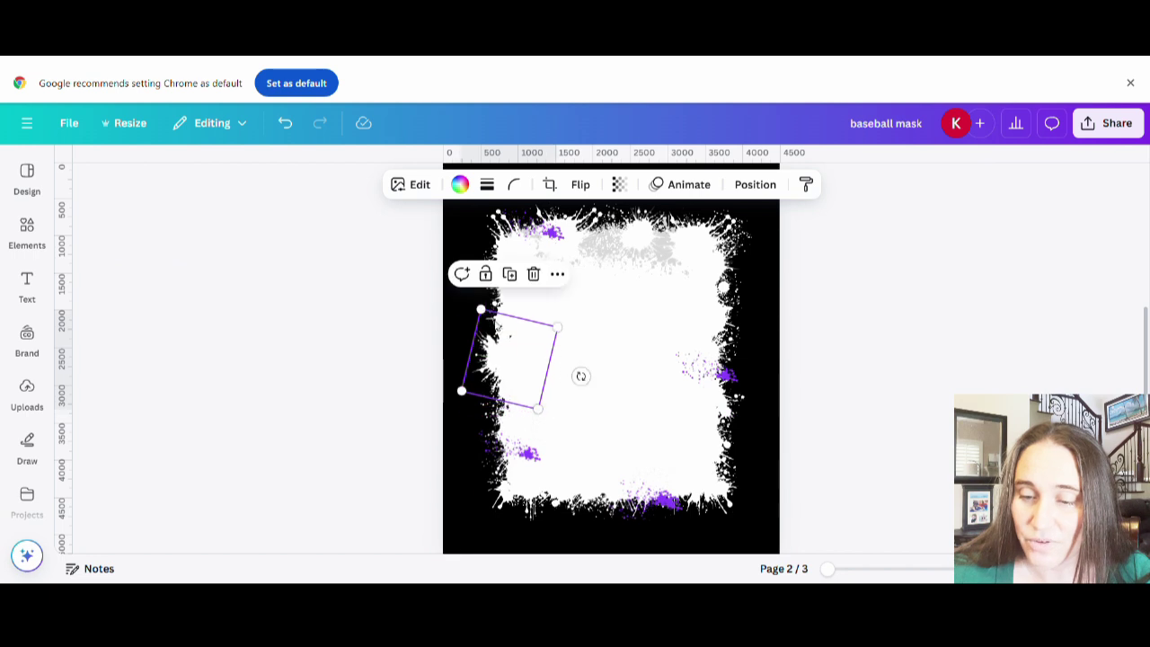
{"action": "left_click", "coordinate": [509, 242]}
{"action": "left_click_drag", "start_coordinate": [509, 242], "coordinate": [490, 291]}
{"action": "left_click", "coordinate": [474, 272]}
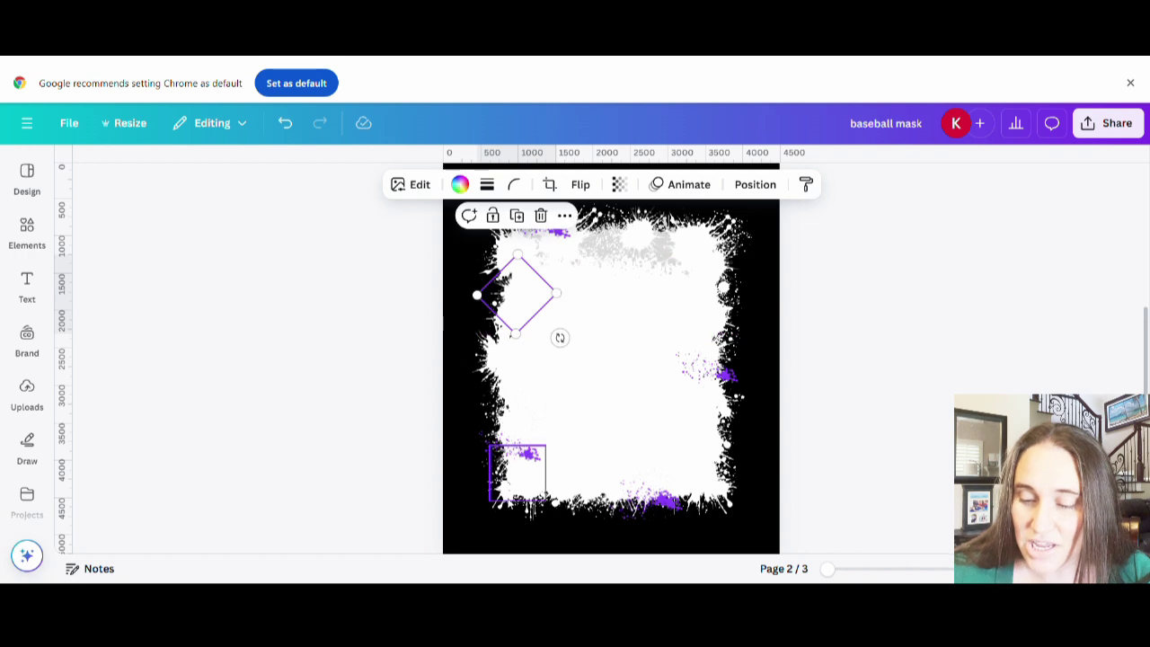
{"action": "left_click", "coordinate": [528, 469]}
{"action": "left_click_drag", "start_coordinate": [528, 469], "coordinate": [499, 454]}
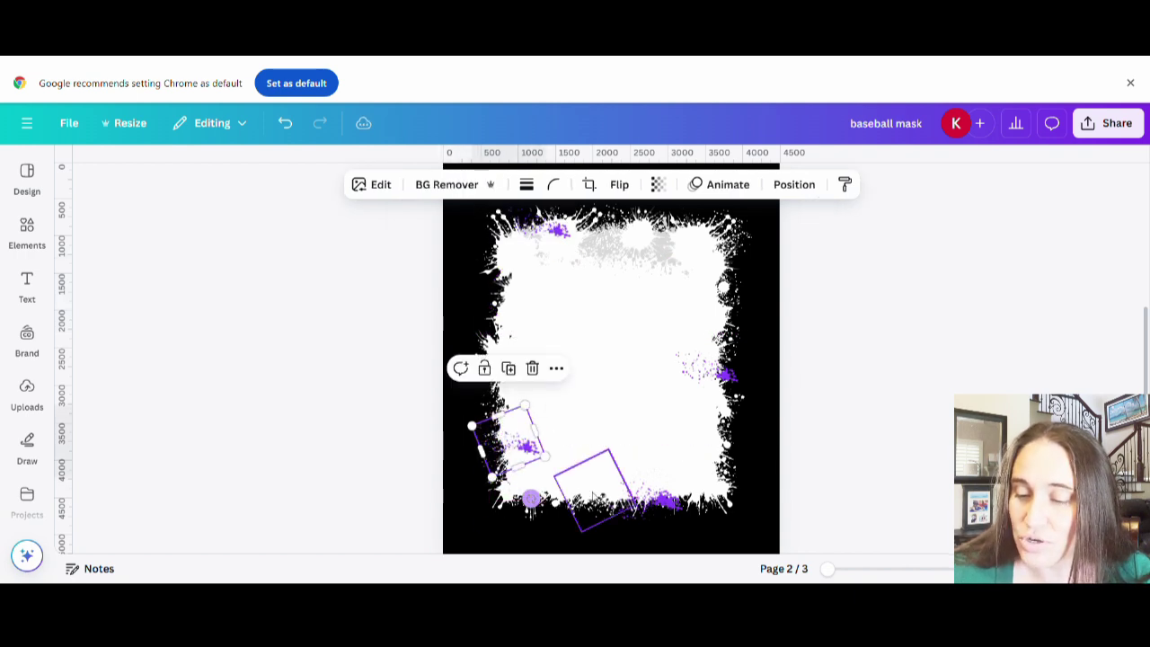
{"action": "left_click_drag", "start_coordinate": [590, 487], "coordinate": [694, 441]}
{"action": "left_click_drag", "start_coordinate": [775, 476], "coordinate": [655, 456]}
{"action": "left_click_drag", "start_coordinate": [517, 315], "coordinate": [499, 467]}
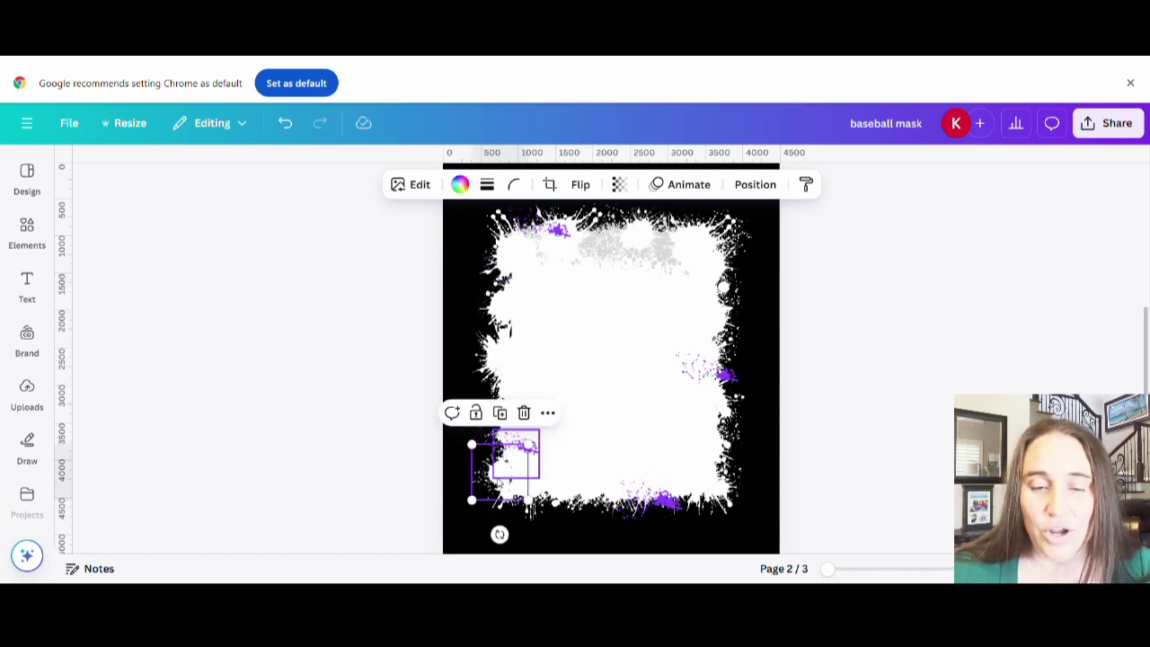
Step: Search the elements library for "splatter" and show all the graphics results
{"action": "left_click", "coordinate": [34, 236]}
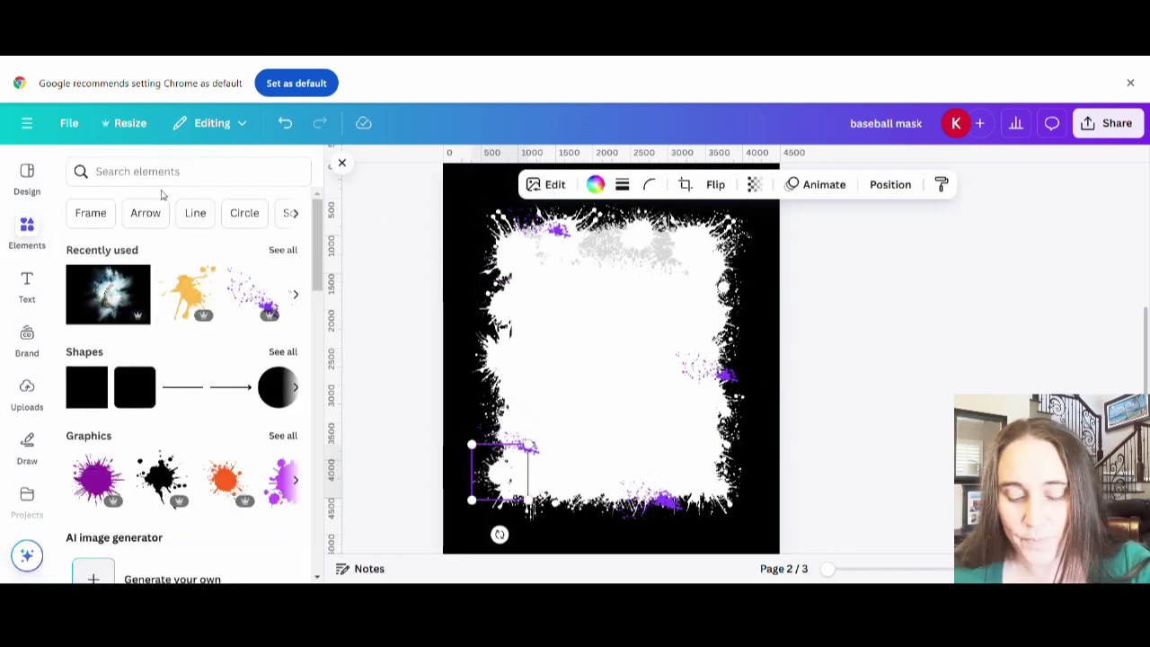
{"action": "left_click", "coordinate": [170, 179]}
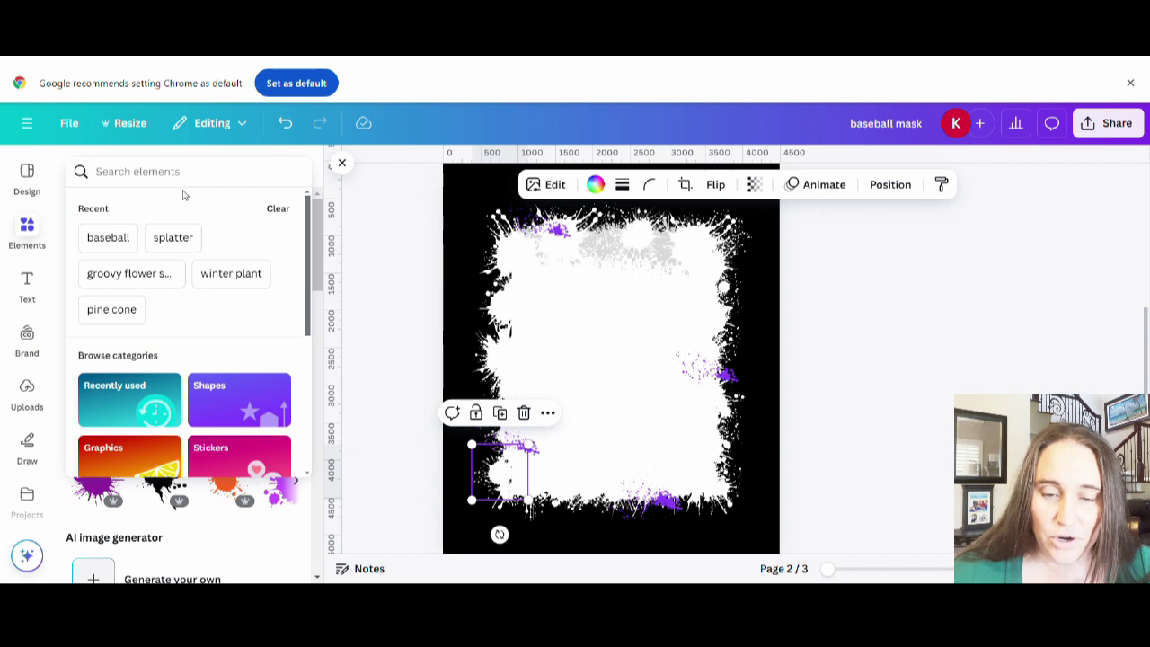
{"action": "type", "text": "splatter"}
{"action": "key", "text": "Return"}
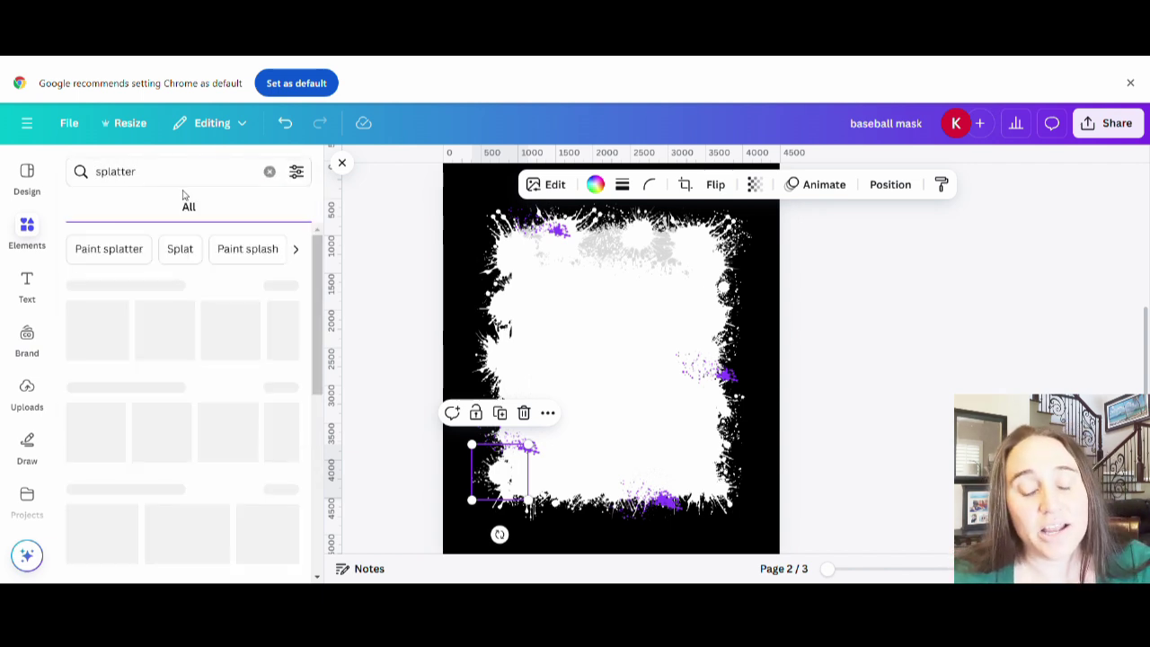
{"action": "left_click", "coordinate": [275, 287]}
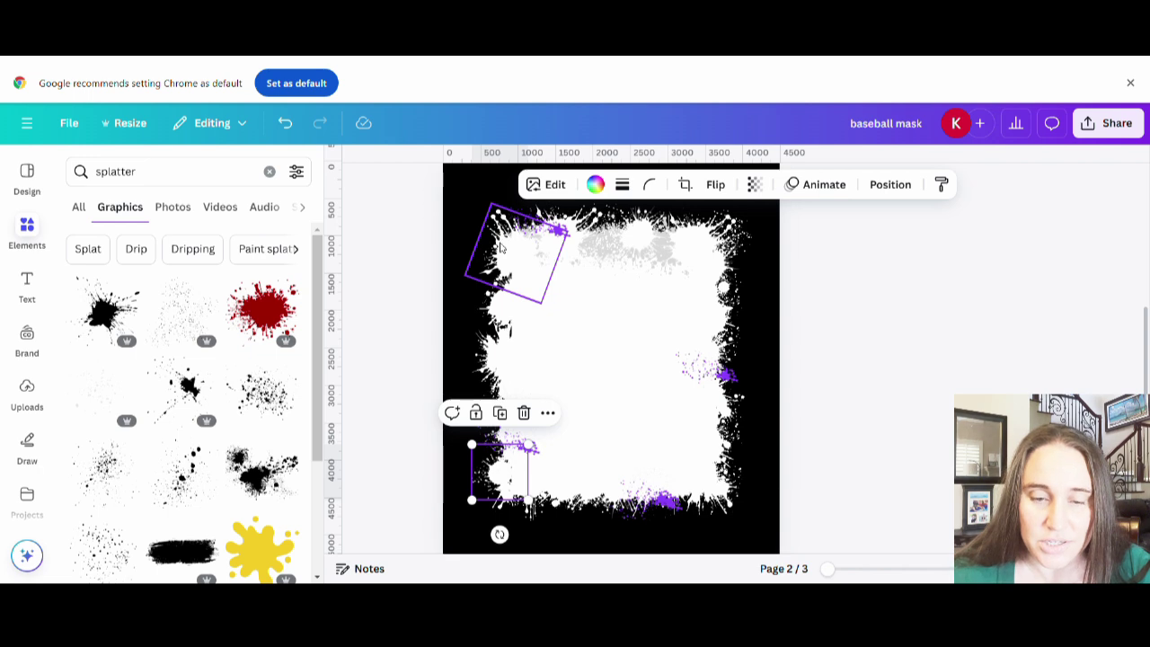
Step: Move the white splatter at the frame's upper-left corner down along the left edge of page 2 and deselect it
{"action": "left_click_drag", "start_coordinate": [500, 247], "coordinate": [477, 218]}
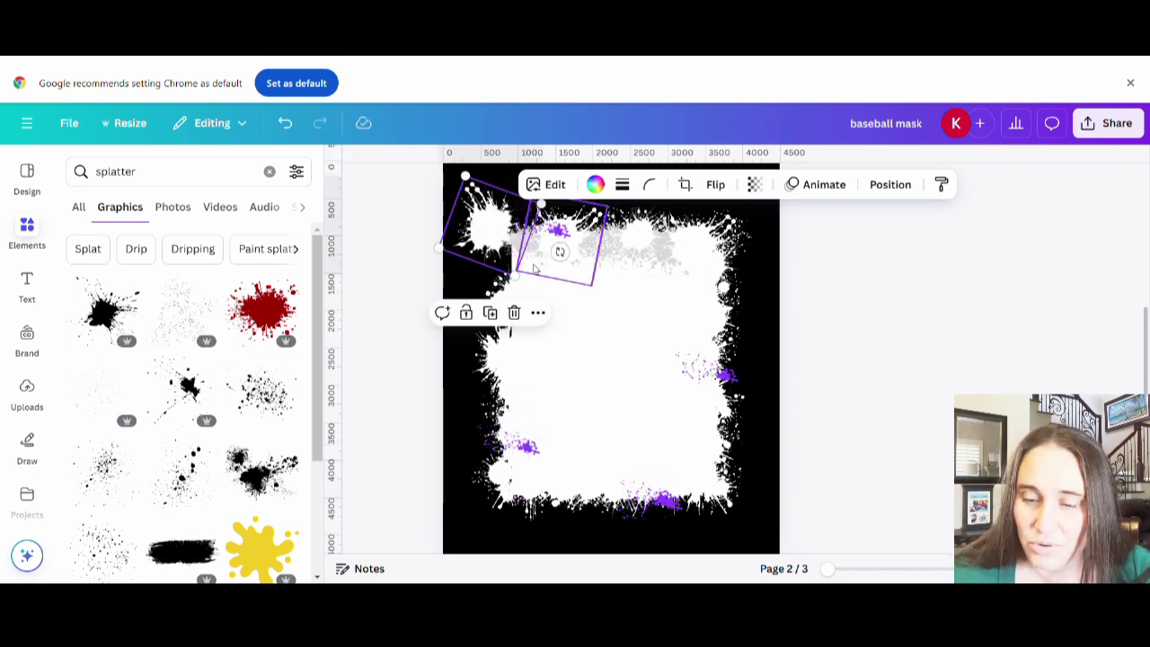
{"action": "mouse_move", "coordinate": [496, 288]}
{"action": "left_mouse_down"}
{"action": "mouse_move", "coordinate": [532, 304]}
{"action": "mouse_move", "coordinate": [508, 248]}
{"action": "mouse_move", "coordinate": [521, 275]}
{"action": "mouse_move", "coordinate": [509, 302]}
{"action": "left_mouse_up"}
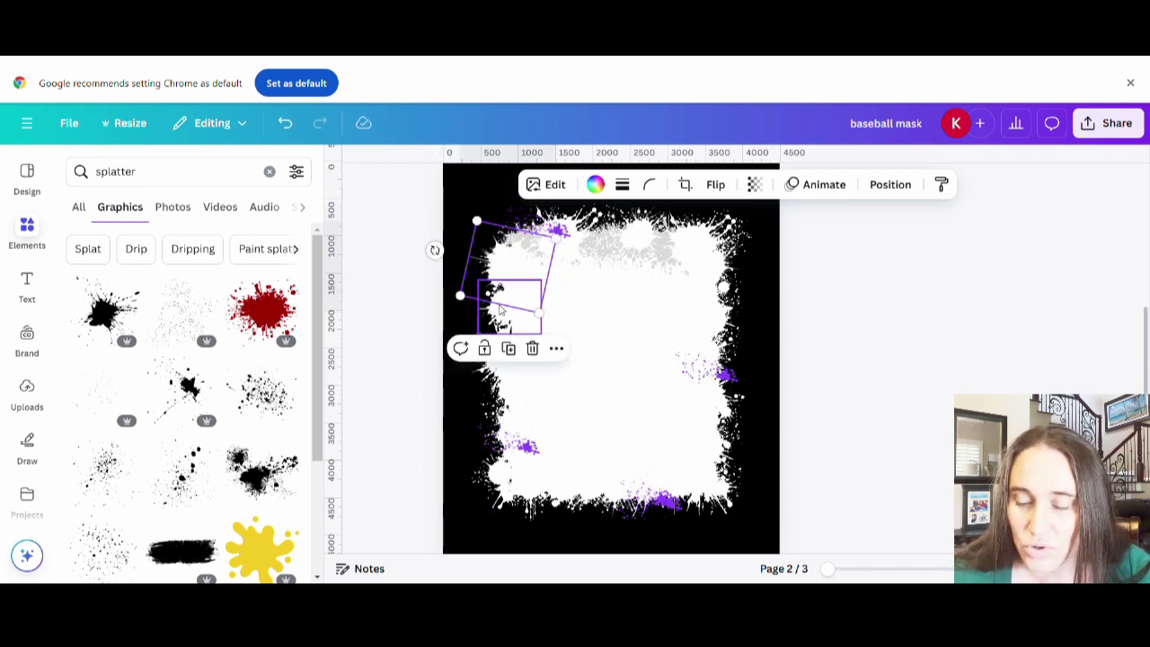
{"action": "left_click_drag", "start_coordinate": [503, 257], "coordinate": [508, 357]}
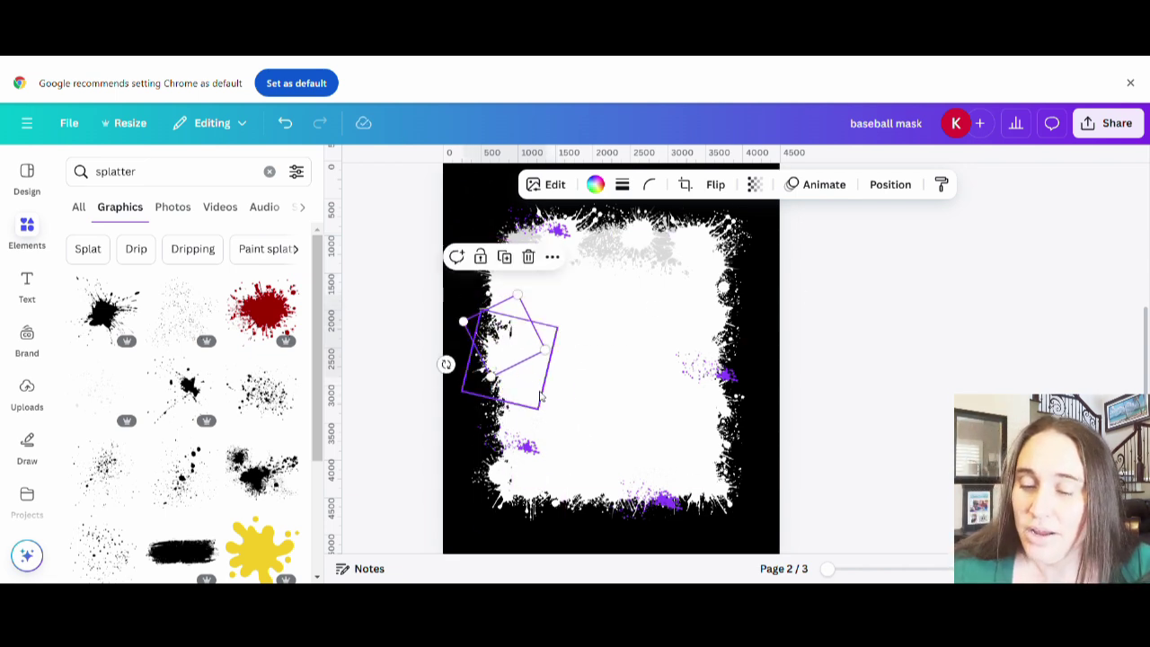
{"action": "left_click_drag", "start_coordinate": [540, 396], "coordinate": [545, 352]}
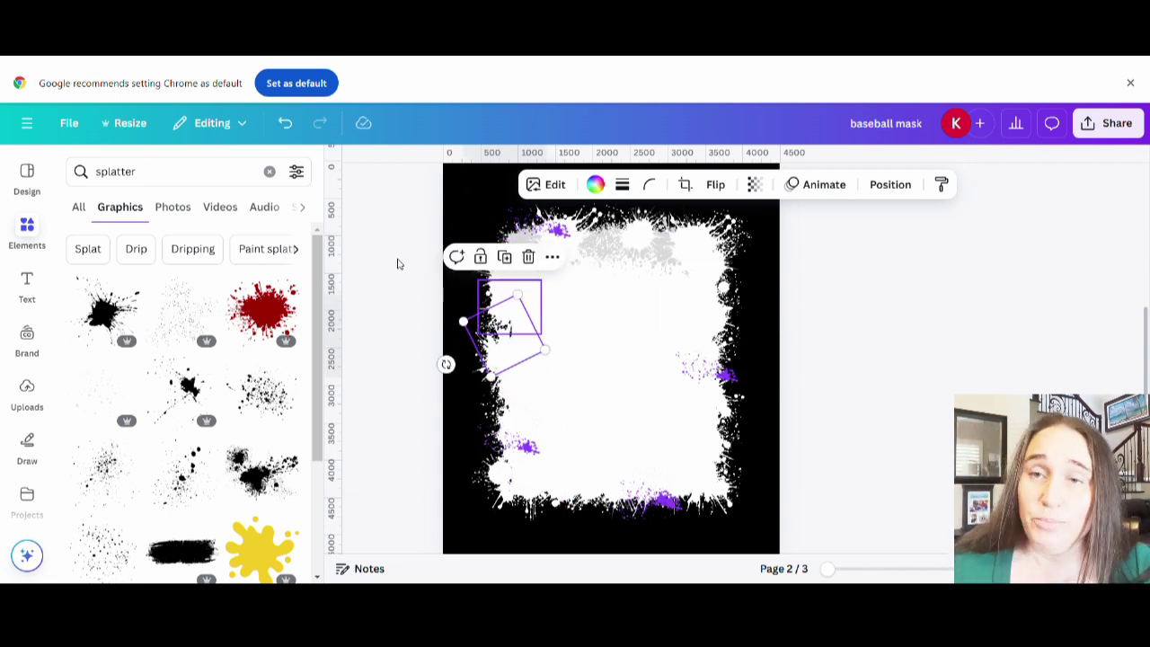
{"action": "left_click", "coordinate": [885, 250]}
Step: Compare the splatter frame pages and enable a transparent background in the PNG download settings
{"action": "scroll", "coordinate": [896, 321], "scroll_direction": "up", "scroll_amount": 5}
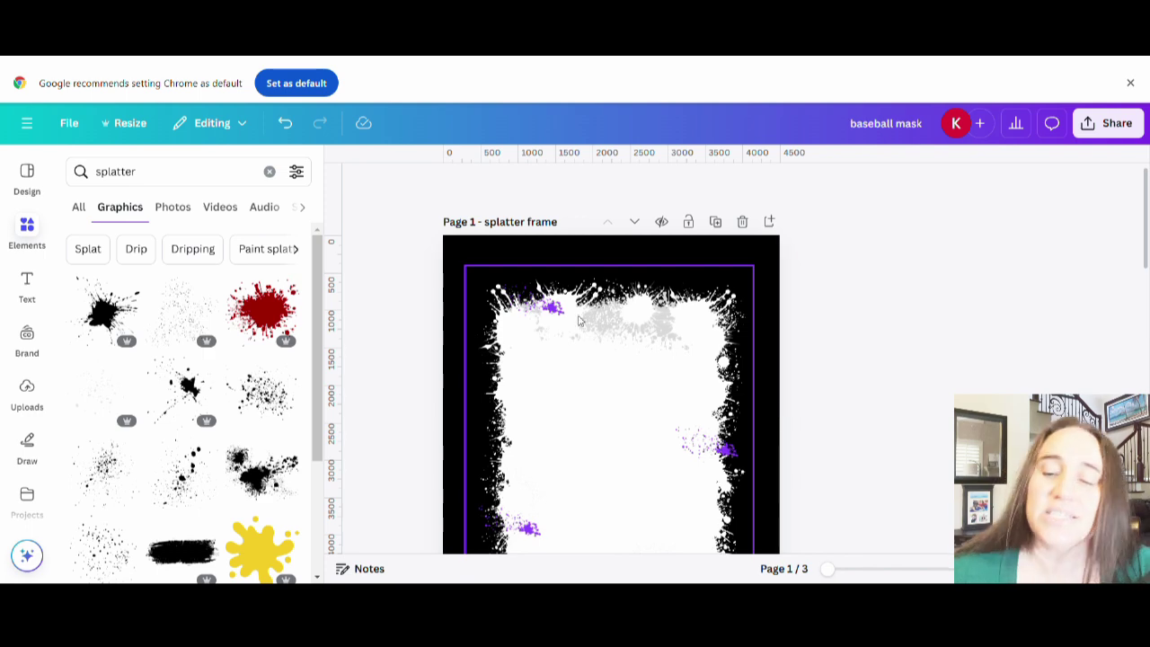
{"action": "scroll", "coordinate": [644, 254], "scroll_direction": "down", "scroll_amount": 3}
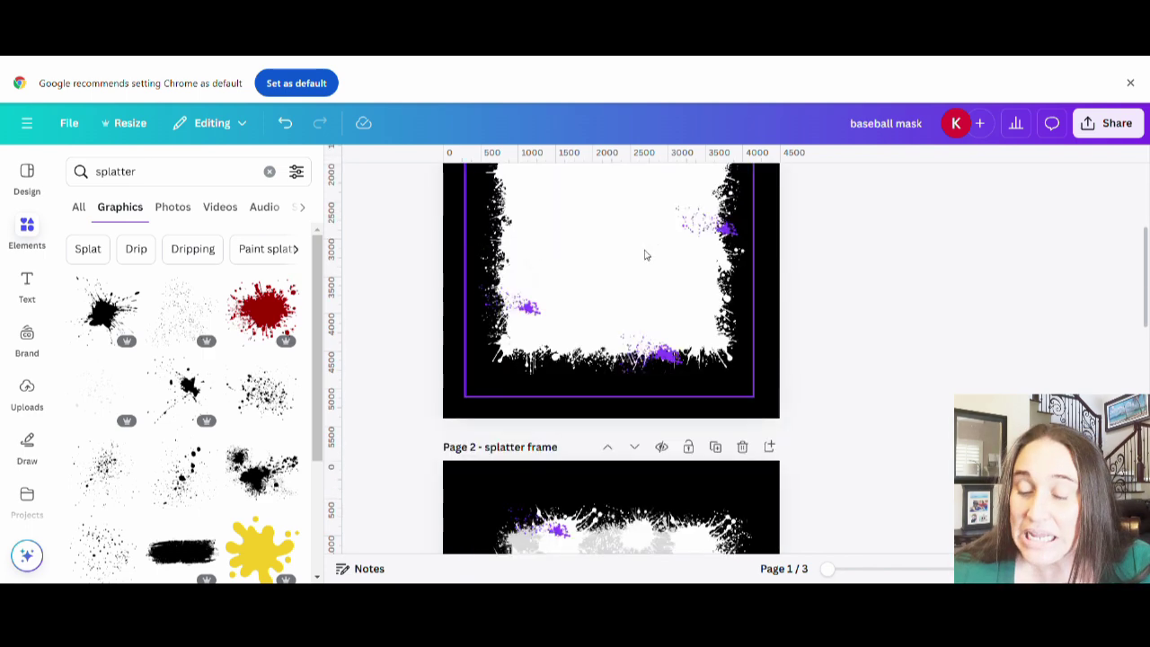
{"action": "scroll", "coordinate": [827, 436], "scroll_direction": "up", "scroll_amount": 3}
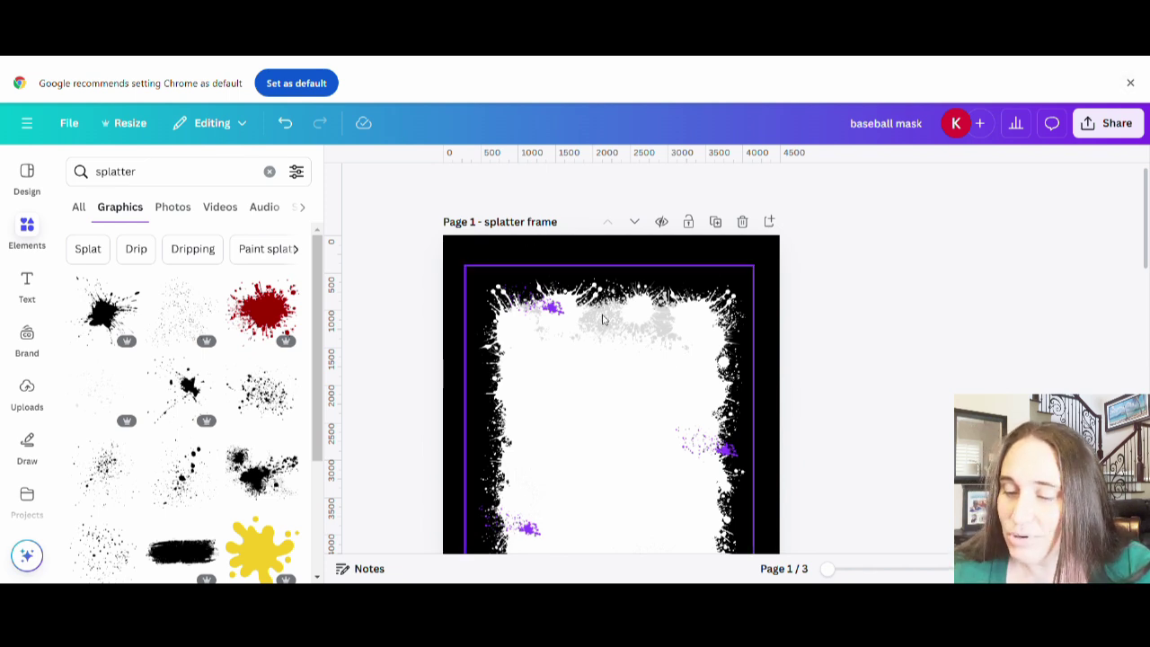
{"action": "left_click", "coordinate": [1103, 123]}
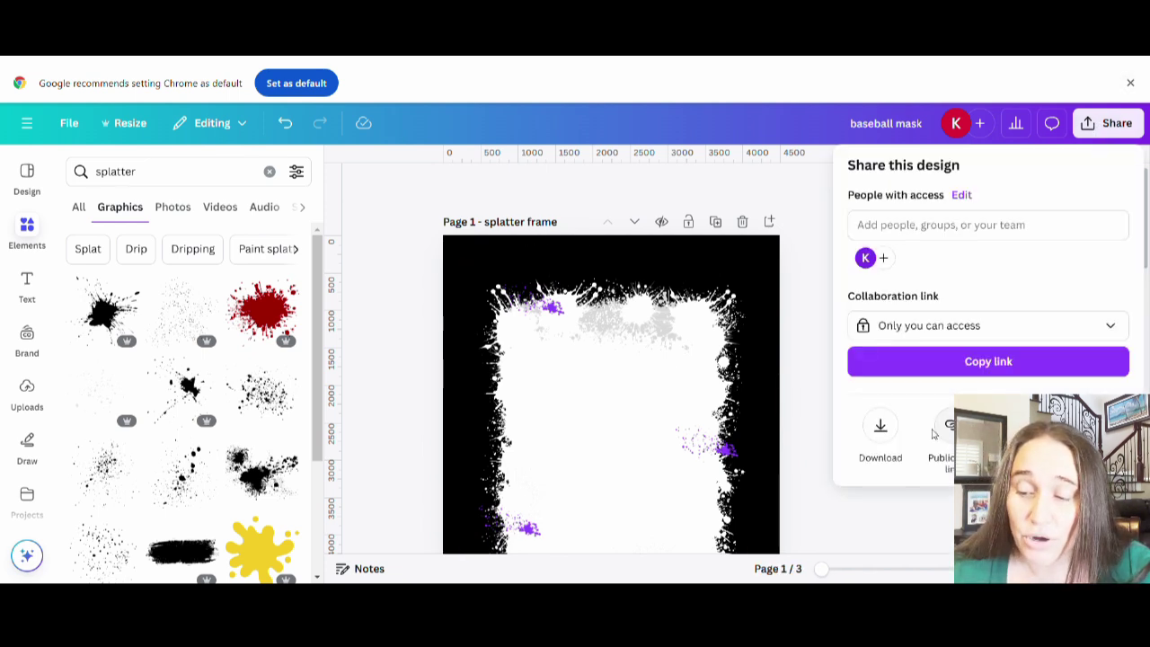
{"action": "left_click", "coordinate": [881, 436]}
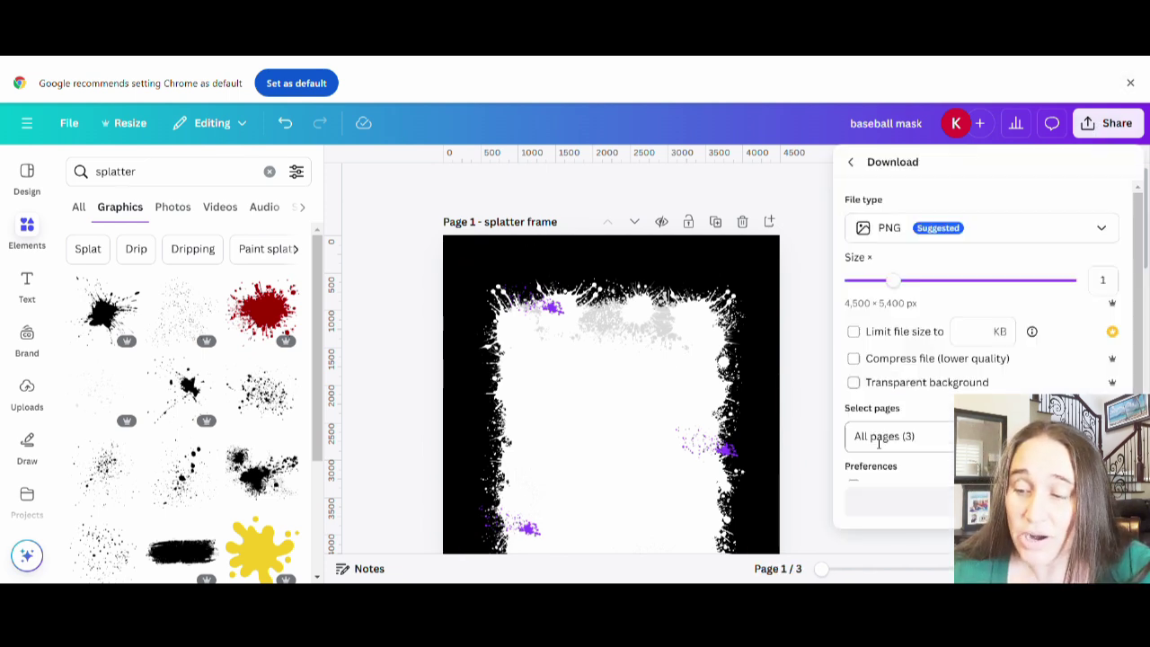
{"action": "left_click", "coordinate": [901, 384]}
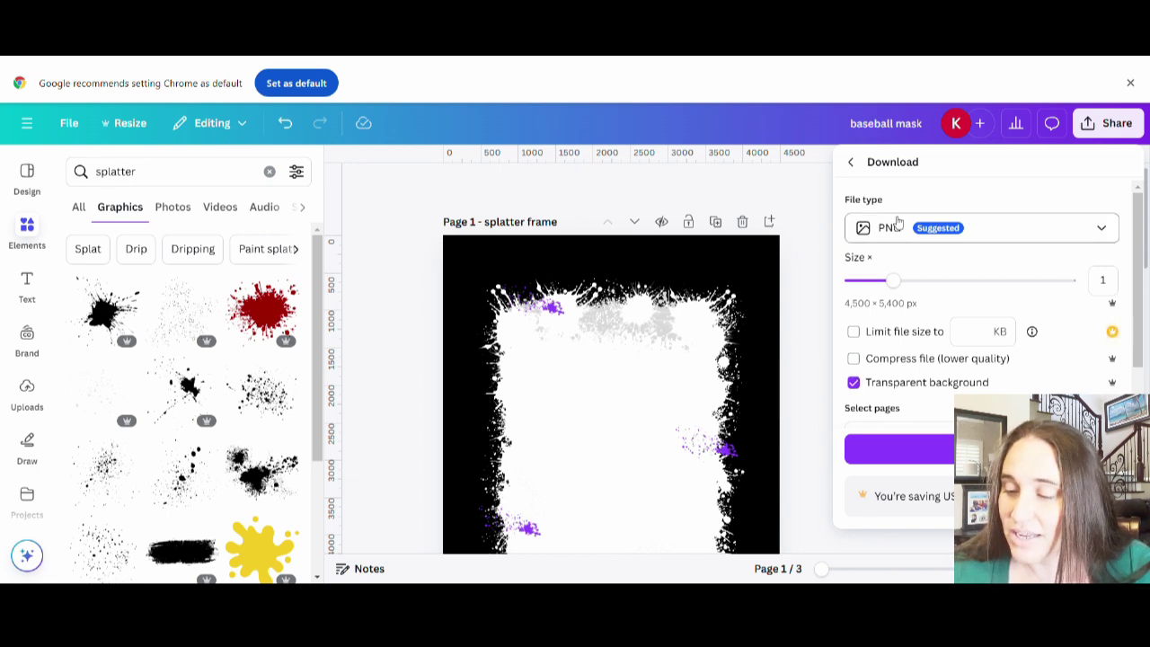
{"action": "scroll", "coordinate": [900, 232], "scroll_direction": "down", "scroll_amount": 1}
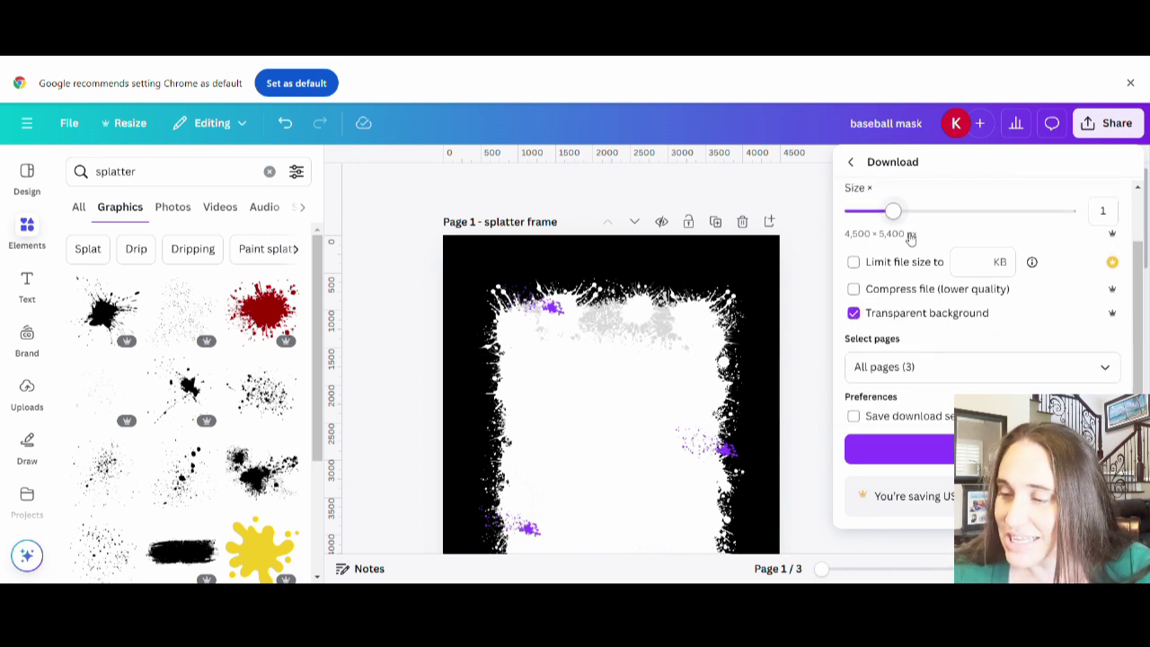
Step: Limit the download to page 1 of the design and close the download settings without exporting
{"action": "left_click", "coordinate": [1108, 367]}
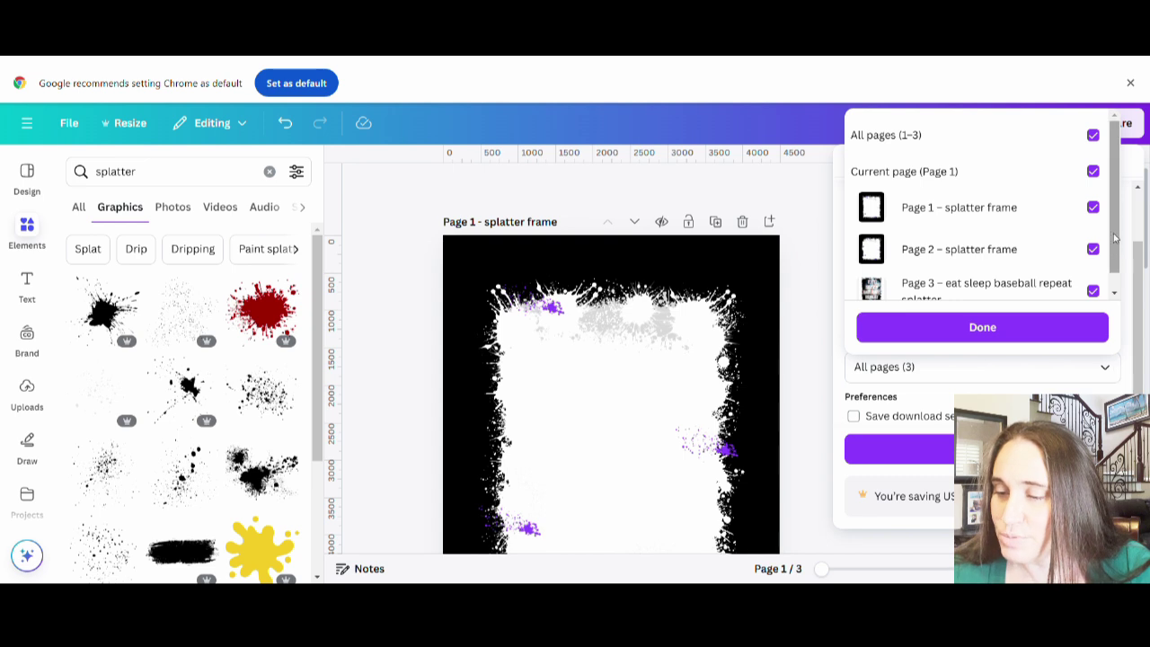
{"action": "left_click", "coordinate": [1092, 134]}
{"action": "left_click", "coordinate": [1092, 172]}
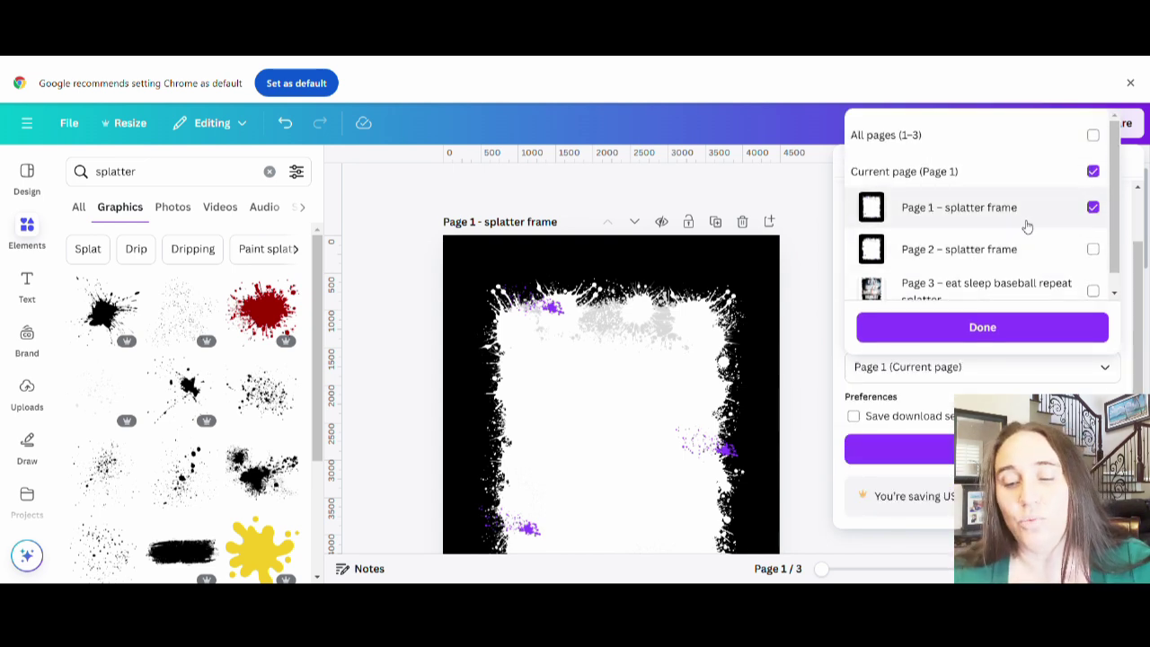
{"action": "left_click", "coordinate": [988, 332]}
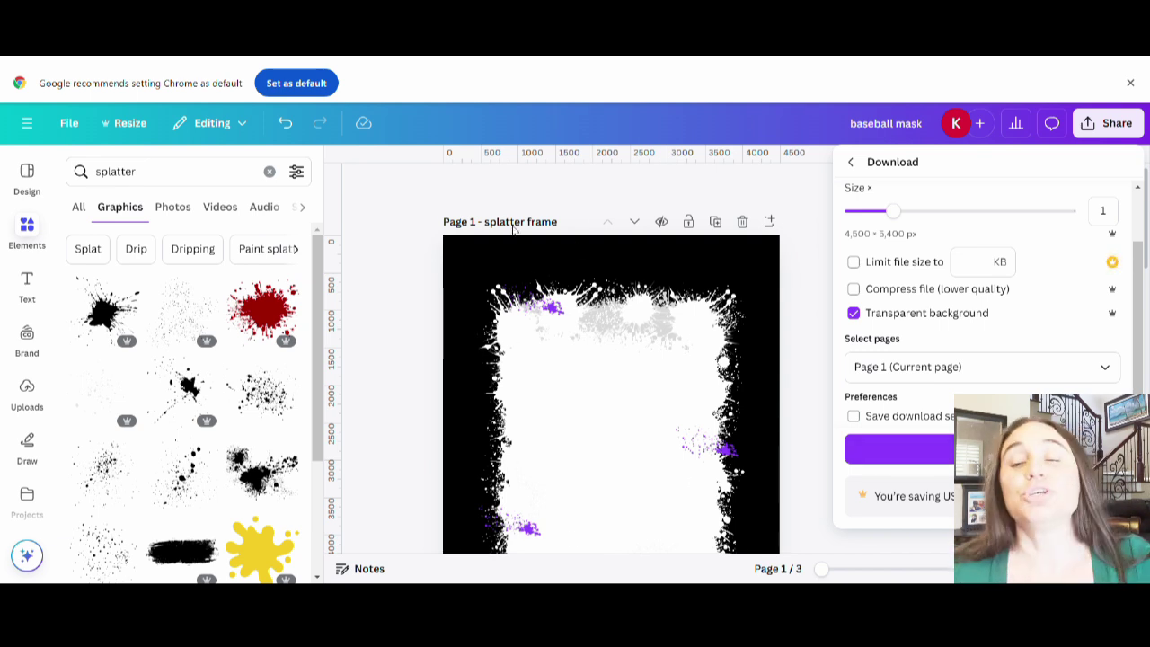
{"action": "left_click", "coordinate": [565, 200]}
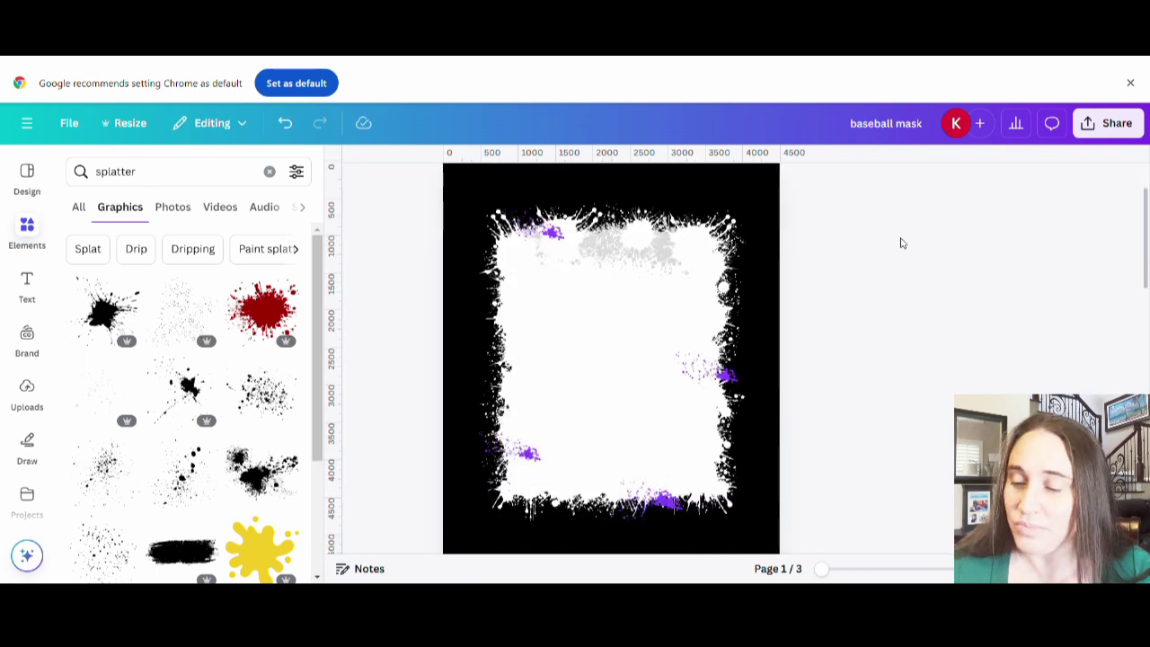
Step: Delete page 2, the second splatter frame, and return to the frame on page 1
{"action": "scroll", "coordinate": [887, 252], "scroll_direction": "down", "scroll_amount": 5}
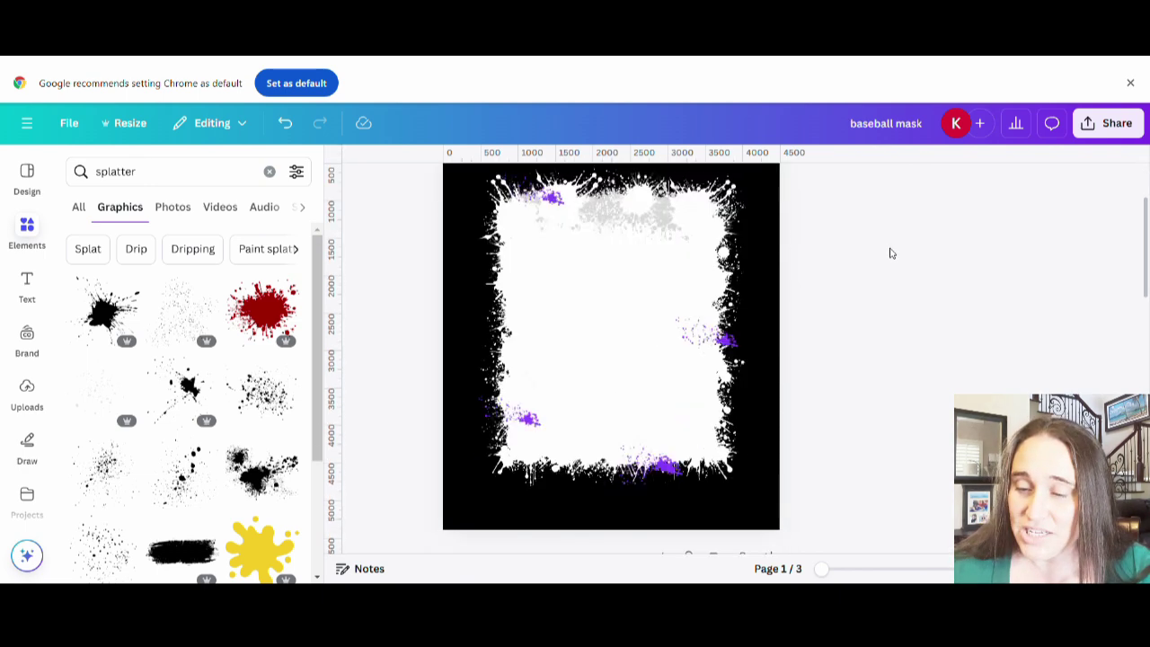
{"action": "scroll", "coordinate": [791, 341], "scroll_direction": "up", "scroll_amount": 2}
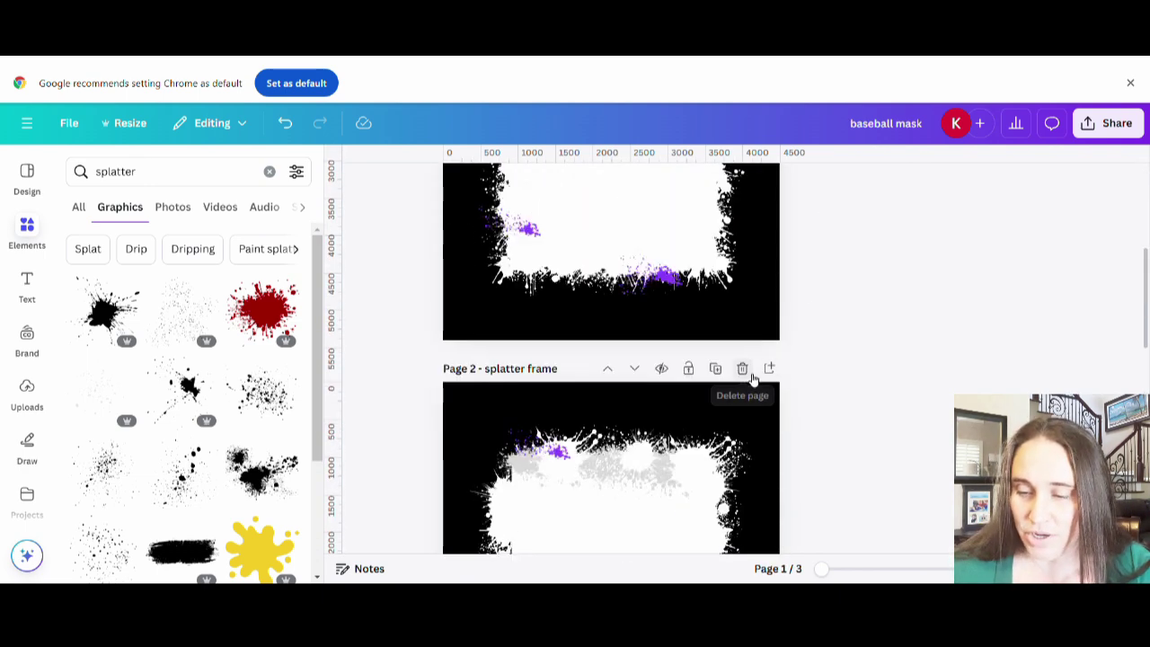
{"action": "left_click", "coordinate": [742, 368]}
{"action": "scroll", "coordinate": [870, 329], "scroll_direction": "down", "scroll_amount": 3}
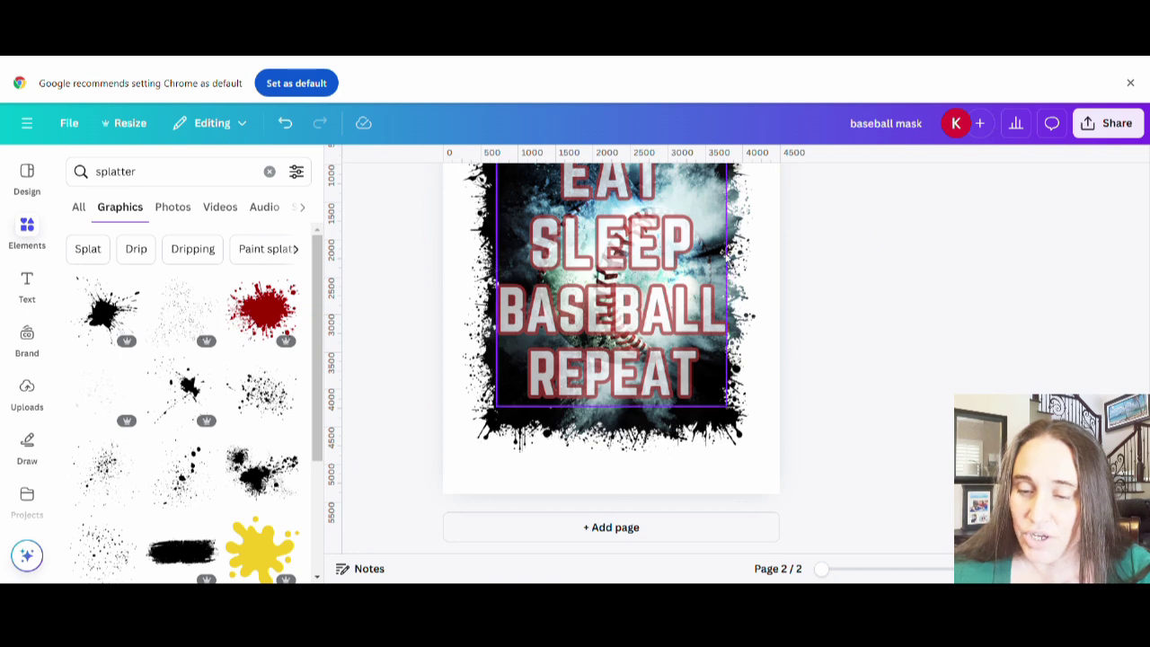
{"action": "scroll", "coordinate": [710, 341], "scroll_direction": "up", "scroll_amount": 2}
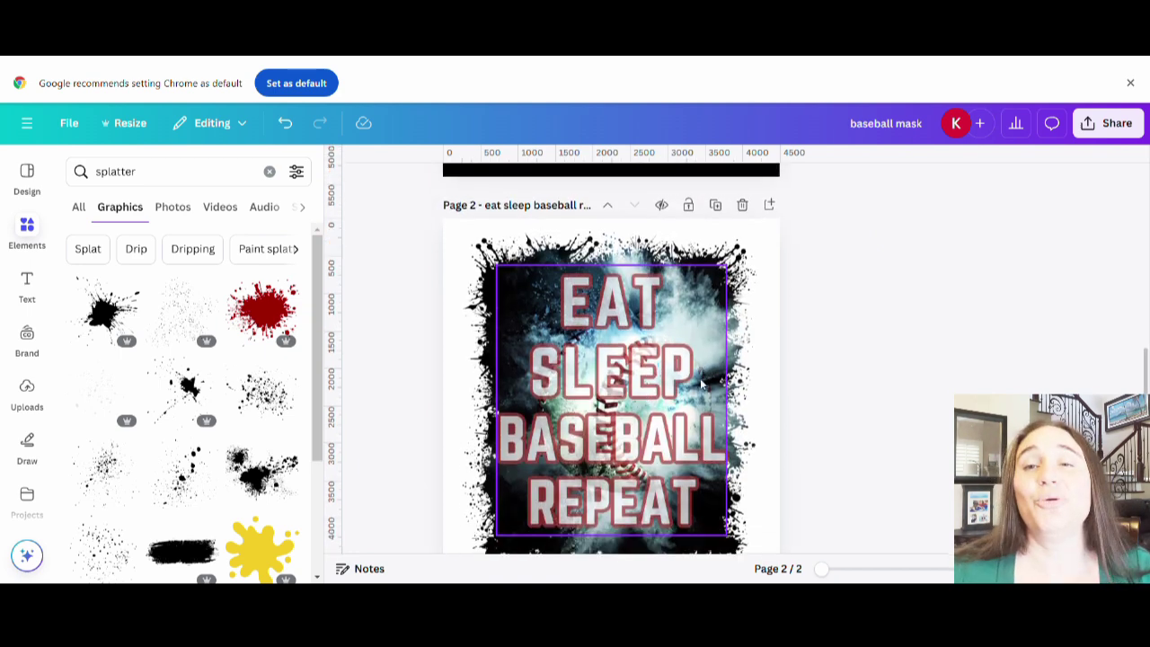
{"action": "scroll", "coordinate": [700, 359], "scroll_direction": "up", "scroll_amount": 4}
{"action": "scroll", "coordinate": [697, 332], "scroll_direction": "up", "scroll_amount": 2}
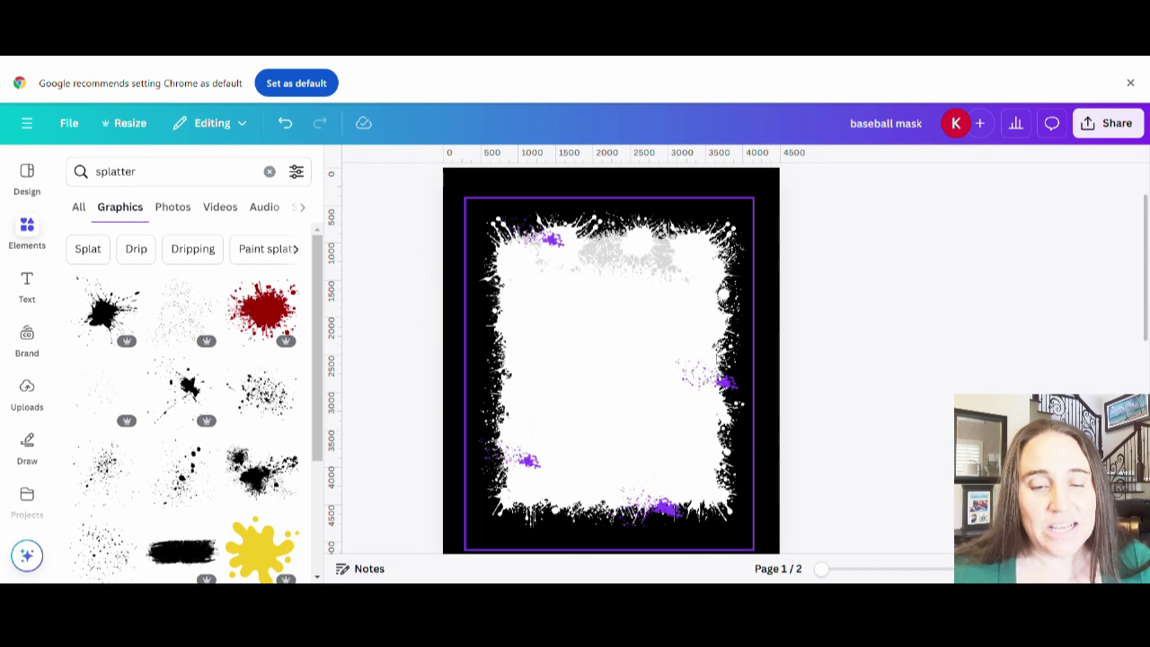
Step: Replace the elements search with "mandrill" and show the matching photos
{"action": "left_click", "coordinate": [186, 179]}
{"action": "left_click_drag", "start_coordinate": [180, 174], "coordinate": [104, 176]}
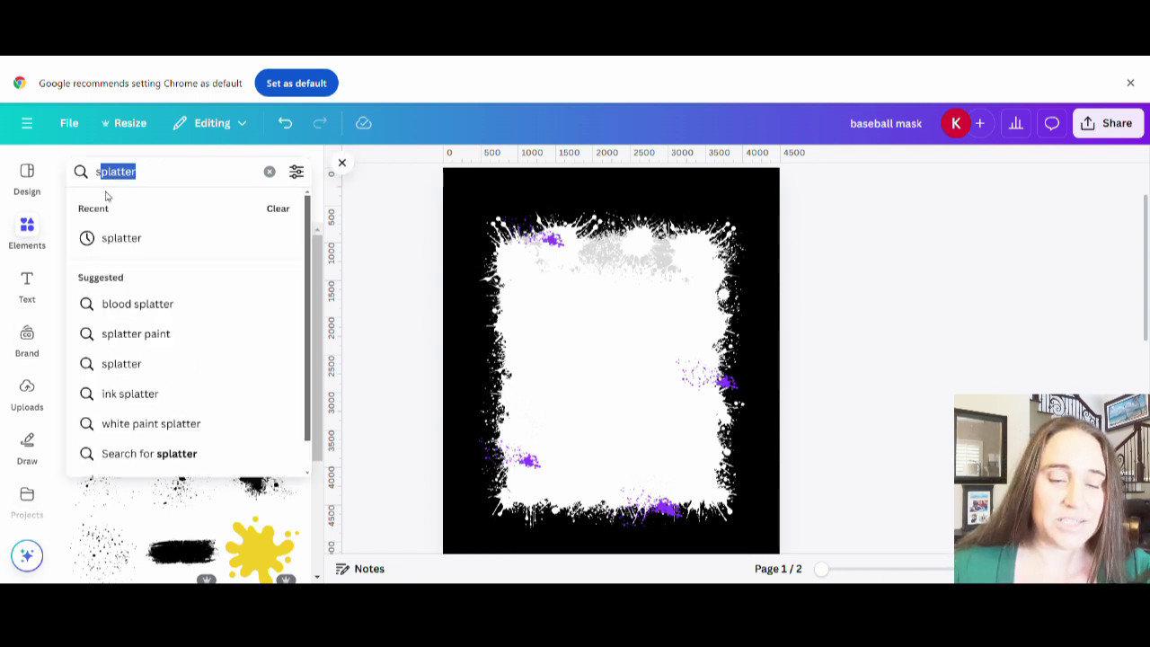
{"action": "key", "text": "BackSpace"}
{"action": "key", "text": "BackSpace"}
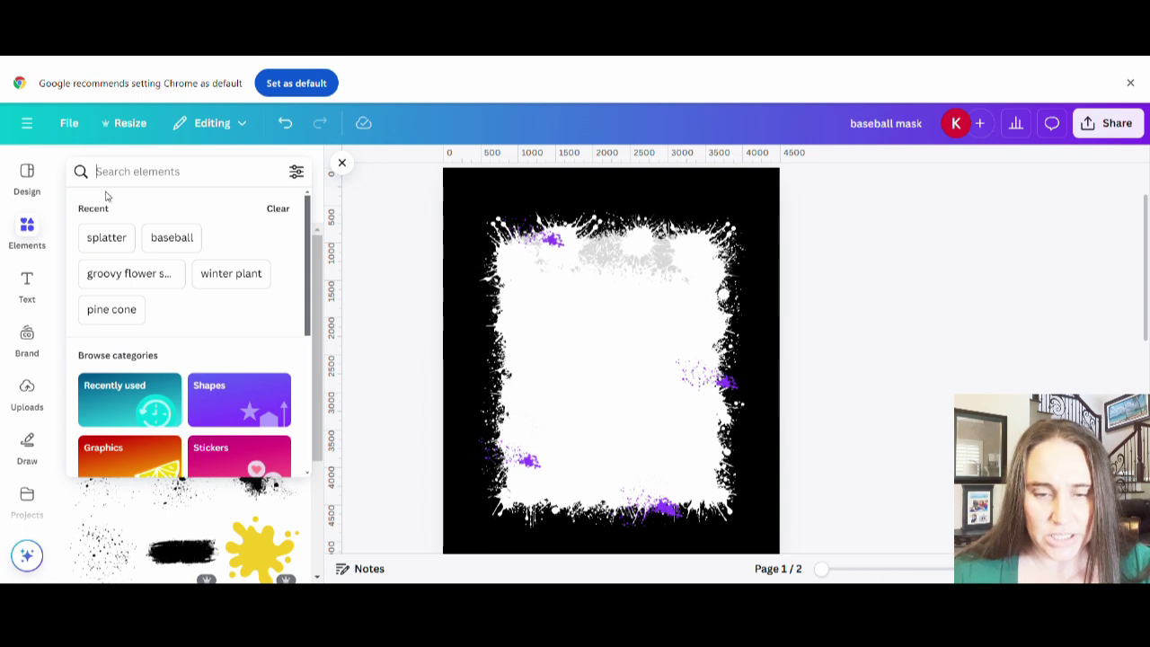
{"action": "type", "text": "mandri"}
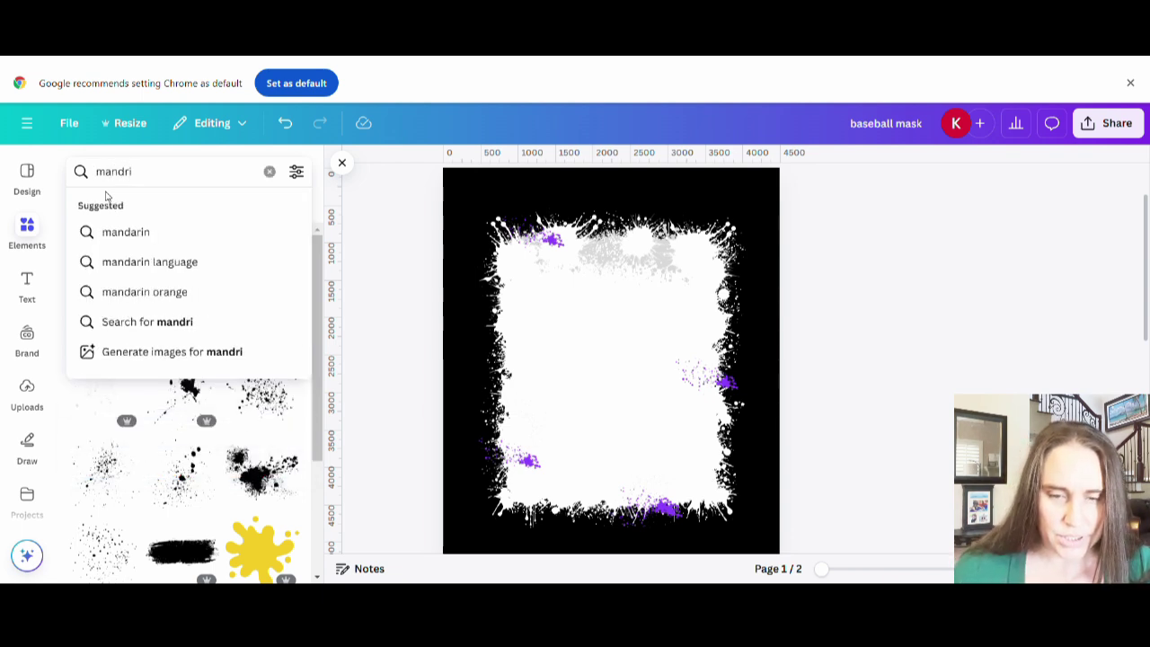
{"action": "type", "text": "l"}
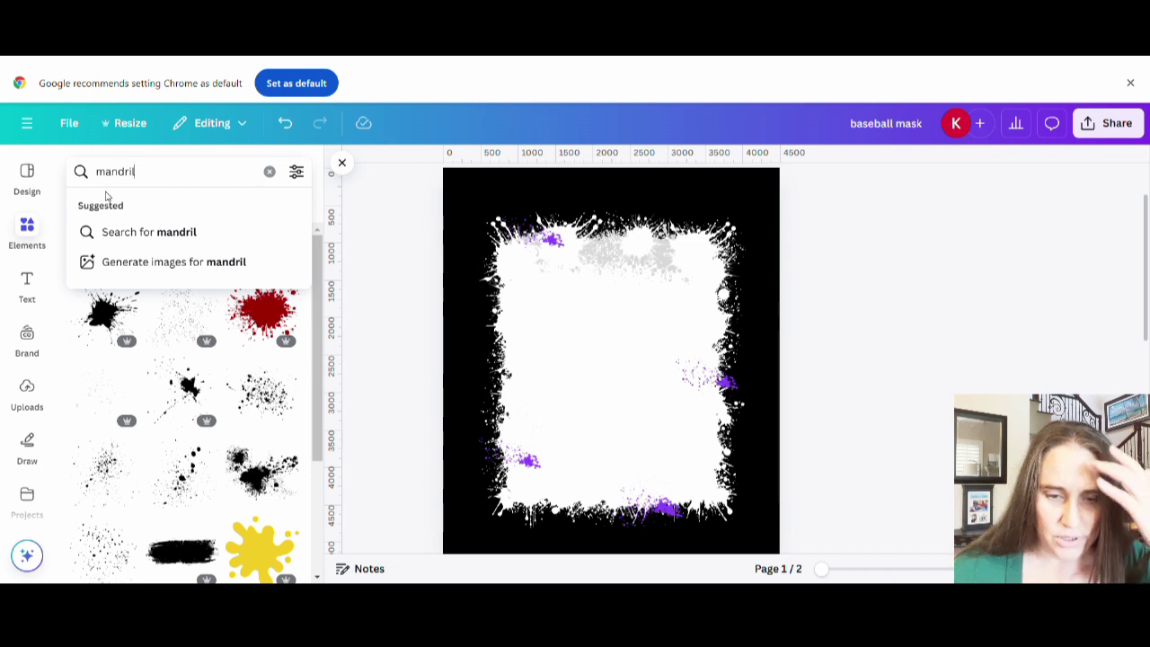
{"action": "type", "text": "l"}
{"action": "key", "text": "Return"}
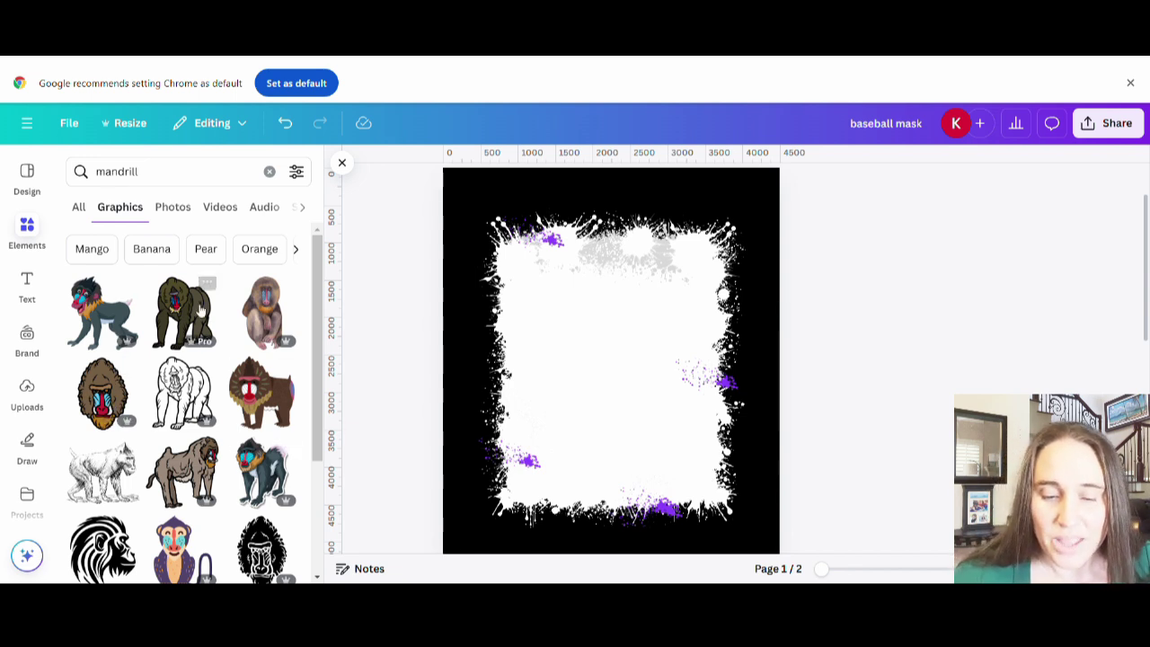
{"action": "left_click", "coordinate": [176, 209]}
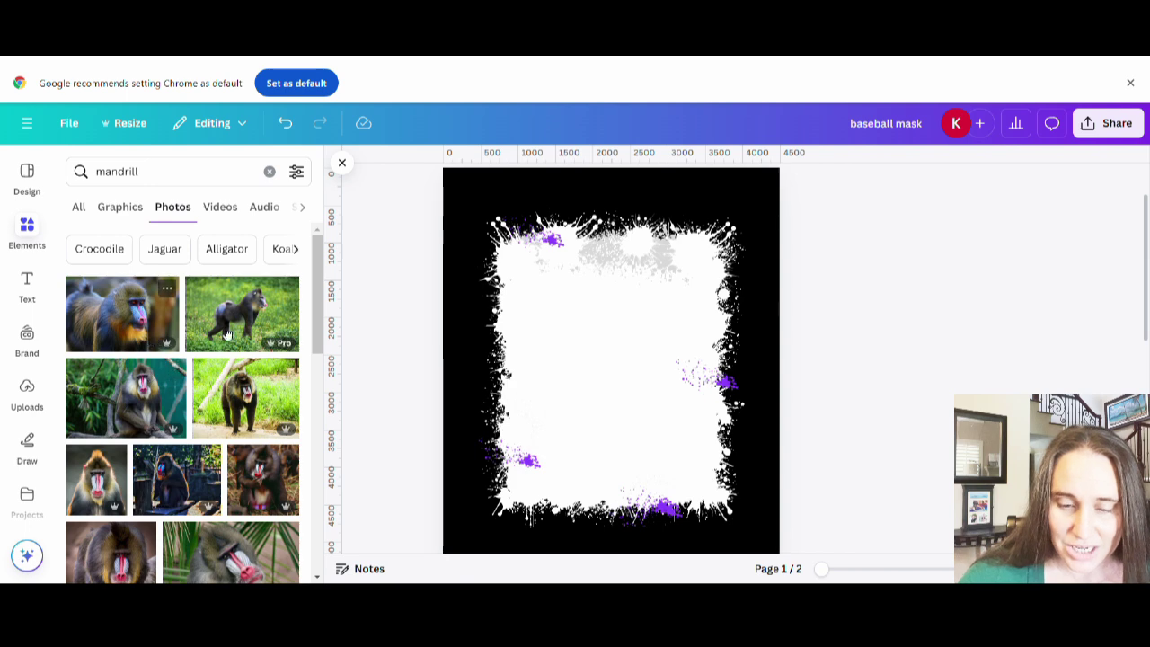
Step: Browse the mandrill photos and add the front-facing portrait with the blurred grey background to page 1
{"action": "scroll", "coordinate": [171, 508], "scroll_direction": "down", "scroll_amount": 2}
{"action": "scroll", "coordinate": [225, 525], "scroll_direction": "down", "scroll_amount": 2}
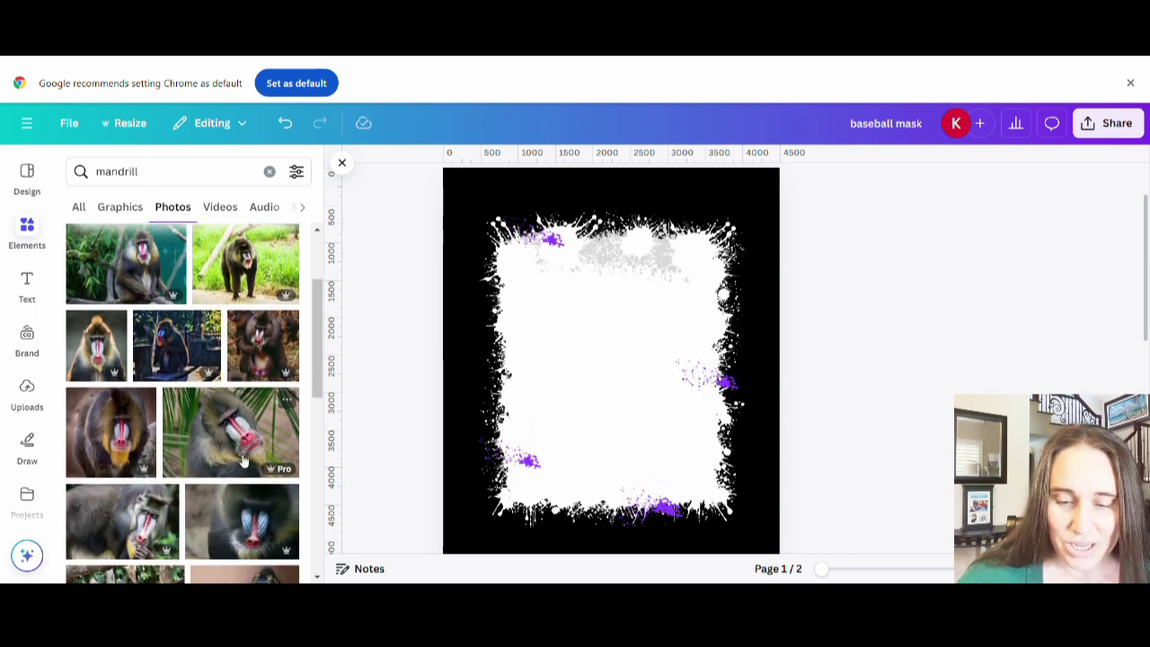
{"action": "scroll", "coordinate": [241, 521], "scroll_direction": "down", "scroll_amount": 2}
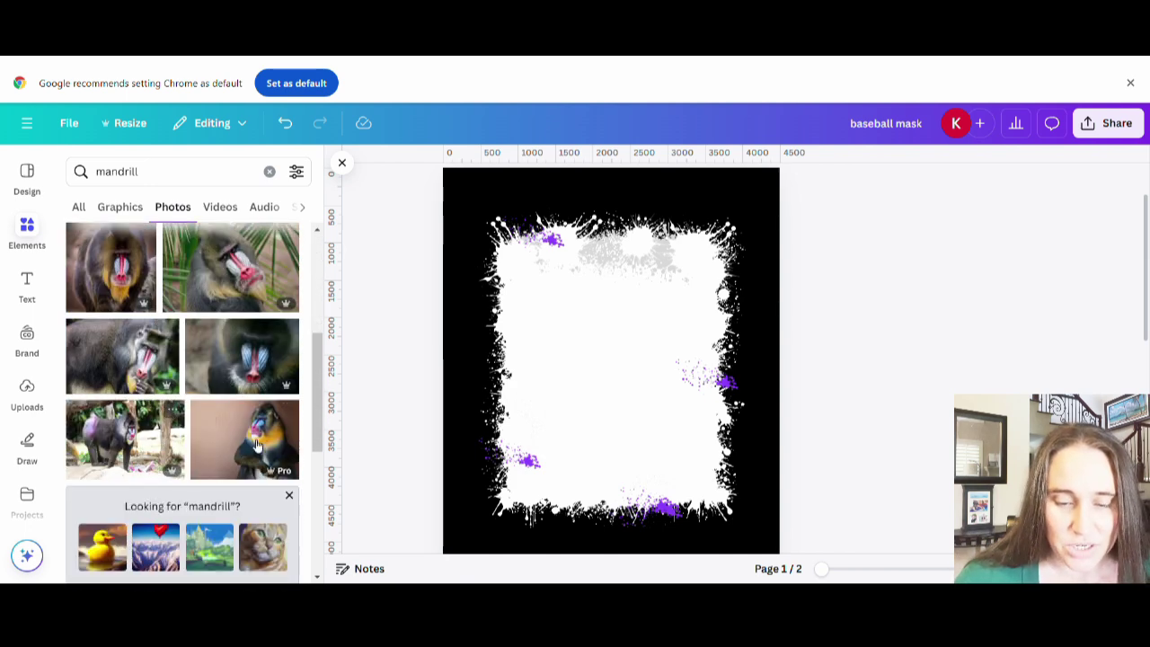
{"action": "scroll", "coordinate": [247, 423], "scroll_direction": "down", "scroll_amount": 3}
{"action": "scroll", "coordinate": [247, 415], "scroll_direction": "down", "scroll_amount": 1}
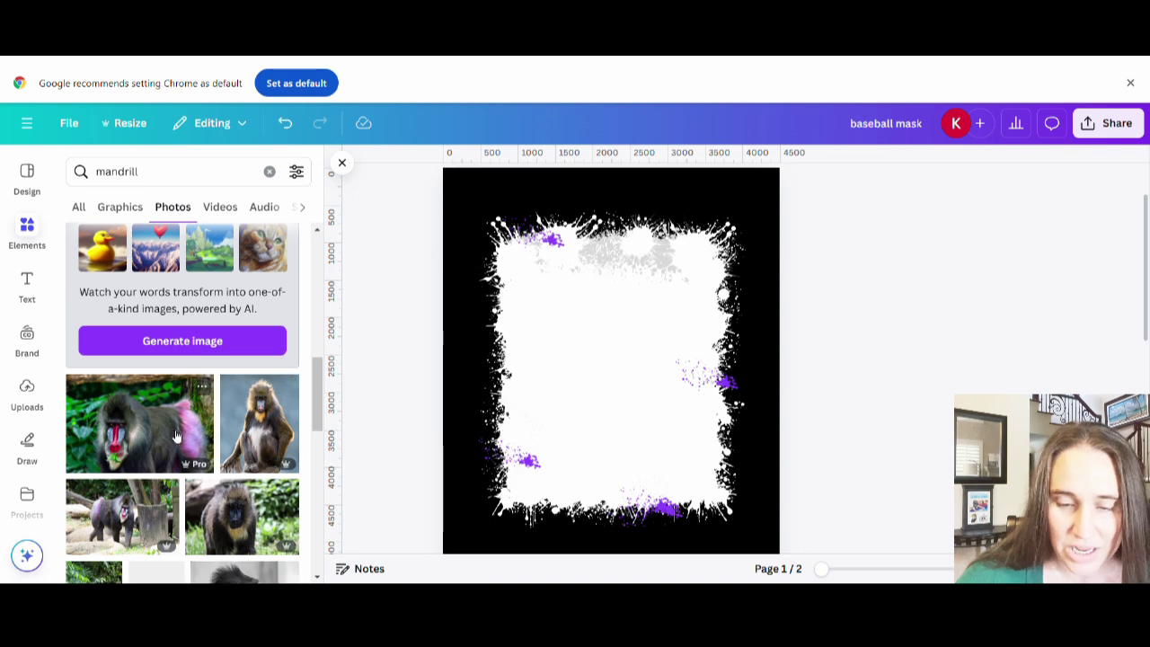
{"action": "scroll", "coordinate": [162, 512], "scroll_direction": "down", "scroll_amount": 4}
{"action": "scroll", "coordinate": [155, 528], "scroll_direction": "down", "scroll_amount": 4}
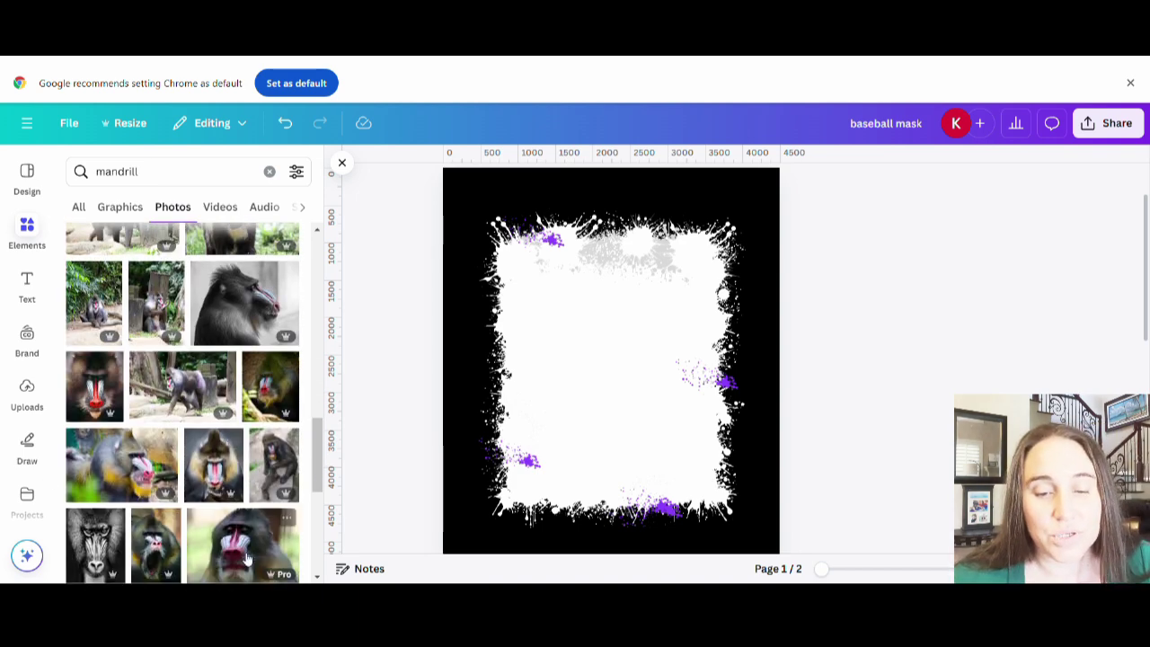
{"action": "scroll", "coordinate": [194, 539], "scroll_direction": "up", "scroll_amount": 5}
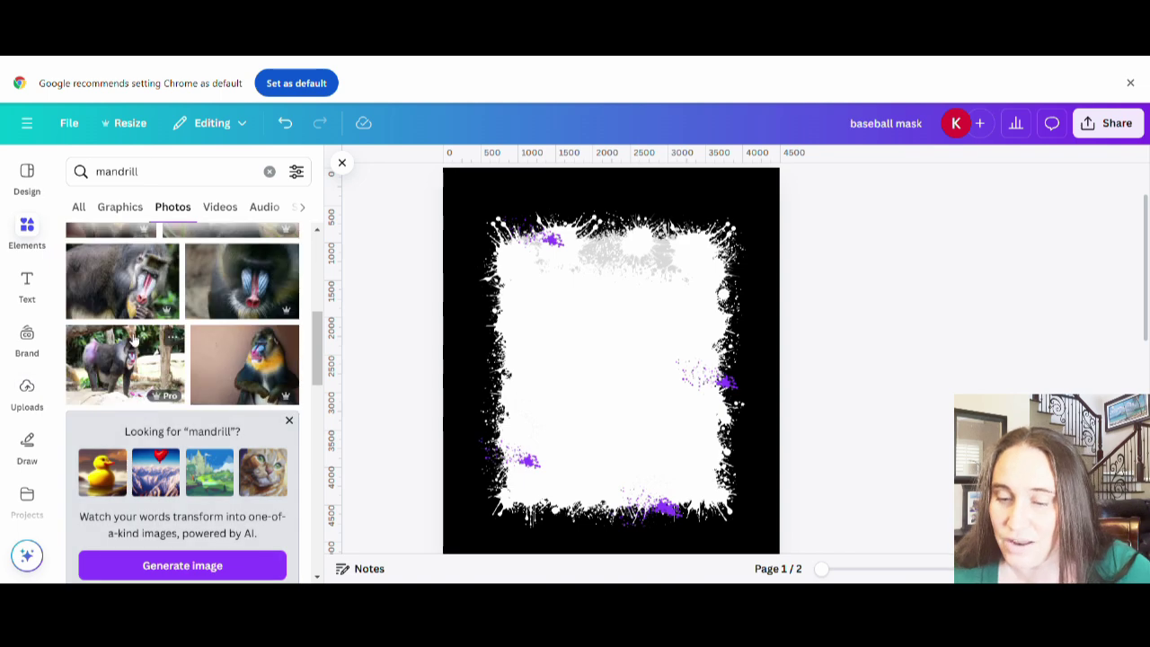
{"action": "scroll", "coordinate": [162, 391], "scroll_direction": "up", "scroll_amount": 3}
{"action": "left_click", "coordinate": [99, 258]}
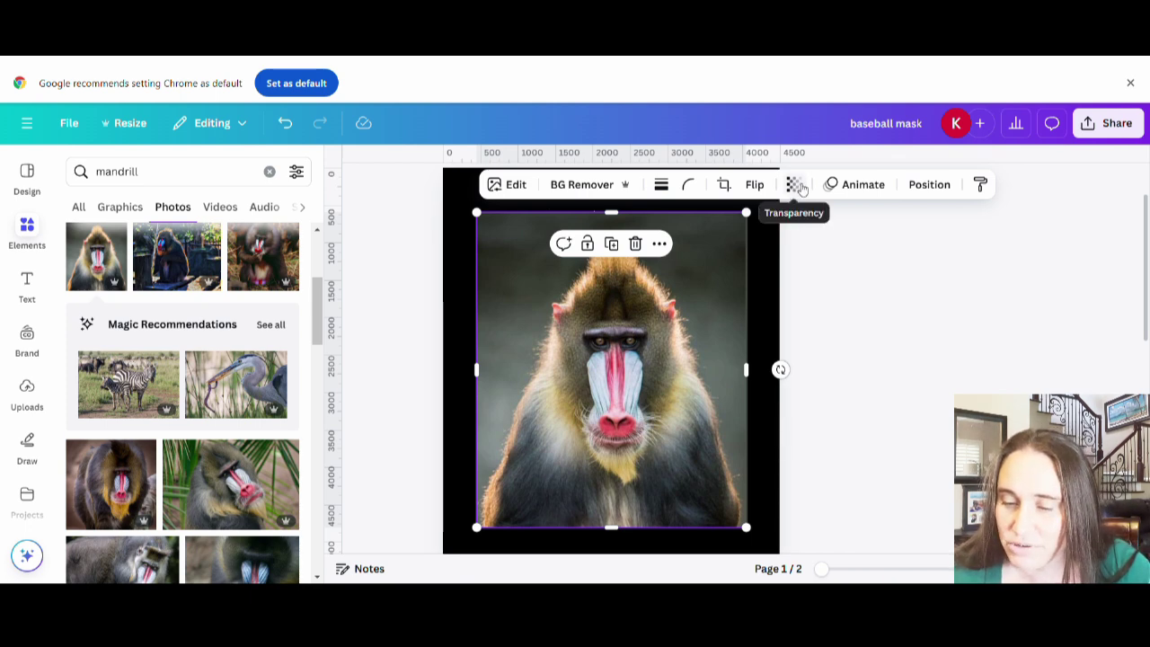
Step: Make the mandrill photo semi-transparent so the splatter frame shows through, and shift it slightly upward
{"action": "left_click", "coordinate": [796, 185]}
{"action": "left_click_drag", "start_coordinate": [831, 245], "coordinate": [800, 252]}
{"action": "mouse_move", "coordinate": [663, 445]}
{"action": "left_mouse_down"}
{"action": "mouse_move", "coordinate": [675, 456]}
{"action": "mouse_move", "coordinate": [676, 438]}
{"action": "left_mouse_up"}
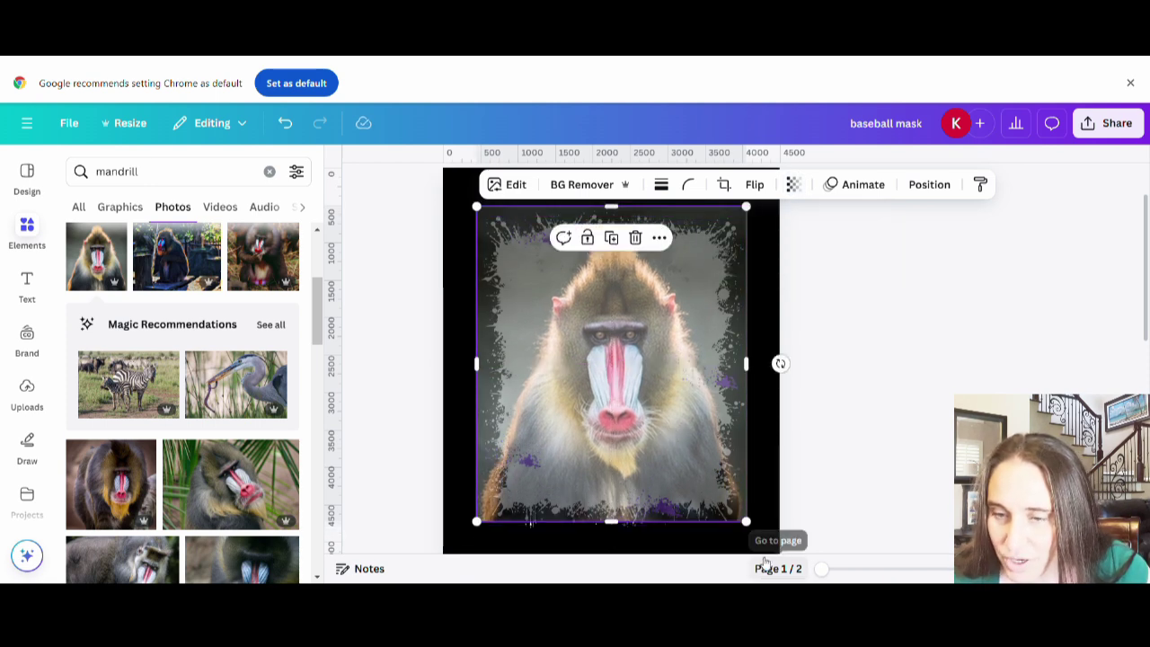
Step: Enlarge the mandrill photo to nearly the full page width and centre the face within the splatter frame
{"action": "left_click_drag", "start_coordinate": [761, 539], "coordinate": [770, 550]}
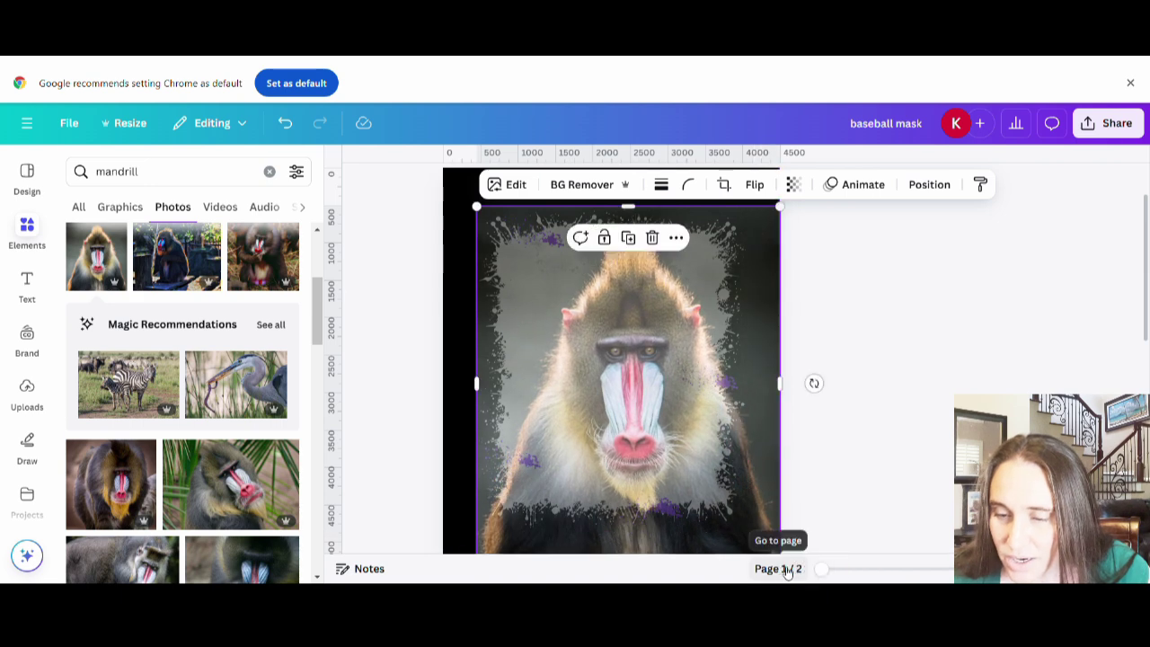
{"action": "left_click_drag", "start_coordinate": [707, 458], "coordinate": [685, 446]}
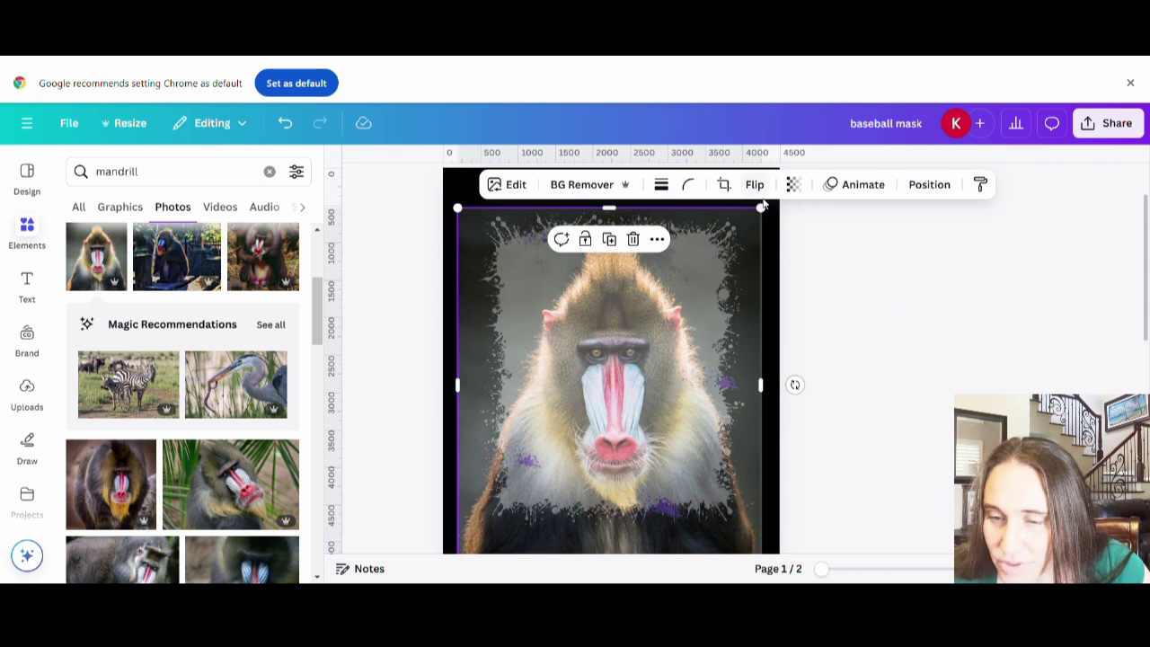
{"action": "left_click_drag", "start_coordinate": [767, 213], "coordinate": [779, 190]}
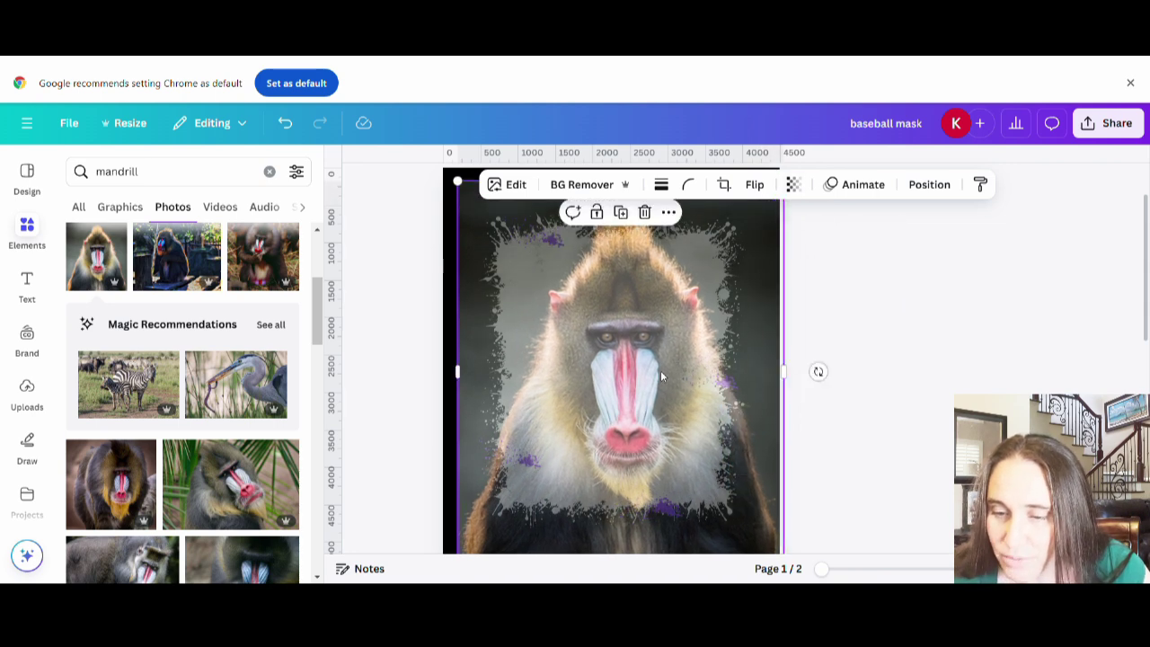
{"action": "left_click_drag", "start_coordinate": [660, 389], "coordinate": [645, 409]}
Step: Shrink the mandrill photo slightly and keep it centred so it still covers the frame's splattered edges
{"action": "scroll", "coordinate": [646, 371], "scroll_direction": "up", "scroll_amount": 1}
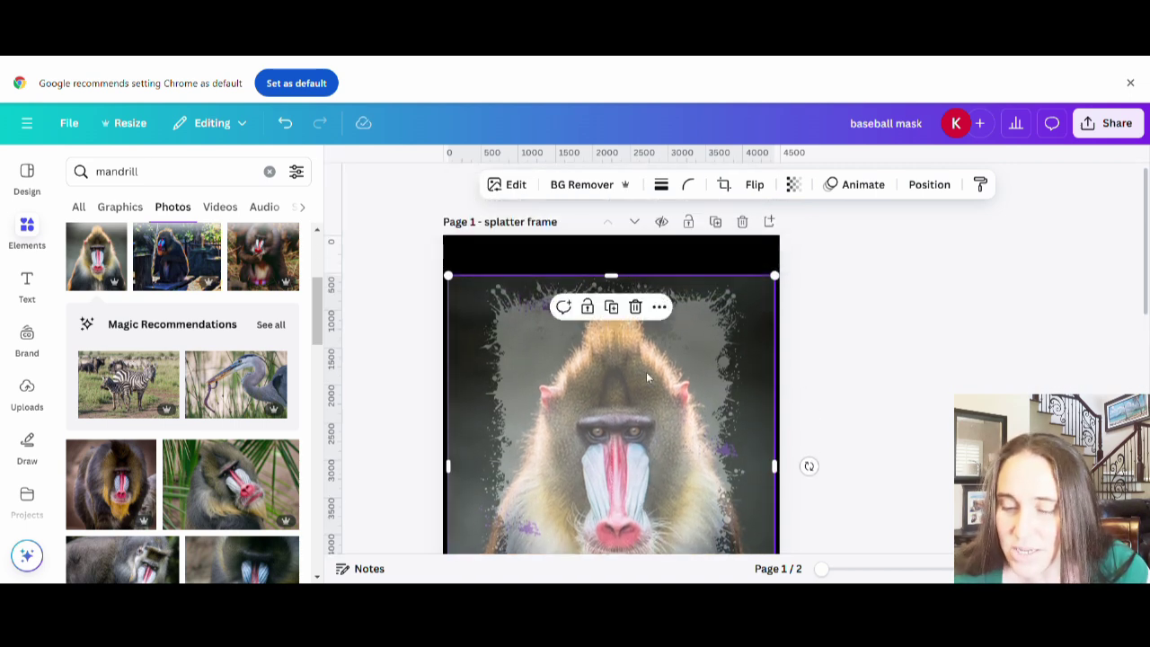
{"action": "scroll", "coordinate": [950, 354], "scroll_direction": "down", "scroll_amount": 1}
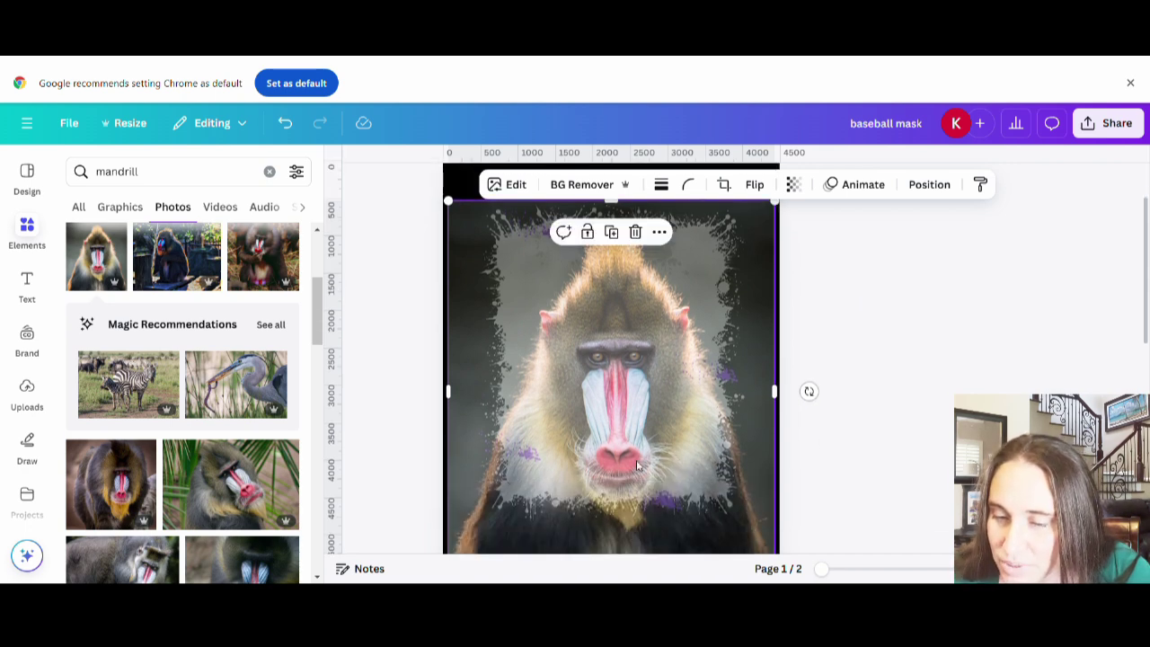
{"action": "scroll", "coordinate": [637, 464], "scroll_direction": "down", "scroll_amount": 1}
{"action": "left_click_drag", "start_coordinate": [774, 497], "coordinate": [683, 410]}
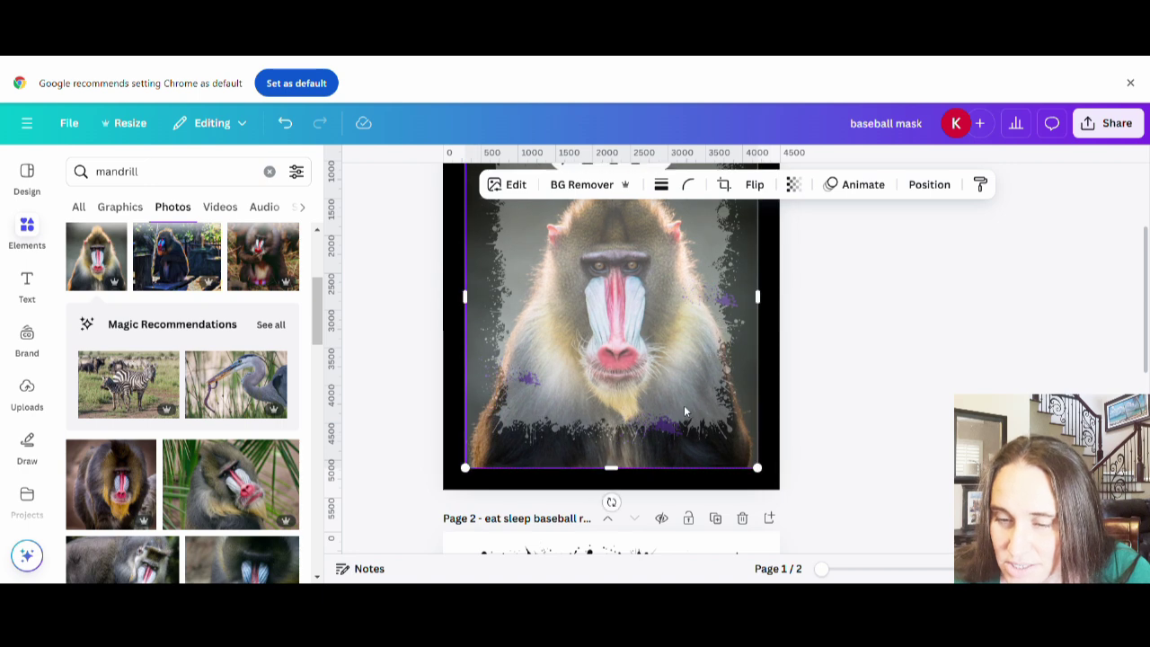
Step: Shrink the mandrill photo a little more while keeping it centred over the splatter frame, and check all of its edges
{"action": "scroll", "coordinate": [684, 431], "scroll_direction": "up", "scroll_amount": 2}
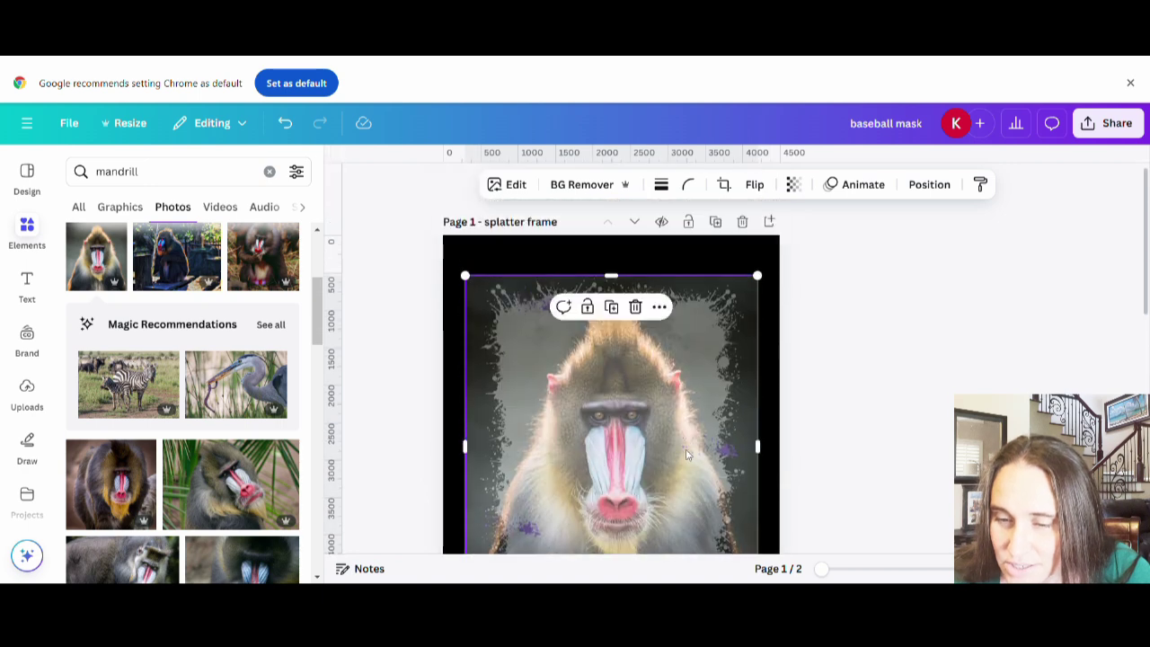
{"action": "left_click", "coordinate": [851, 395]}
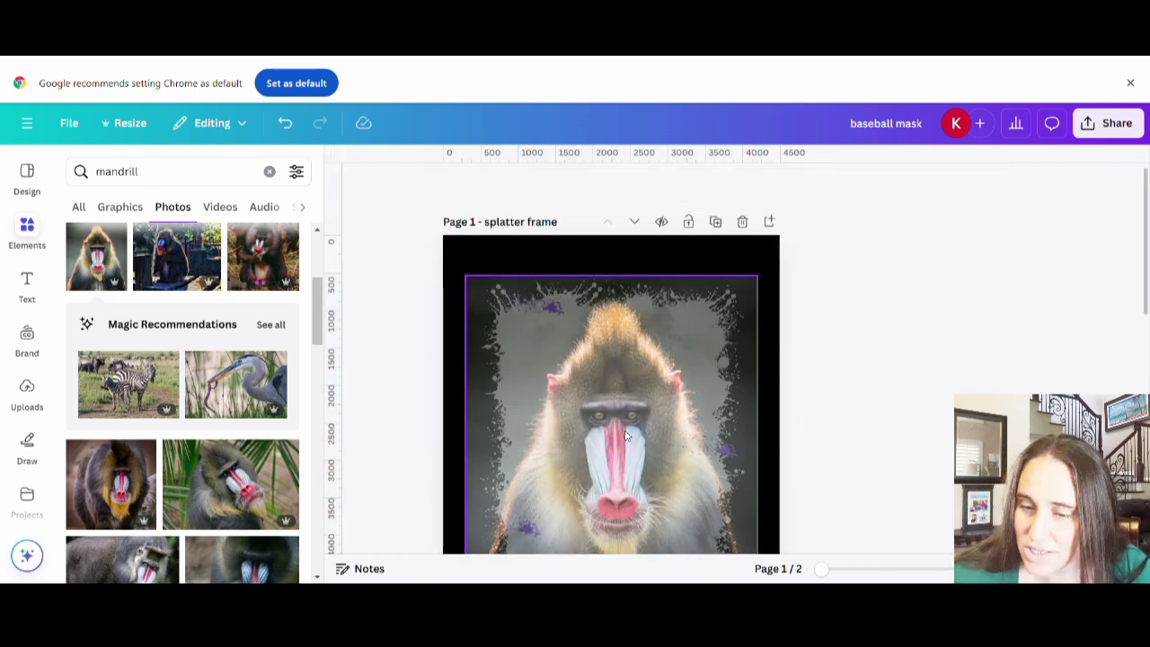
{"action": "left_click", "coordinate": [764, 398]}
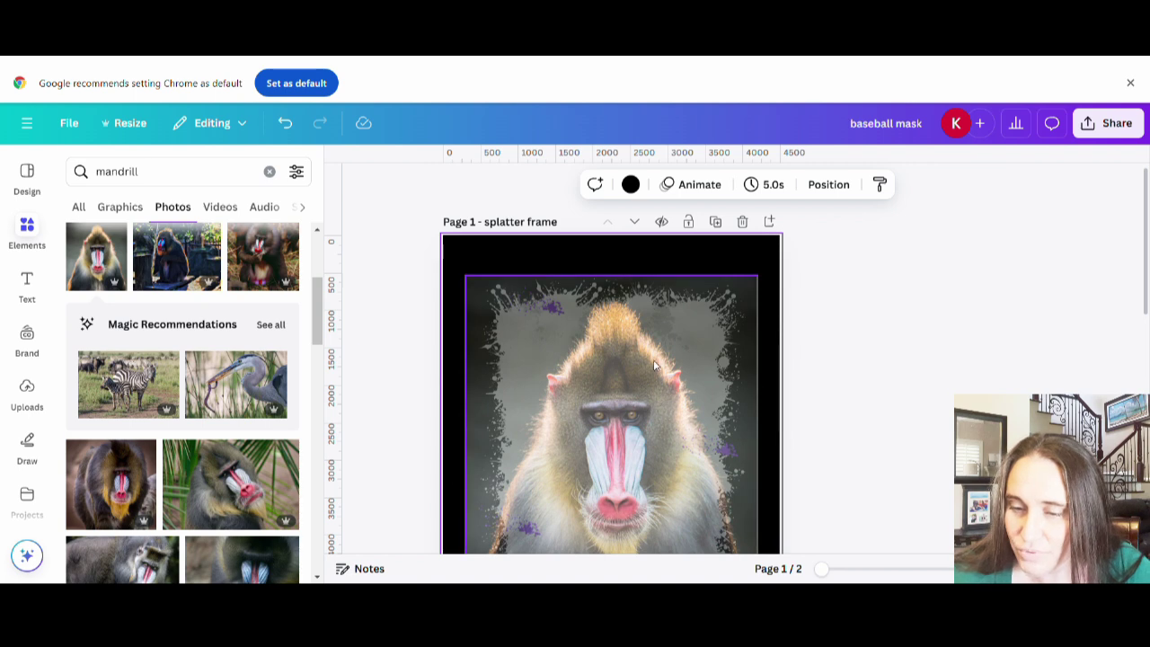
{"action": "scroll", "coordinate": [661, 387], "scroll_direction": "down", "scroll_amount": 2}
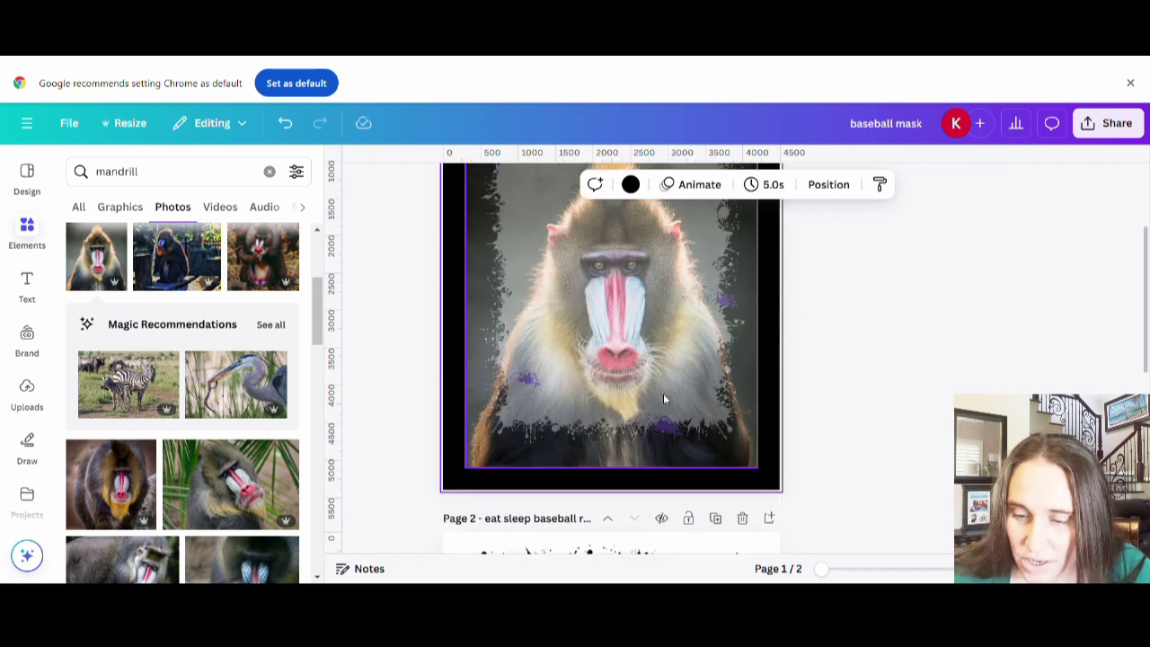
{"action": "left_click", "coordinate": [569, 407]}
{"action": "left_click_drag", "start_coordinate": [481, 472], "coordinate": [477, 456]}
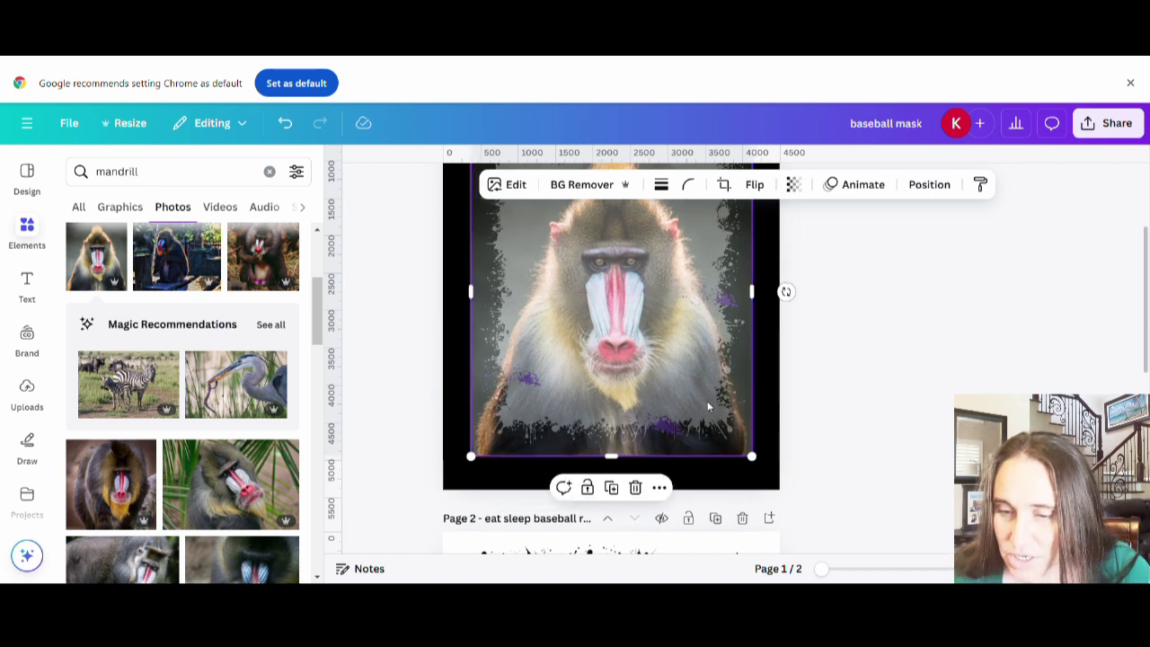
{"action": "scroll", "coordinate": [673, 395], "scroll_direction": "up", "scroll_amount": 2}
{"action": "scroll", "coordinate": [636, 442], "scroll_direction": "up", "scroll_amount": 1}
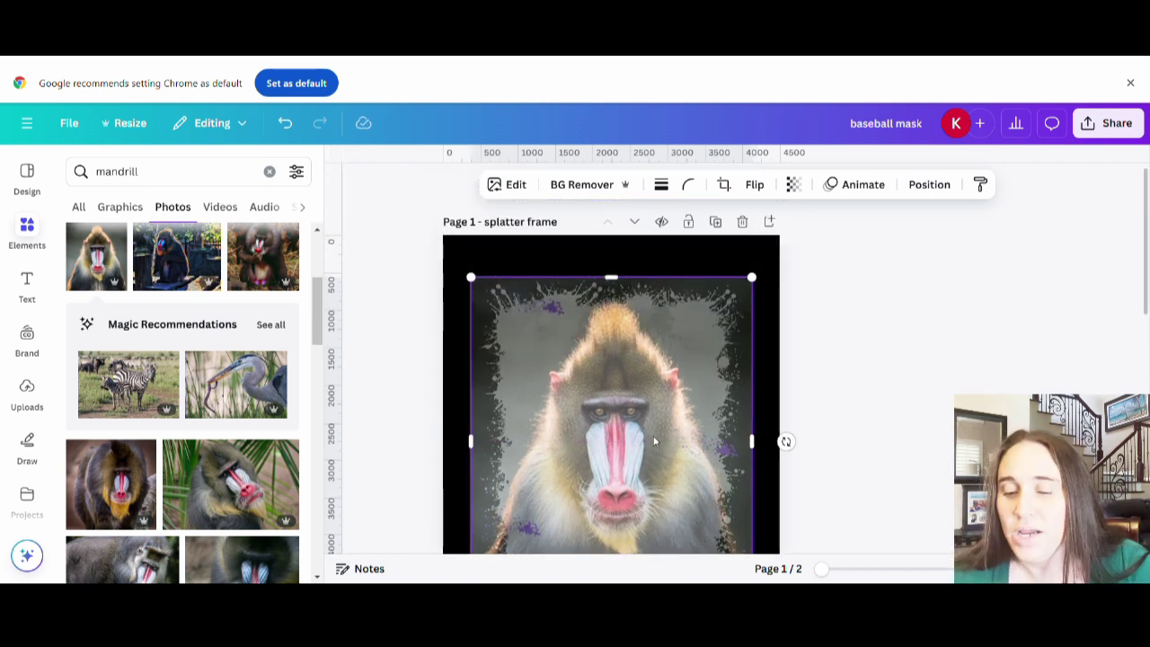
{"action": "left_click", "coordinate": [913, 372]}
{"action": "scroll", "coordinate": [934, 341], "scroll_direction": "down", "scroll_amount": 2}
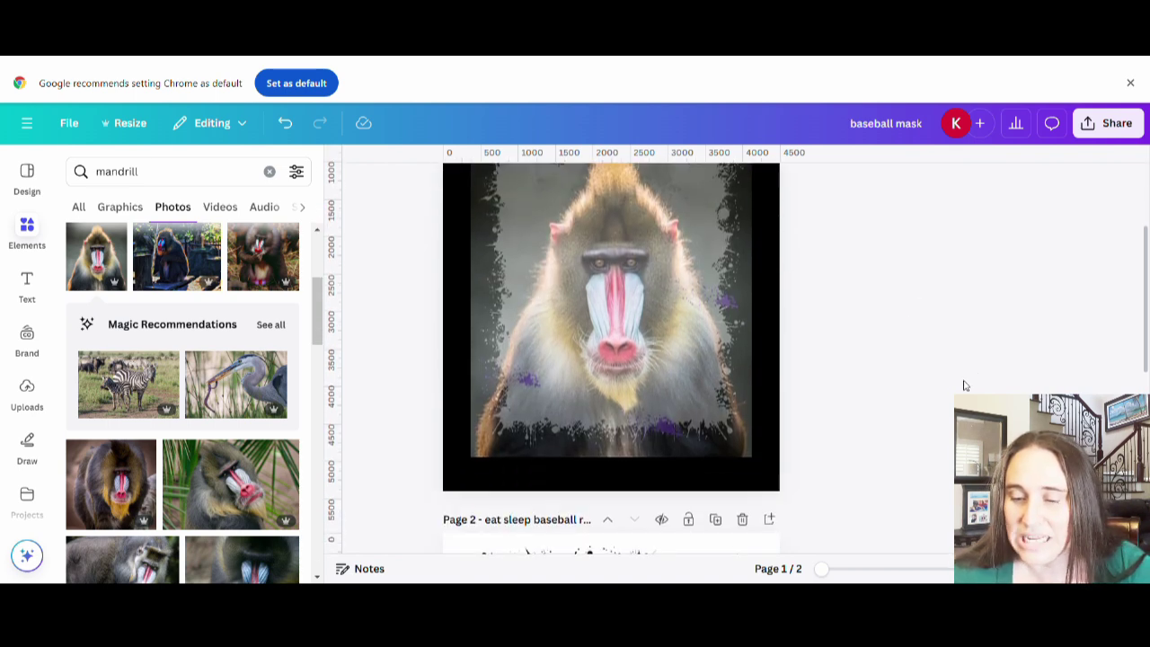
{"action": "scroll", "coordinate": [968, 379], "scroll_direction": "up", "scroll_amount": 1}
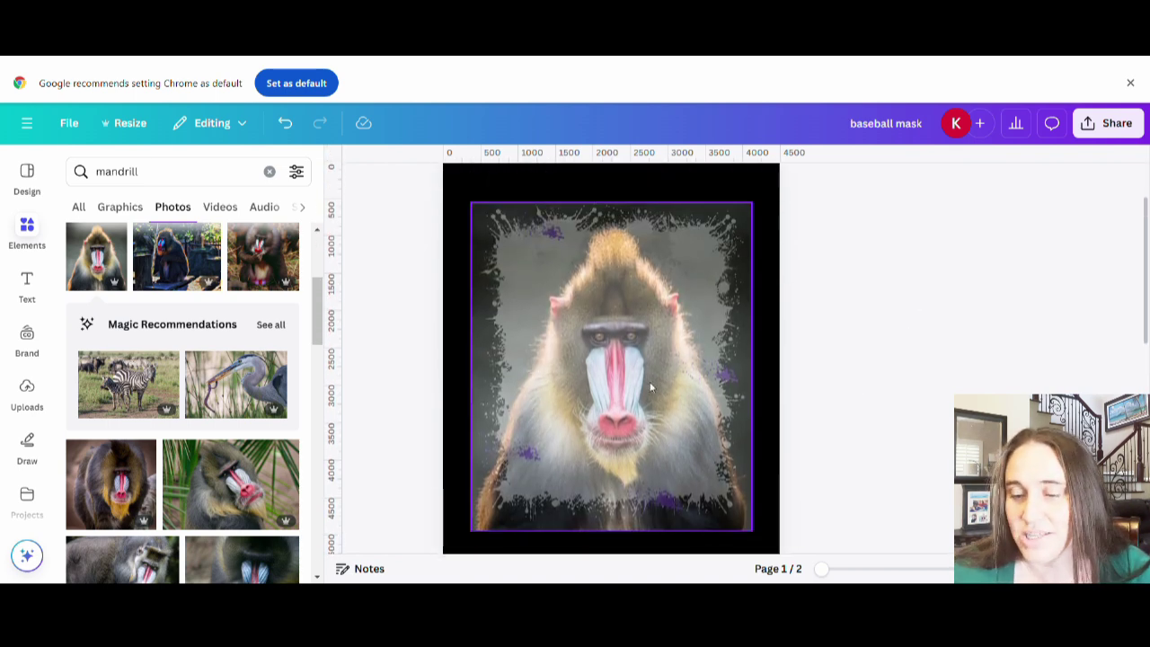
Step: Set the mandrill photo's transparency back to 100 and deselect it
{"action": "left_click", "coordinate": [667, 424]}
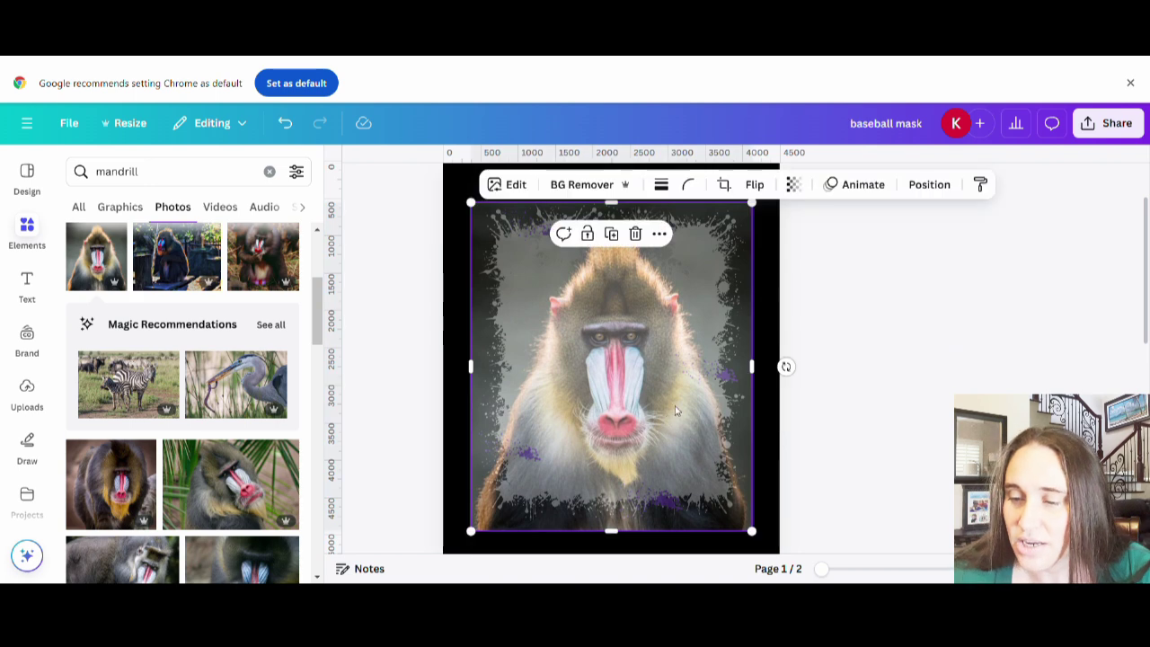
{"action": "left_click", "coordinate": [798, 187]}
{"action": "left_click_drag", "start_coordinate": [798, 247], "coordinate": [826, 247]}
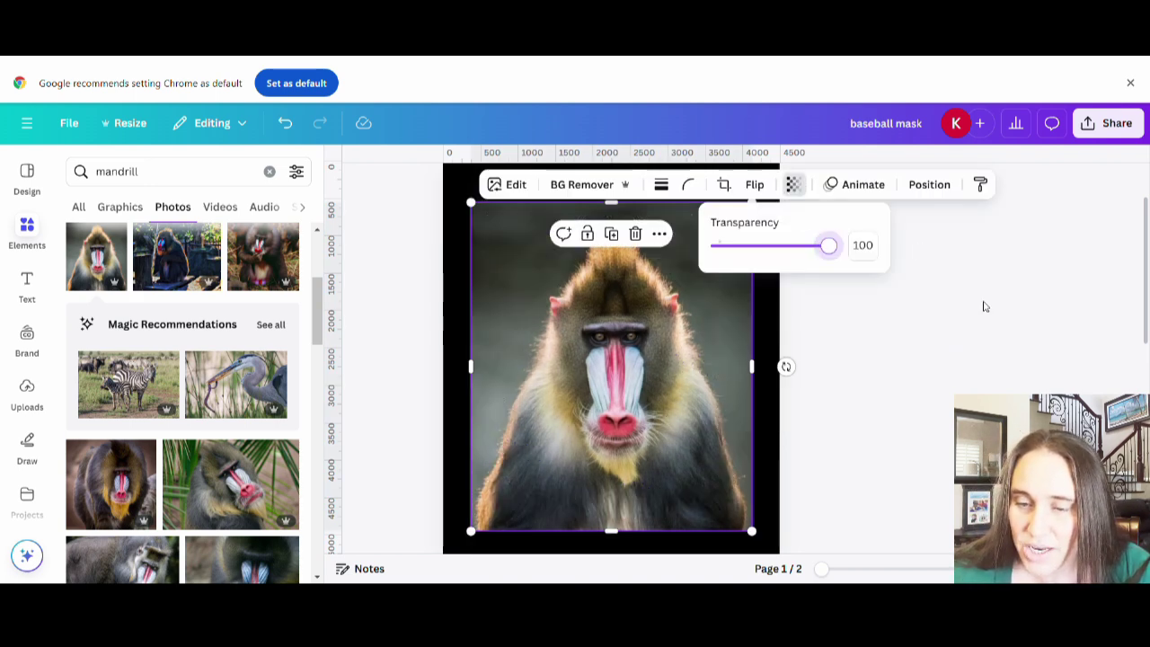
{"action": "left_click", "coordinate": [985, 310]}
{"action": "left_click", "coordinate": [985, 310]}
Step: Rename page 1 as monkey mask
{"action": "scroll", "coordinate": [977, 337], "scroll_direction": "up", "scroll_amount": 2}
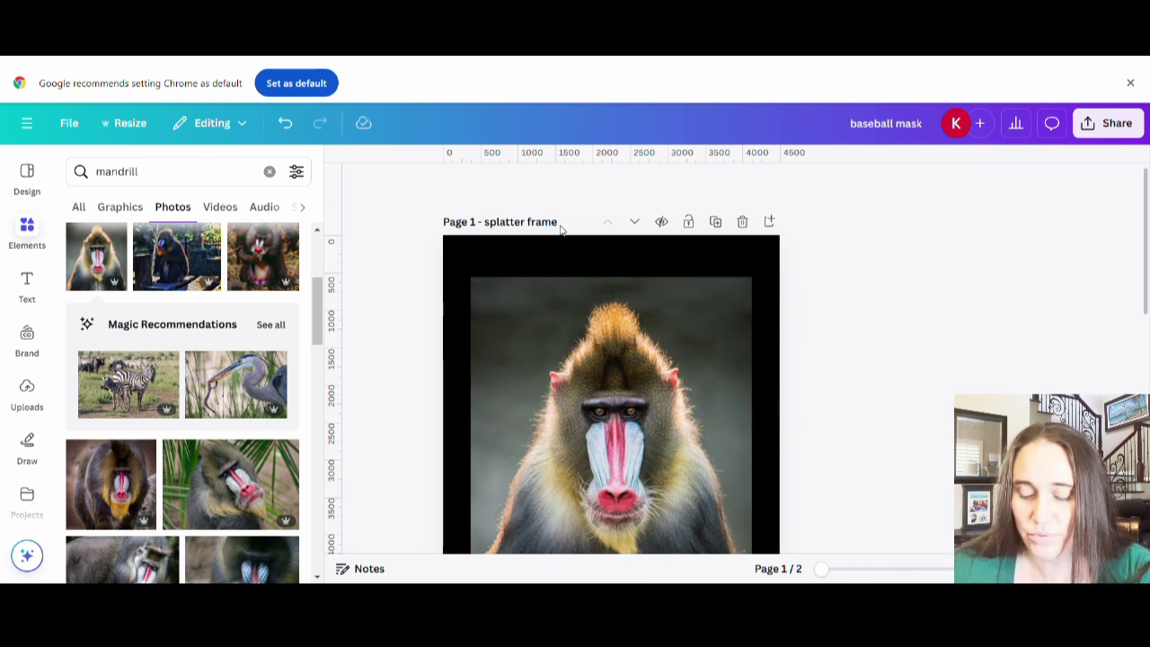
{"action": "left_click_drag", "start_coordinate": [546, 221], "coordinate": [392, 223]}
{"action": "key", "text": "BackSpace"}
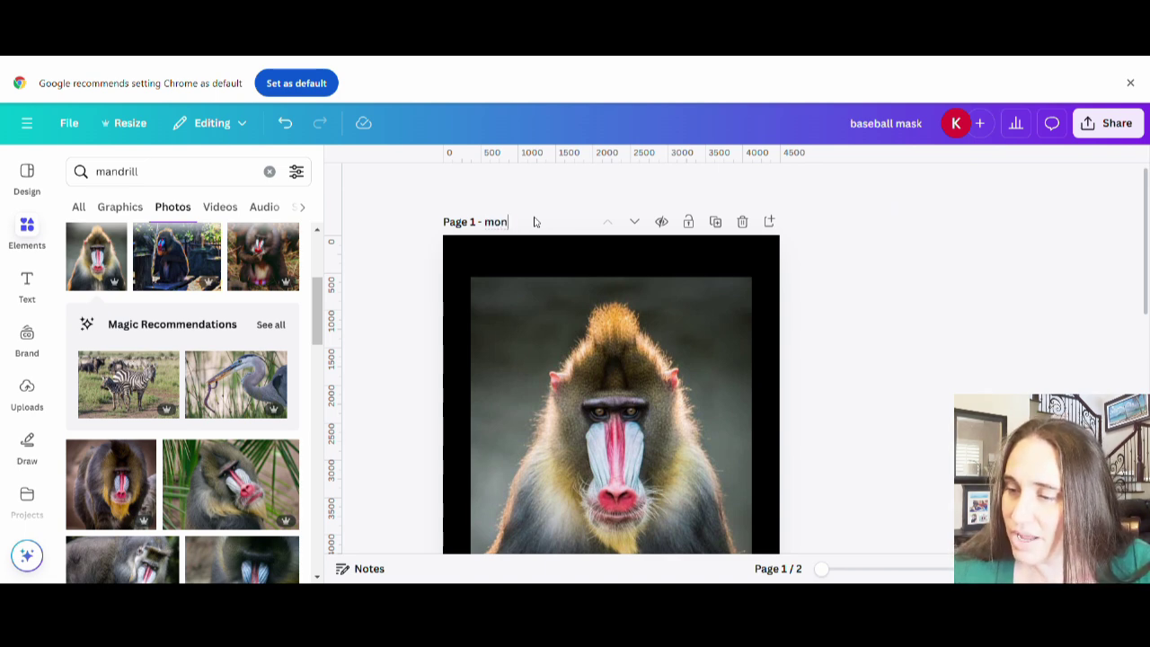
{"action": "type", "text": "monkey mas"}
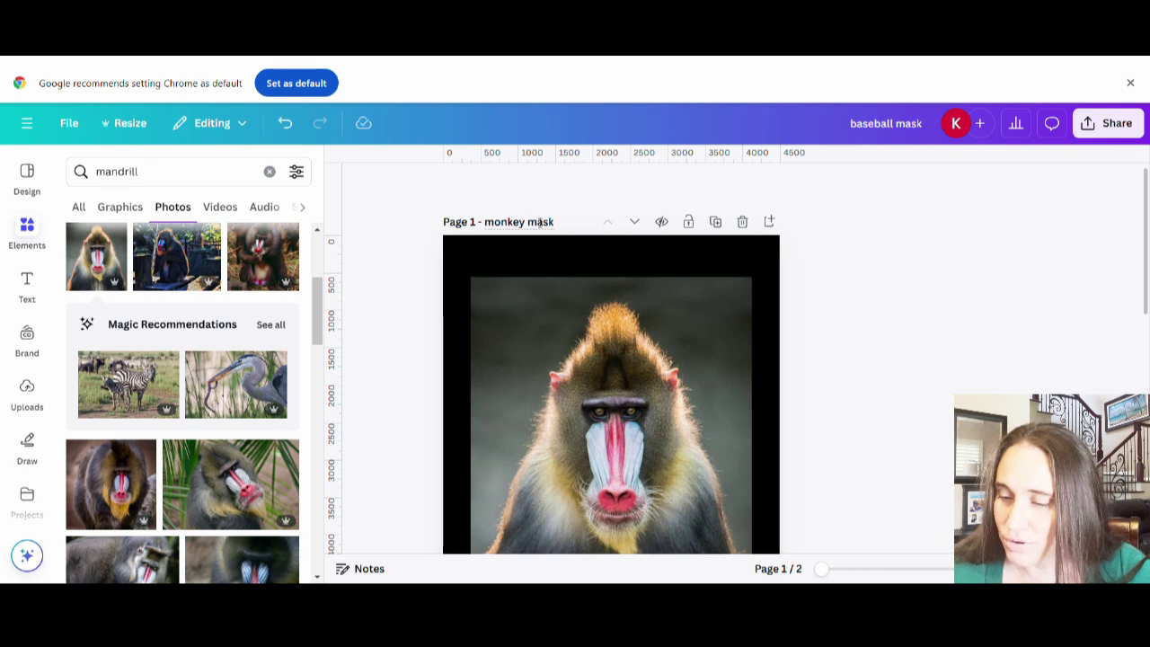
{"action": "type", "text": "k"}
Step: Download only page 1, monkey mask, as a PNG at size 1 without a transparent background
{"action": "left_click", "coordinate": [1108, 123]}
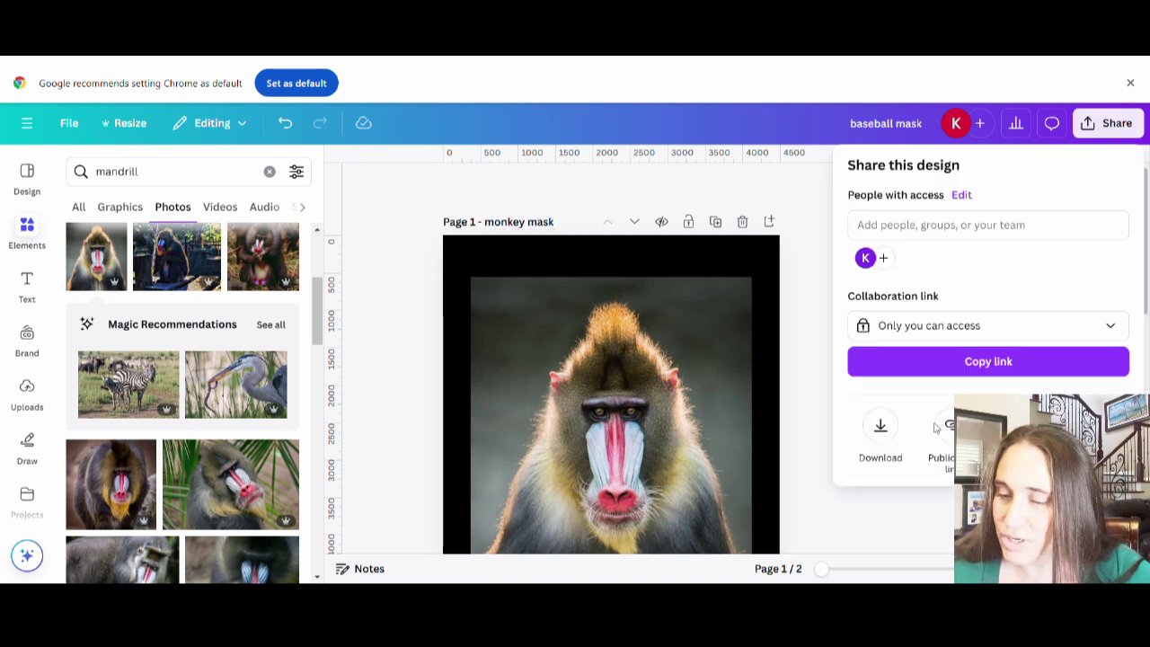
{"action": "left_click", "coordinate": [882, 430]}
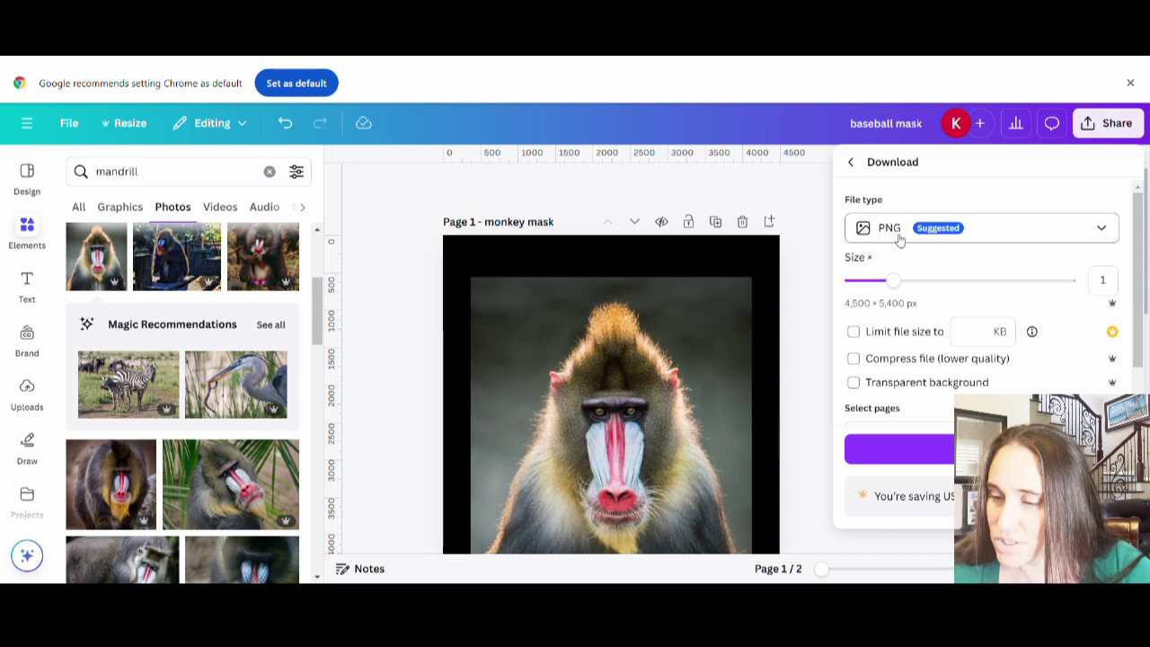
{"action": "scroll", "coordinate": [904, 246], "scroll_direction": "down", "scroll_amount": 2}
{"action": "left_click", "coordinate": [1106, 366]}
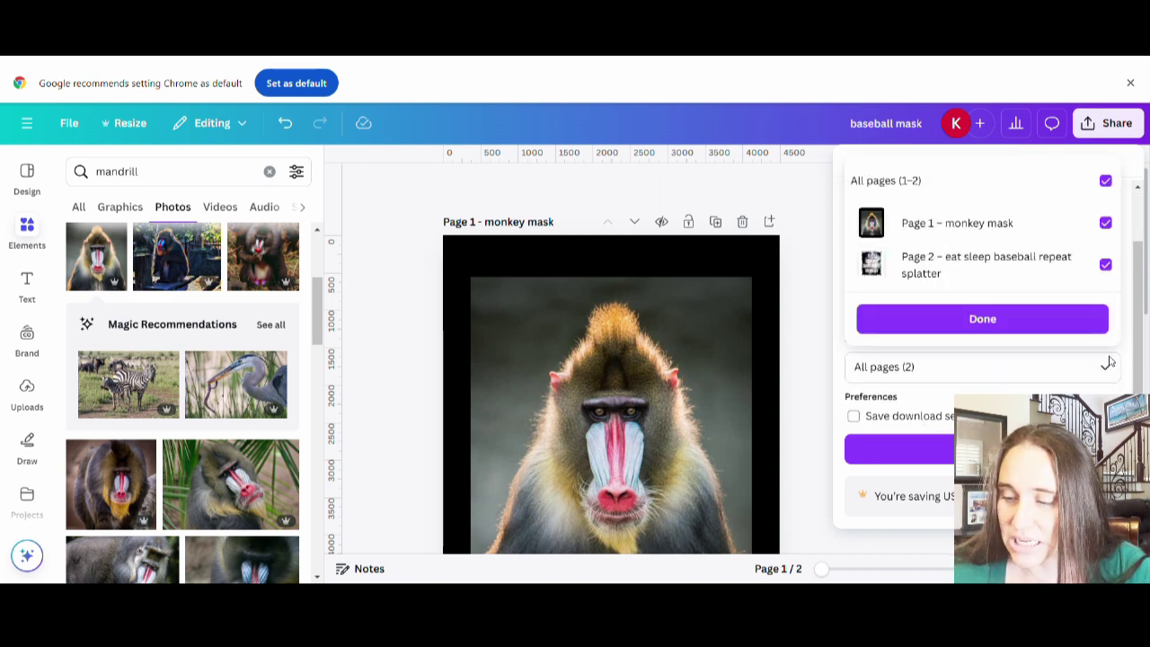
{"action": "left_click", "coordinate": [1105, 265]}
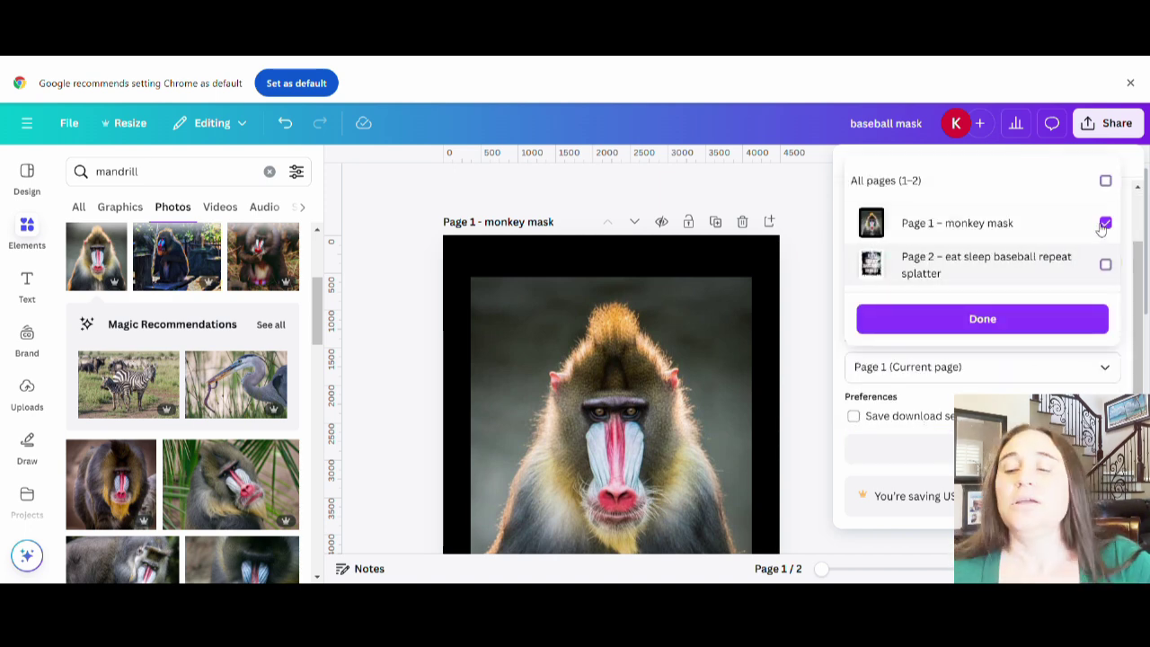
{"action": "left_click", "coordinate": [960, 318]}
{"action": "left_click", "coordinate": [898, 449]}
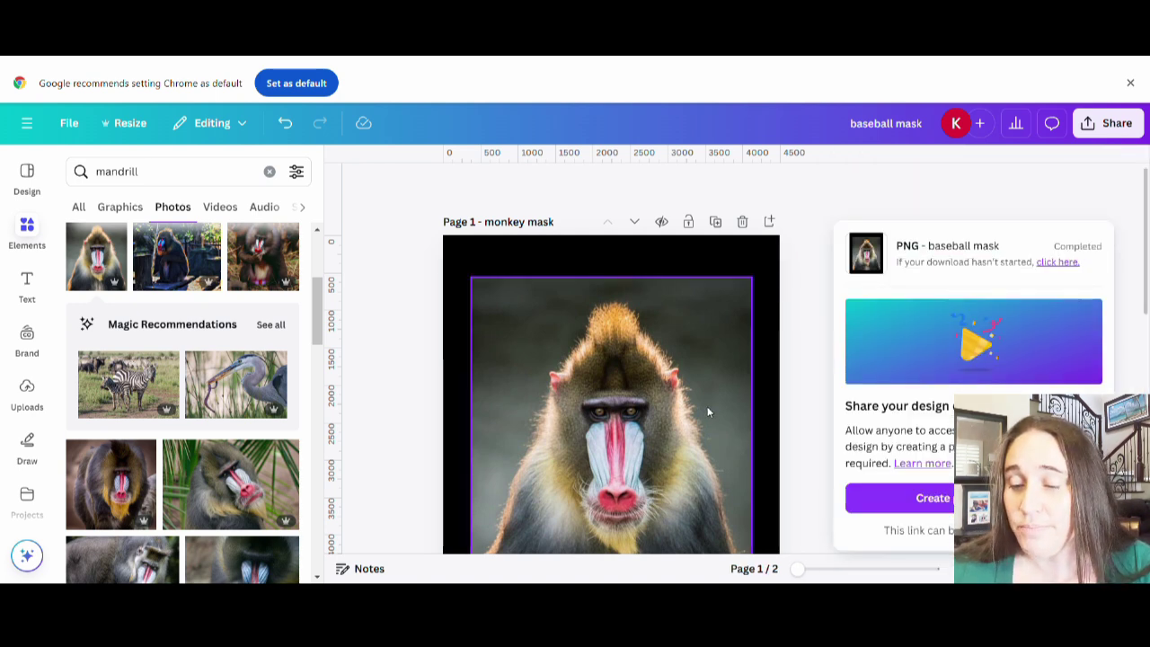
Step: Delete the mandrill photo from page 1 and add a blank page at the end of the design
{"action": "left_click", "coordinate": [646, 425]}
{"action": "key", "text": "Delete"}
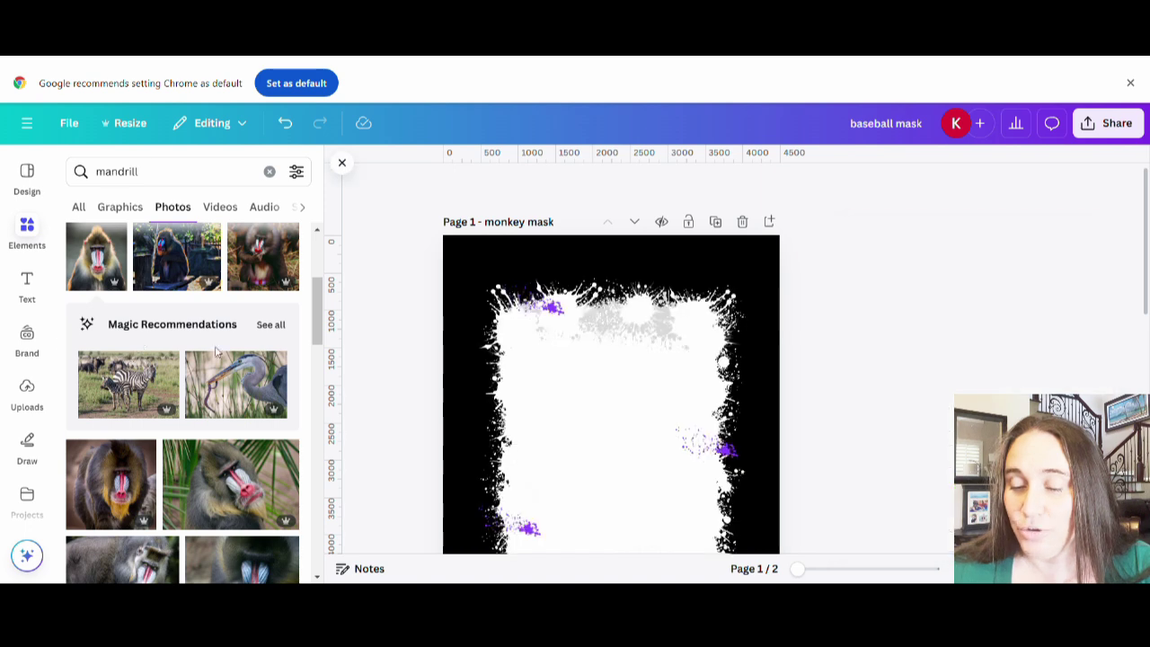
{"action": "scroll", "coordinate": [896, 286], "scroll_direction": "down", "scroll_amount": 10}
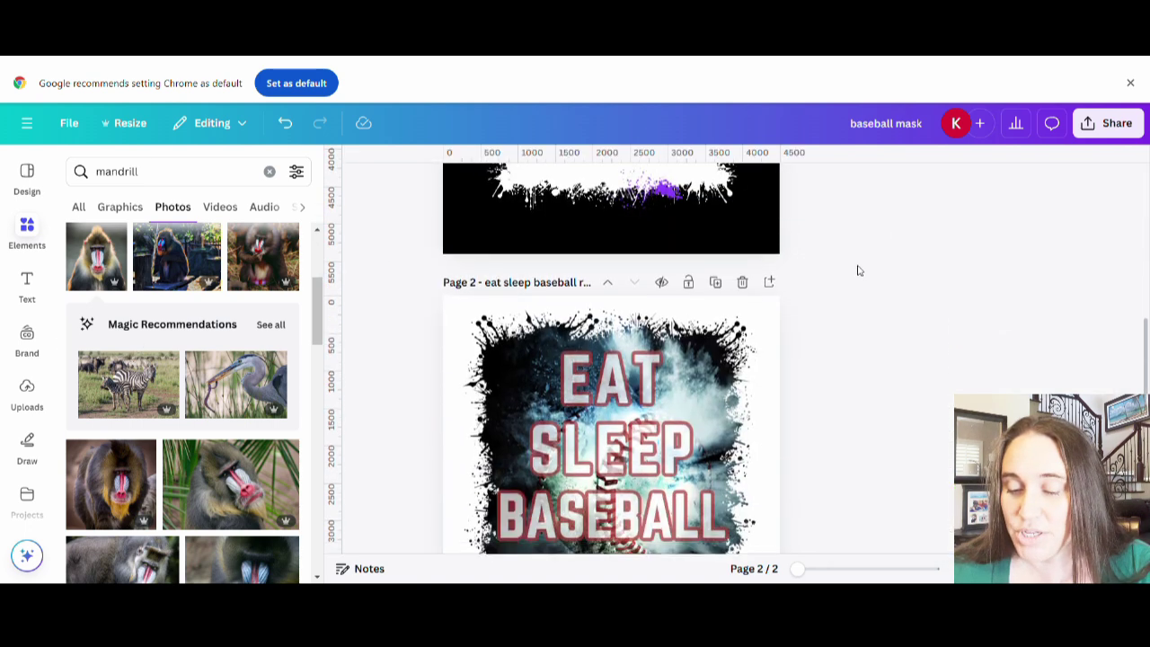
{"action": "scroll", "coordinate": [760, 322], "scroll_direction": "up", "scroll_amount": 3}
{"action": "scroll", "coordinate": [611, 306], "scroll_direction": "down", "scroll_amount": 4}
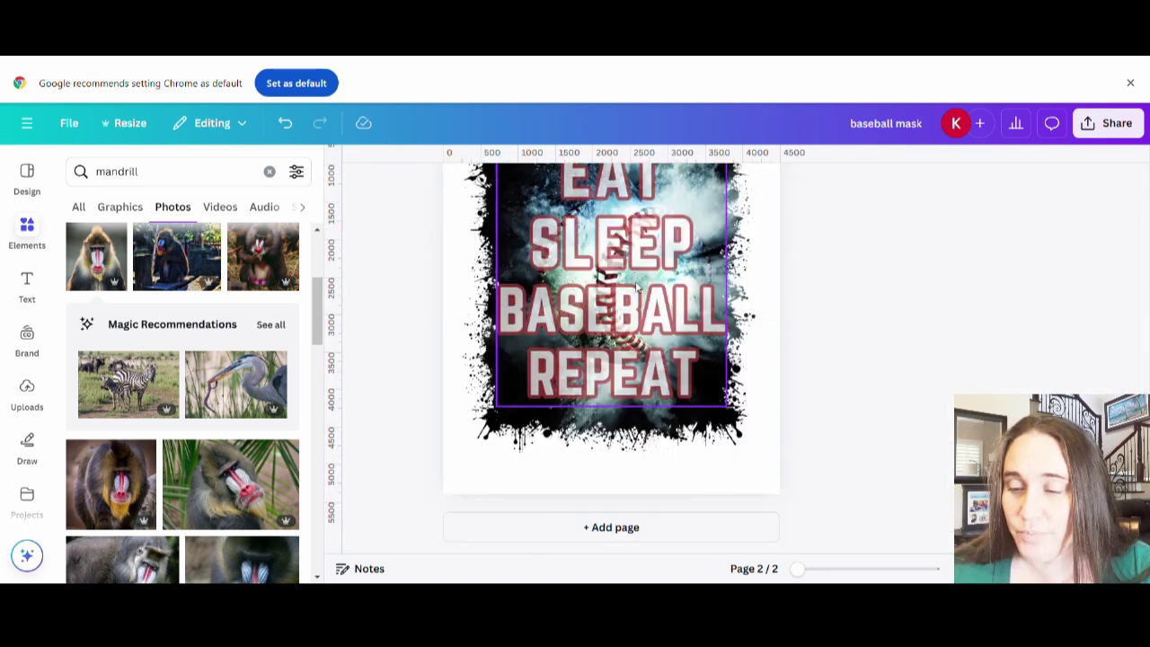
{"action": "left_click", "coordinate": [615, 529]}
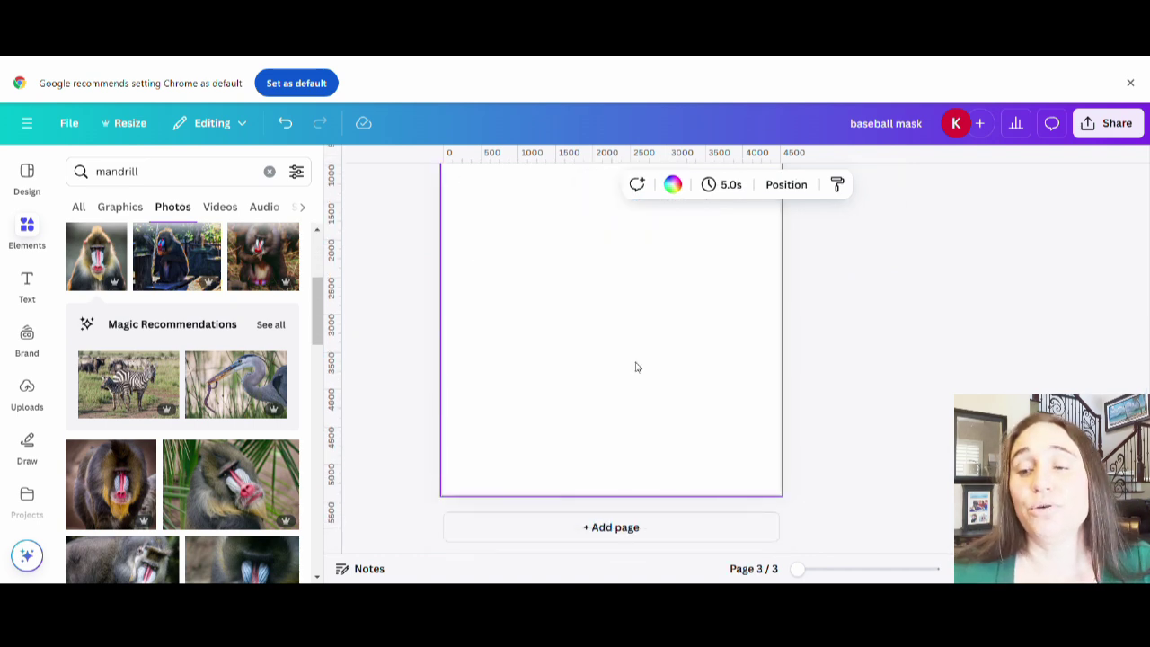
{"action": "scroll", "coordinate": [721, 380], "scroll_direction": "down", "scroll_amount": 2}
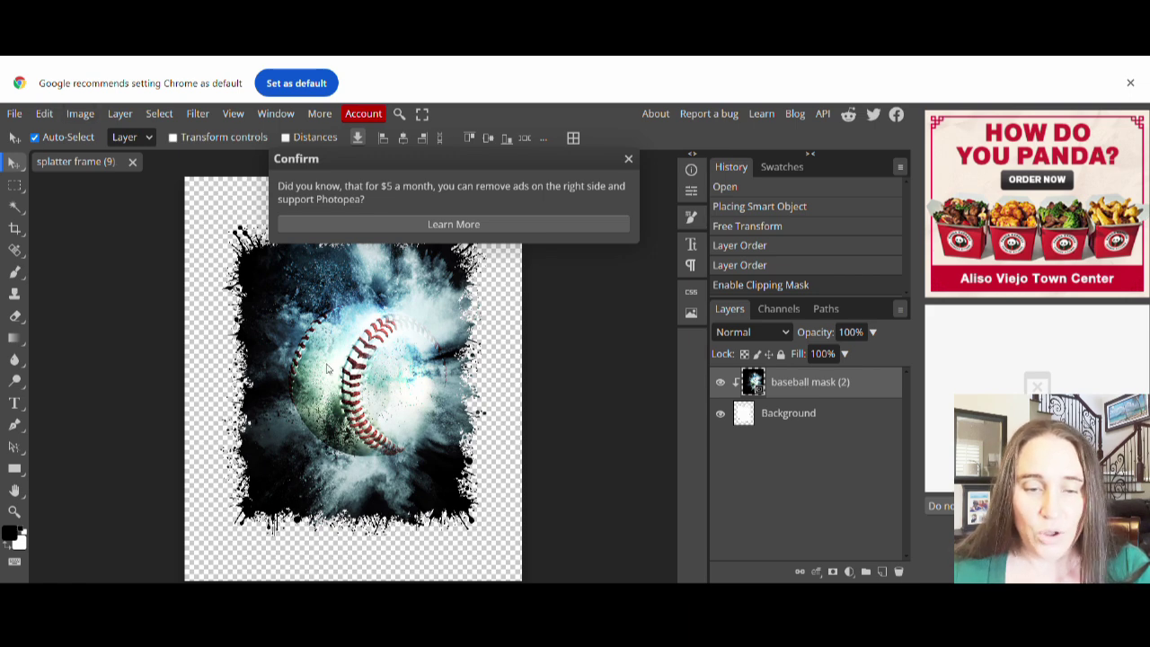
Step: In Photopea, place the monkey mask image above the baseball mask layer and make it a clipping mask on the splatter frame
{"action": "left_click", "coordinate": [14, 114]}
{"action": "left_click", "coordinate": [44, 114]}
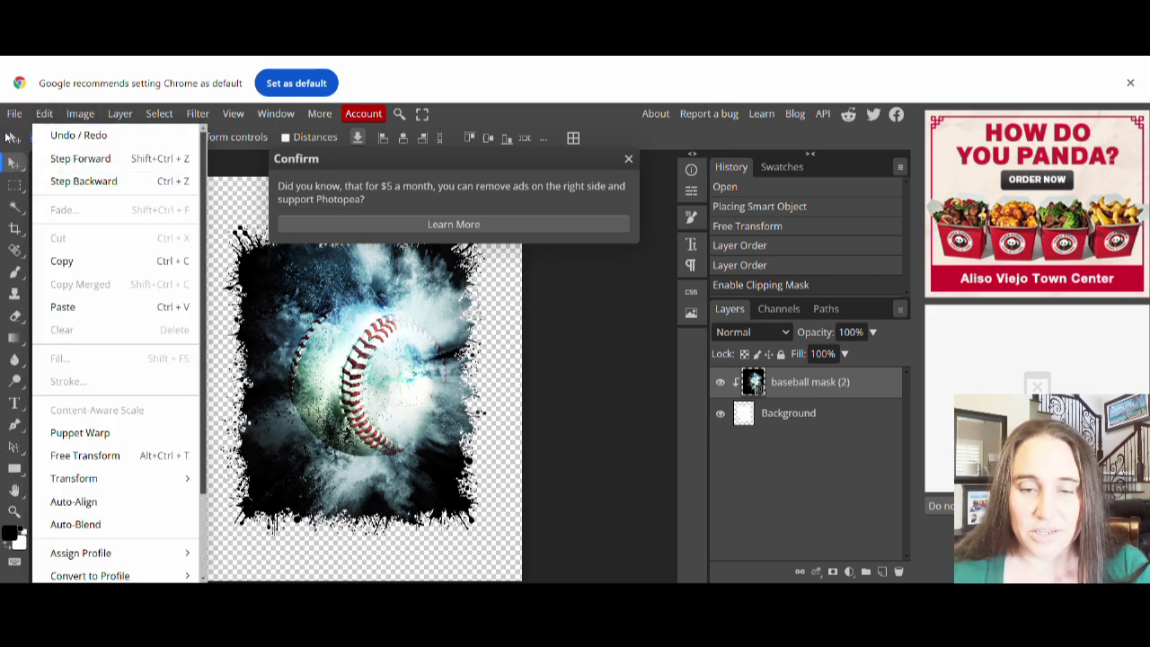
{"action": "left_click", "coordinate": [14, 114]}
{"action": "left_click", "coordinate": [32, 181]}
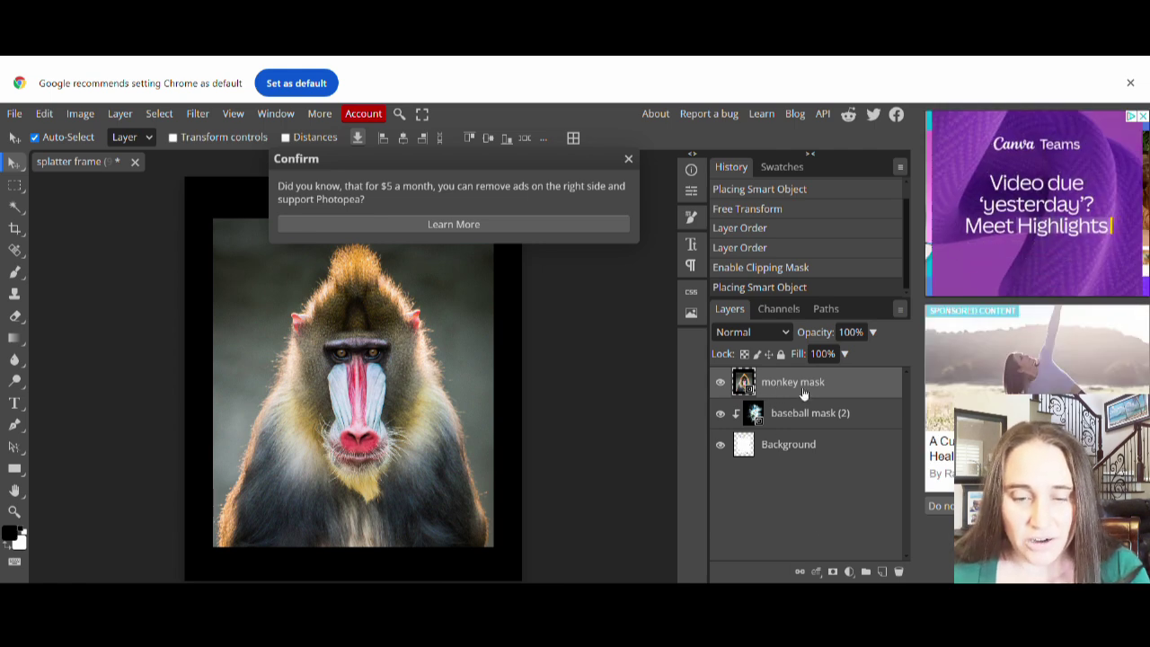
{"action": "left_click", "coordinate": [119, 114]}
{"action": "left_click", "coordinate": [166, 381]}
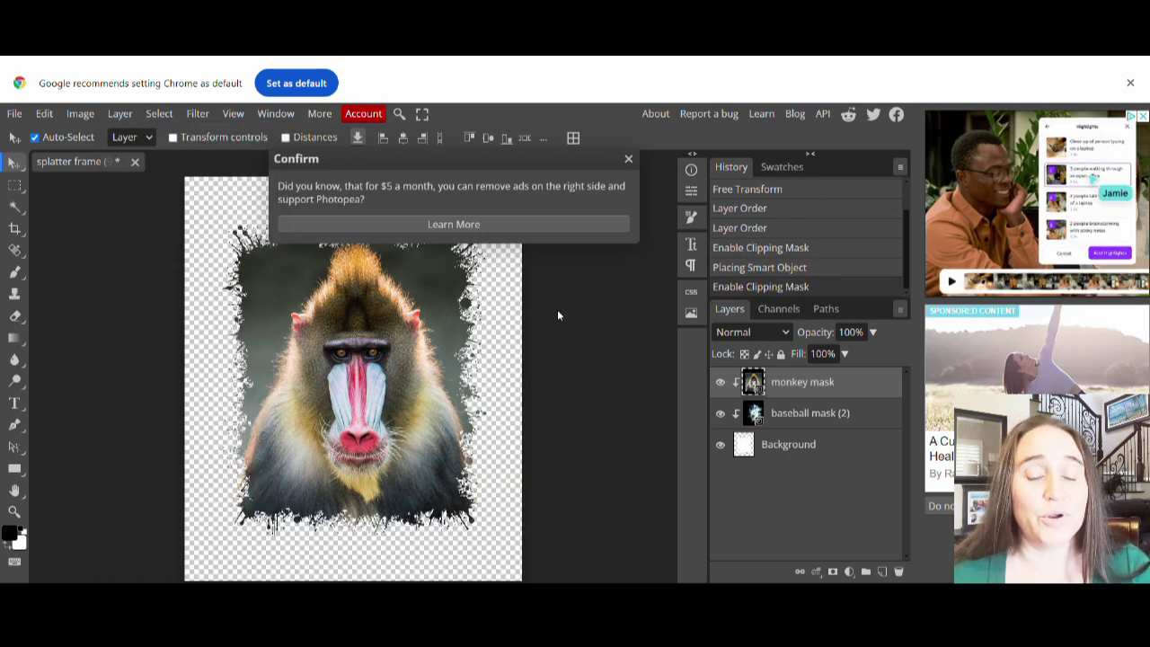
{"action": "left_click", "coordinate": [14, 113]}
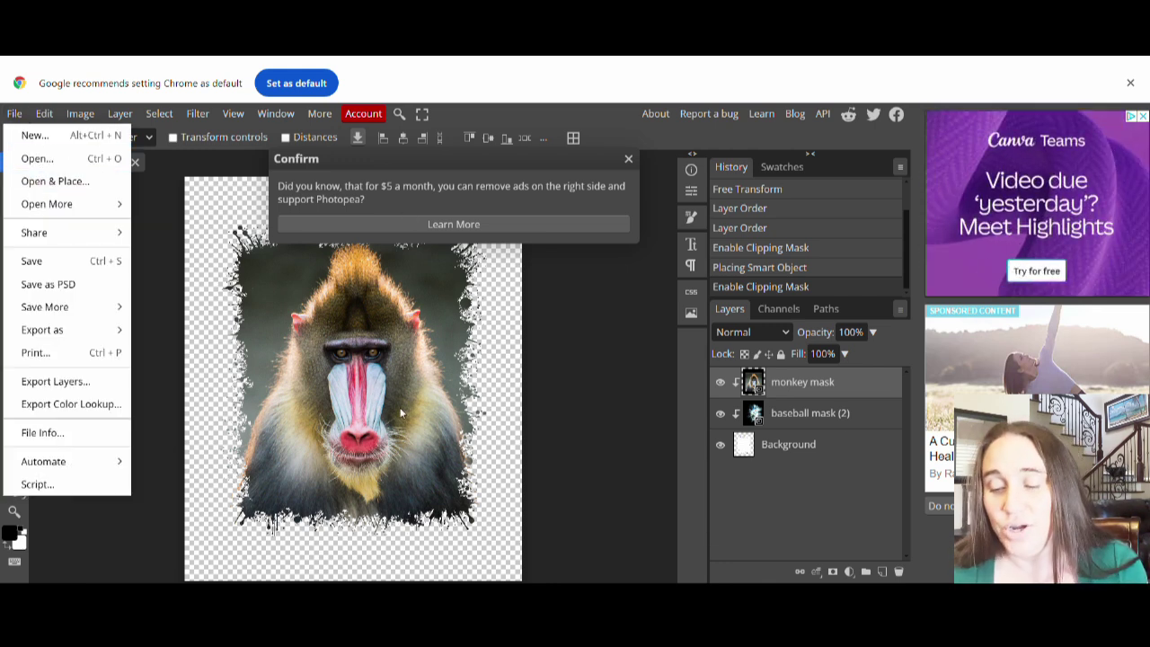
{"action": "left_click", "coordinate": [276, 113]}
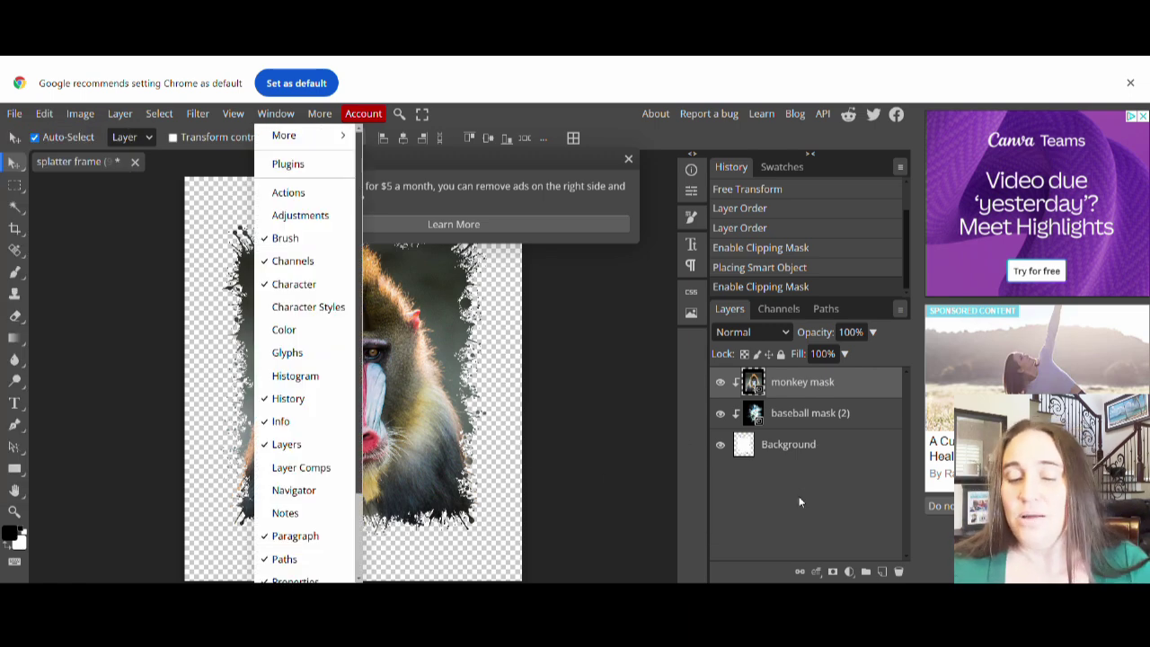
{"action": "left_click", "coordinate": [746, 495]}
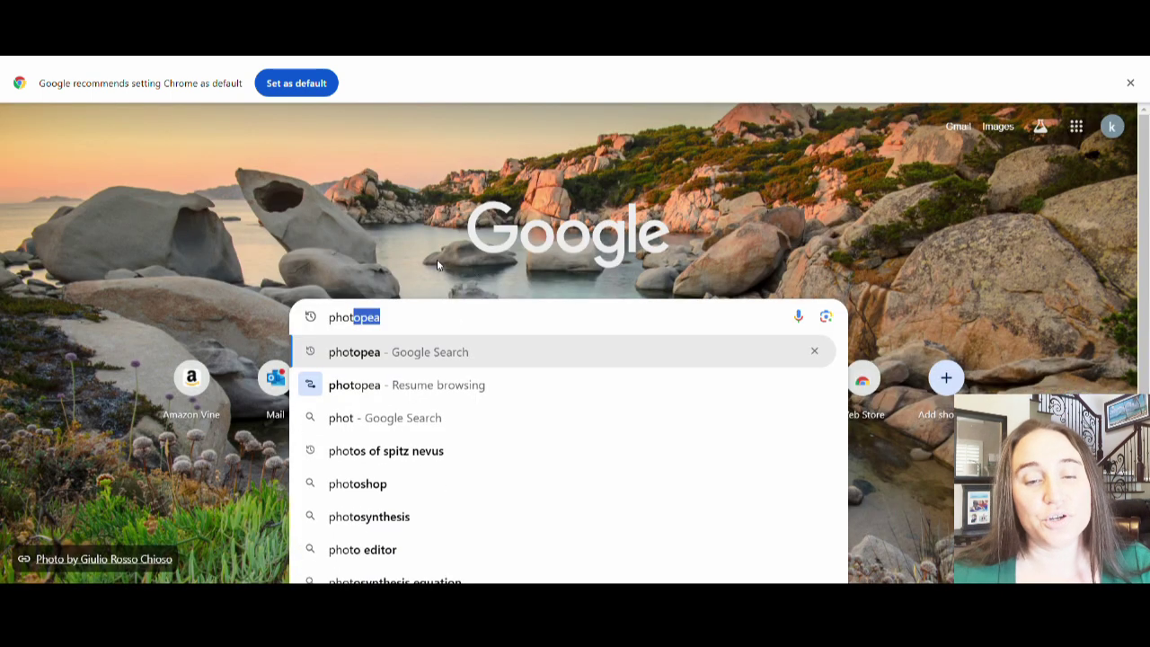
Step: Search Google for photopea and open the Photopea online photo editor
{"action": "left_click", "coordinate": [420, 350]}
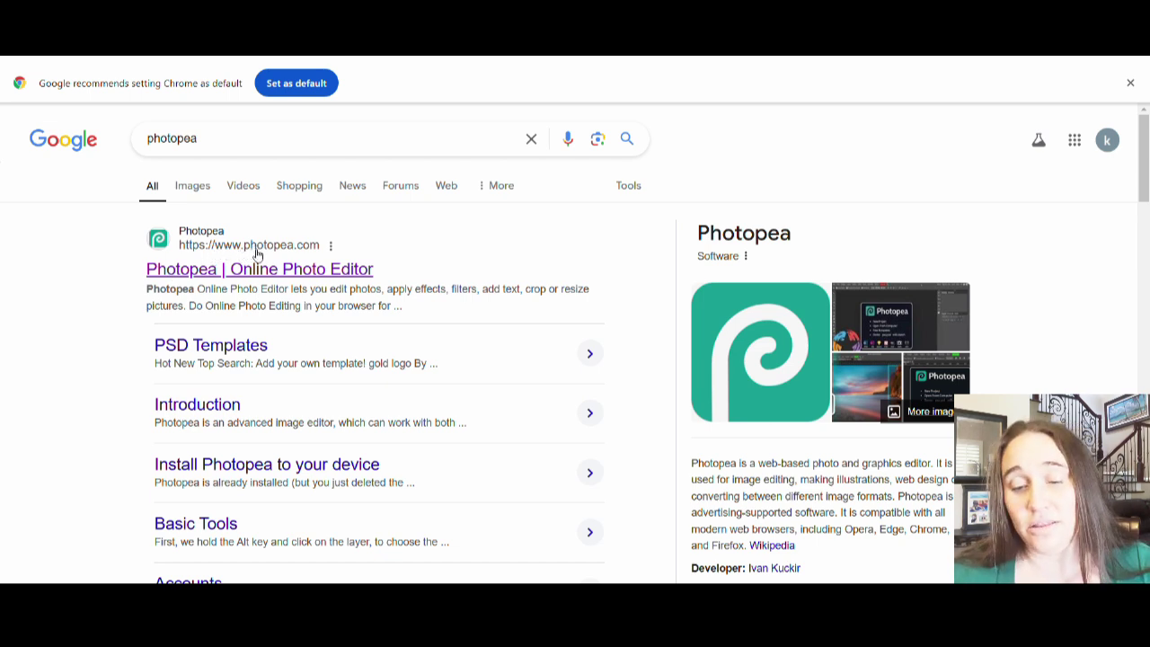
{"action": "left_click", "coordinate": [199, 274]}
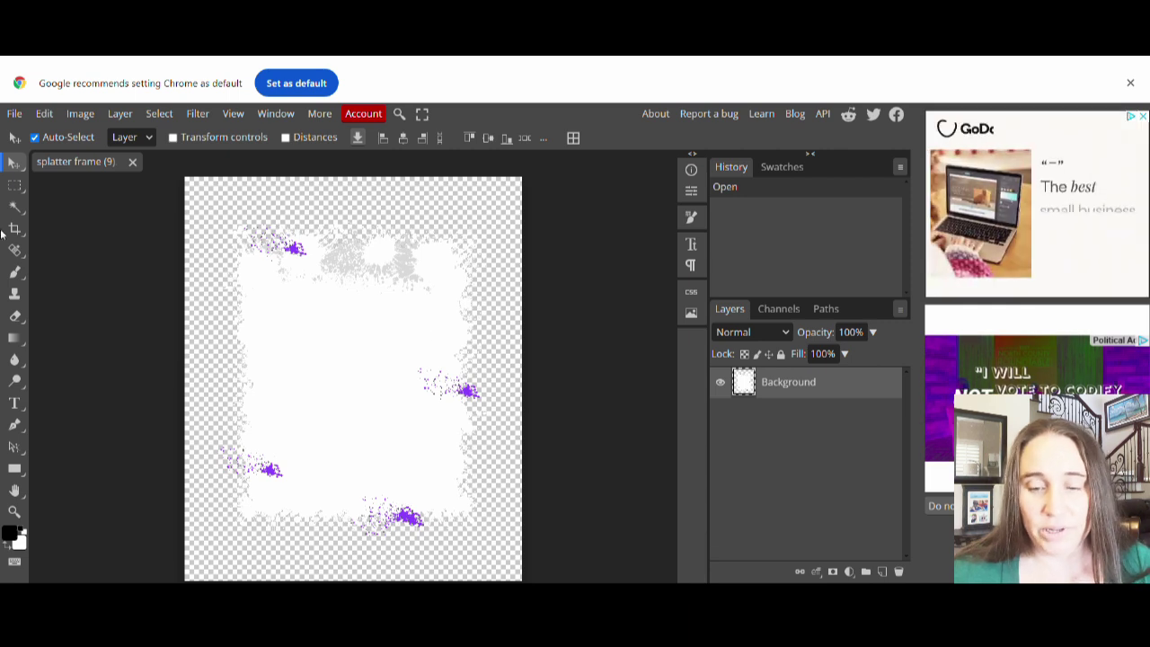
Step: Place the monkey mask image over the splatter frame background and make it a clipping mask
{"action": "left_click", "coordinate": [15, 114]}
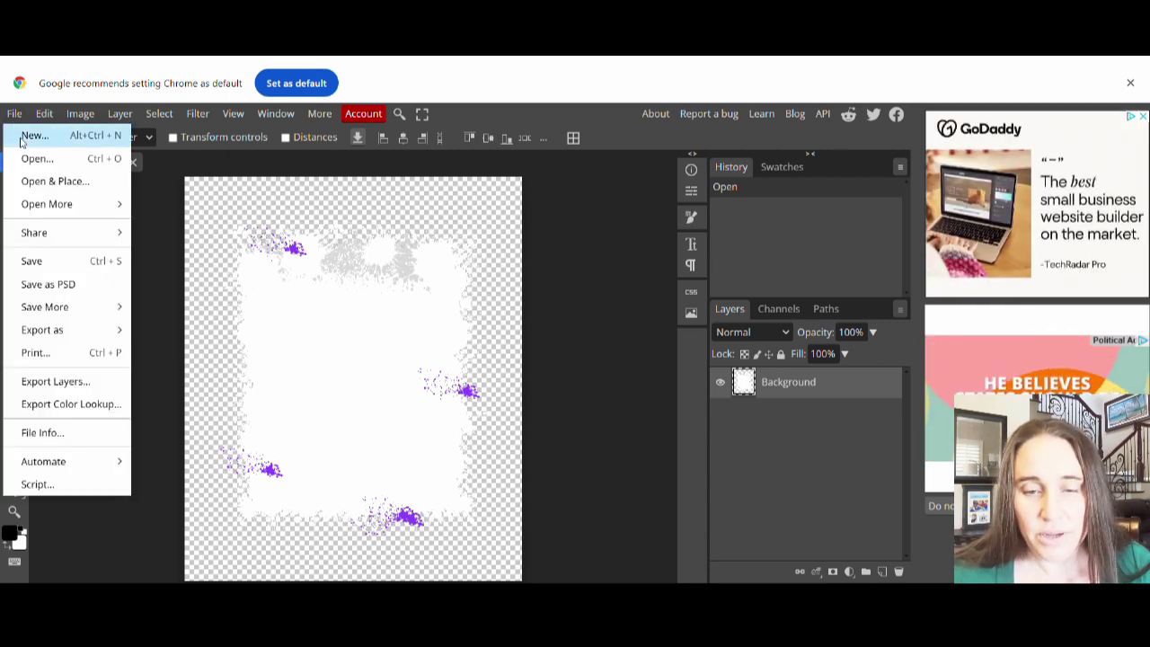
{"action": "left_click", "coordinate": [18, 182]}
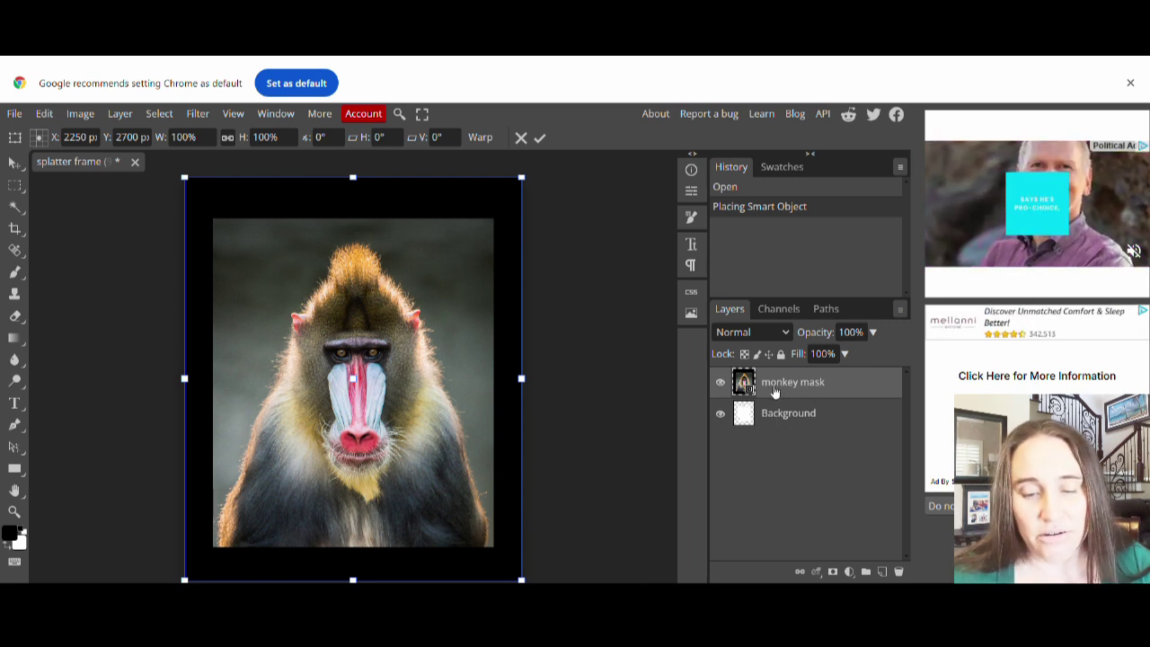
{"action": "left_click", "coordinate": [119, 114]}
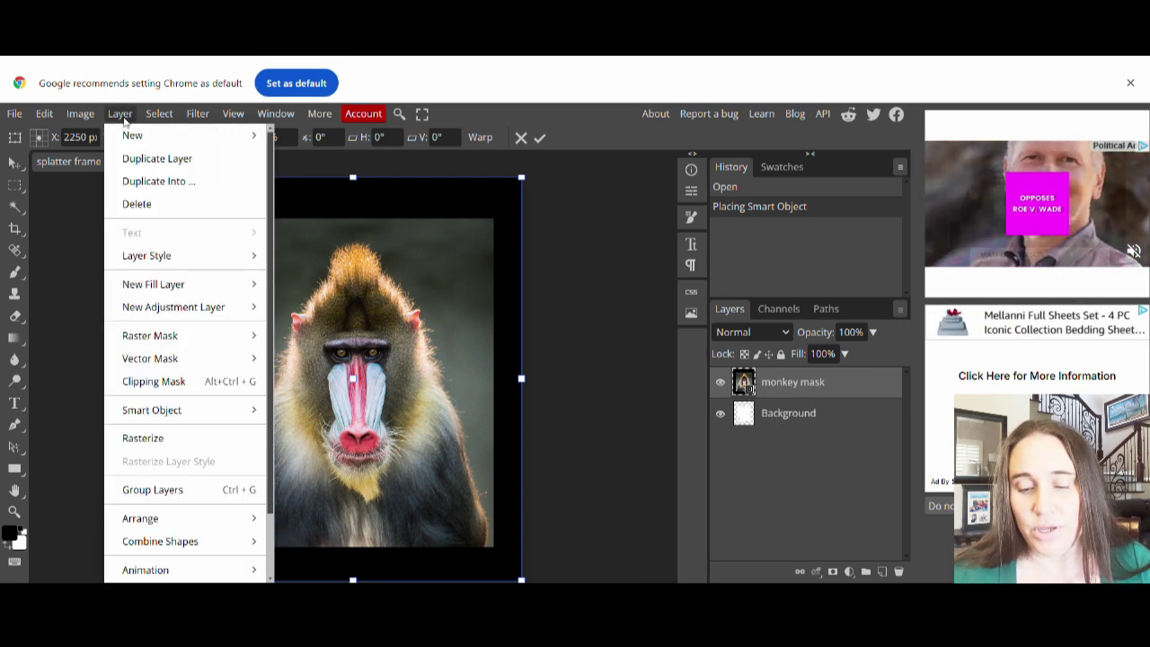
{"action": "left_click", "coordinate": [154, 382]}
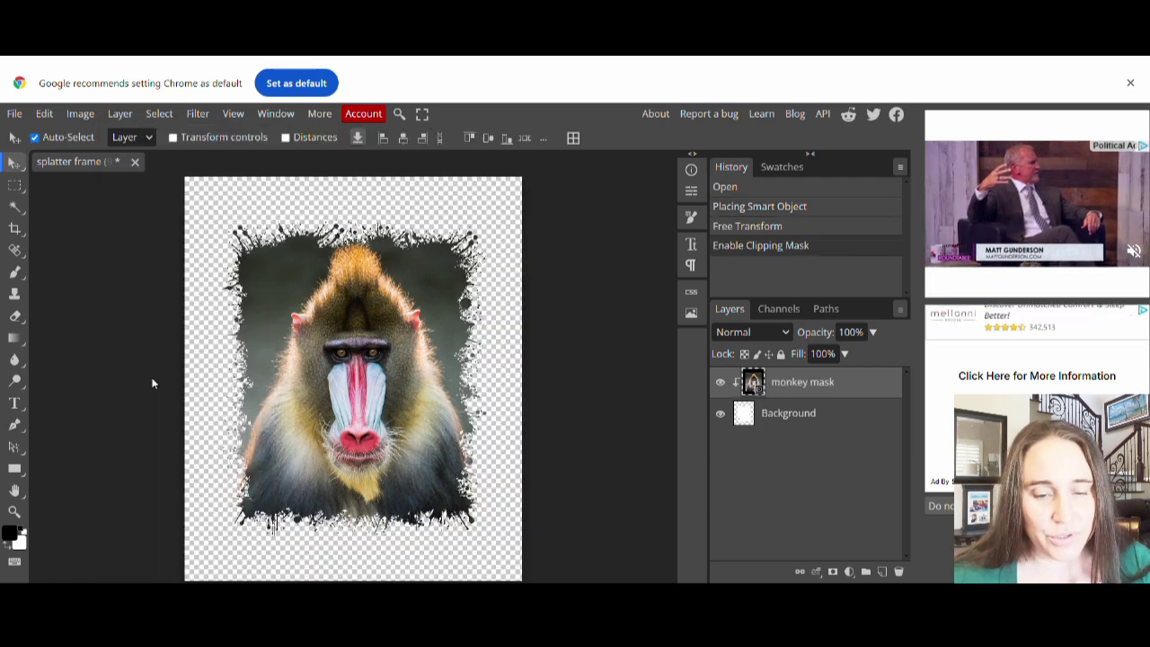
Step: Export the clipped mandrill design as a PNG named splatter monkey at 4500 by 5400 px
{"action": "left_click", "coordinate": [14, 114]}
{"action": "mouse_move", "coordinate": [45, 329]}
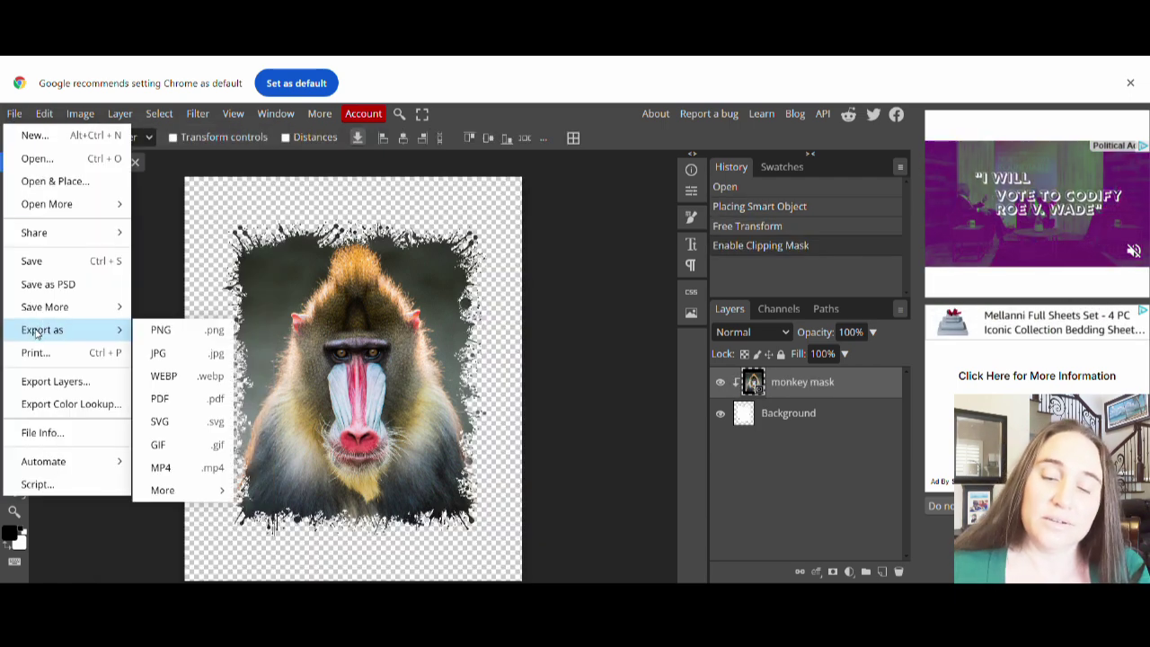
{"action": "left_click", "coordinate": [174, 331]}
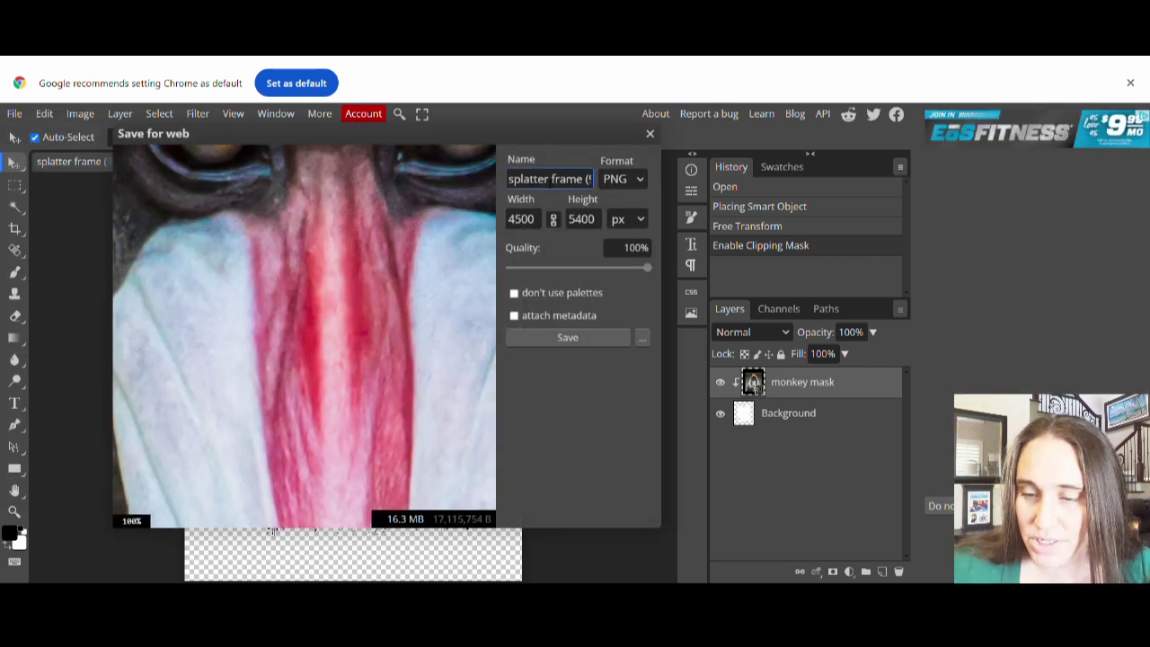
{"action": "left_click_drag", "start_coordinate": [550, 179], "coordinate": [862, 157]}
{"action": "type", "text": "mon"}
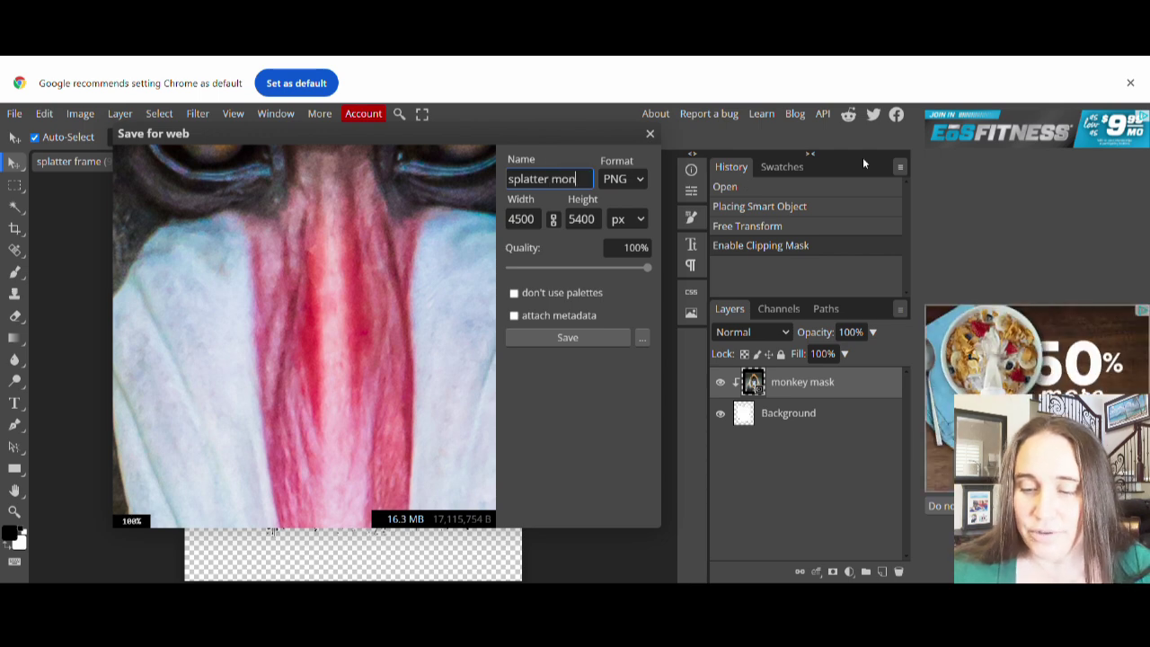
{"action": "type", "text": "key"}
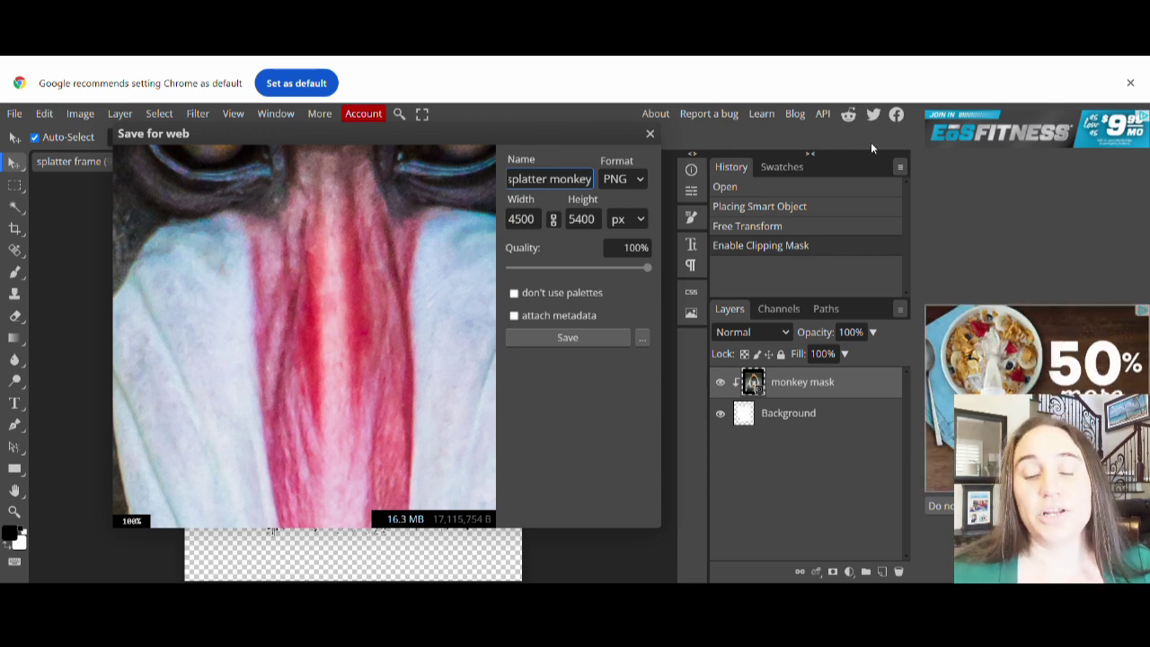
{"action": "left_click", "coordinate": [561, 337]}
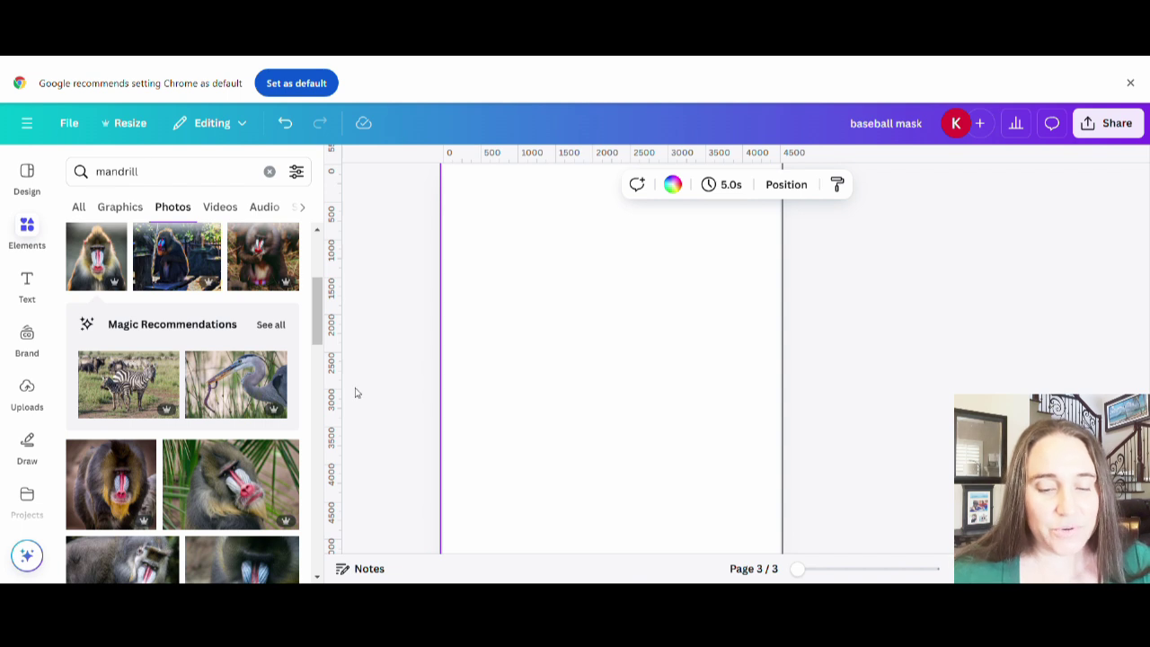
Step: Switch to Canva and upload the splatter monkey PNG onto blank page 3
{"action": "left_click", "coordinate": [959, 256]}
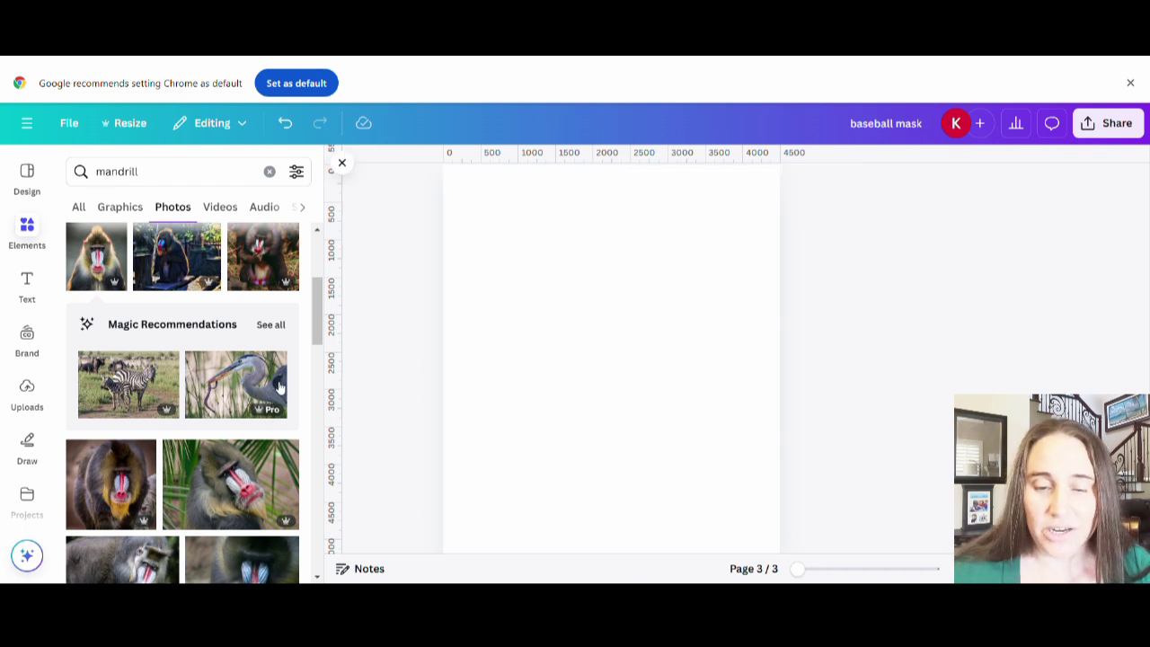
{"action": "left_click", "coordinate": [27, 392]}
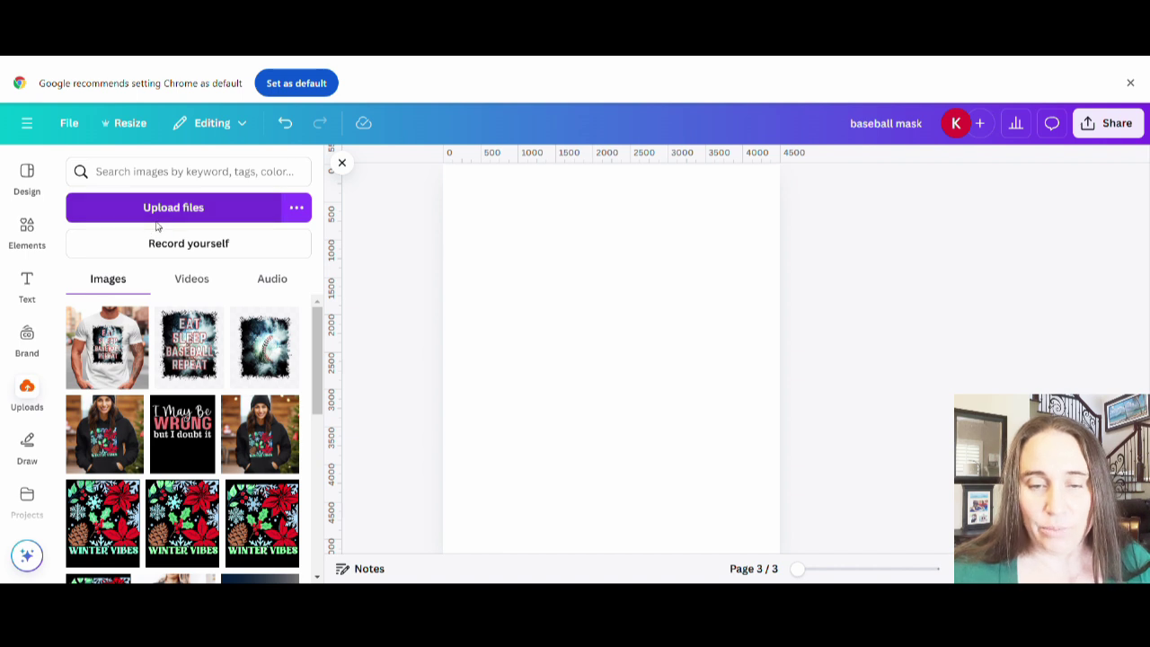
{"action": "left_click", "coordinate": [342, 163]}
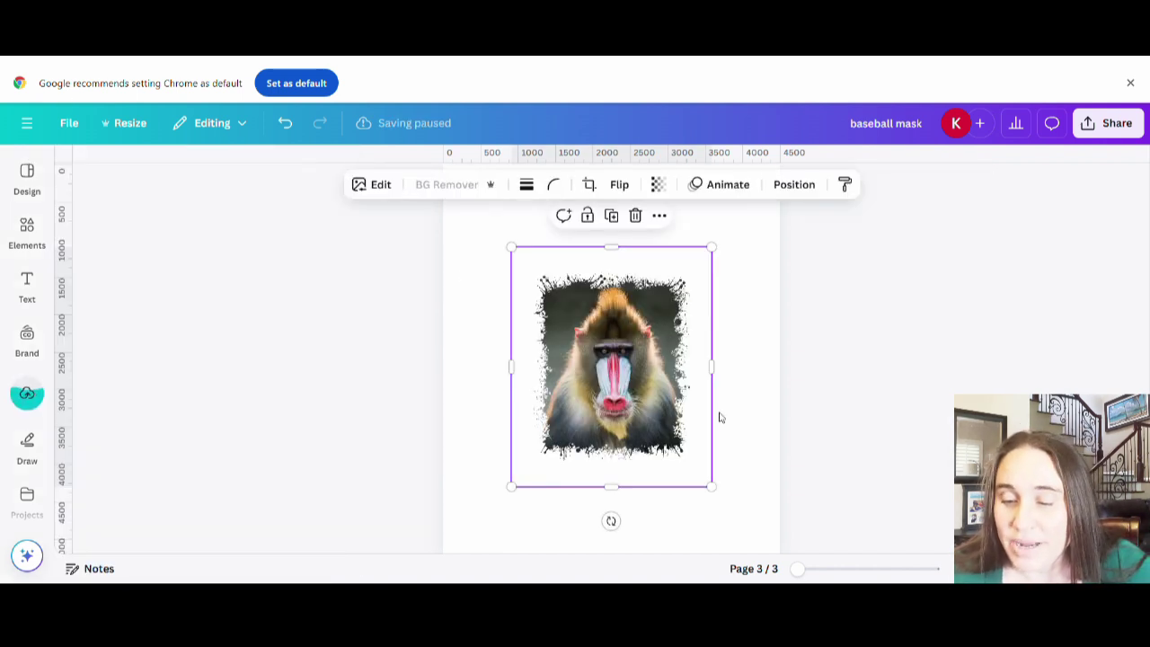
Step: Enlarge the splatter monkey image slightly beyond the page width and center it on page 3
{"action": "left_click", "coordinate": [858, 398]}
{"action": "scroll", "coordinate": [821, 369], "scroll_direction": "down", "scroll_amount": 1}
{"action": "scroll", "coordinate": [821, 370], "scroll_direction": "up", "scroll_amount": 1}
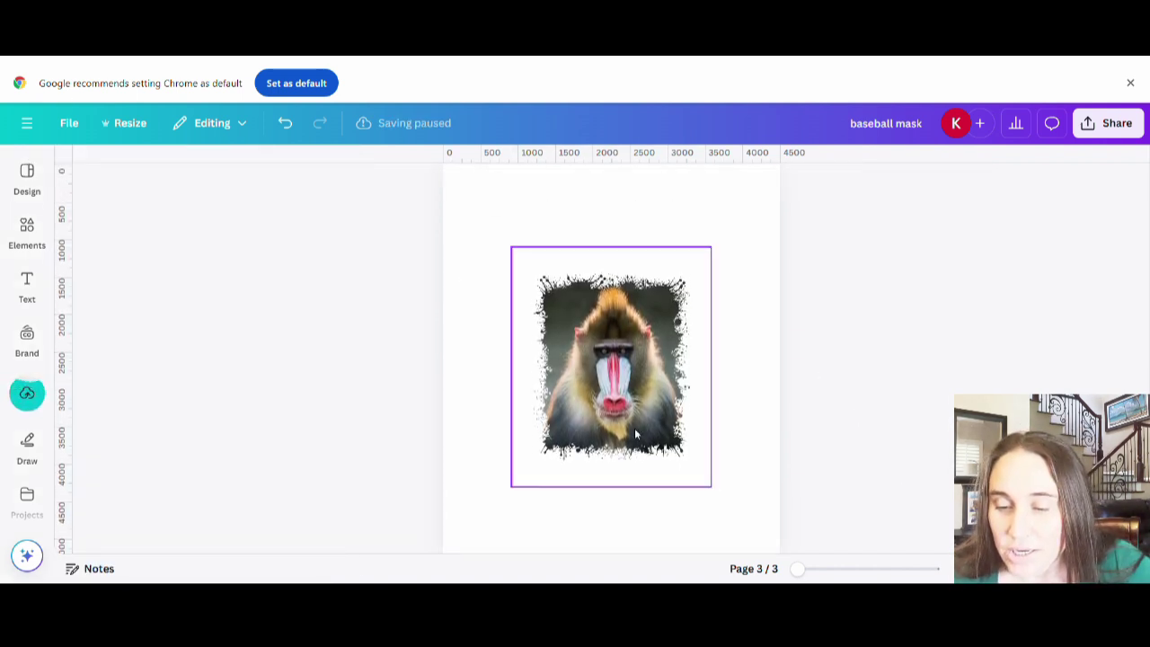
{"action": "left_click_drag", "start_coordinate": [634, 428], "coordinate": [604, 363]}
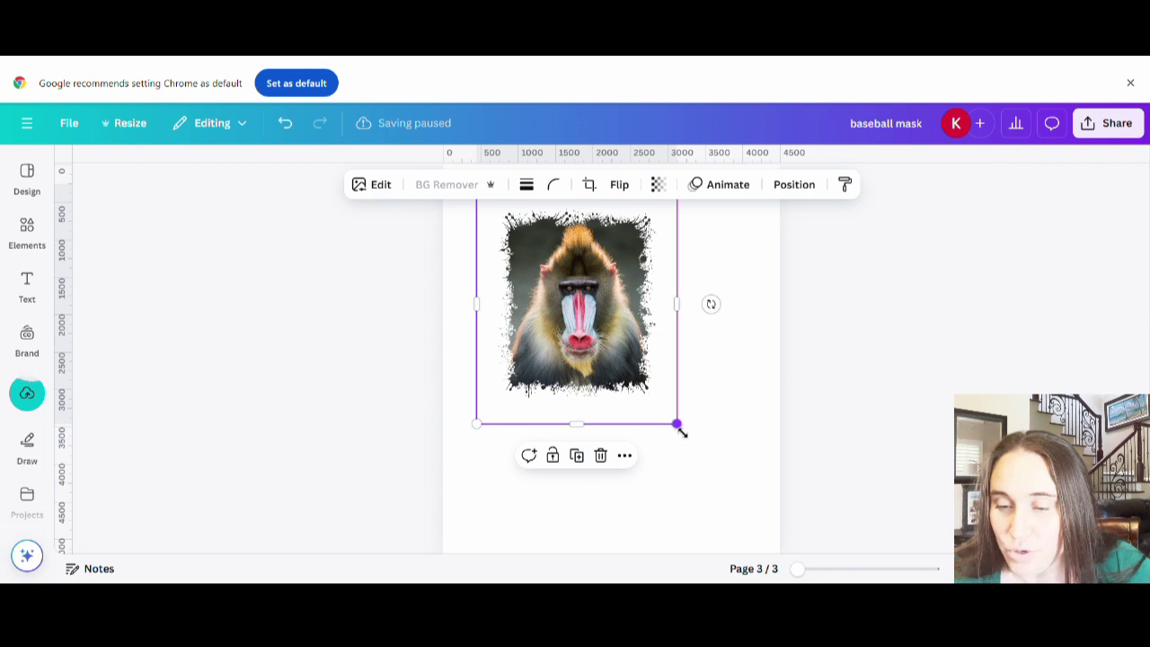
{"action": "left_click_drag", "start_coordinate": [677, 426], "coordinate": [827, 555]}
{"action": "left_click_drag", "start_coordinate": [637, 386], "coordinate": [597, 360]}
{"action": "scroll", "coordinate": [655, 385], "scroll_direction": "up", "scroll_amount": 1}
{"action": "left_click", "coordinate": [895, 357]}
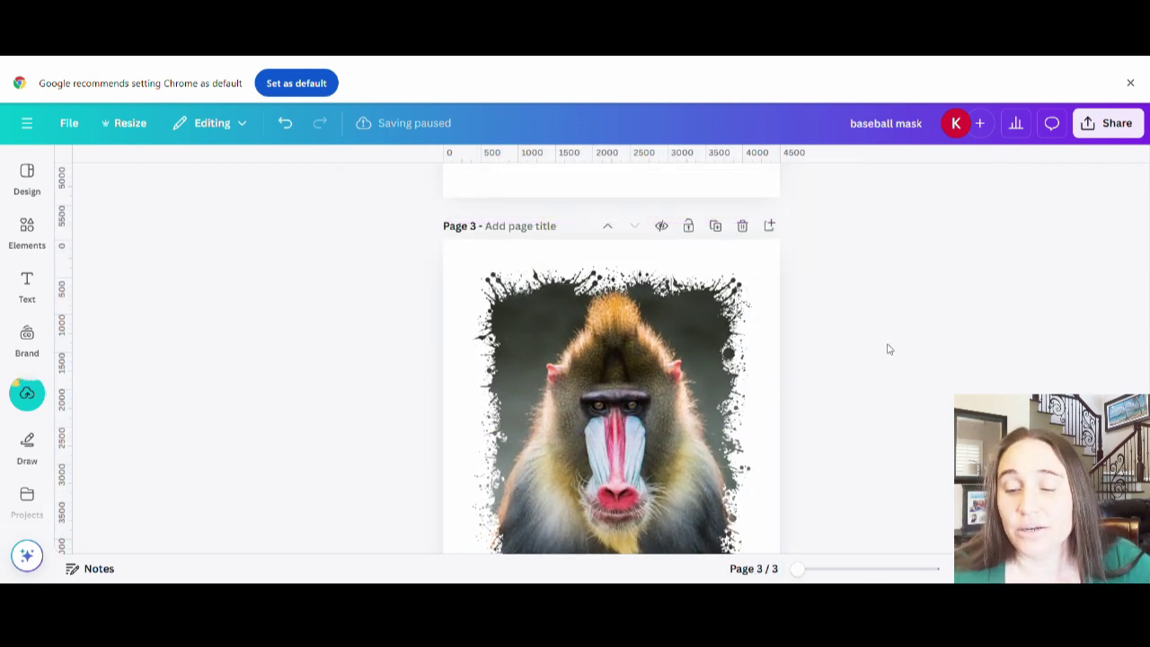
Step: Compare the splatter-framed mandrill on page 3 with the baseball design on page 2
{"action": "scroll", "coordinate": [890, 361], "scroll_direction": "down", "scroll_amount": 1}
{"action": "scroll", "coordinate": [854, 380], "scroll_direction": "up", "scroll_amount": 4}
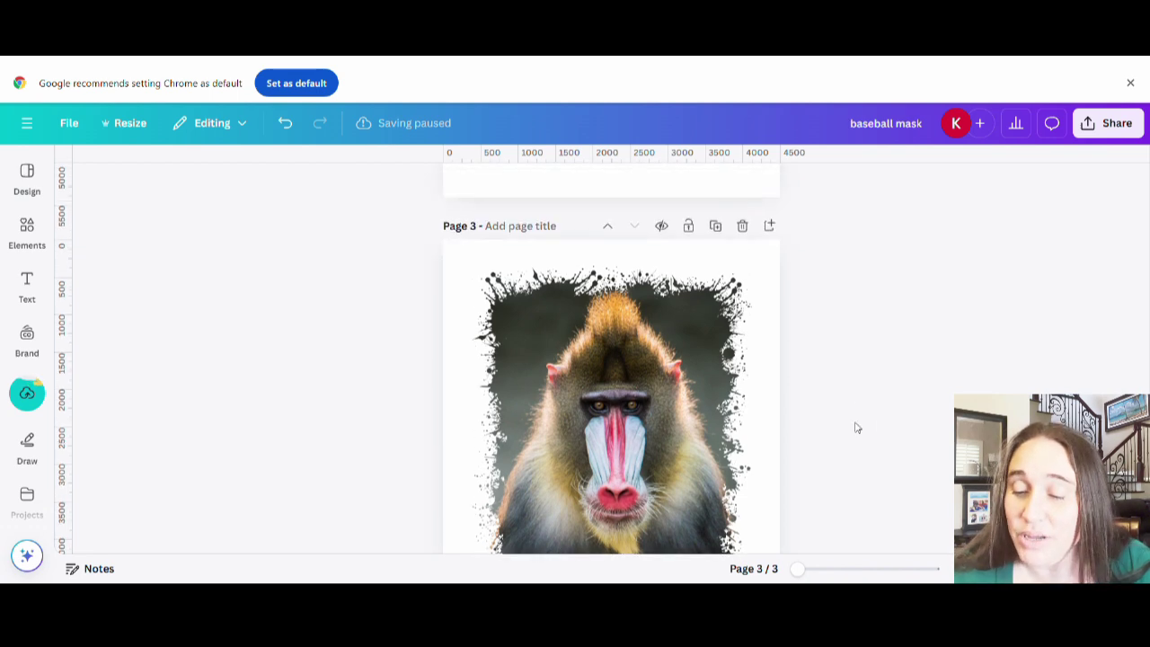
{"action": "scroll", "coordinate": [841, 442], "scroll_direction": "up", "scroll_amount": 3}
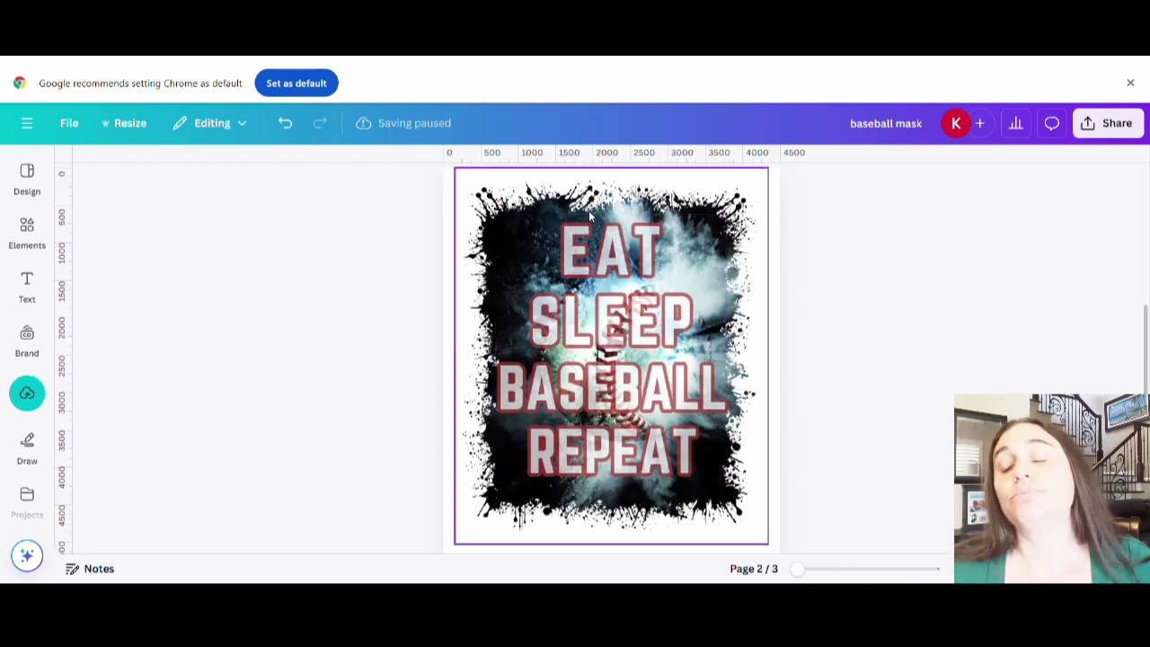
{"action": "scroll", "coordinate": [744, 392], "scroll_direction": "down", "scroll_amount": 4}
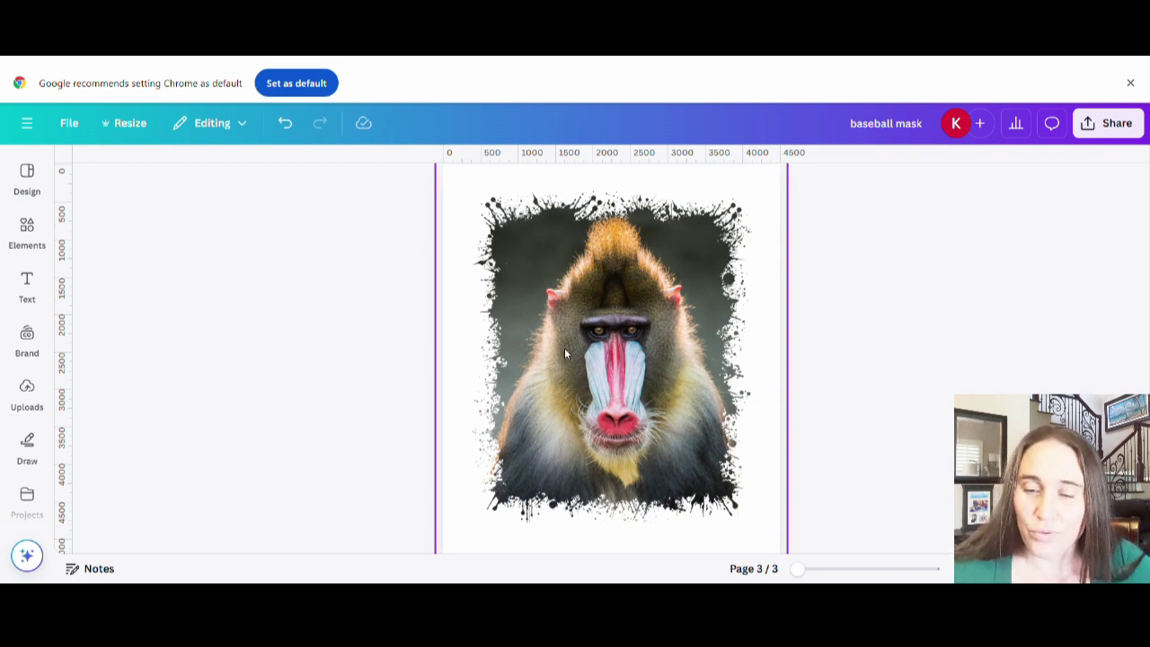
{"action": "left_click", "coordinate": [611, 333]}
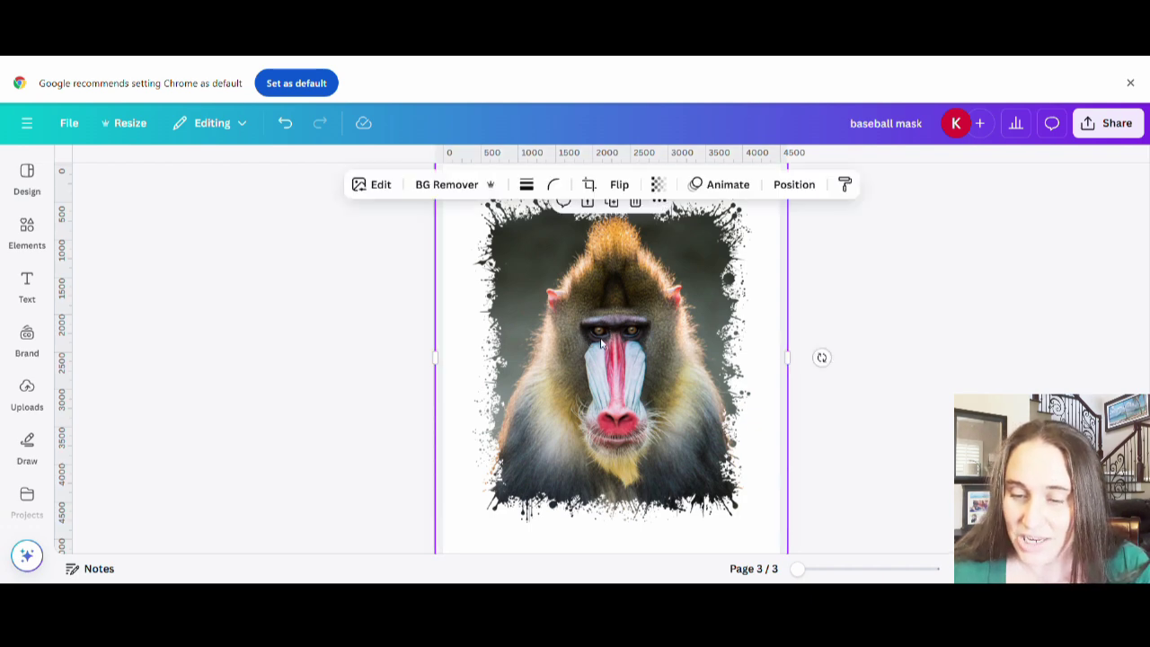
{"action": "left_click_drag", "start_coordinate": [595, 340], "coordinate": [622, 359]}
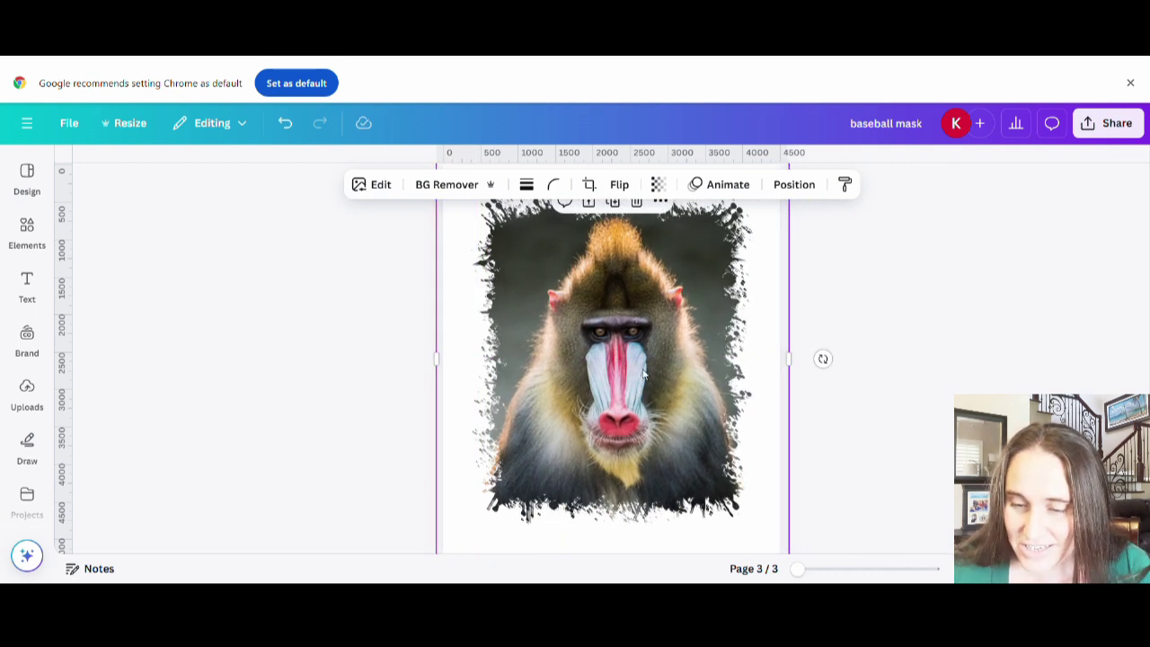
{"action": "left_click_drag", "start_coordinate": [652, 373], "coordinate": [649, 364]}
{"action": "left_click", "coordinate": [949, 366]}
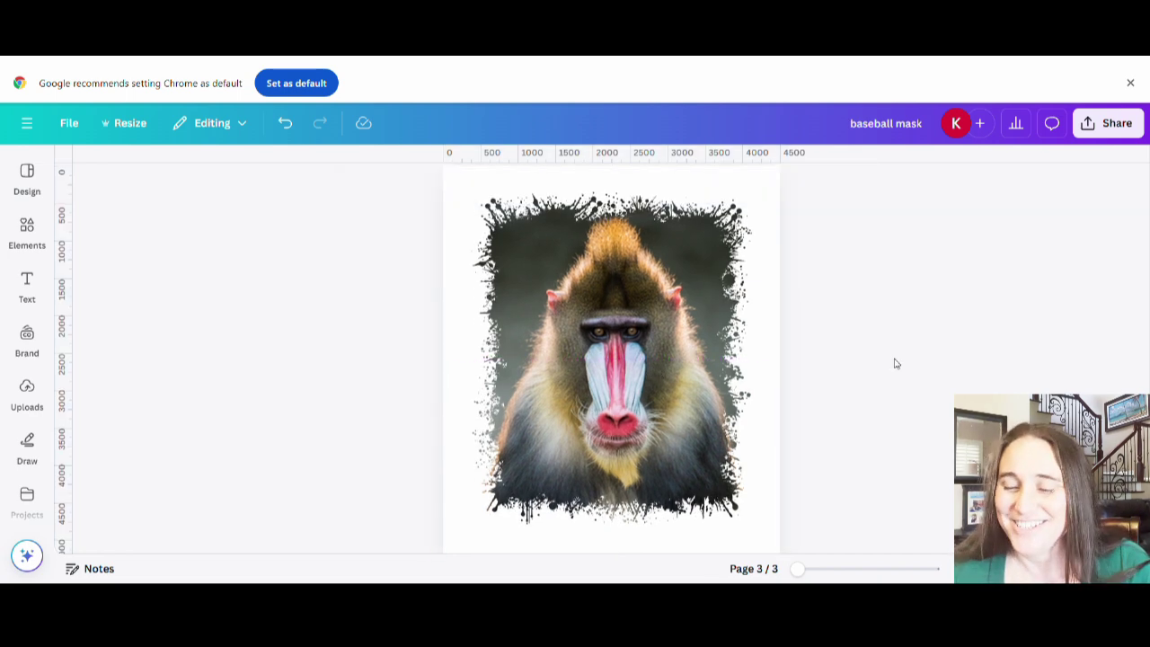
{"action": "scroll", "coordinate": [893, 362], "scroll_direction": "up", "scroll_amount": 3}
{"action": "scroll", "coordinate": [661, 341], "scroll_direction": "down", "scroll_amount": 3}
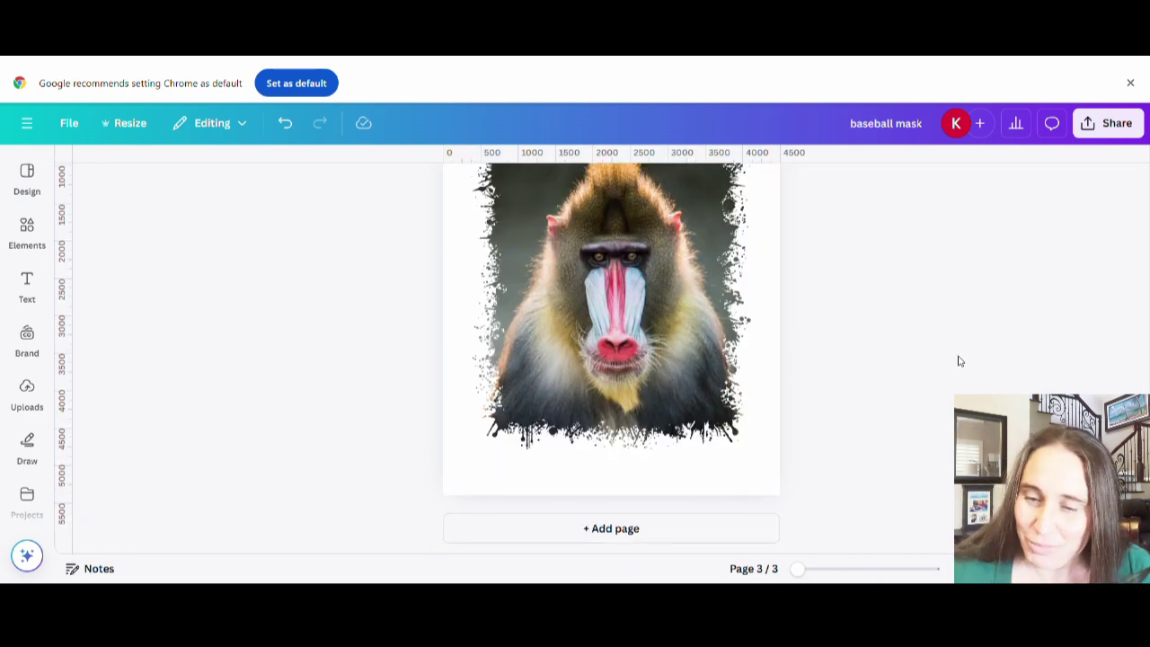
{"action": "scroll", "coordinate": [961, 362], "scroll_direction": "up", "scroll_amount": 1}
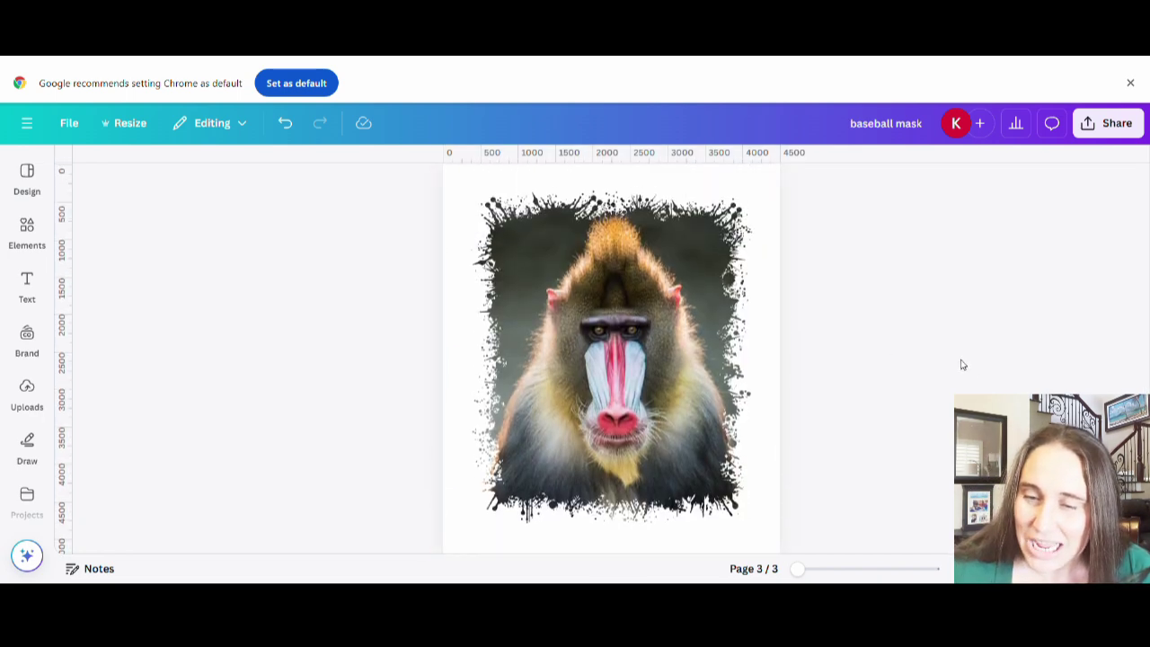
Step: Apply the background remover to the splatter monkey image on page 3
{"action": "left_click", "coordinate": [625, 327]}
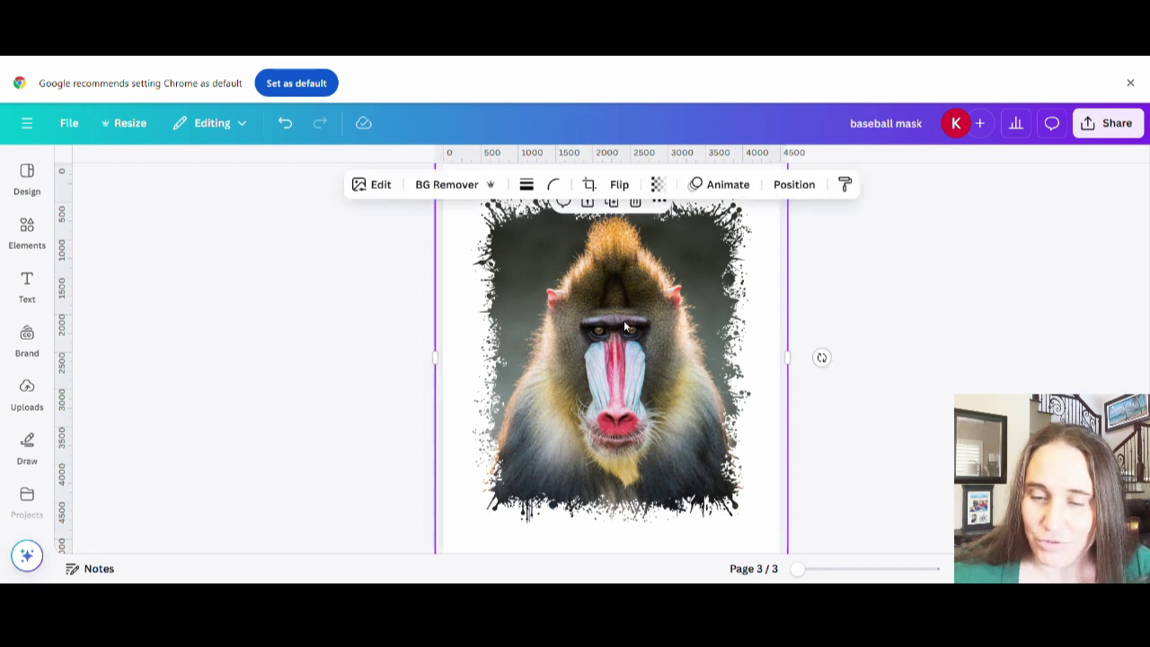
{"action": "left_click", "coordinate": [443, 184]}
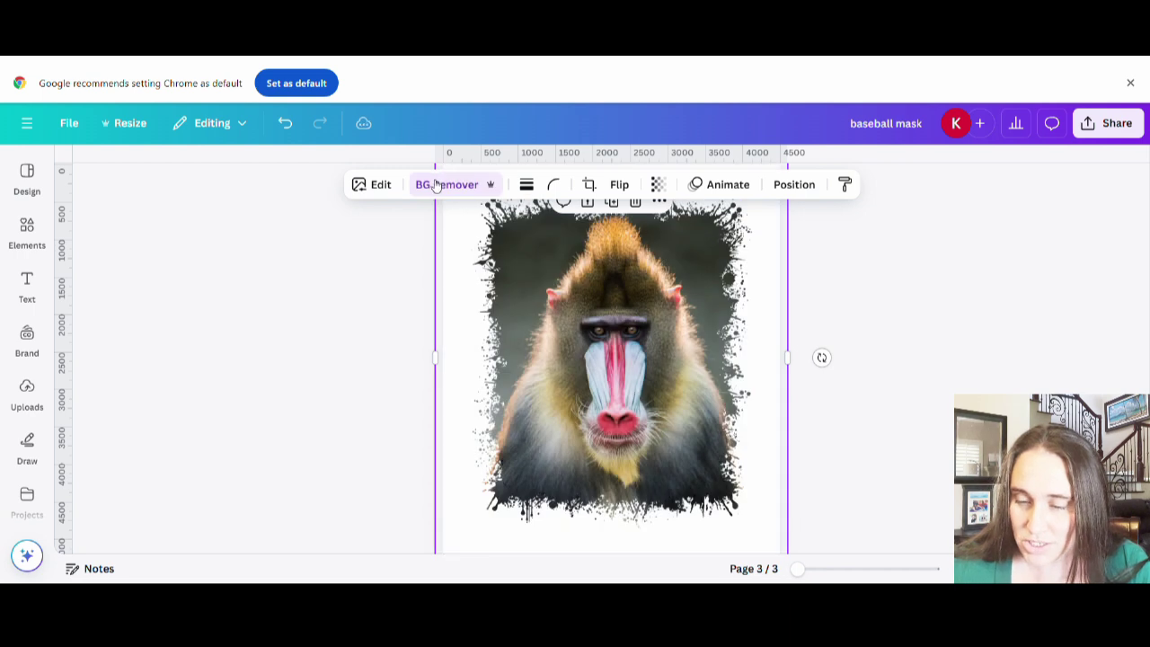
{"action": "left_click", "coordinate": [1012, 276]}
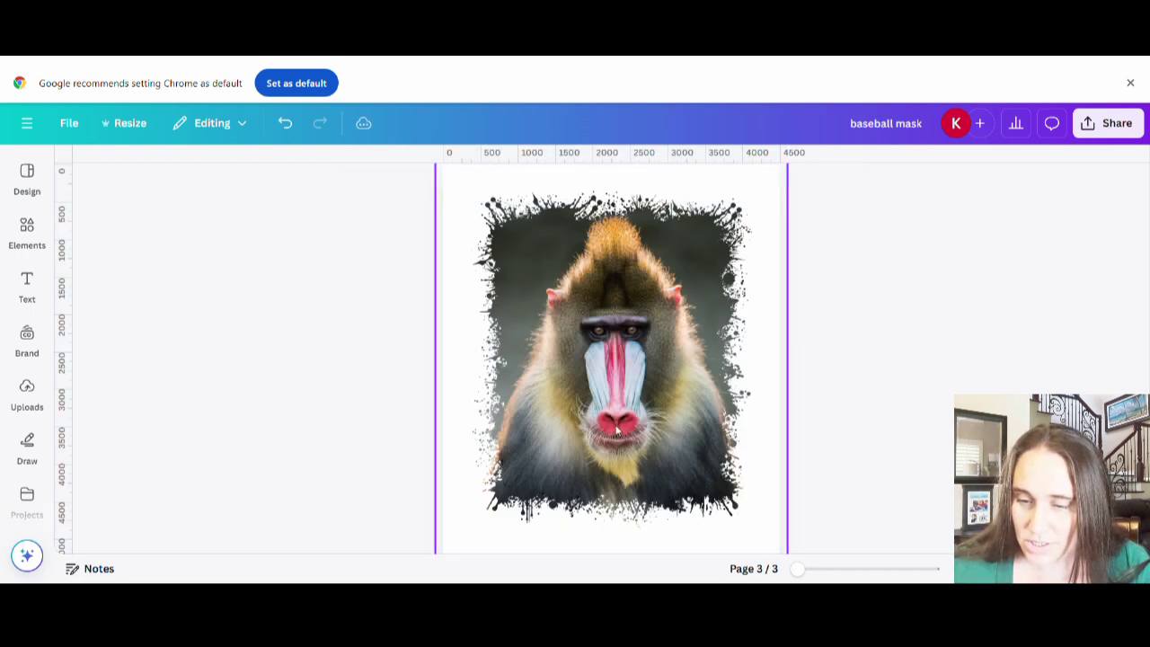
{"action": "left_click", "coordinate": [607, 376]}
{"action": "mouse_move", "coordinate": [608, 375]}
{"action": "left_mouse_down"}
{"action": "mouse_move", "coordinate": [636, 373]}
{"action": "mouse_move", "coordinate": [458, 467]}
{"action": "mouse_move", "coordinate": [341, 426]}
{"action": "mouse_move", "coordinate": [443, 304]}
{"action": "mouse_move", "coordinate": [839, 316]}
{"action": "mouse_move", "coordinate": [656, 359]}
{"action": "mouse_move", "coordinate": [640, 520]}
{"action": "mouse_move", "coordinate": [413, 397]}
{"action": "mouse_move", "coordinate": [377, 413]}
{"action": "mouse_move", "coordinate": [311, 347]}
{"action": "mouse_move", "coordinate": [436, 457]}
{"action": "mouse_move", "coordinate": [776, 518]}
{"action": "mouse_move", "coordinate": [607, 380]}
{"action": "left_mouse_up"}
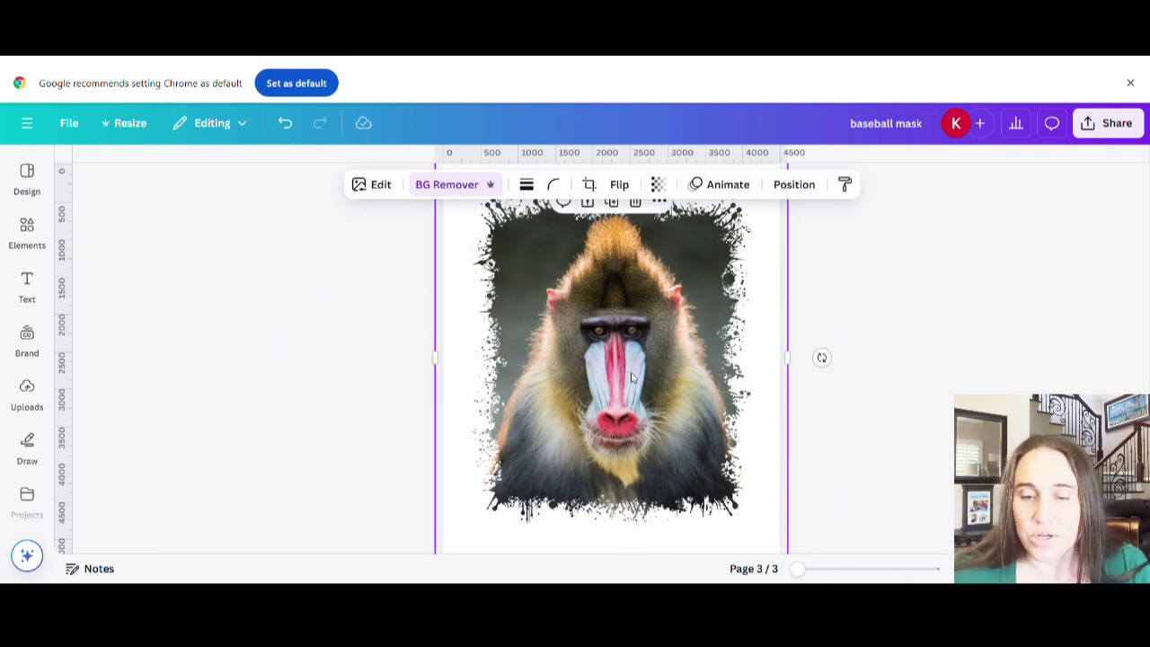
{"action": "left_click", "coordinate": [972, 364]}
Step: Open the full set of image filters for the splatter monkey image and browse to the Vivid group
{"action": "left_click", "coordinate": [657, 444]}
{"action": "scroll", "coordinate": [657, 444], "scroll_direction": "up", "scroll_amount": 1}
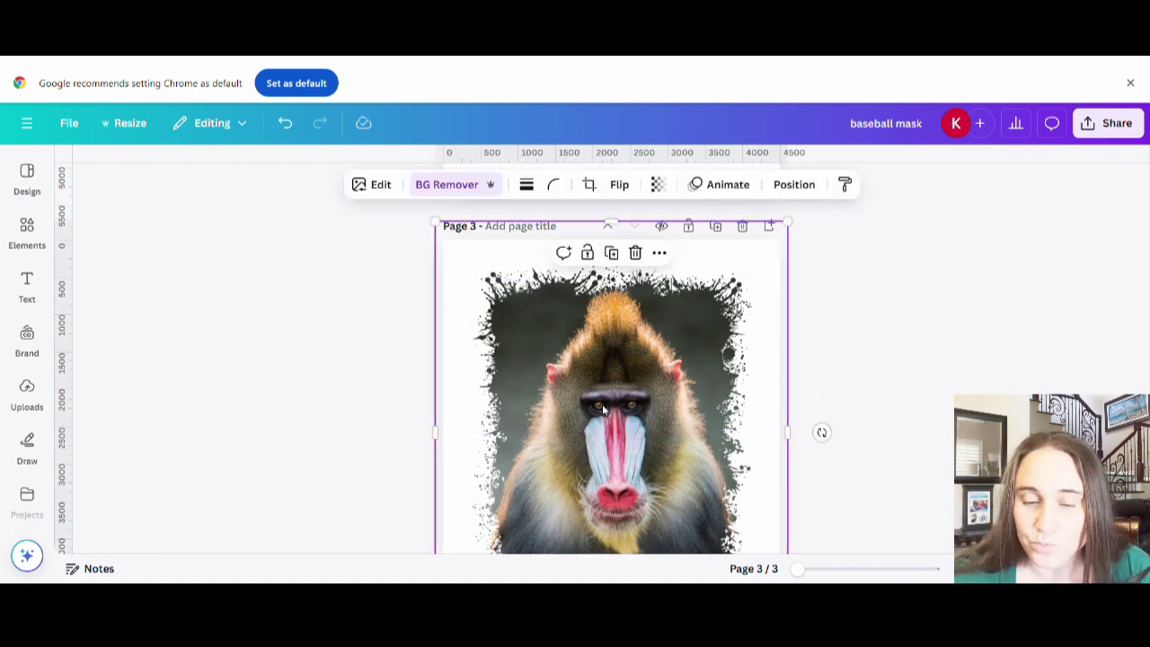
{"action": "left_click", "coordinate": [380, 186]}
{"action": "scroll", "coordinate": [306, 288], "scroll_direction": "down", "scroll_amount": 1}
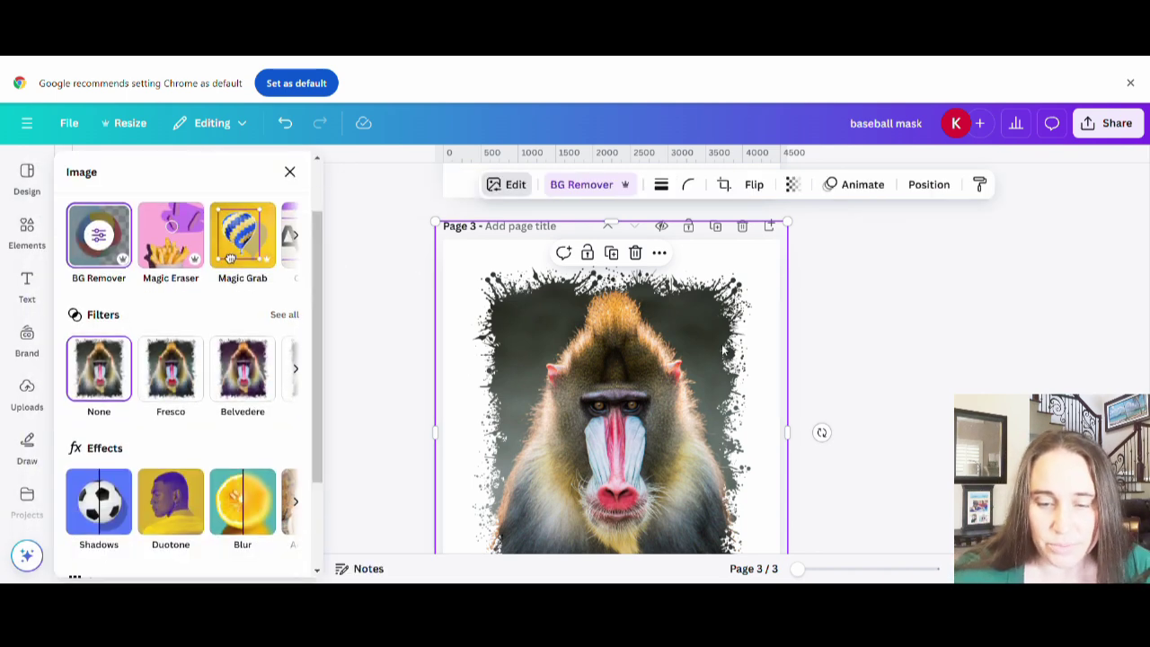
{"action": "left_click", "coordinate": [276, 323]}
{"action": "scroll", "coordinate": [238, 311], "scroll_direction": "down", "scroll_amount": 2}
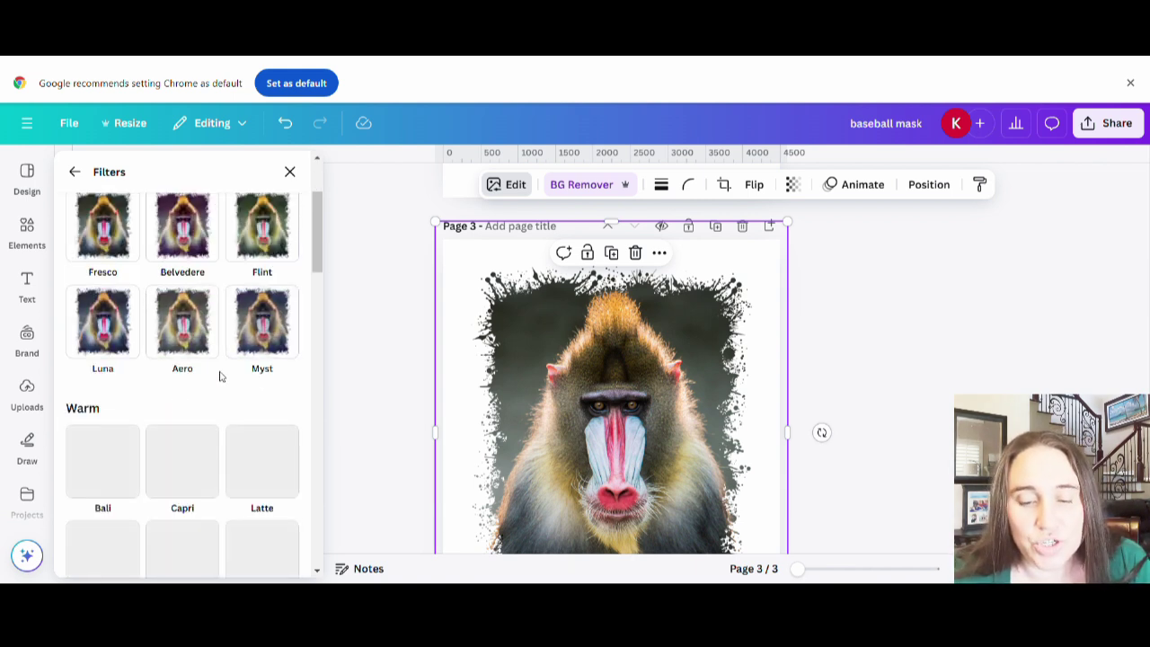
{"action": "scroll", "coordinate": [236, 373], "scroll_direction": "down", "scroll_amount": 1}
{"action": "scroll", "coordinate": [117, 337], "scroll_direction": "down", "scroll_amount": 2}
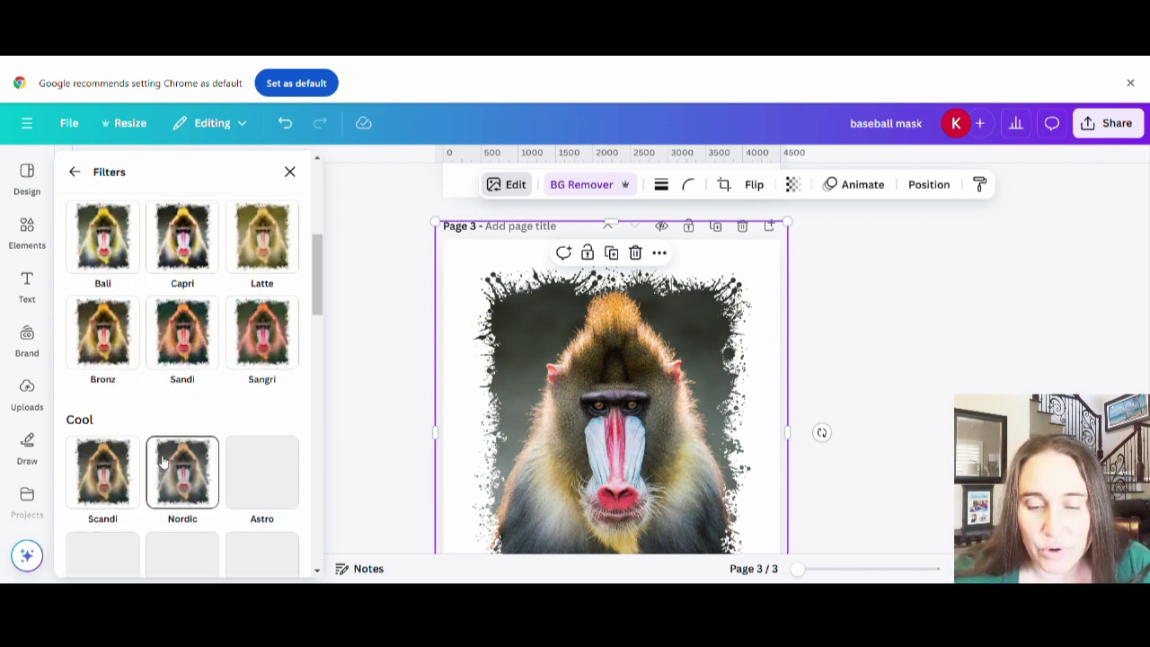
{"action": "scroll", "coordinate": [205, 396], "scroll_direction": "down", "scroll_amount": 1}
{"action": "scroll", "coordinate": [205, 388], "scroll_direction": "down", "scroll_amount": 3}
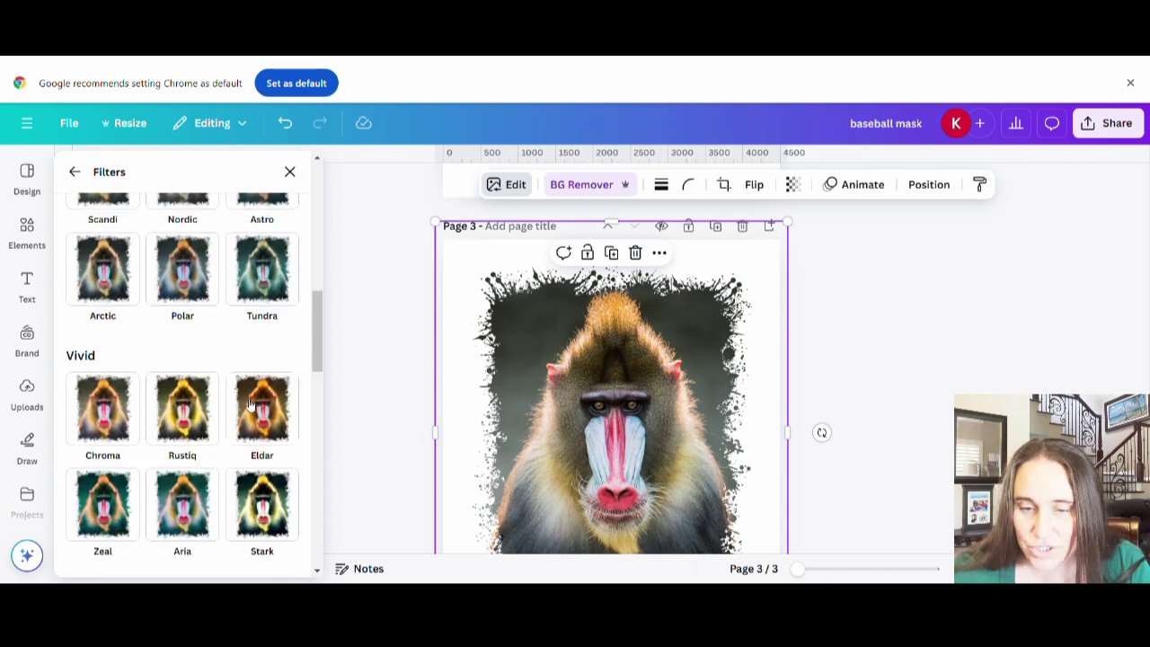
{"action": "scroll", "coordinate": [207, 344], "scroll_direction": "down", "scroll_amount": 1}
Step: Try the Vivid filters Stark, Eldar, Zeal and Chroma on the splatter monkey image
{"action": "left_click", "coordinate": [251, 422]}
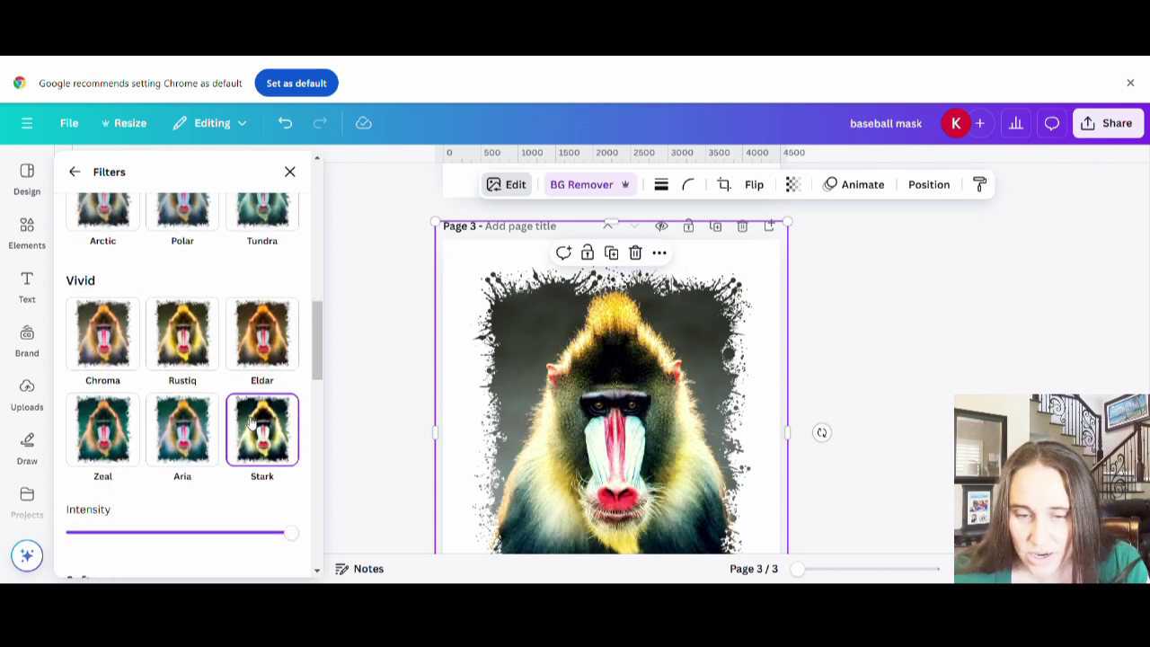
{"action": "scroll", "coordinate": [817, 403], "scroll_direction": "down", "scroll_amount": 1}
{"action": "left_click", "coordinate": [270, 359]}
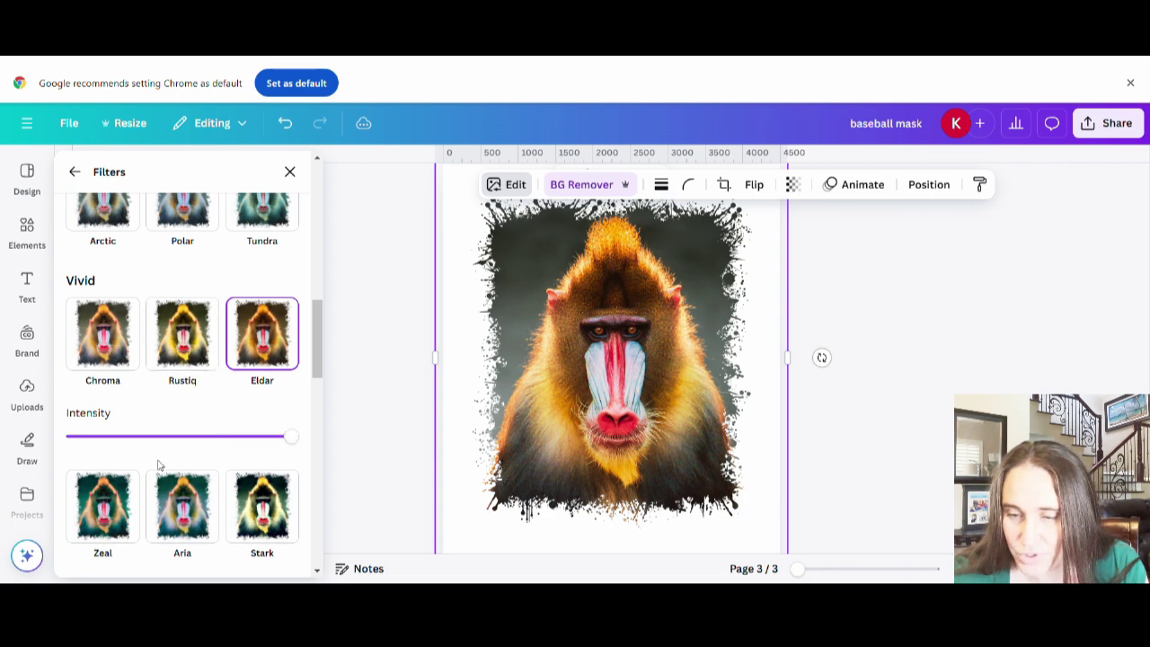
{"action": "left_click", "coordinate": [117, 519]}
{"action": "left_click", "coordinate": [114, 369]}
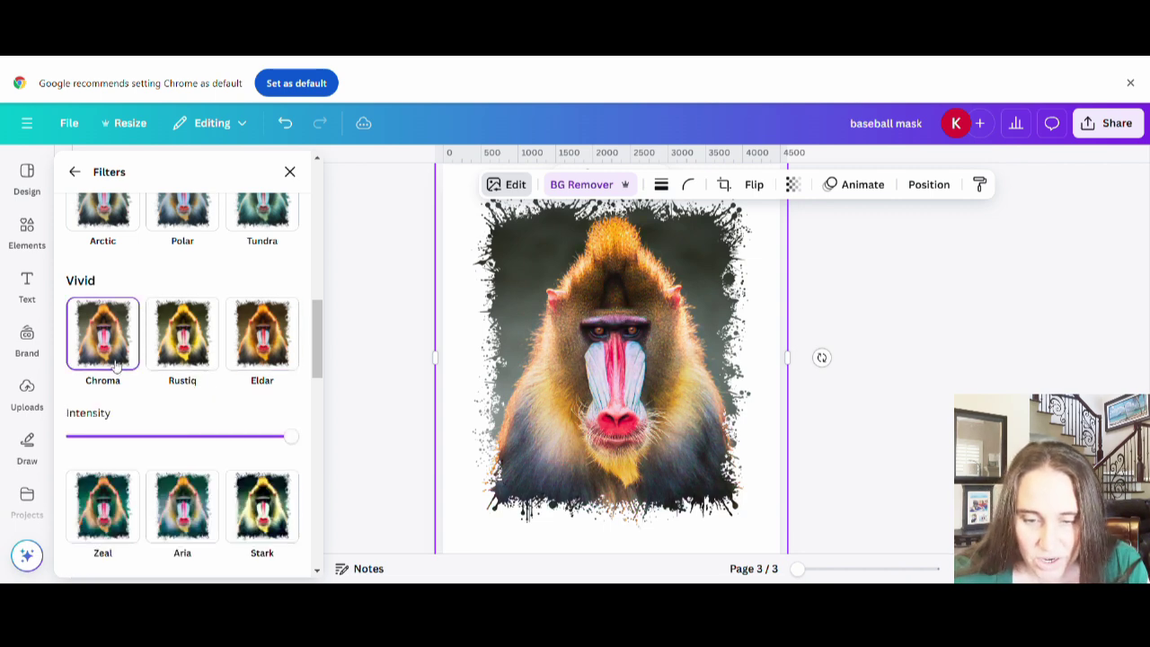
Step: Try Color Pop filters such as Heatwave, Amethyst and Outrun on the mandrill image, finishing with Poster
{"action": "scroll", "coordinate": [236, 403], "scroll_direction": "down", "scroll_amount": 5}
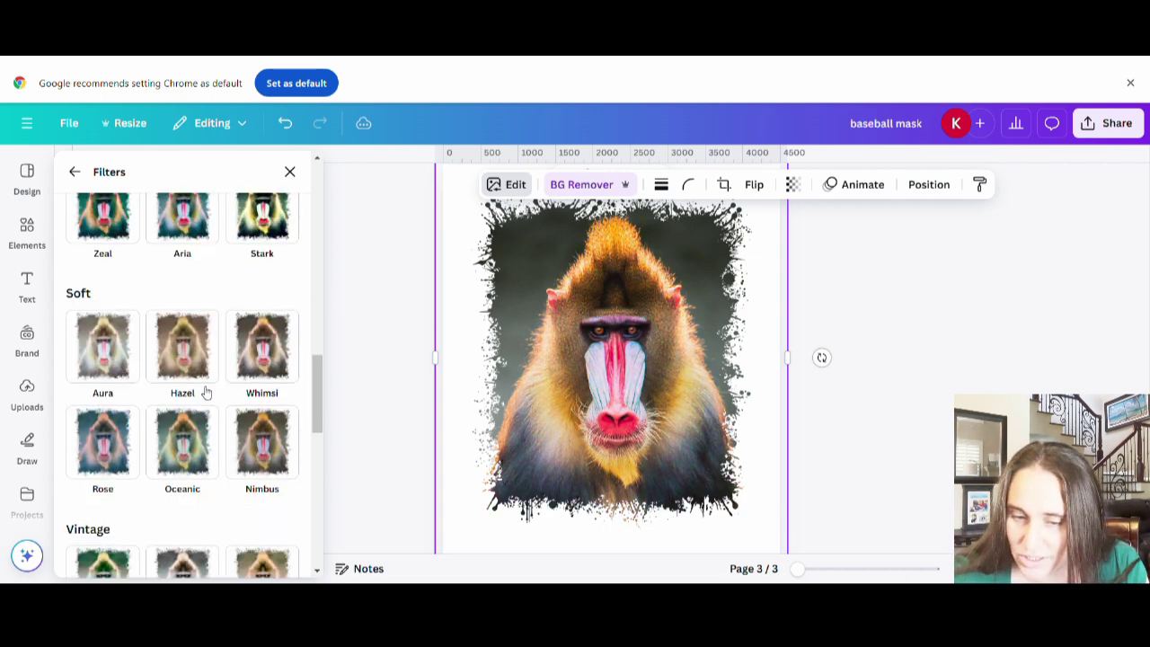
{"action": "scroll", "coordinate": [242, 413], "scroll_direction": "down", "scroll_amount": 6}
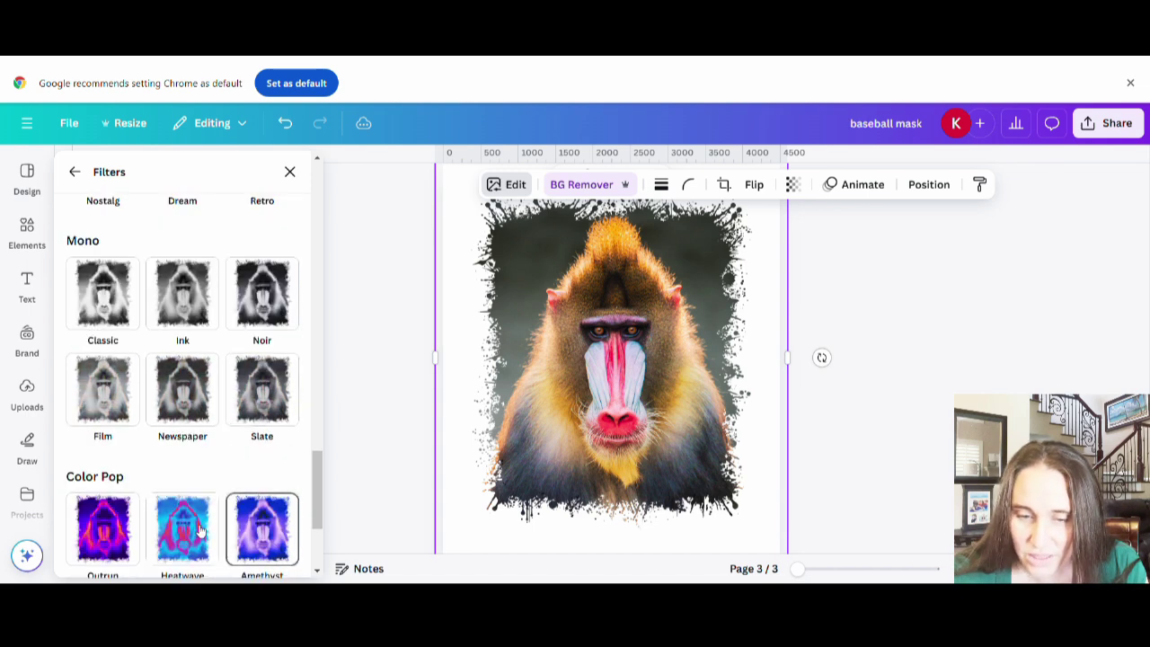
{"action": "left_click", "coordinate": [194, 530]}
{"action": "left_click", "coordinate": [244, 532]}
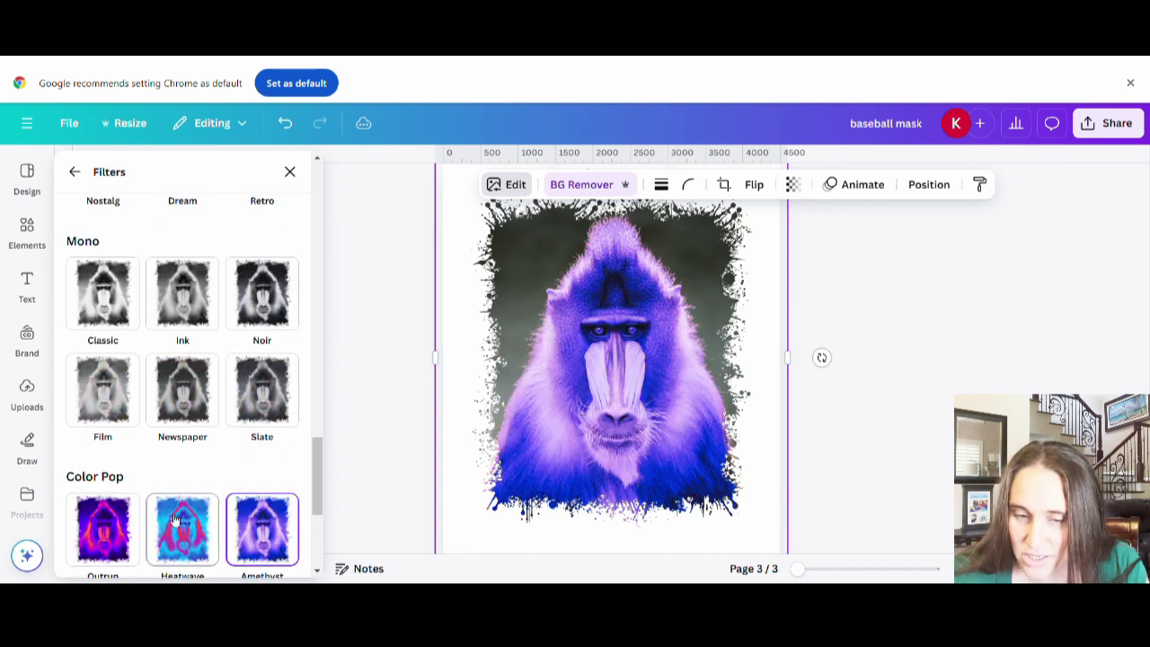
{"action": "left_click", "coordinate": [115, 512]}
{"action": "left_click", "coordinate": [258, 541]}
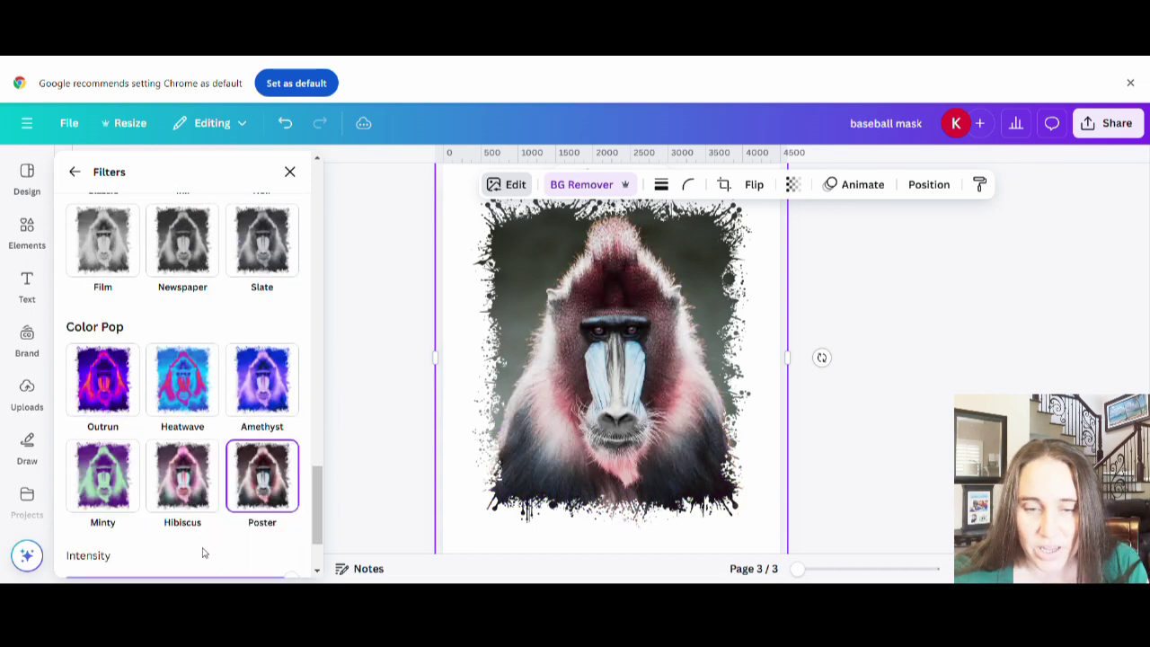
Step: Try the Color Pop filter Hibiscus and the Vivid filter Aria on the mandrill cutout, and reset it to None
{"action": "left_click", "coordinate": [103, 460]}
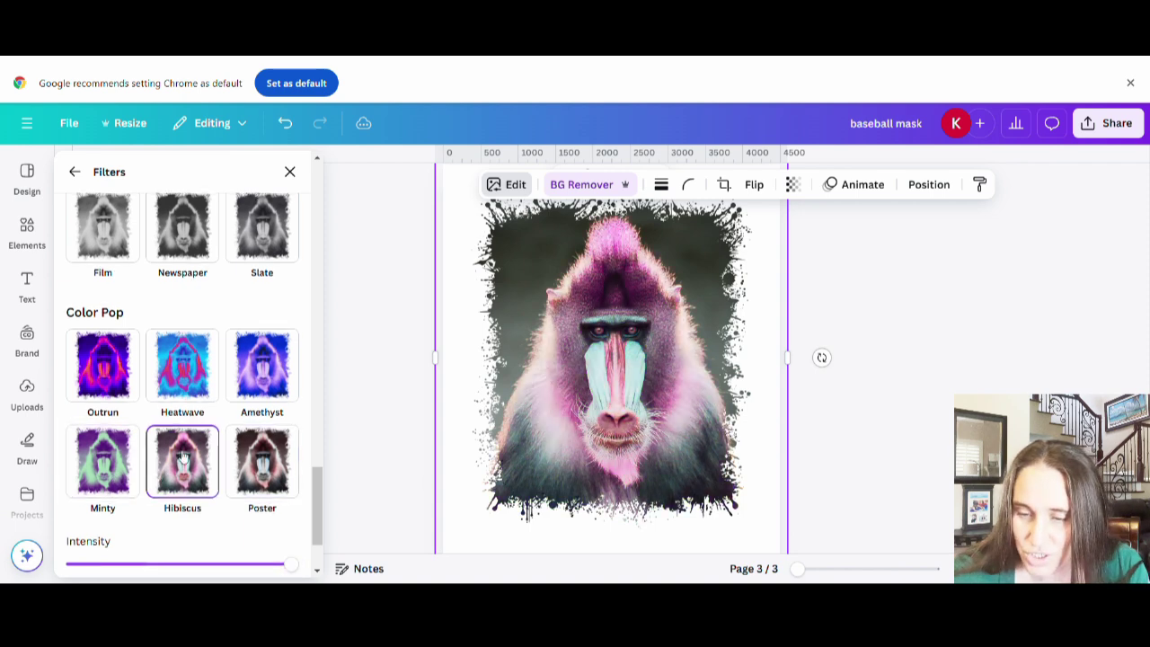
{"action": "scroll", "coordinate": [182, 463], "scroll_direction": "up", "scroll_amount": 5}
{"action": "scroll", "coordinate": [182, 463], "scroll_direction": "up", "scroll_amount": 5}
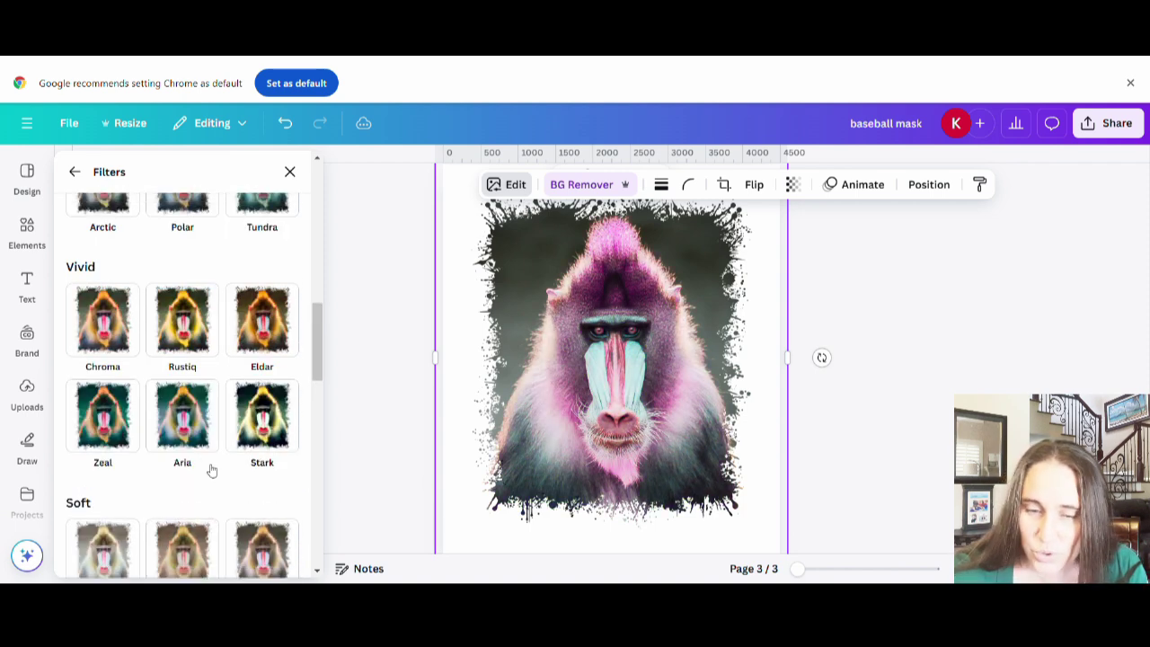
{"action": "left_click", "coordinate": [200, 438]}
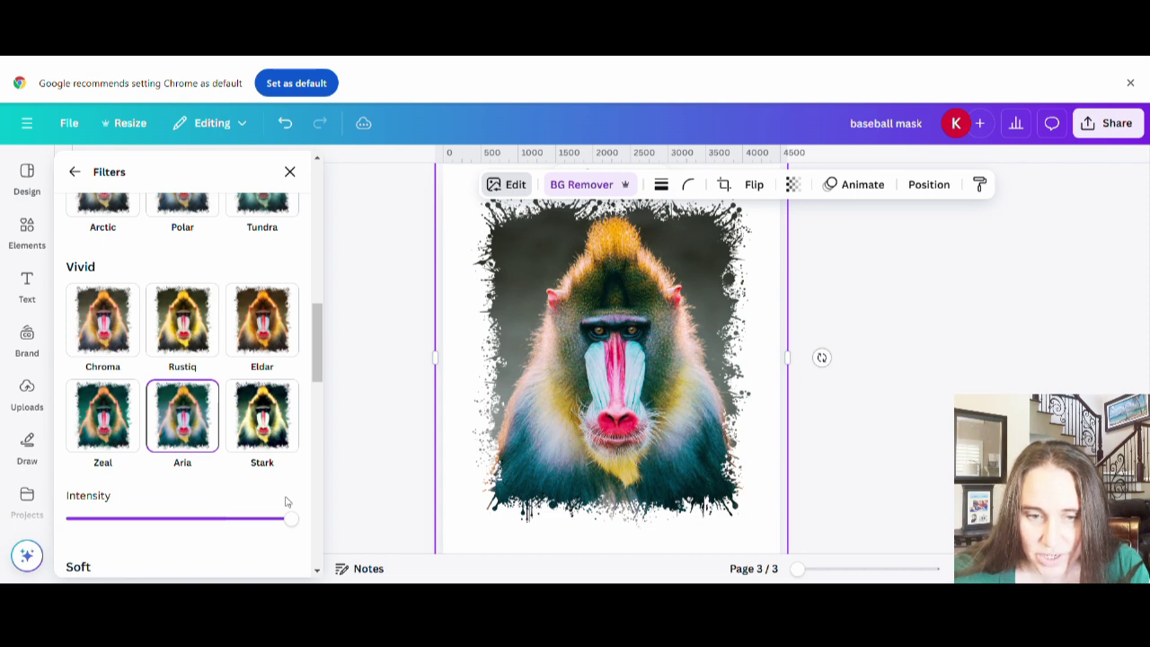
{"action": "scroll", "coordinate": [308, 470], "scroll_direction": "up", "scroll_amount": 5}
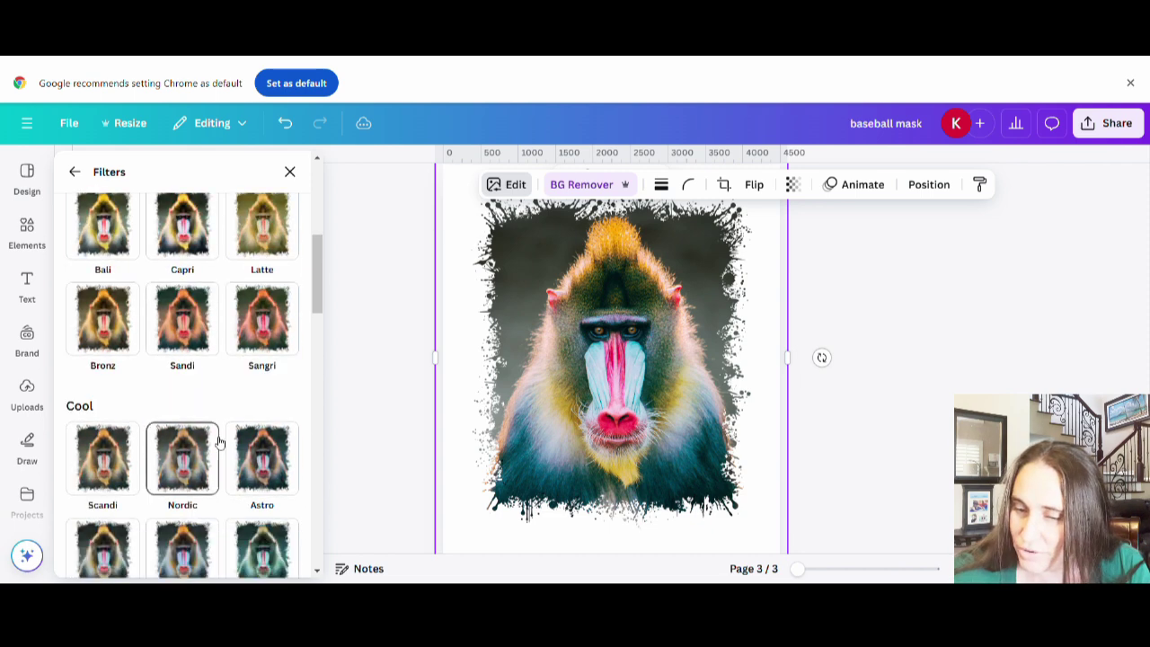
{"action": "scroll", "coordinate": [219, 442], "scroll_direction": "up", "scroll_amount": 5}
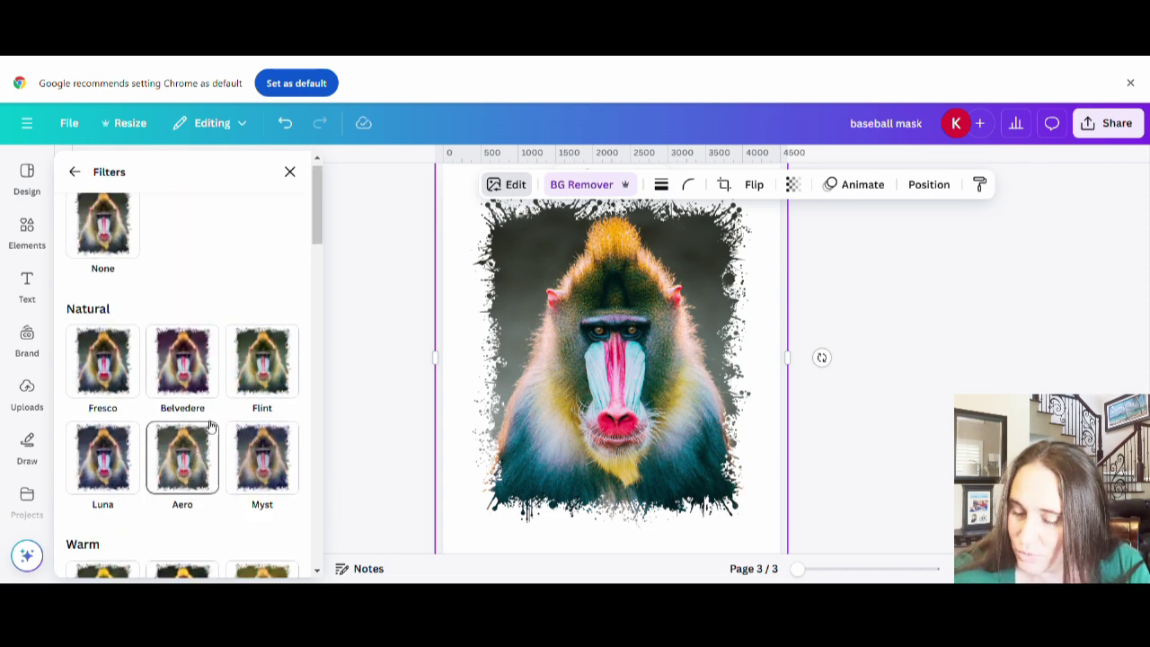
{"action": "left_click", "coordinate": [112, 248]}
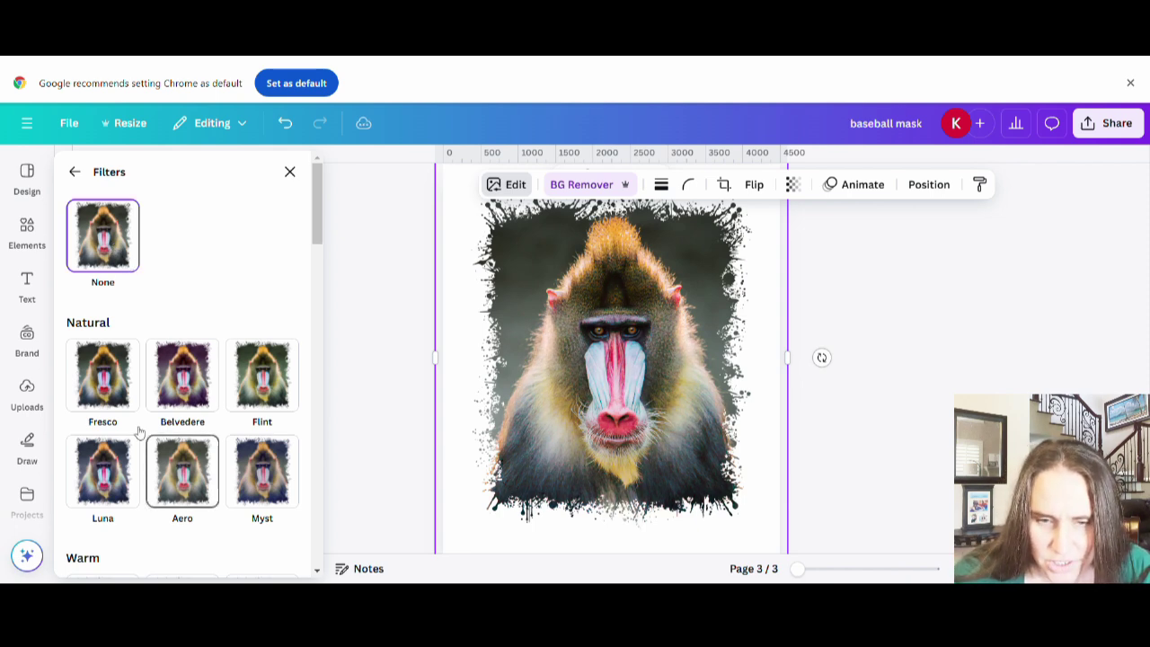
Step: Try the Cool filter Polar on the mandrill cutout and settle on the Vivid filter Aria
{"action": "scroll", "coordinate": [216, 416], "scroll_direction": "down", "scroll_amount": 5}
{"action": "scroll", "coordinate": [238, 410], "scroll_direction": "down", "scroll_amount": 5}
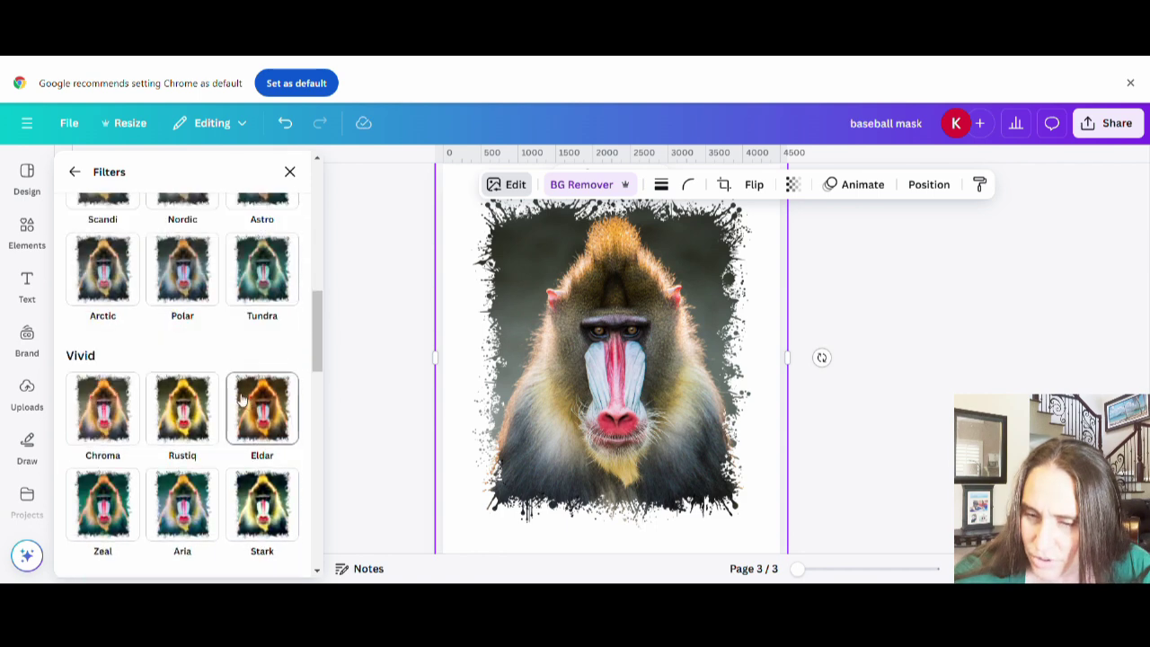
{"action": "scroll", "coordinate": [238, 493], "scroll_direction": "up", "scroll_amount": 2}
{"action": "scroll", "coordinate": [235, 492], "scroll_direction": "up", "scroll_amount": 2}
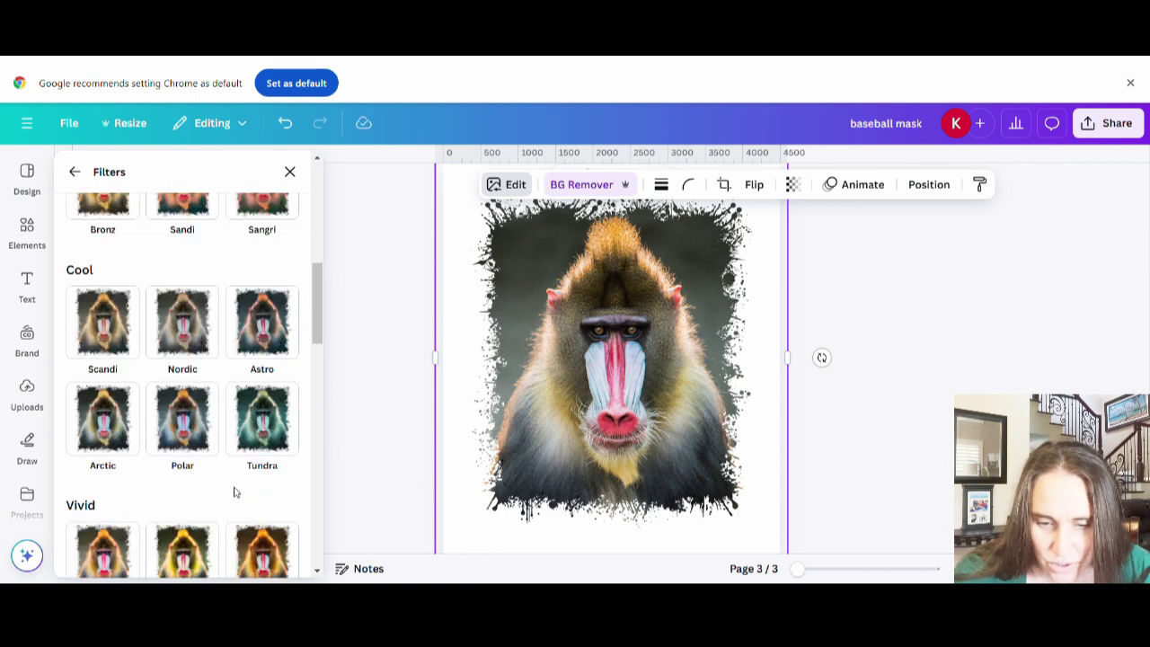
{"action": "left_click", "coordinate": [199, 437]}
{"action": "scroll", "coordinate": [197, 423], "scroll_direction": "down", "scroll_amount": 3}
{"action": "scroll", "coordinate": [197, 423], "scroll_direction": "down", "scroll_amount": 2}
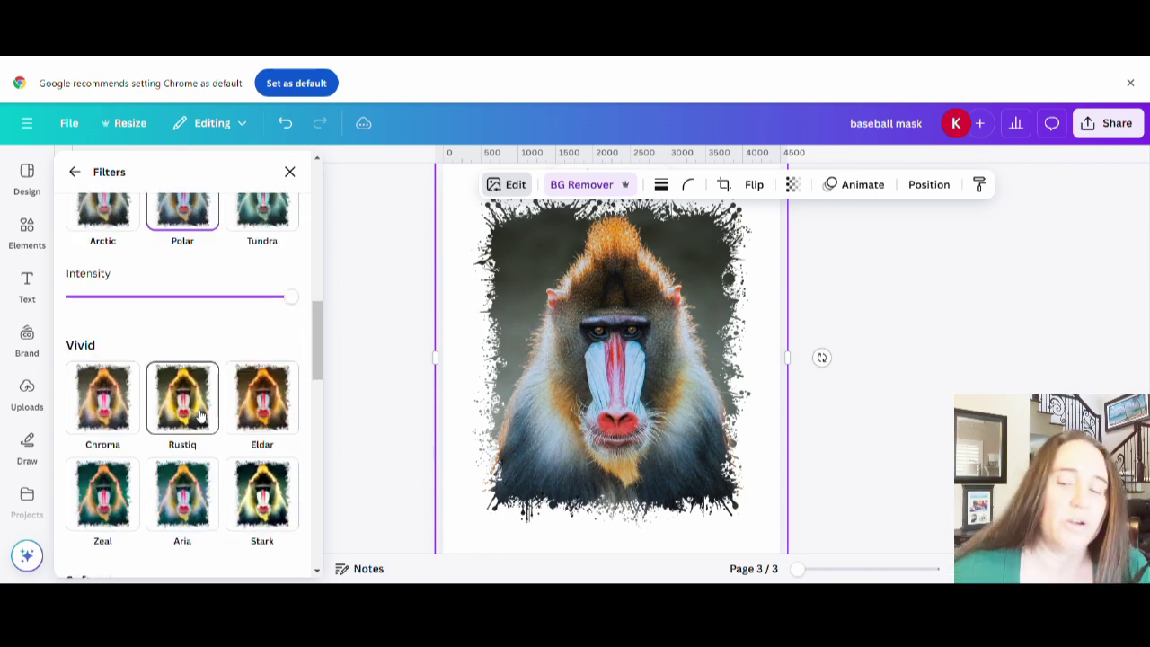
{"action": "left_click", "coordinate": [203, 497]}
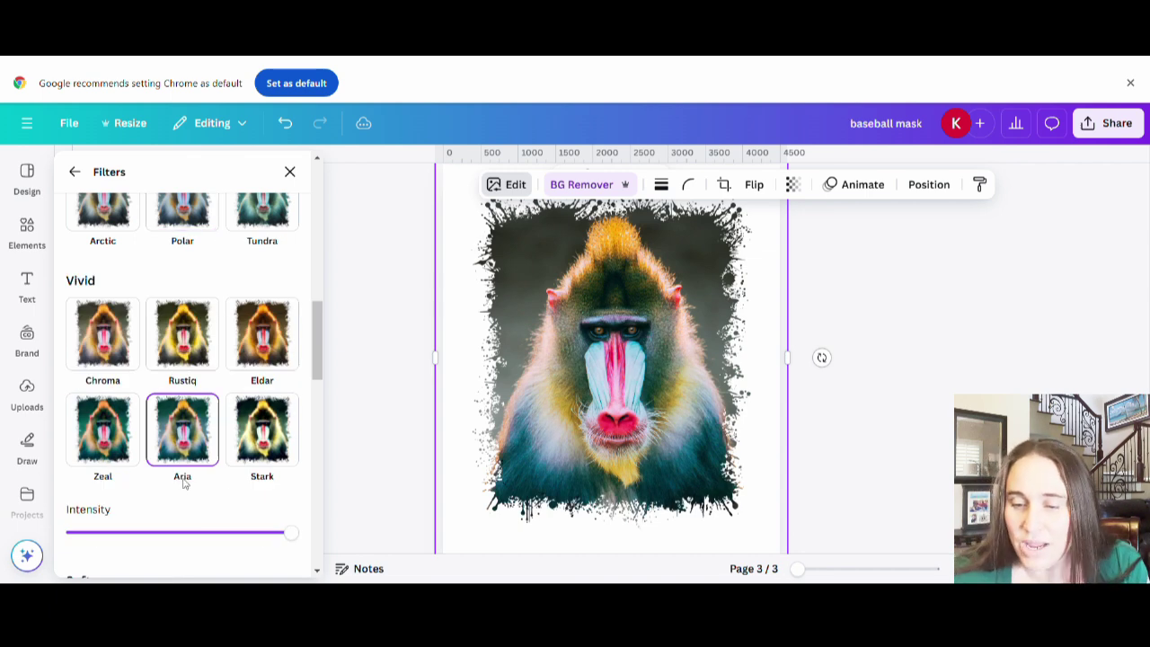
{"action": "left_click", "coordinate": [953, 309]}
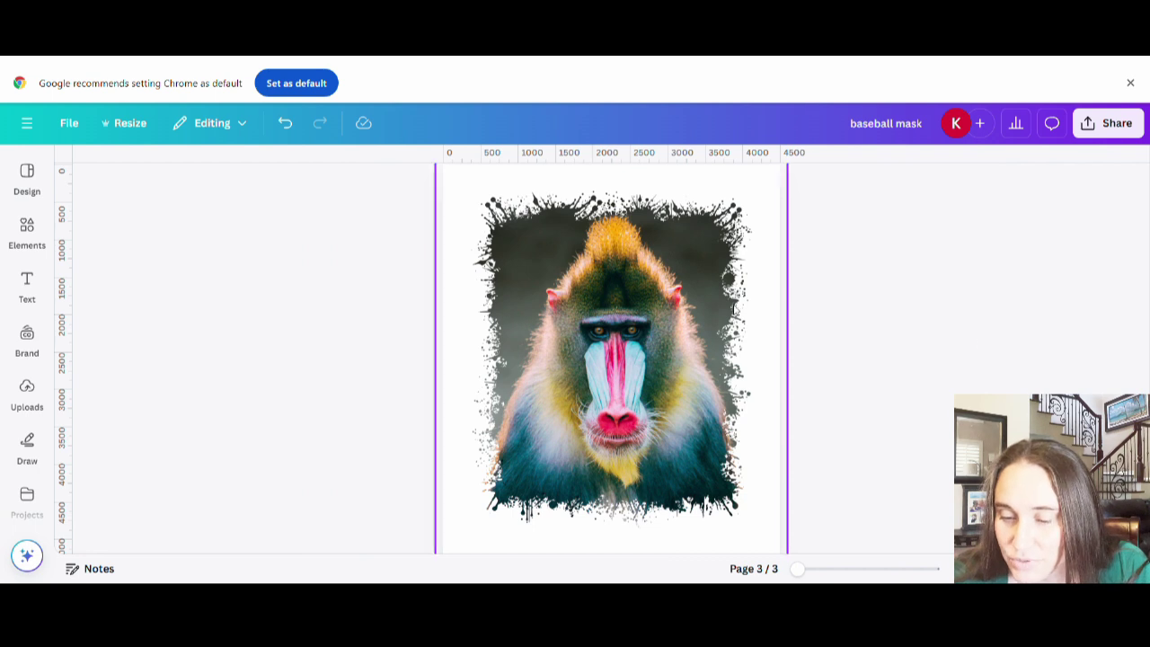
Step: Crop the empty strip off the bottom of the mandrill cutout and move the cutout up to expose the photo behind it
{"action": "left_click", "coordinate": [669, 341]}
{"action": "scroll", "coordinate": [675, 504], "scroll_direction": "down", "scroll_amount": 2}
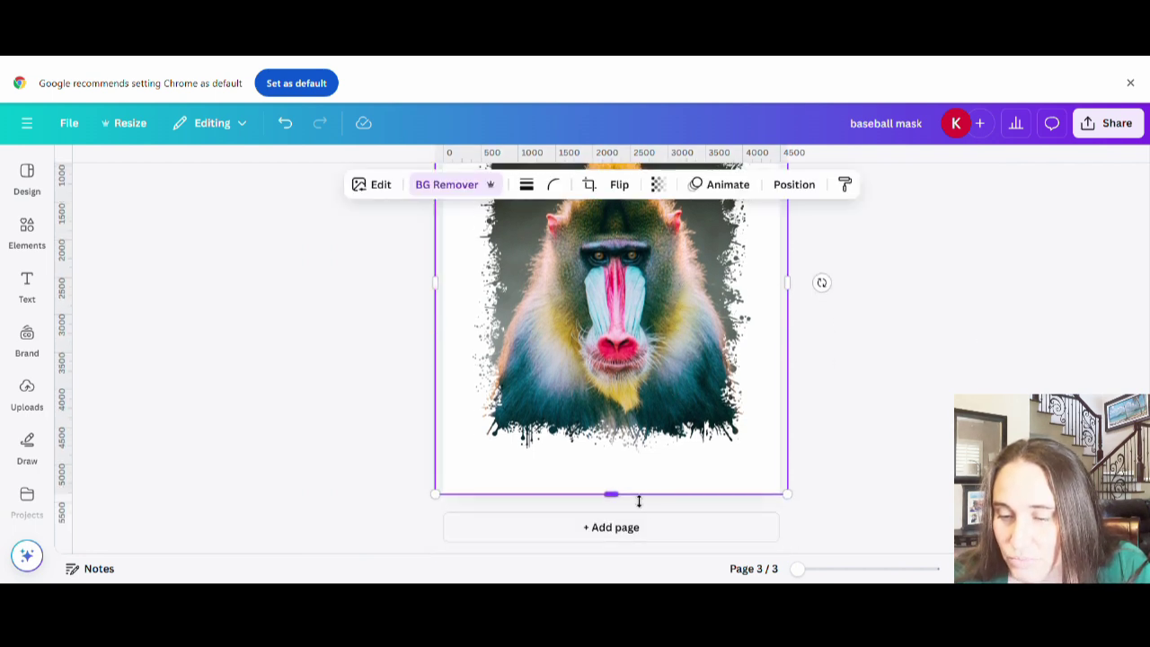
{"action": "left_click_drag", "start_coordinate": [628, 500], "coordinate": [639, 462]}
{"action": "left_click", "coordinate": [891, 337]}
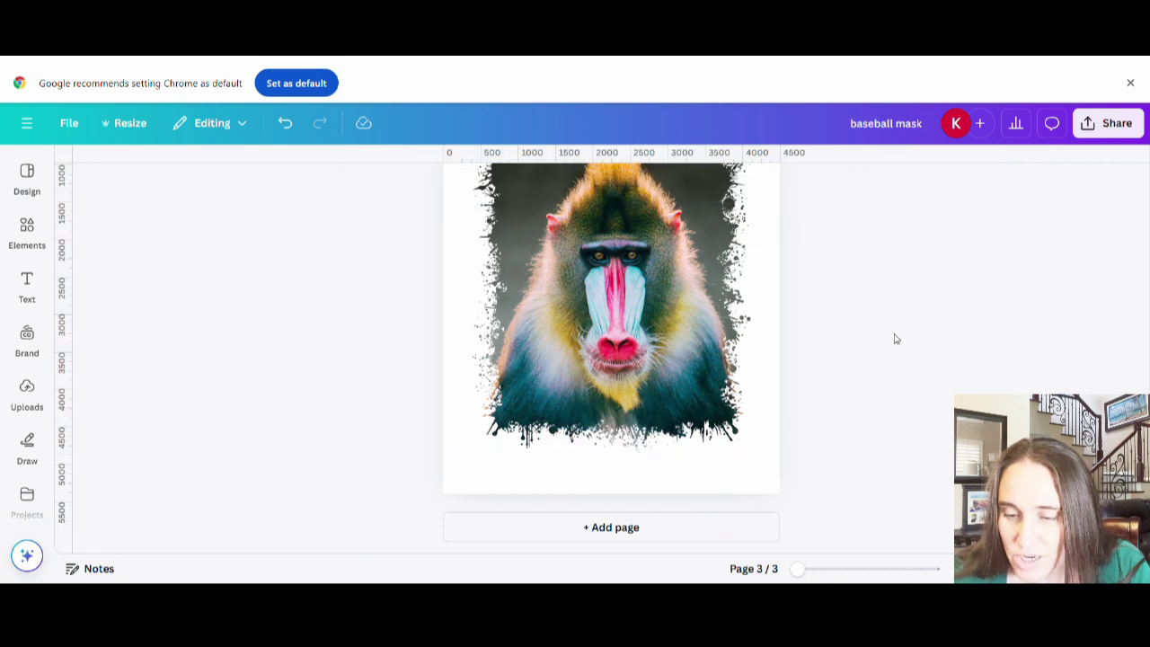
{"action": "left_click", "coordinate": [679, 449]}
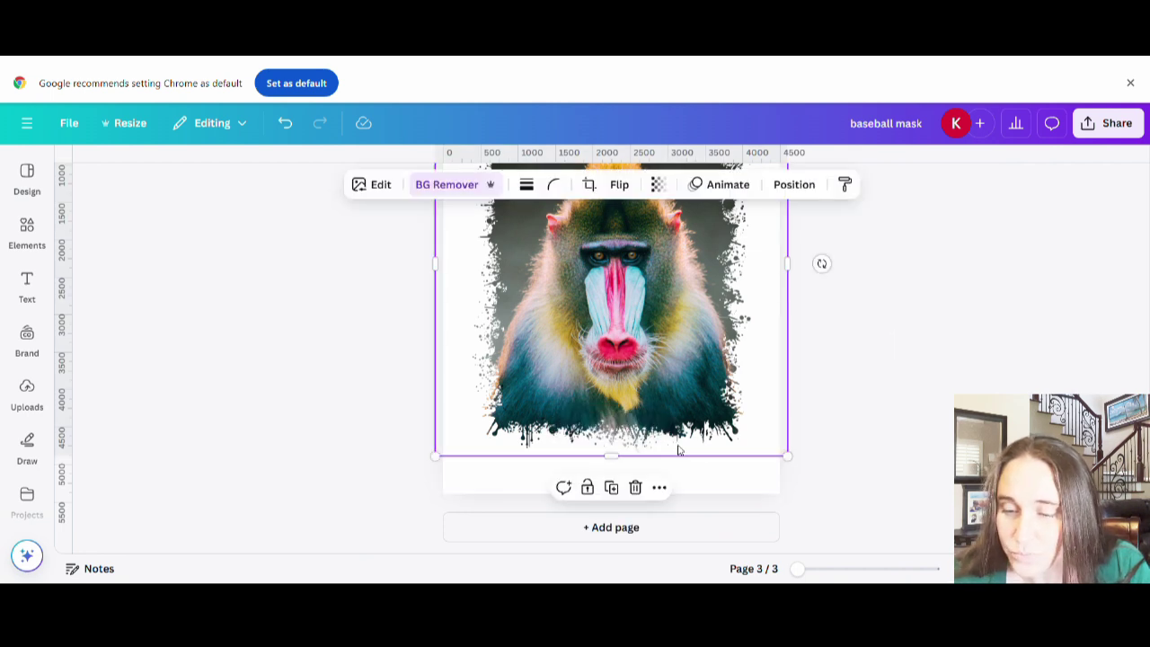
{"action": "left_click_drag", "start_coordinate": [678, 449], "coordinate": [664, 398]}
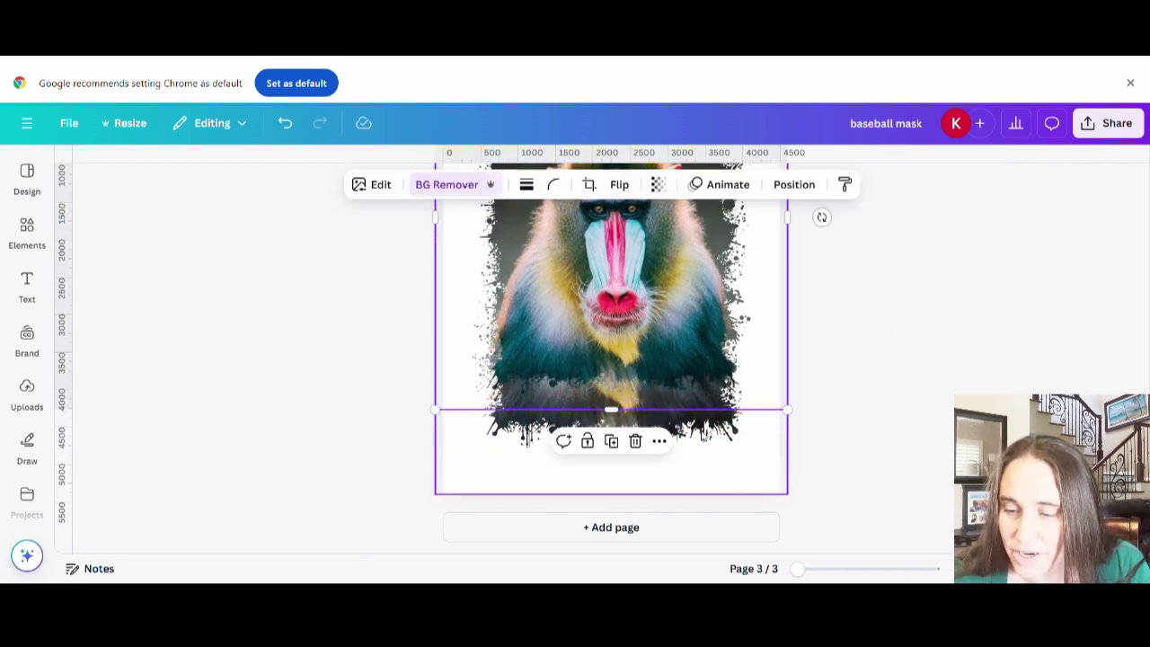
{"action": "left_click_drag", "start_coordinate": [760, 350], "coordinate": [662, 269]}
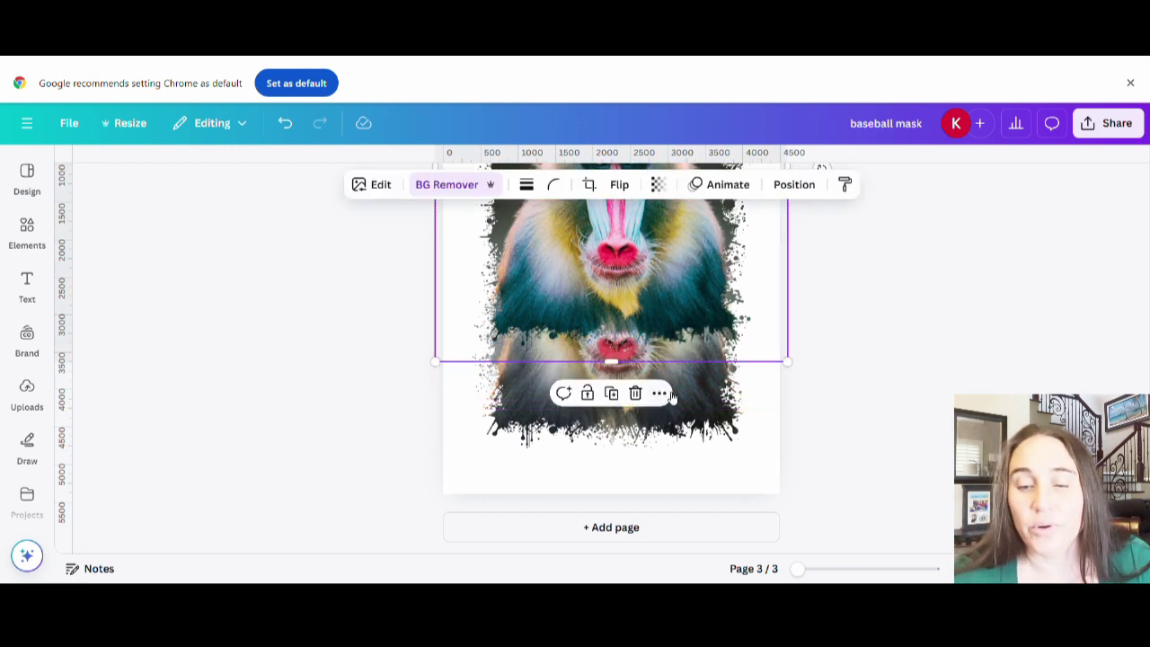
Step: Apply the Color Pop filter Outrun to the full splatter photo behind the cutout
{"action": "left_click", "coordinate": [673, 397]}
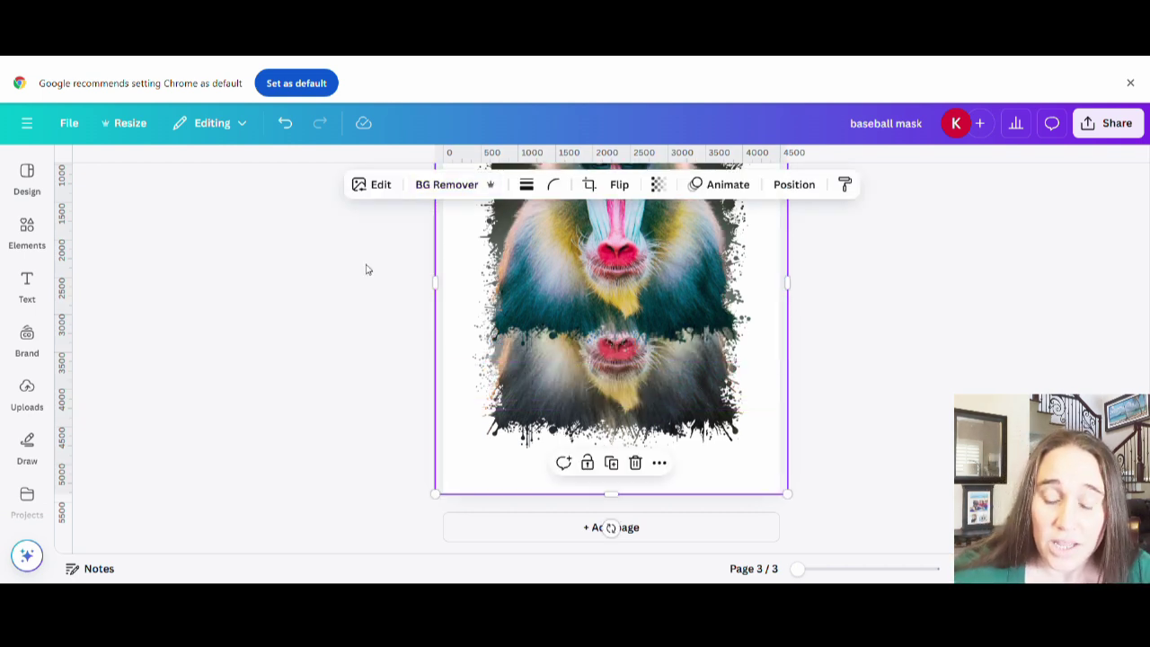
{"action": "left_click", "coordinate": [375, 185]}
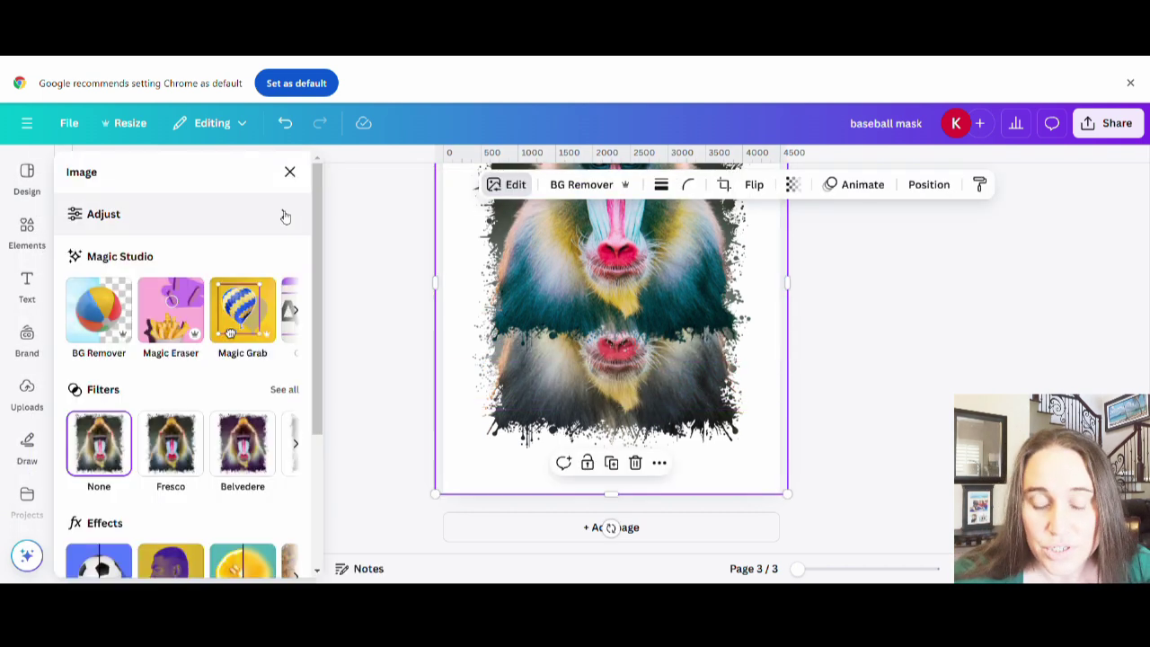
{"action": "left_click", "coordinate": [285, 392]}
{"action": "scroll", "coordinate": [231, 306], "scroll_direction": "down", "scroll_amount": 4}
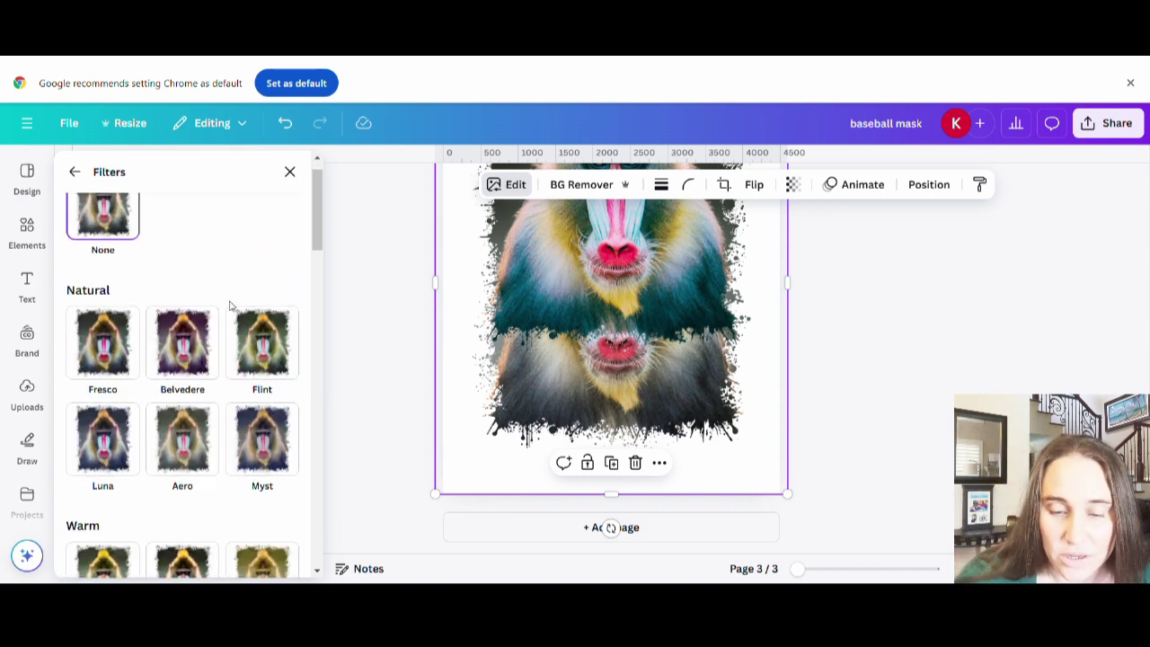
{"action": "scroll", "coordinate": [206, 326], "scroll_direction": "down", "scroll_amount": 4}
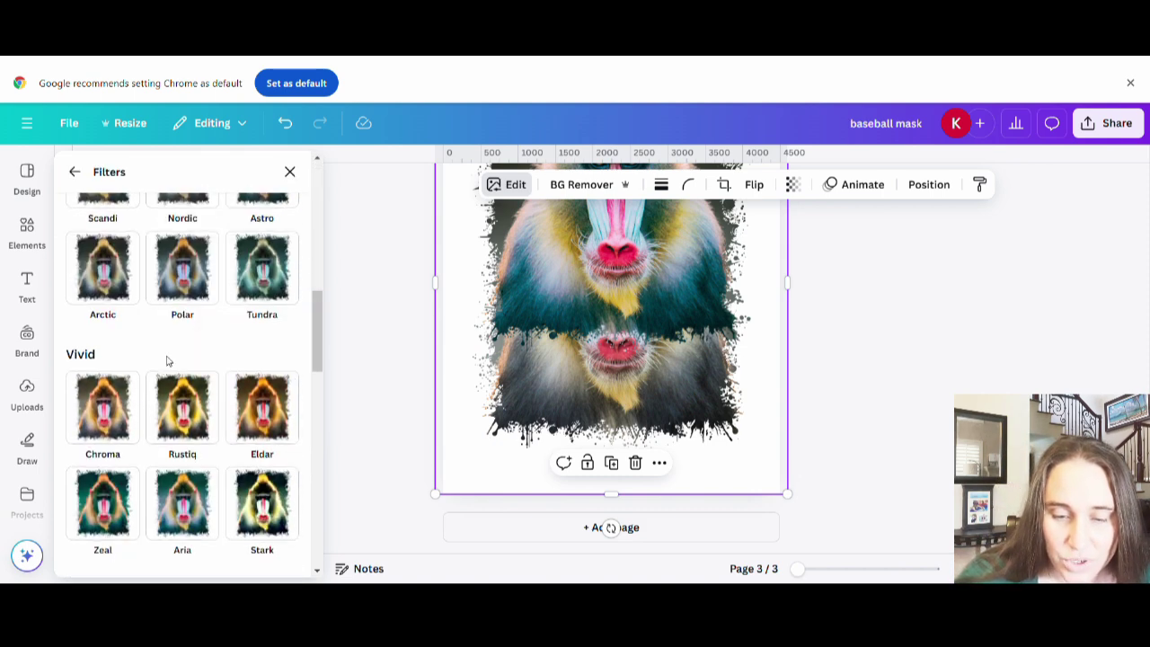
{"action": "scroll", "coordinate": [225, 359], "scroll_direction": "down", "scroll_amount": 1}
{"action": "scroll", "coordinate": [261, 368], "scroll_direction": "down", "scroll_amount": 6}
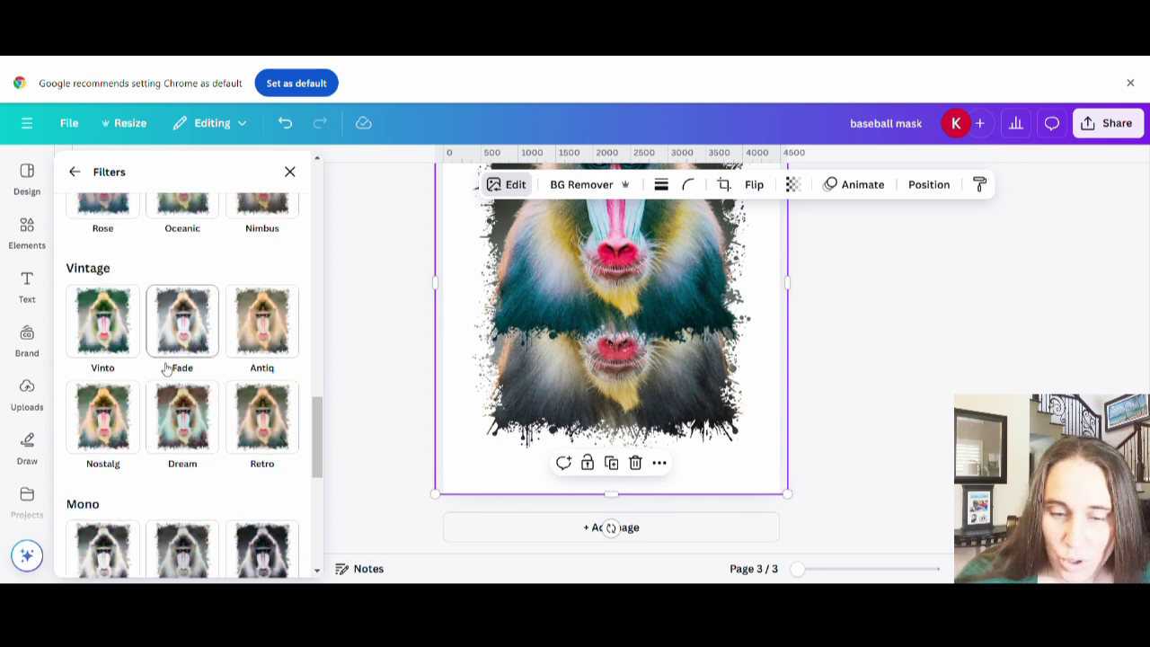
{"action": "scroll", "coordinate": [205, 415], "scroll_direction": "down", "scroll_amount": 3}
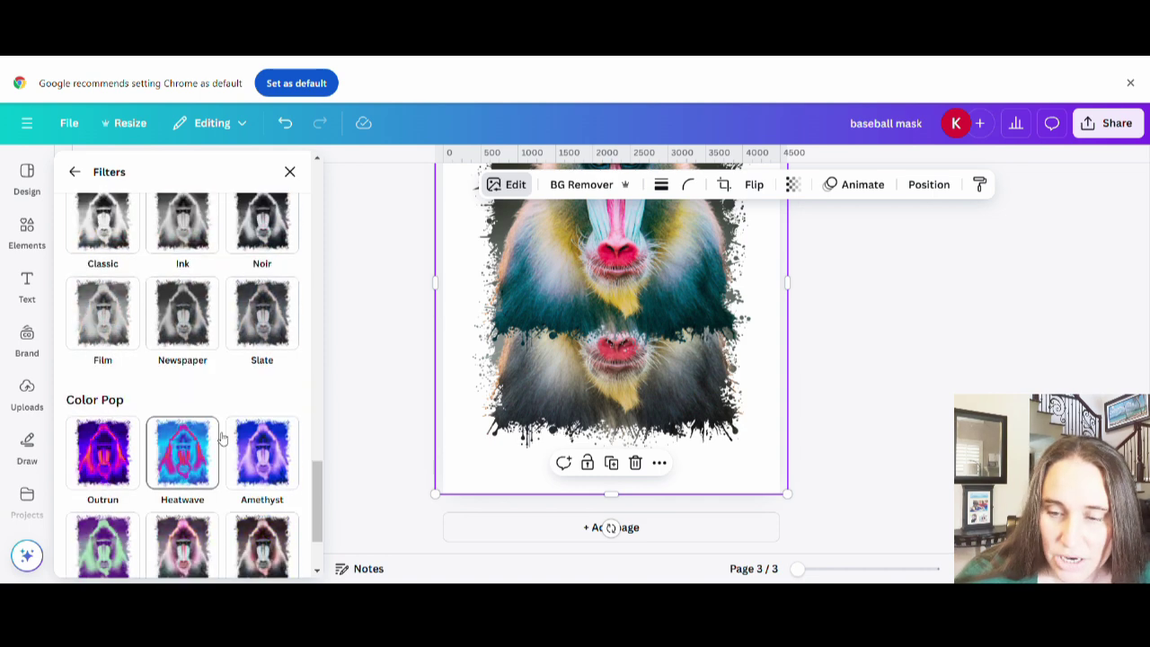
{"action": "left_click", "coordinate": [122, 465]}
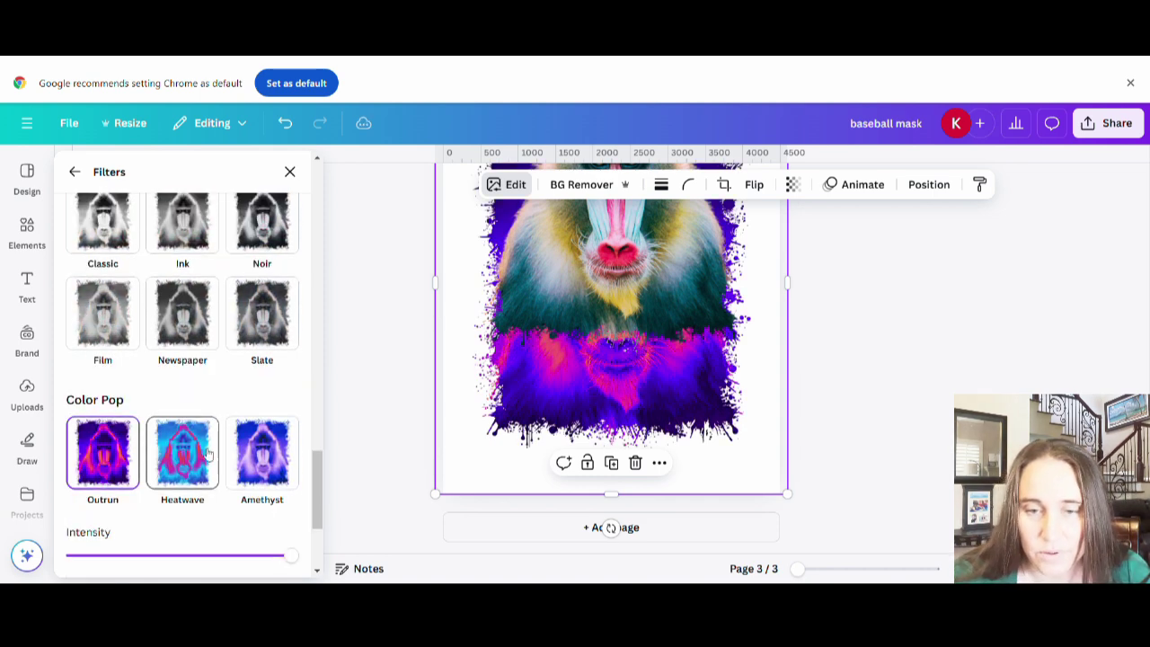
Step: Undo the accidental shift of the Outrun photo and move the Aria cutout back down to align with the splatter frame
{"action": "scroll", "coordinate": [179, 432], "scroll_direction": "up", "scroll_amount": 2}
{"action": "scroll", "coordinate": [716, 344], "scroll_direction": "up", "scroll_amount": 1}
{"action": "scroll", "coordinate": [716, 344], "scroll_direction": "up", "scroll_amount": 2}
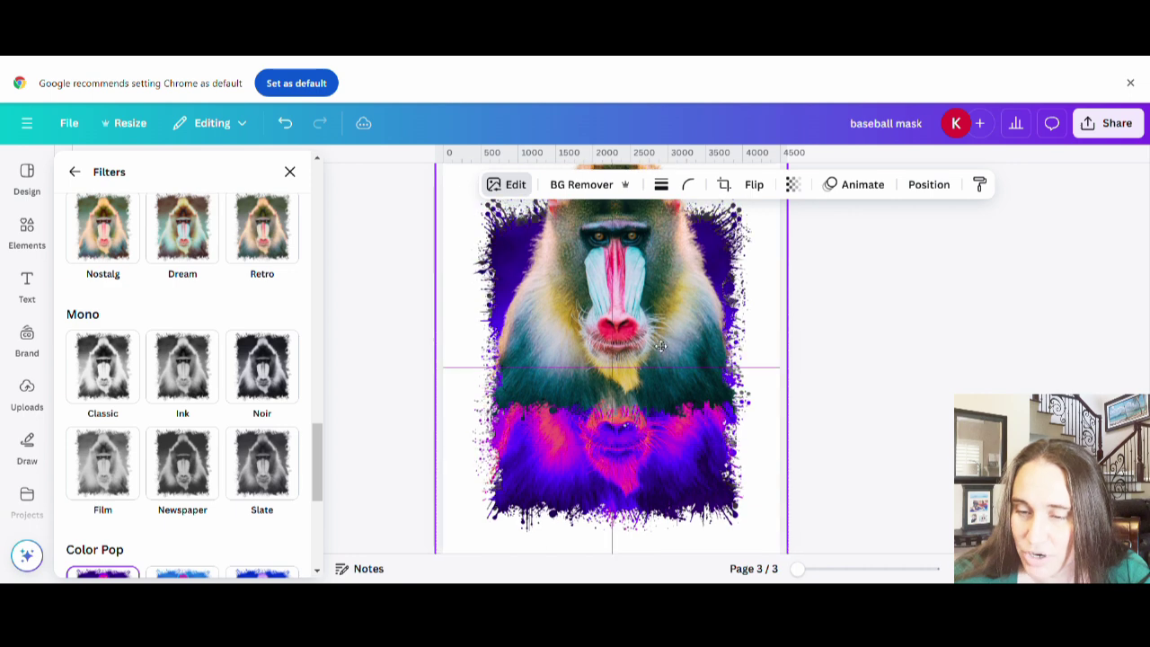
{"action": "left_click", "coordinate": [657, 392]}
{"action": "left_click", "coordinate": [284, 123]}
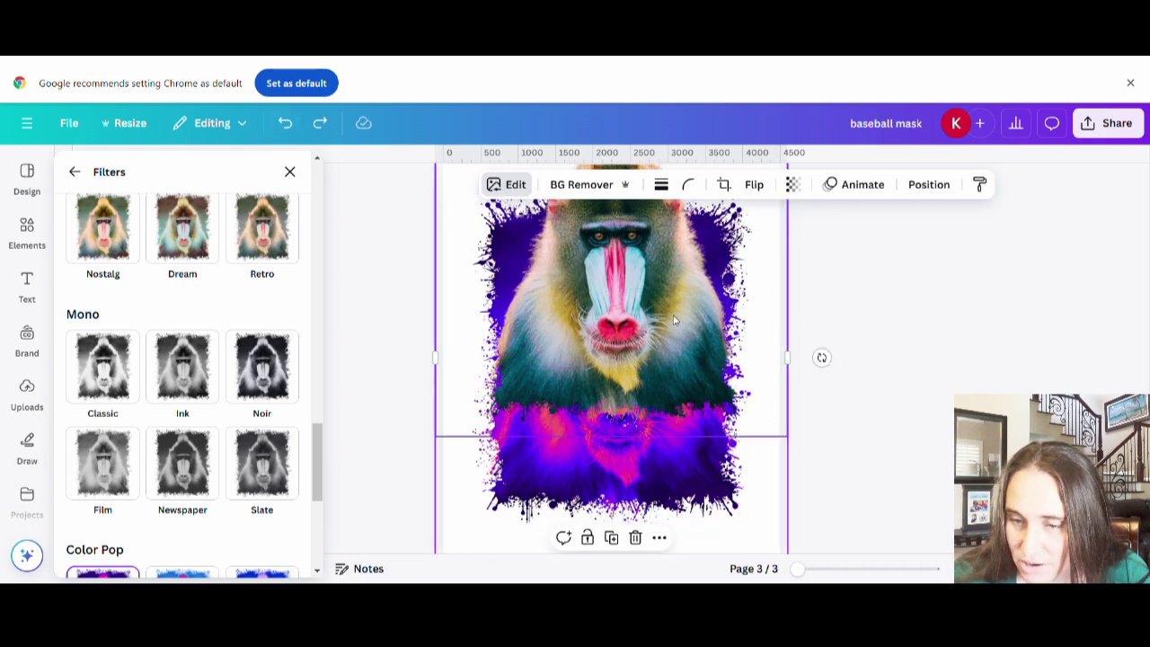
{"action": "left_click_drag", "start_coordinate": [654, 281], "coordinate": [659, 376]}
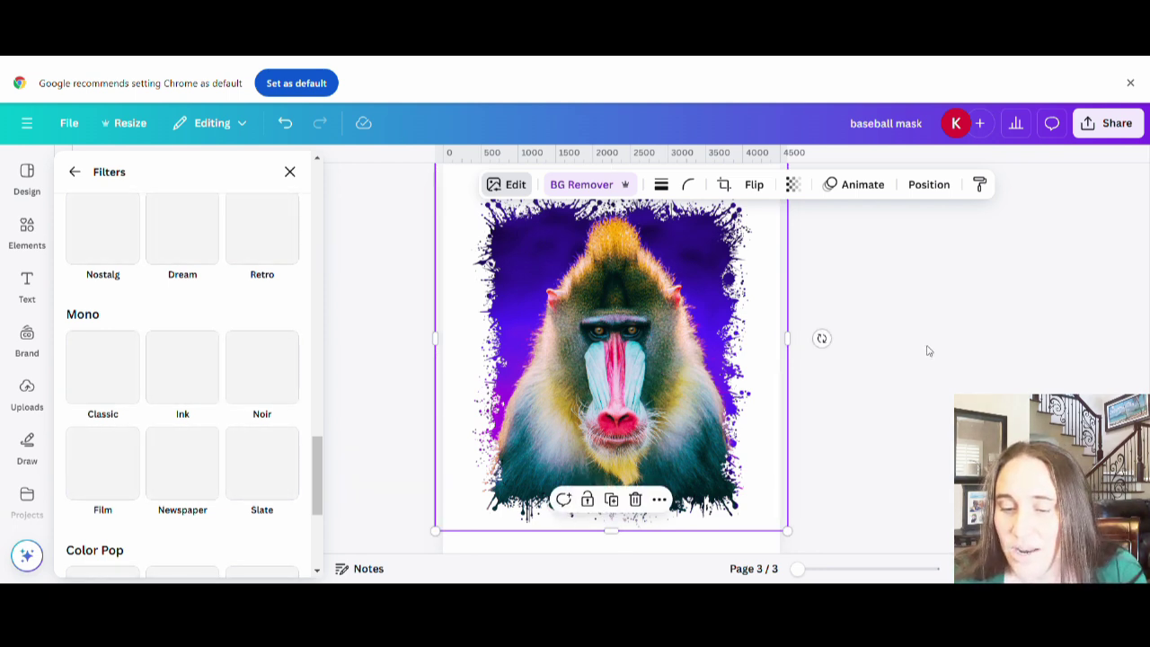
{"action": "key", "text": "Escape"}
Step: Move the Aria cutout up so the mandrill's head extends past the splatter frame's upper edge
{"action": "scroll", "coordinate": [934, 403], "scroll_direction": "up", "scroll_amount": 2}
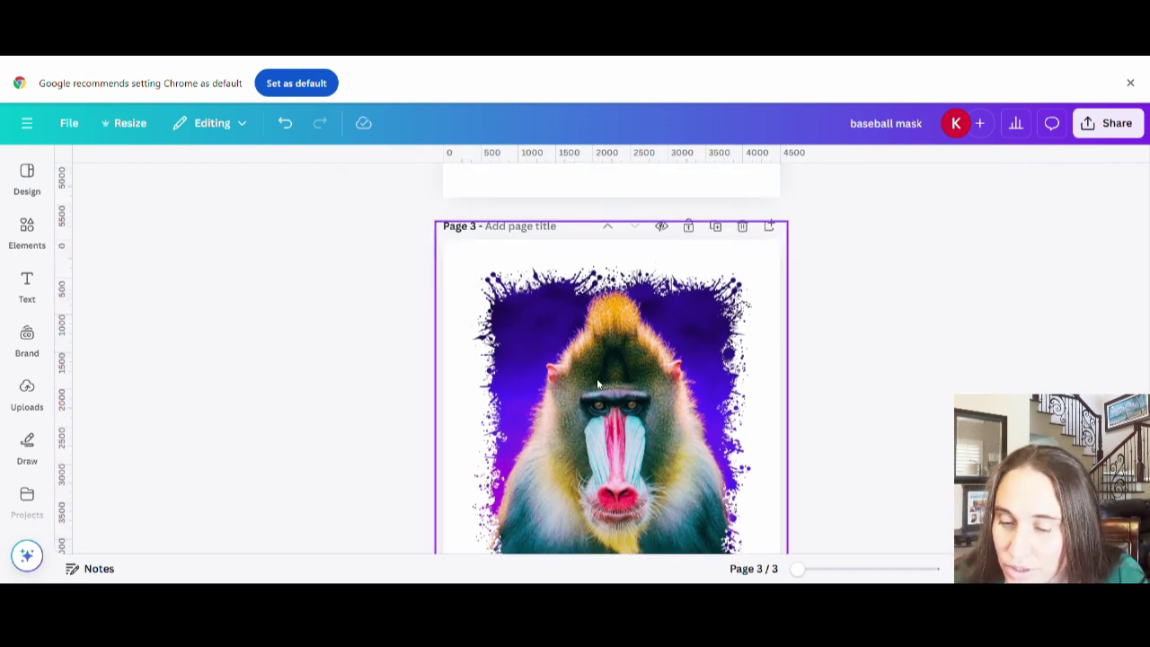
{"action": "scroll", "coordinate": [1026, 365], "scroll_direction": "down", "scroll_amount": 2}
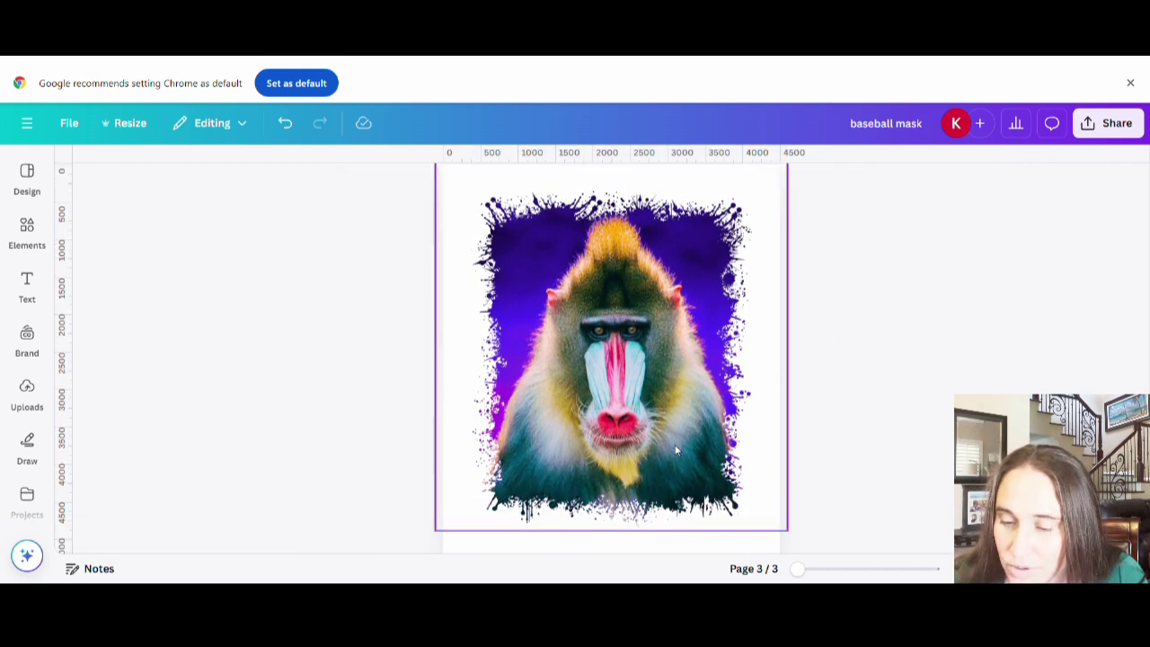
{"action": "left_click_drag", "start_coordinate": [677, 449], "coordinate": [678, 384]}
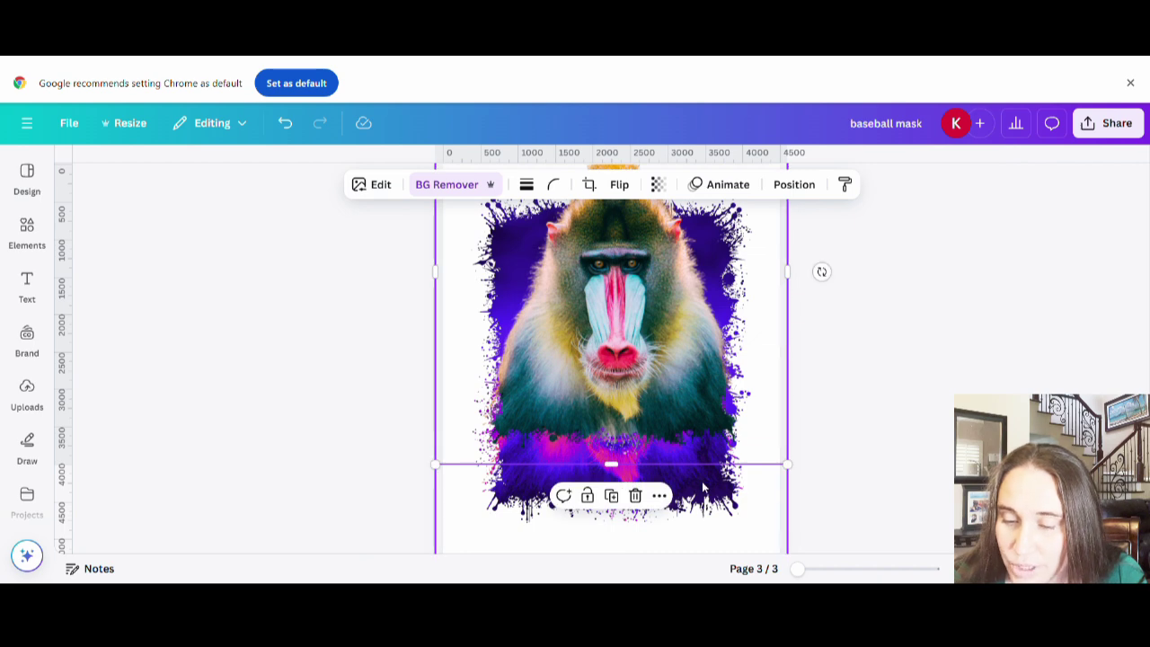
{"action": "left_click", "coordinate": [870, 418]}
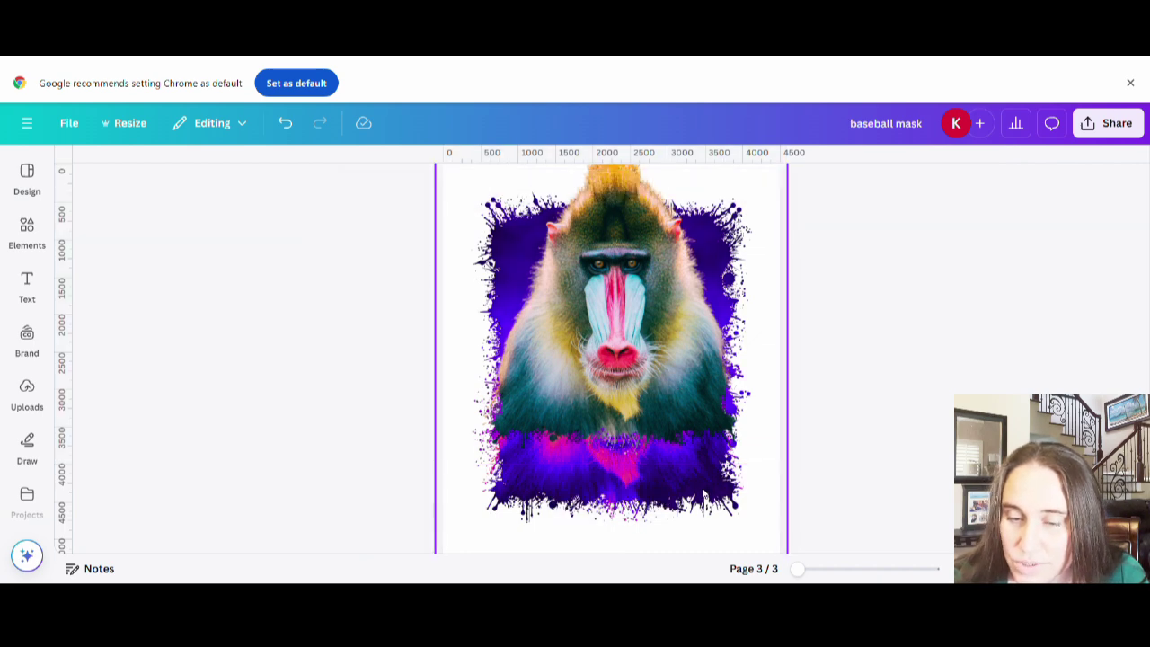
Step: Leave the Outrun photo uncropped and move it up to expose the unfiltered copy underneath
{"action": "double_click", "coordinate": [516, 489]}
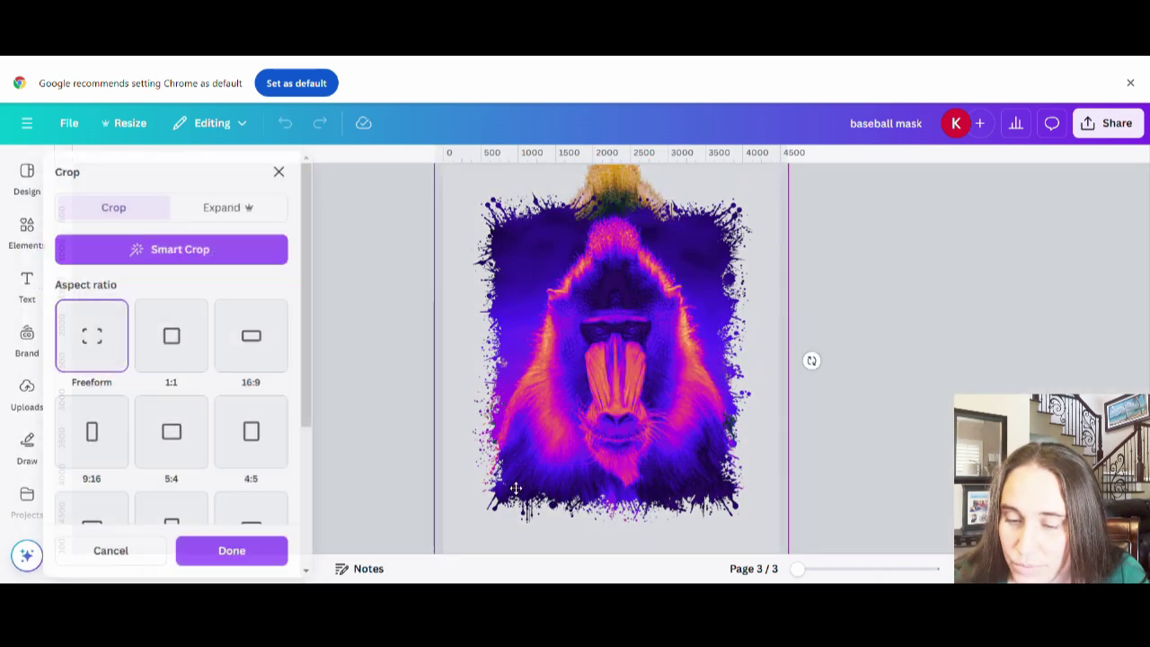
{"action": "left_click", "coordinate": [513, 474]}
{"action": "left_click", "coordinate": [313, 416]}
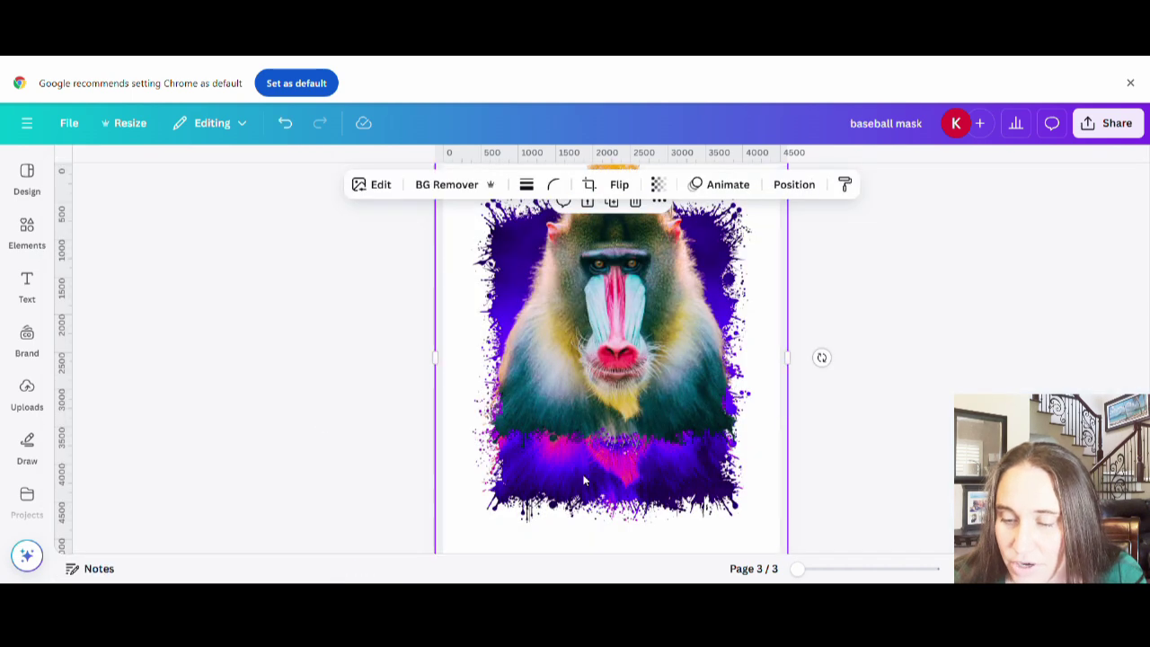
{"action": "left_click_drag", "start_coordinate": [593, 485], "coordinate": [604, 383]}
Step: Apply the Color Pop filter Heatwave to the unfiltered splatter photo at the bottom of the stack
{"action": "left_click", "coordinate": [731, 498]}
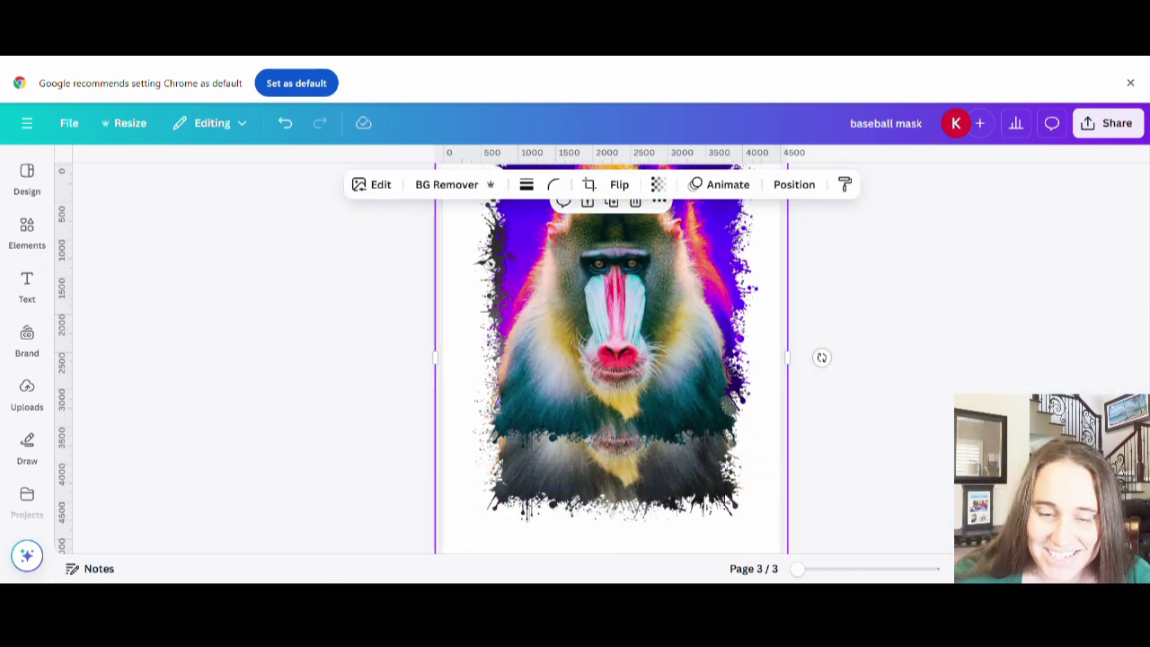
{"action": "left_click", "coordinate": [379, 184]}
{"action": "scroll", "coordinate": [228, 361], "scroll_direction": "down", "scroll_amount": 3}
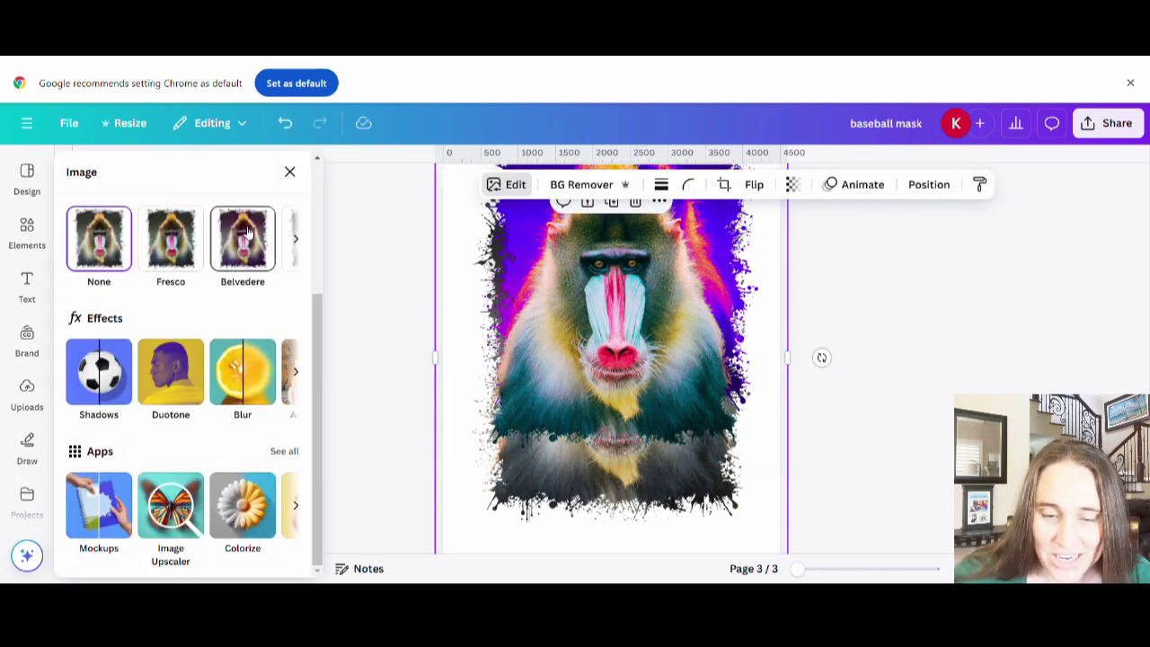
{"action": "scroll", "coordinate": [230, 252], "scroll_direction": "up", "scroll_amount": 1}
{"action": "scroll", "coordinate": [280, 263], "scroll_direction": "up", "scroll_amount": 1}
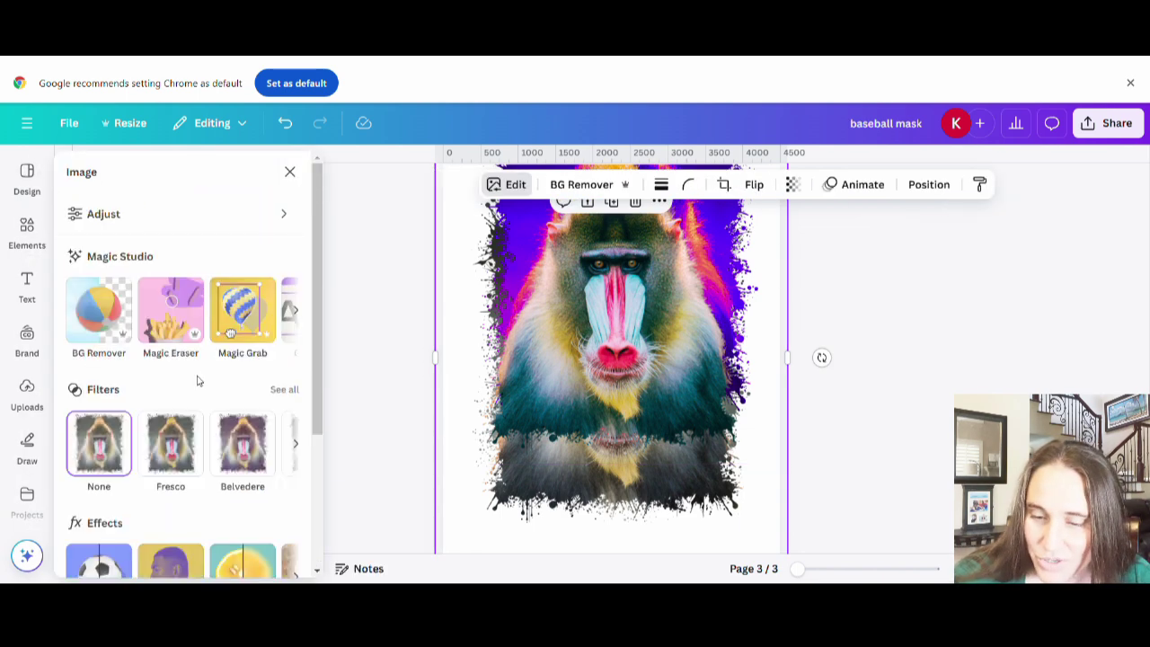
{"action": "left_click", "coordinate": [282, 388]}
{"action": "scroll", "coordinate": [224, 377], "scroll_direction": "down", "scroll_amount": 10}
{"action": "scroll", "coordinate": [226, 389], "scroll_direction": "down", "scroll_amount": 3}
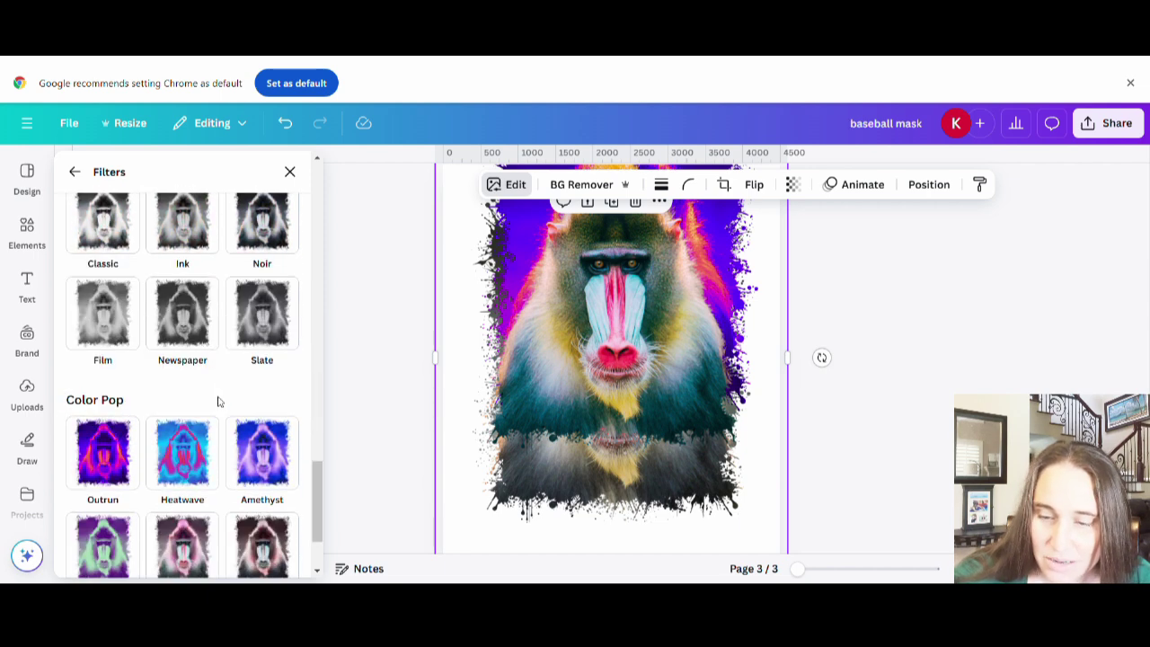
{"action": "left_click", "coordinate": [187, 458]}
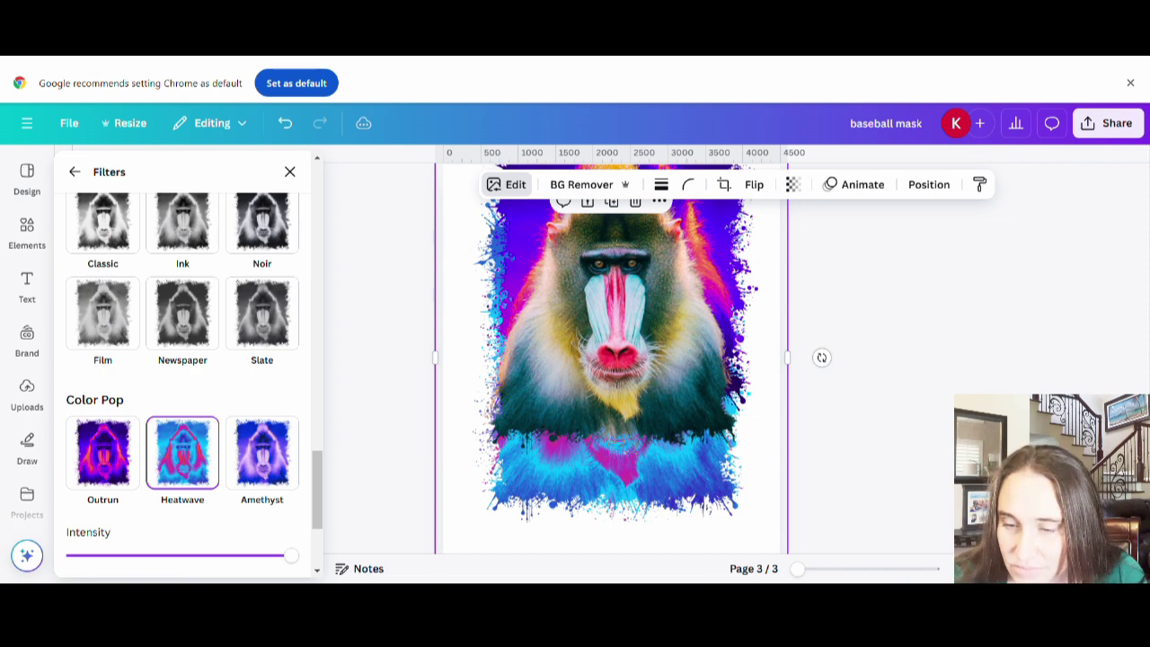
{"action": "key", "text": "Escape"}
{"action": "key", "text": "Escape"}
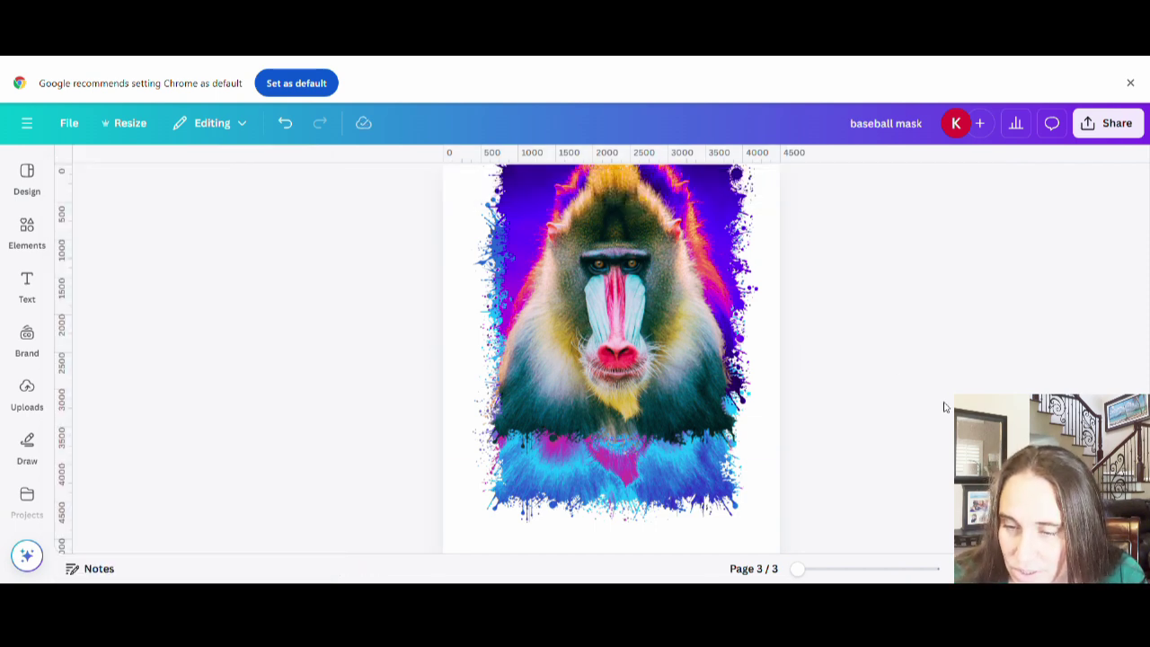
Step: Move the Aria cutout up to expose the lower edge of the Outrun photo
{"action": "scroll", "coordinate": [705, 510], "scroll_direction": "up", "scroll_amount": 1}
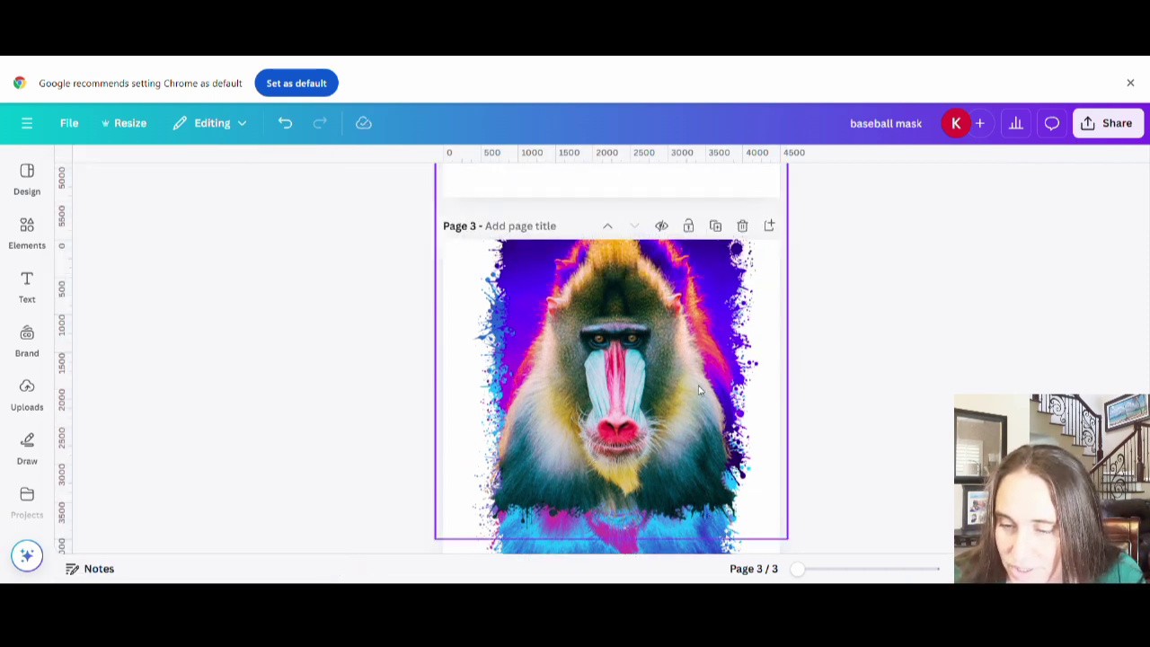
{"action": "left_click", "coordinate": [724, 544]}
{"action": "left_click_drag", "start_coordinate": [724, 543], "coordinate": [726, 467]}
{"action": "scroll", "coordinate": [799, 486], "scroll_direction": "down", "scroll_amount": 1}
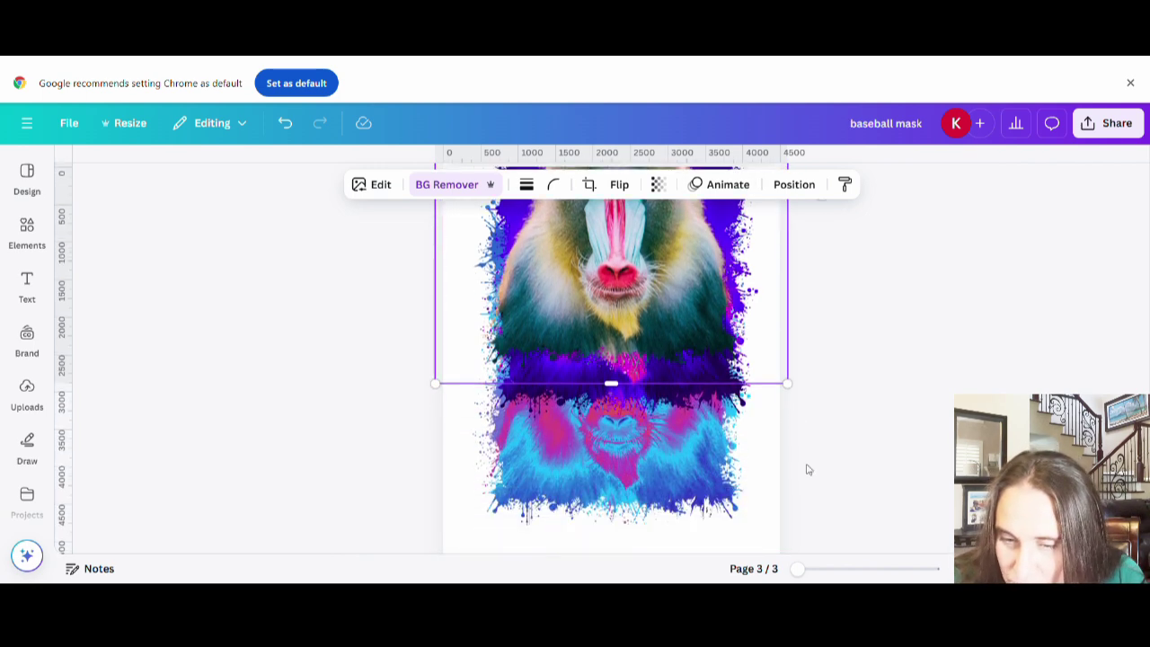
Step: Move the Outrun photo down over the Heatwave copy with a slight offset, and bring the mandrill cutout back down onto the frame
{"action": "left_click_drag", "start_coordinate": [738, 403], "coordinate": [726, 512]}
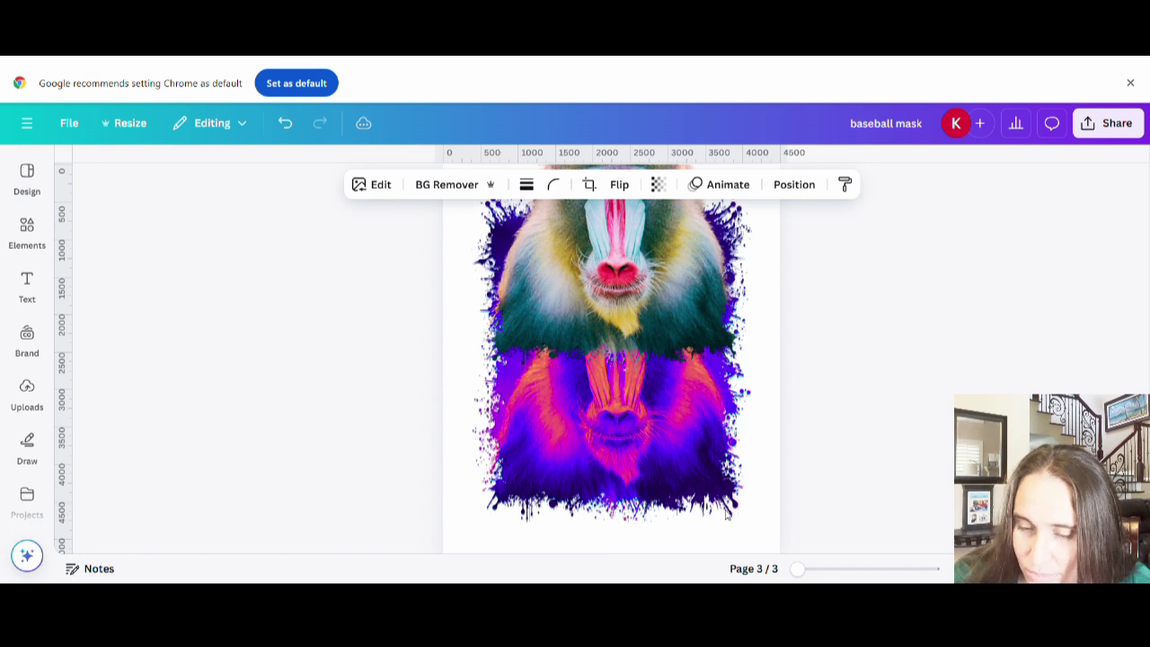
{"action": "left_click", "coordinate": [726, 512]}
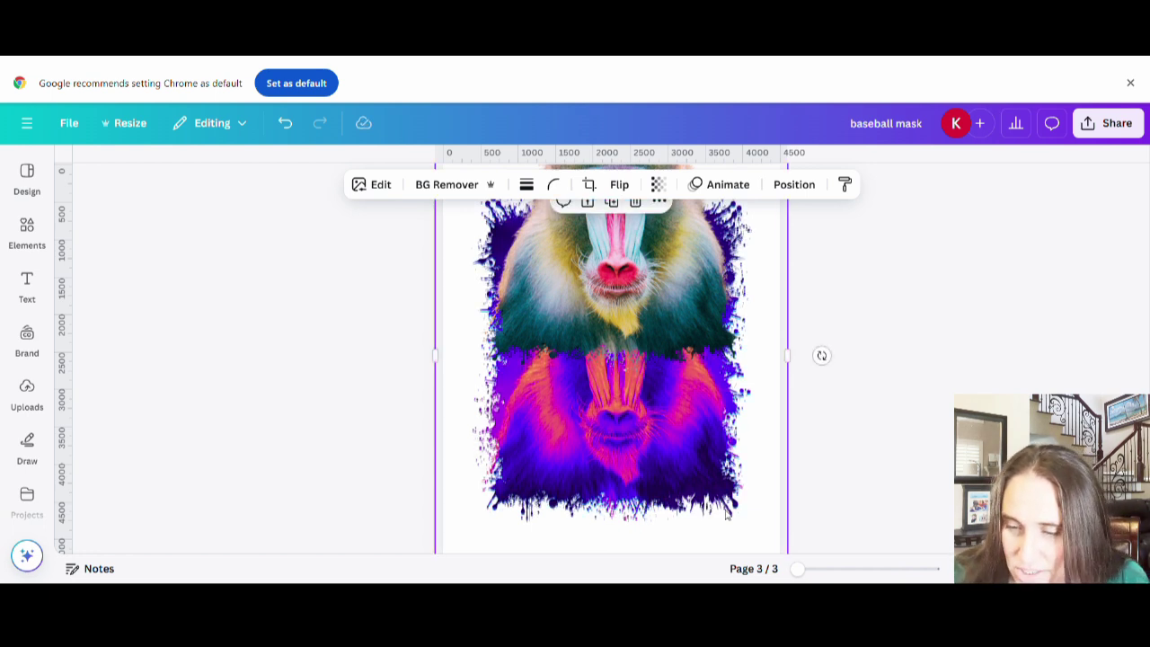
{"action": "left_click_drag", "start_coordinate": [725, 512], "coordinate": [726, 511]}
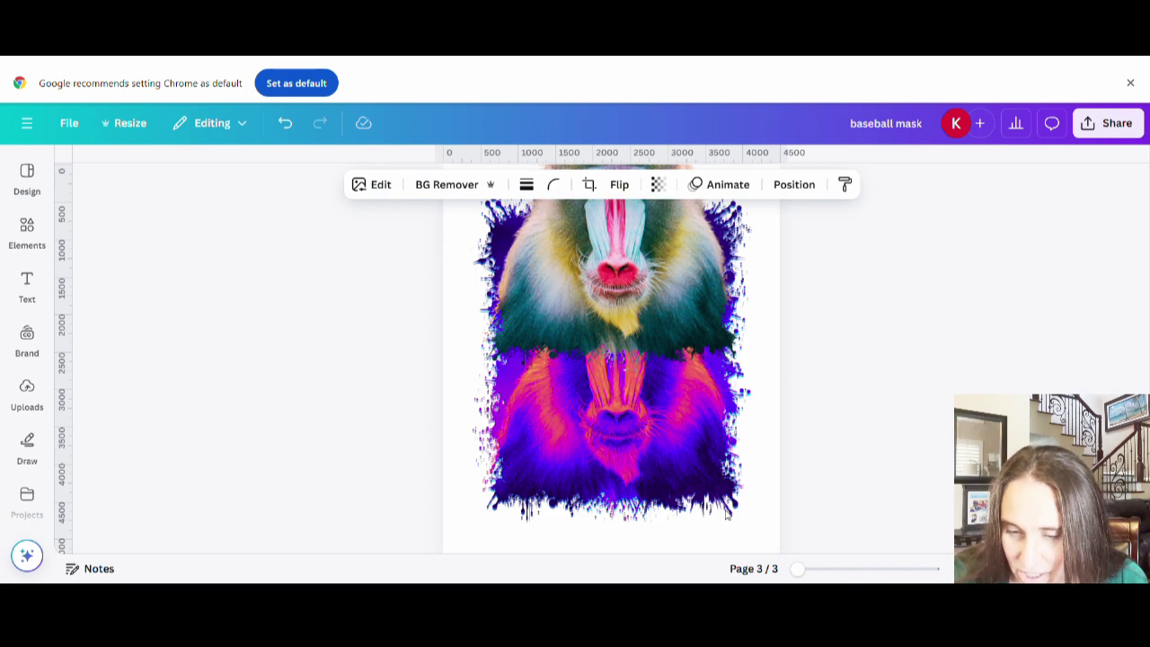
{"action": "left_click", "coordinate": [725, 512]}
{"action": "key", "text": "Escape"}
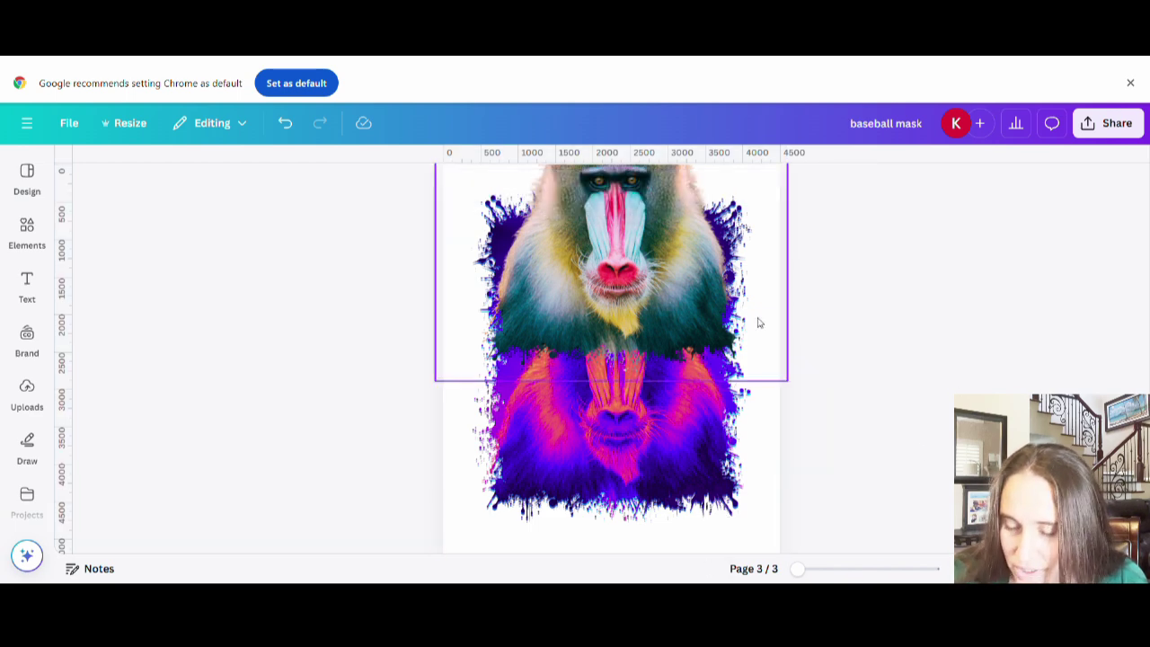
{"action": "left_click_drag", "start_coordinate": [626, 281], "coordinate": [629, 435]}
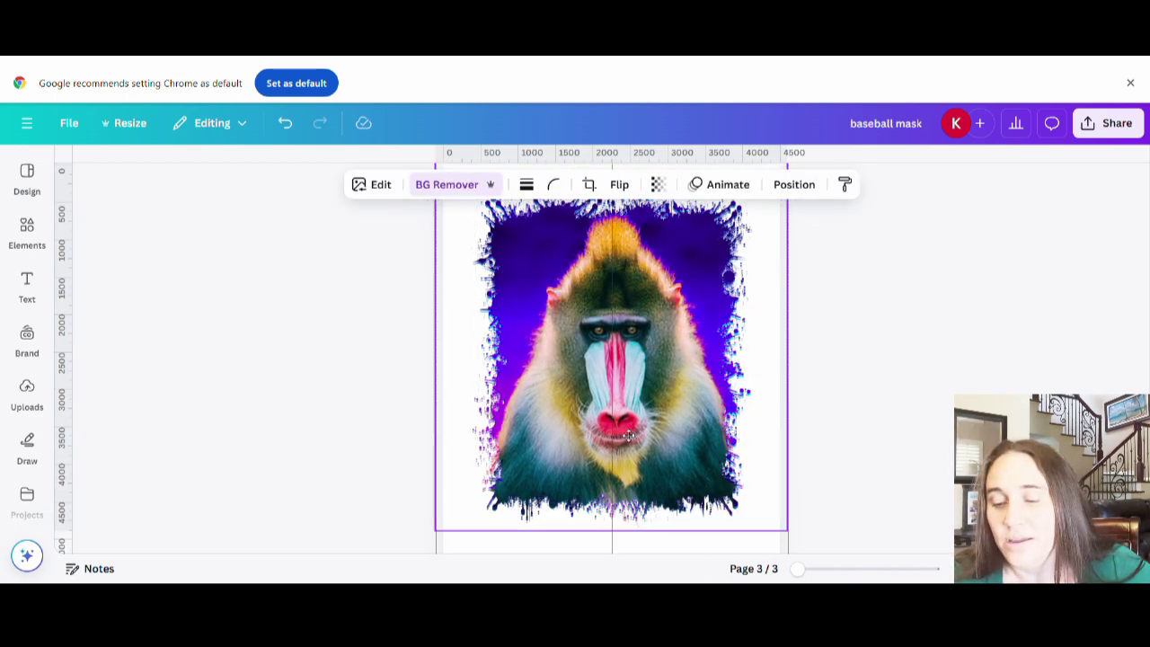
{"action": "left_click", "coordinate": [891, 403]}
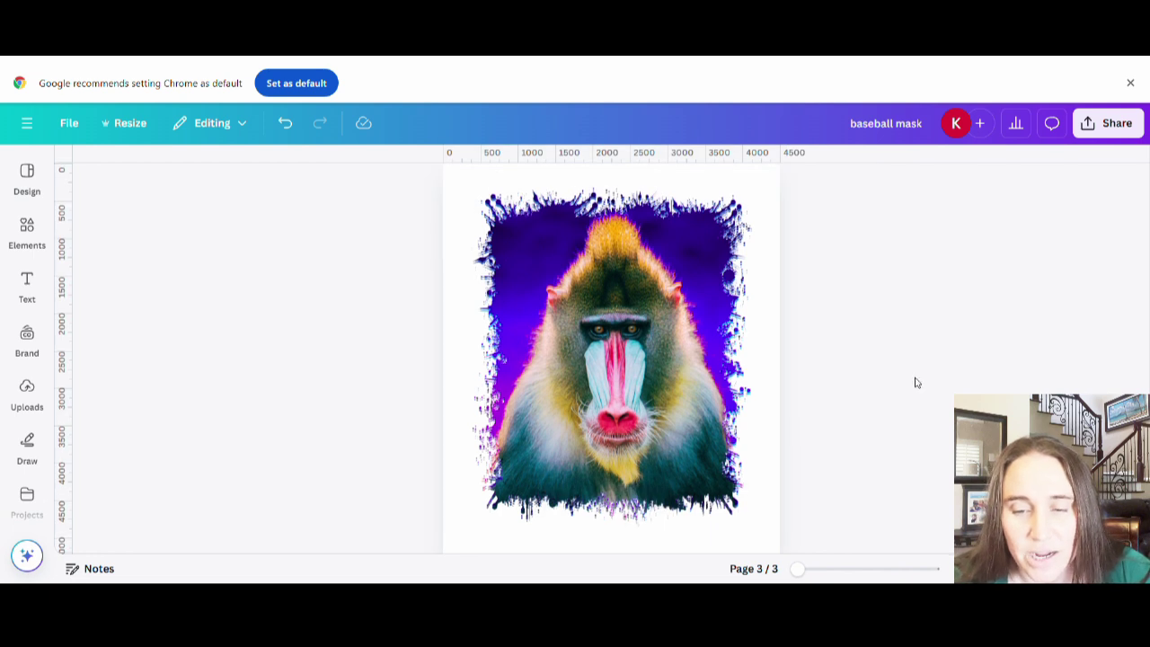
Step: Crop the lower edges of the Outrun and Heatwave photos to expose a strip of page, the Heatwave copy to about 5,405 high
{"action": "scroll", "coordinate": [898, 399], "scroll_direction": "down", "scroll_amount": 1}
{"action": "left_click", "coordinate": [773, 485]}
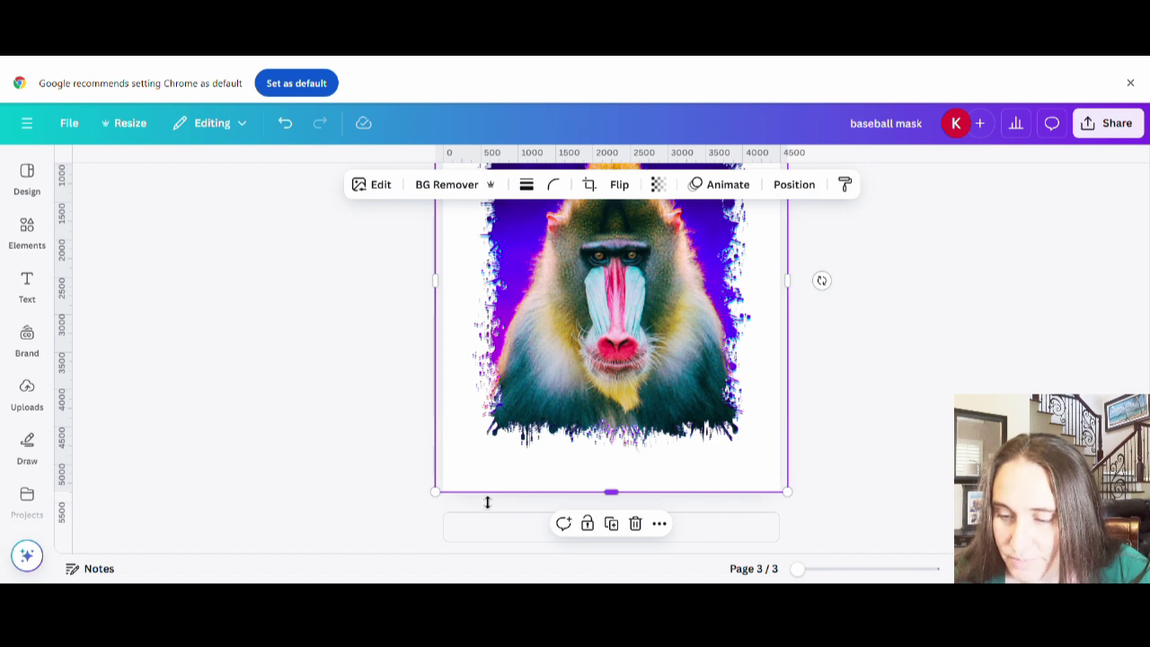
{"action": "left_click_drag", "start_coordinate": [624, 501], "coordinate": [623, 491]}
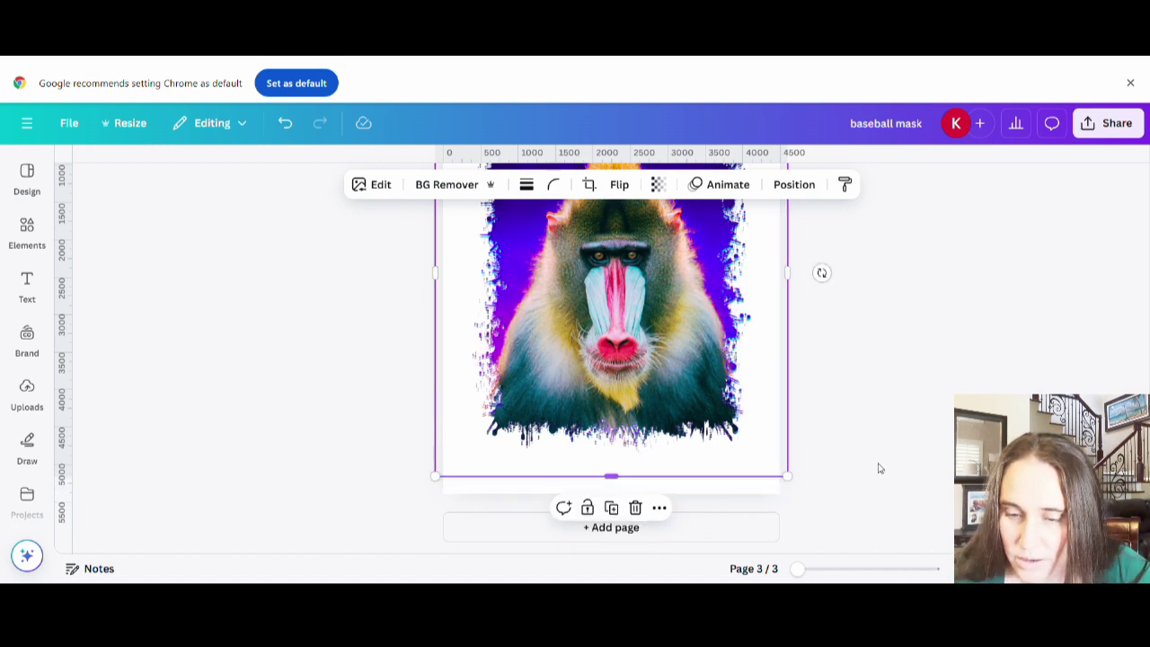
{"action": "left_click", "coordinate": [878, 467]}
{"action": "left_click", "coordinate": [771, 490]}
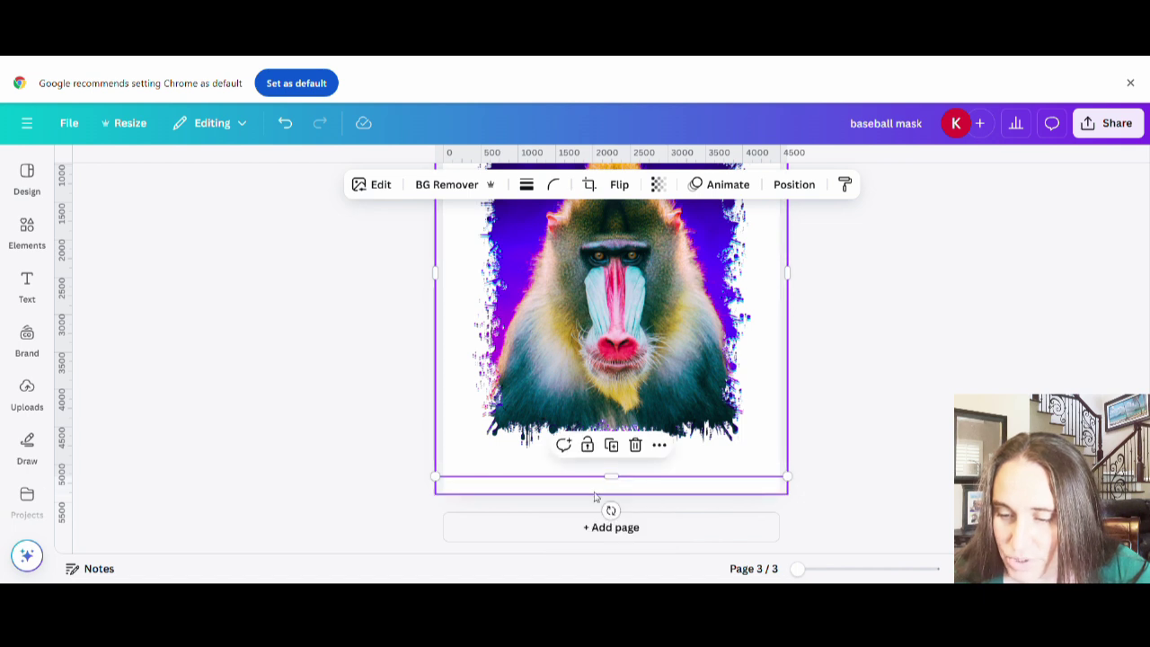
{"action": "left_click_drag", "start_coordinate": [619, 504], "coordinate": [629, 482]}
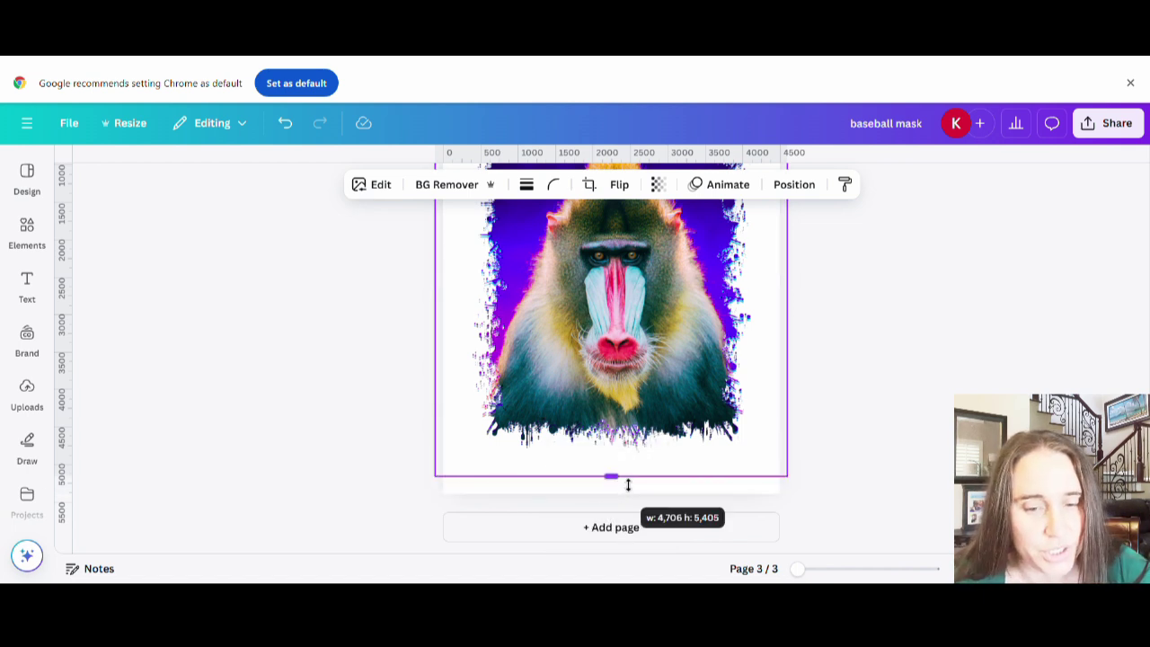
{"action": "left_click", "coordinate": [931, 403]}
Step: Set the background color of page 3 to black
{"action": "left_click", "coordinate": [761, 492]}
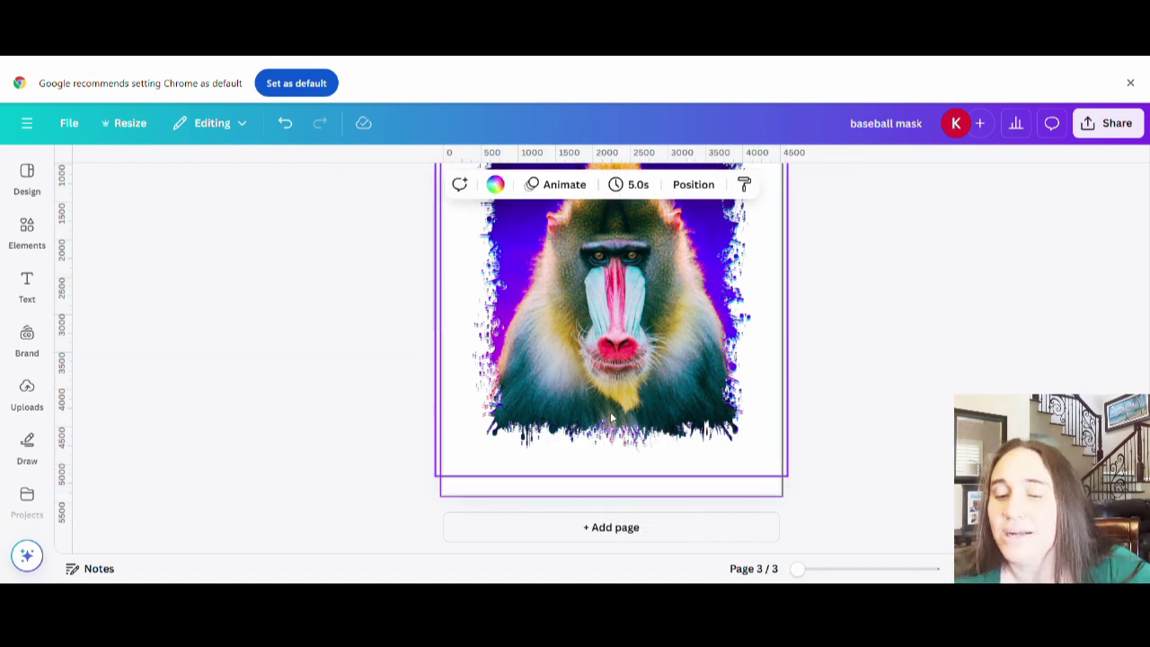
{"action": "left_click", "coordinate": [496, 185]}
{"action": "left_click", "coordinate": [123, 284]}
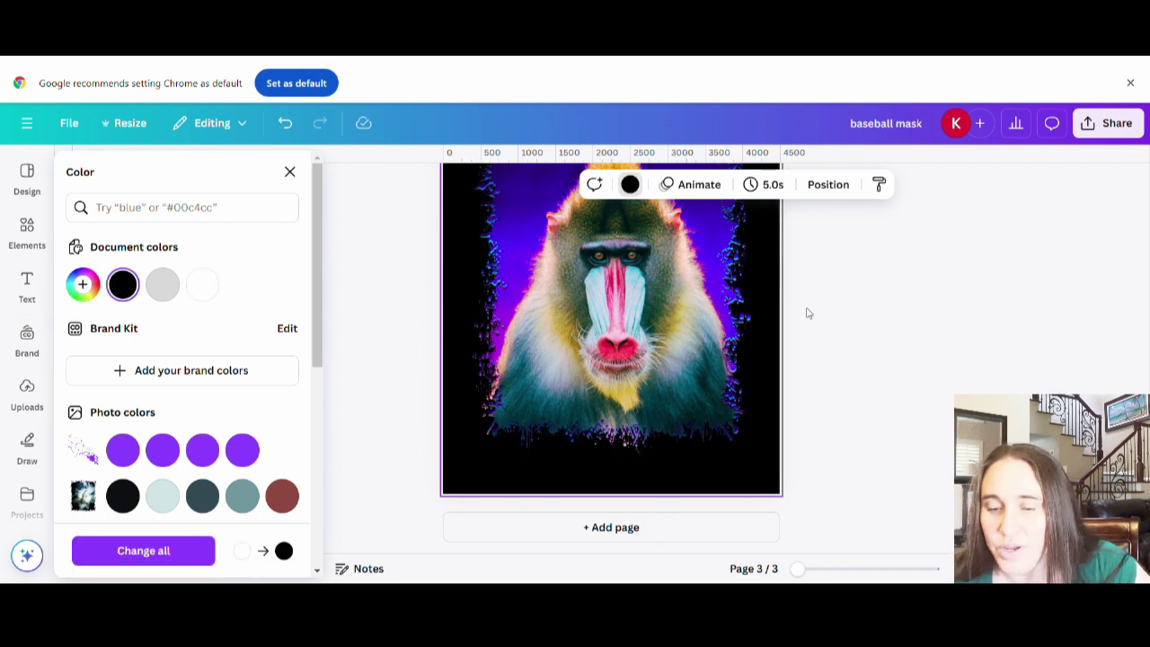
{"action": "left_click", "coordinate": [858, 333]}
{"action": "scroll", "coordinate": [853, 331], "scroll_direction": "up", "scroll_amount": 2}
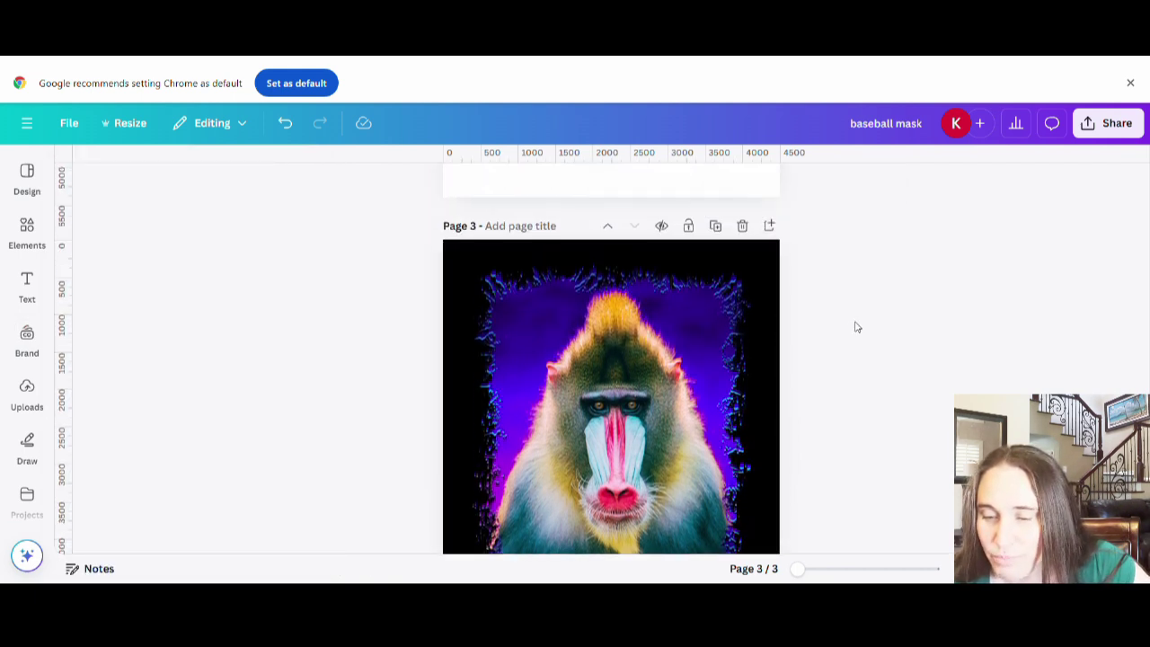
{"action": "scroll", "coordinate": [854, 322], "scroll_direction": "down", "scroll_amount": 1}
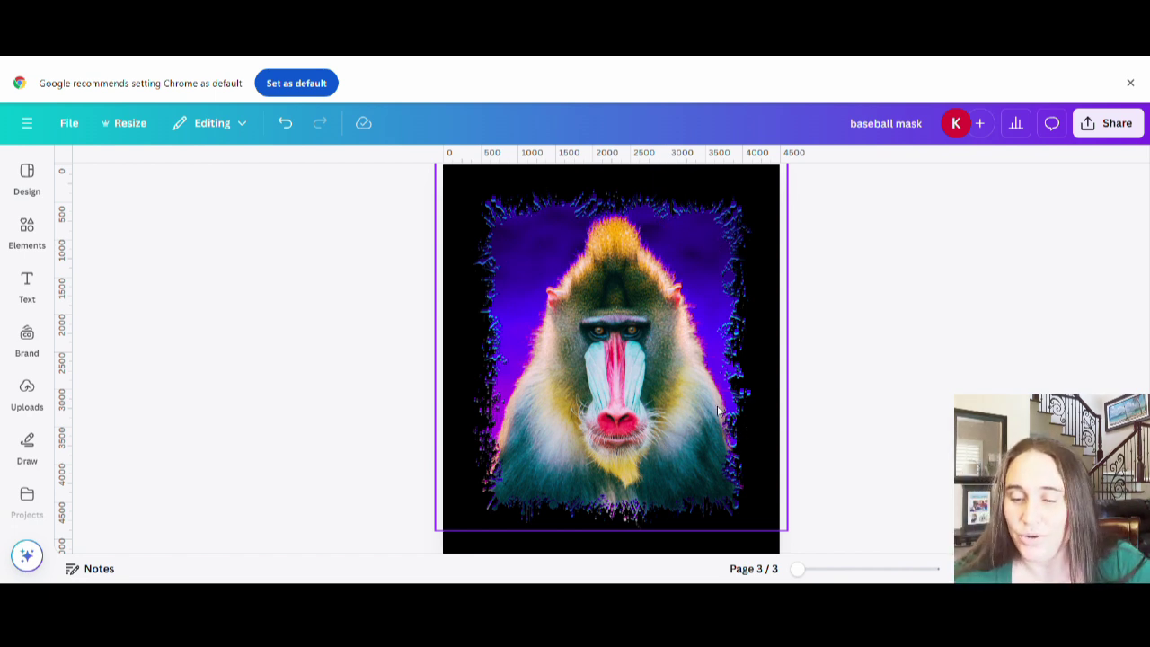
{"action": "scroll", "coordinate": [957, 213], "scroll_direction": "down", "scroll_amount": 1}
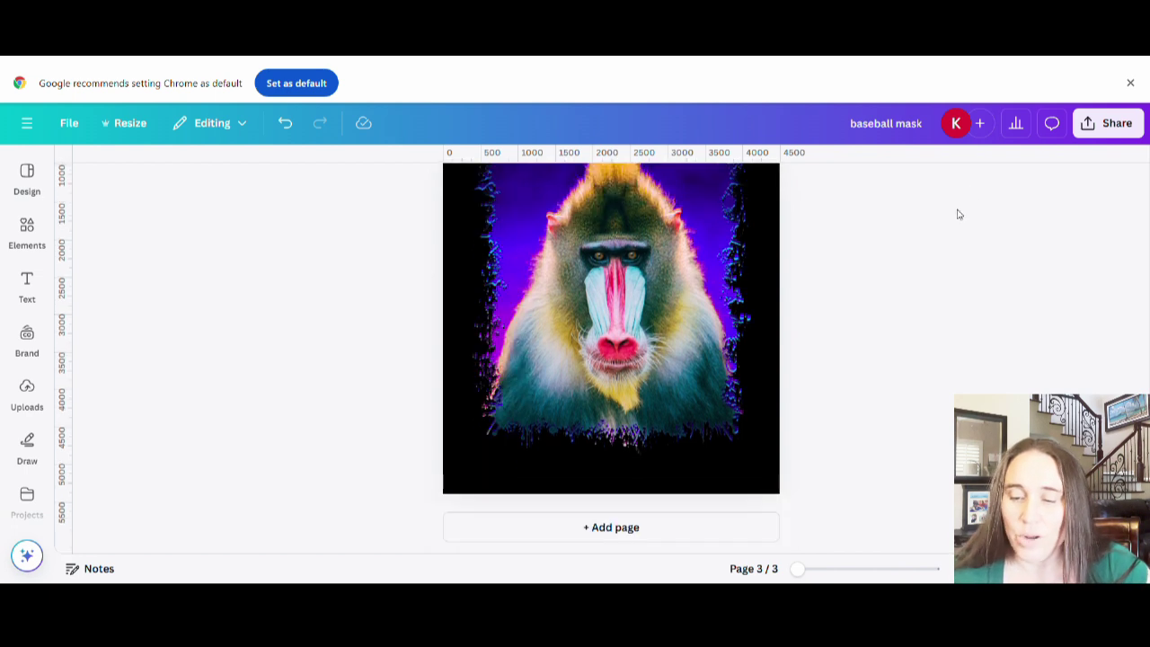
{"action": "scroll", "coordinate": [959, 215], "scroll_direction": "up", "scroll_amount": 3}
{"action": "scroll", "coordinate": [961, 220], "scroll_direction": "down", "scroll_amount": 1}
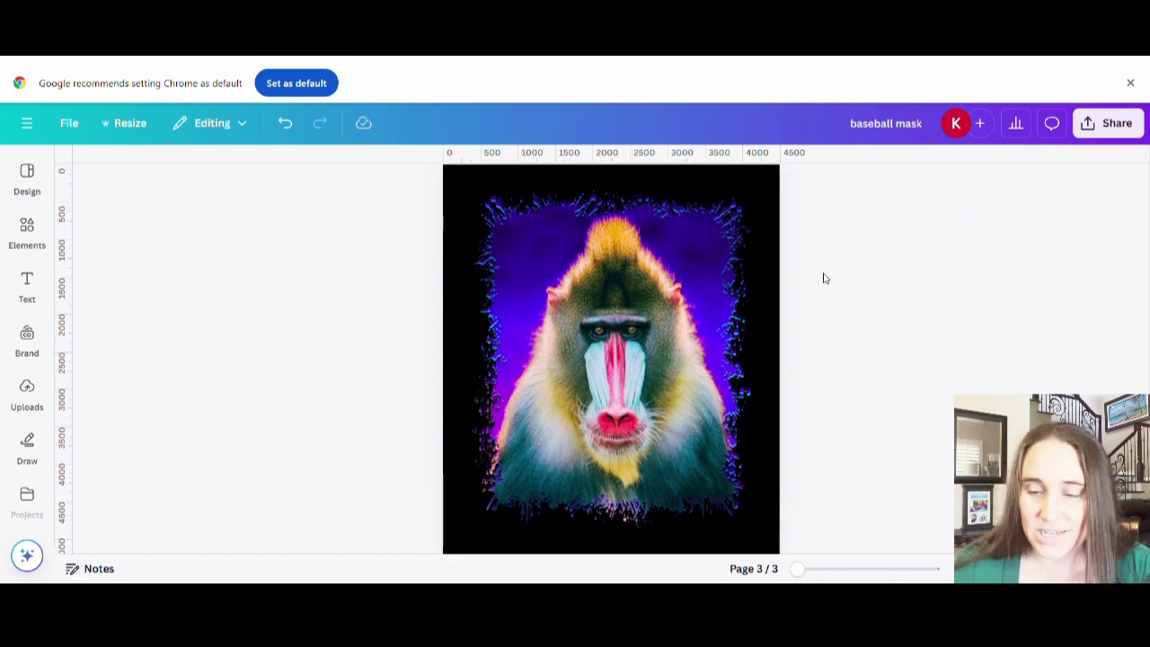
Step: Add a text box reading "Dare To Be Yourself" over the mandrill design
{"action": "key", "text": "t"}
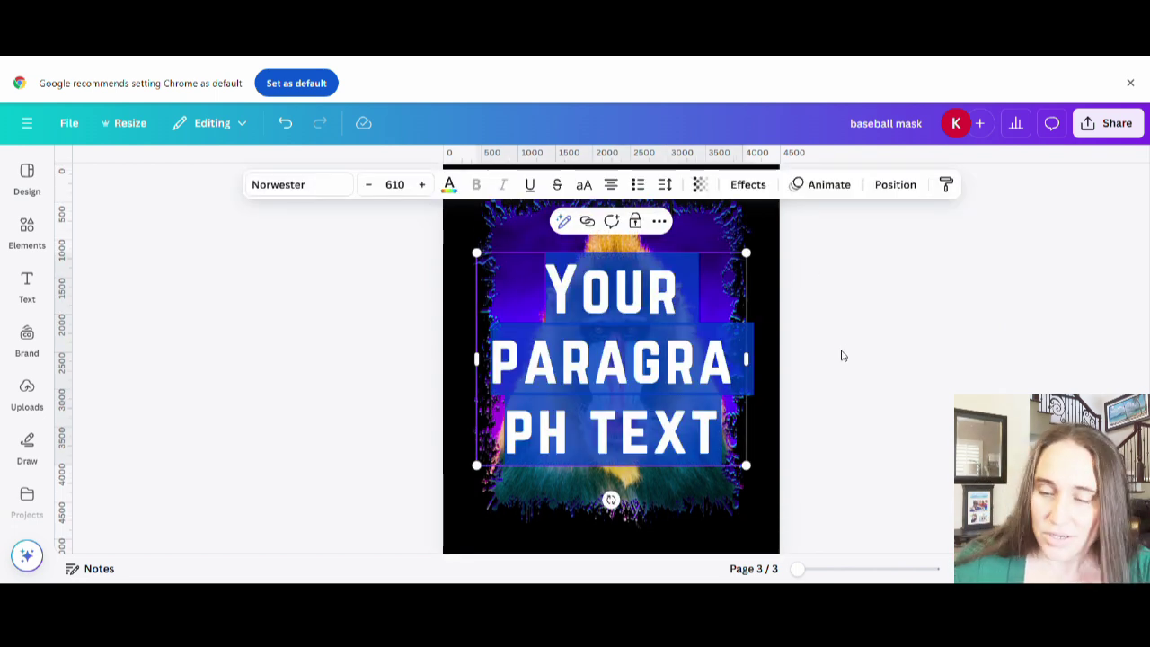
{"action": "type", "text": "DARE"}
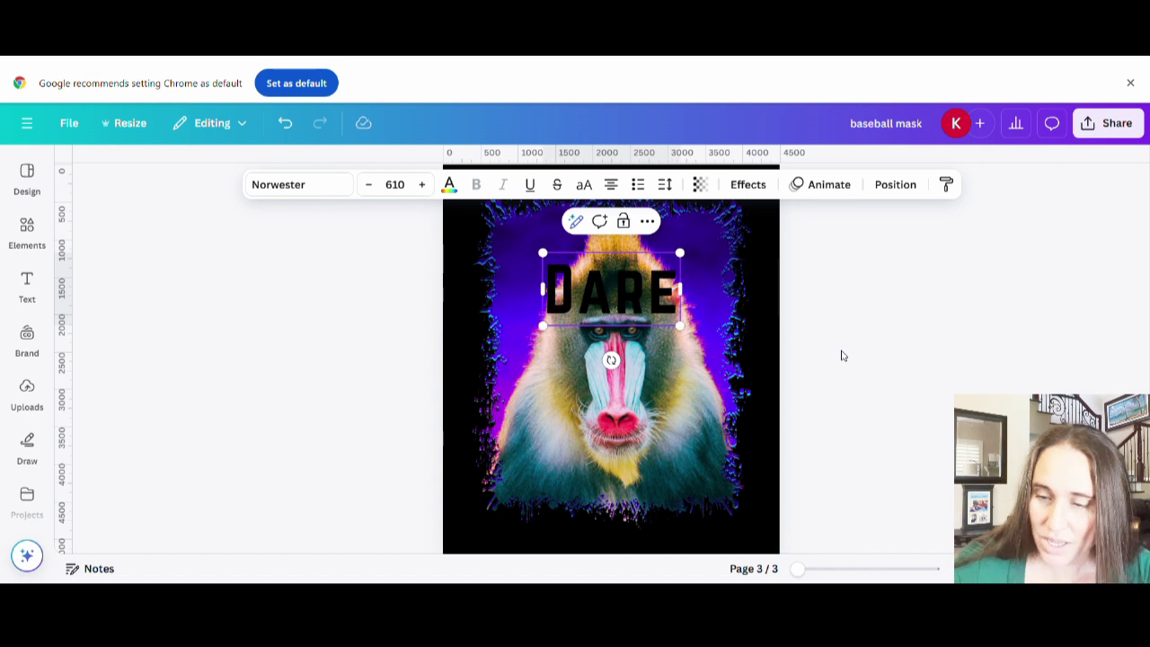
{"action": "type", "text": " TO B"}
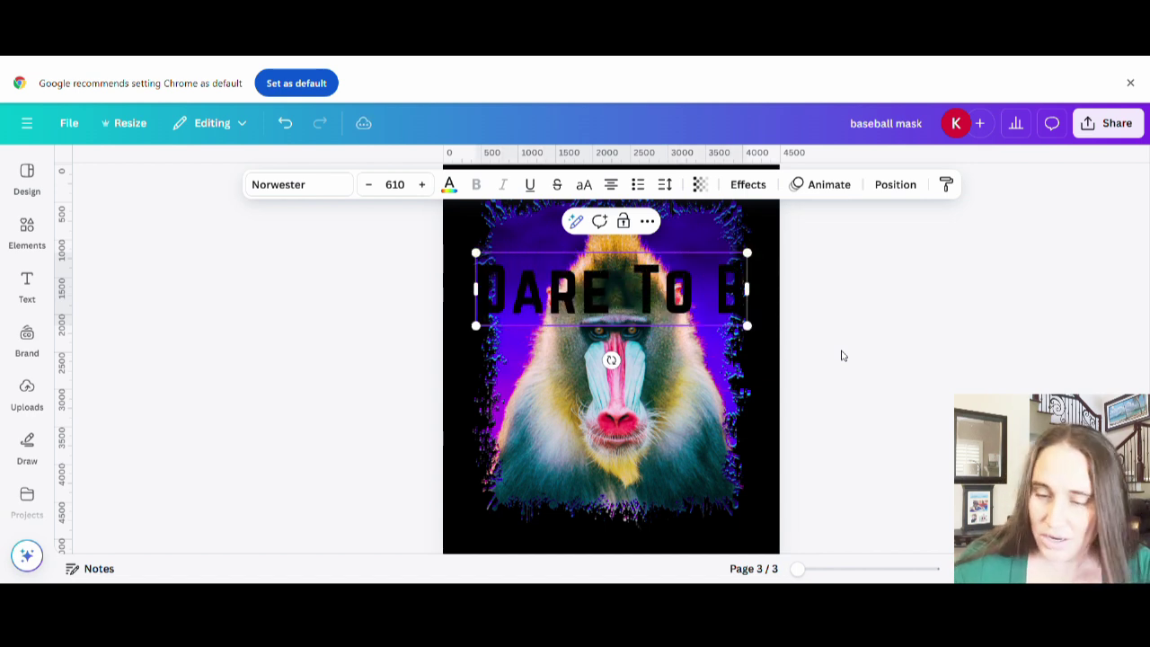
{"action": "type", "text": "E DI"}
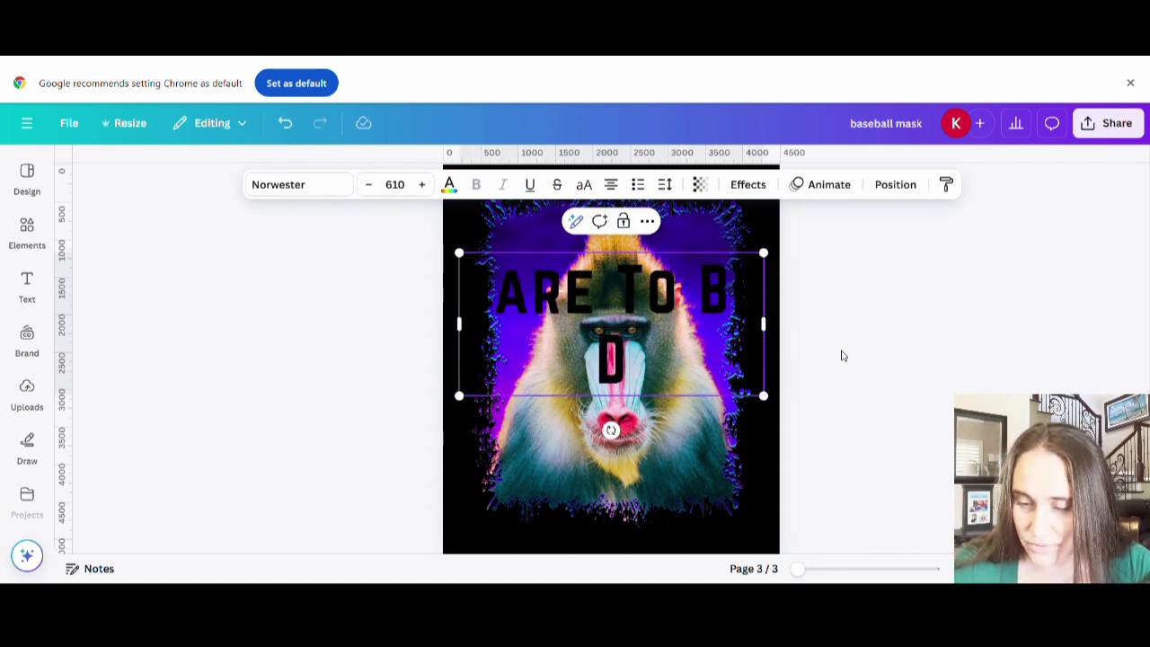
{"action": "key", "text": "BackSpace"}
{"action": "key", "text": "BackSpace"}
{"action": "type", "text": "YO"}
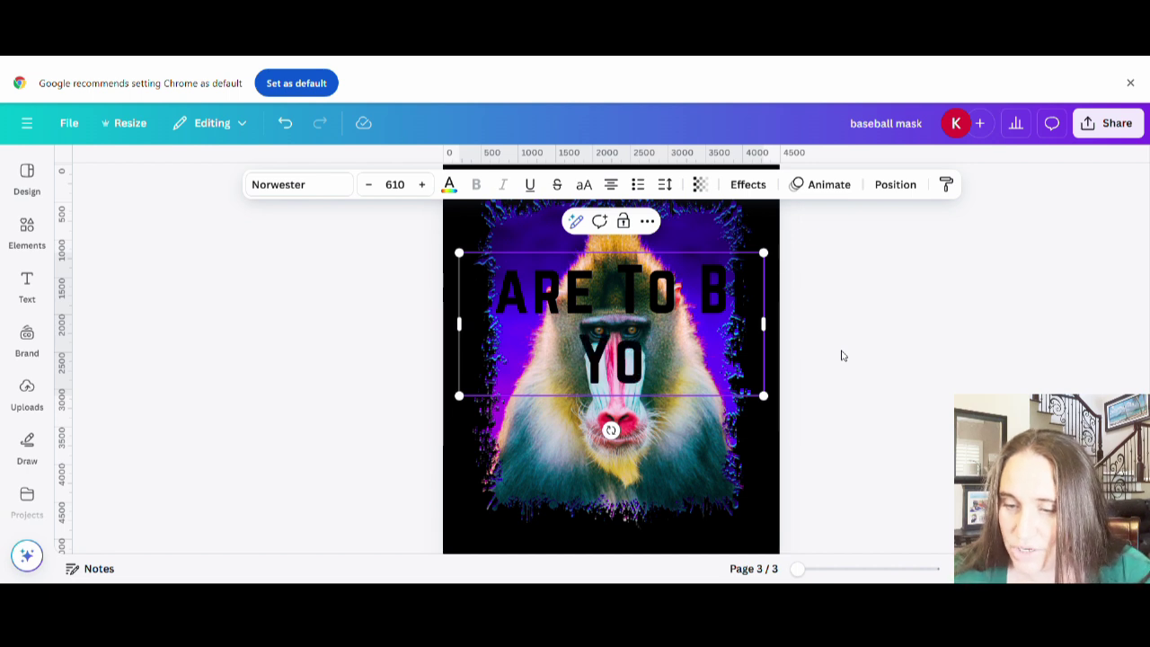
{"action": "type", "text": "URSELF"}
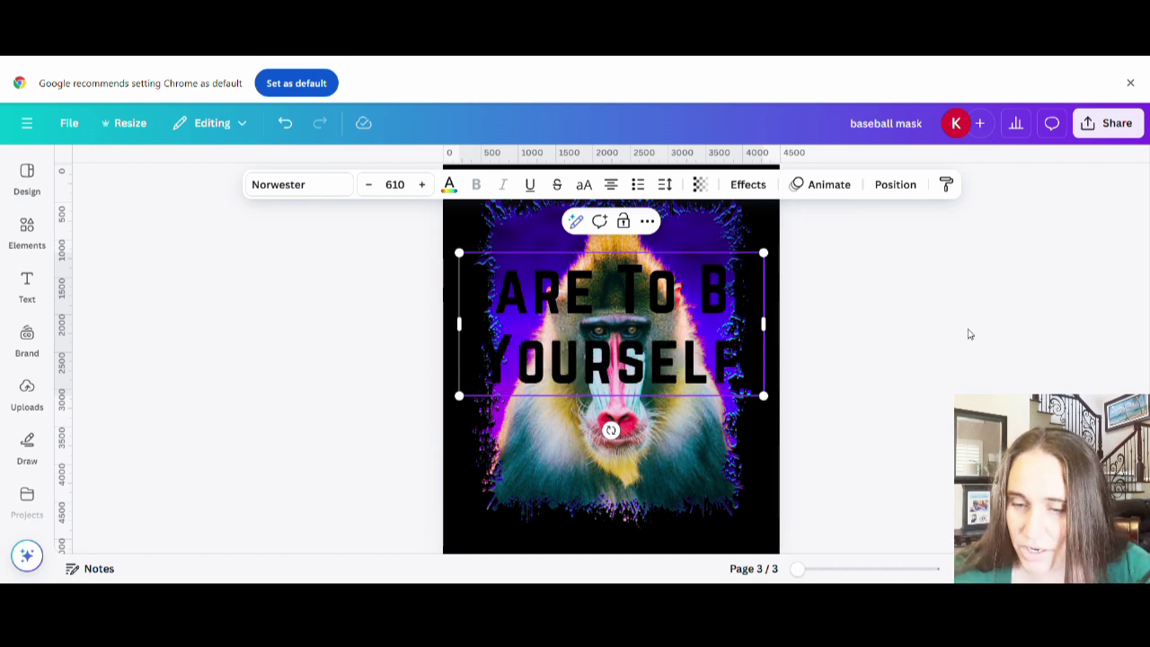
{"action": "left_click", "coordinate": [966, 334]}
Step: Change the color of the "Dare To Be Yourself" text to white
{"action": "left_click", "coordinate": [503, 269]}
{"action": "left_click", "coordinate": [456, 193]}
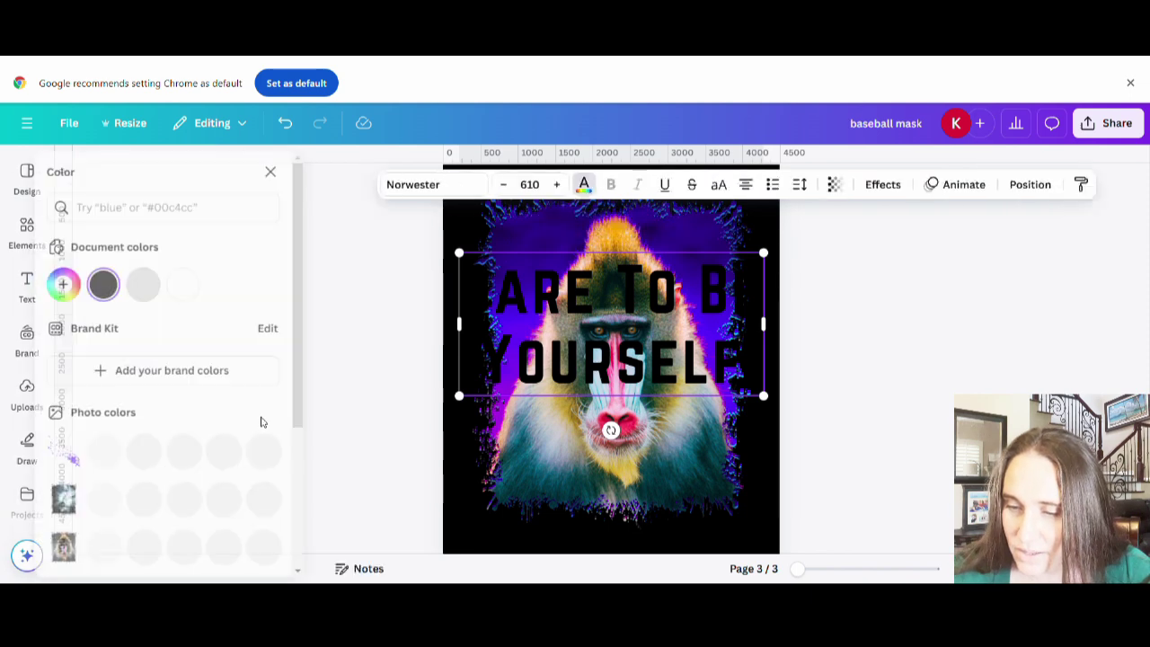
{"action": "left_click", "coordinate": [203, 284]}
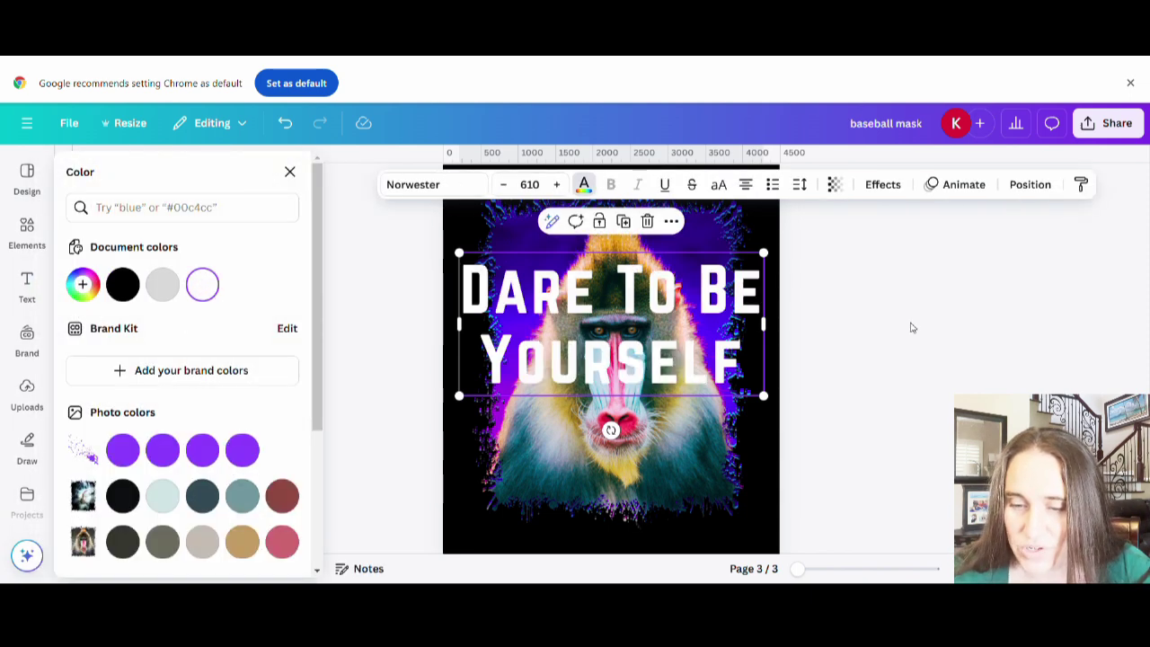
{"action": "left_click", "coordinate": [289, 171]}
Step: Scale the text down to font size 326 and place it over the lower right corner of the splatter frame
{"action": "left_click_drag", "start_coordinate": [763, 252], "coordinate": [732, 268]}
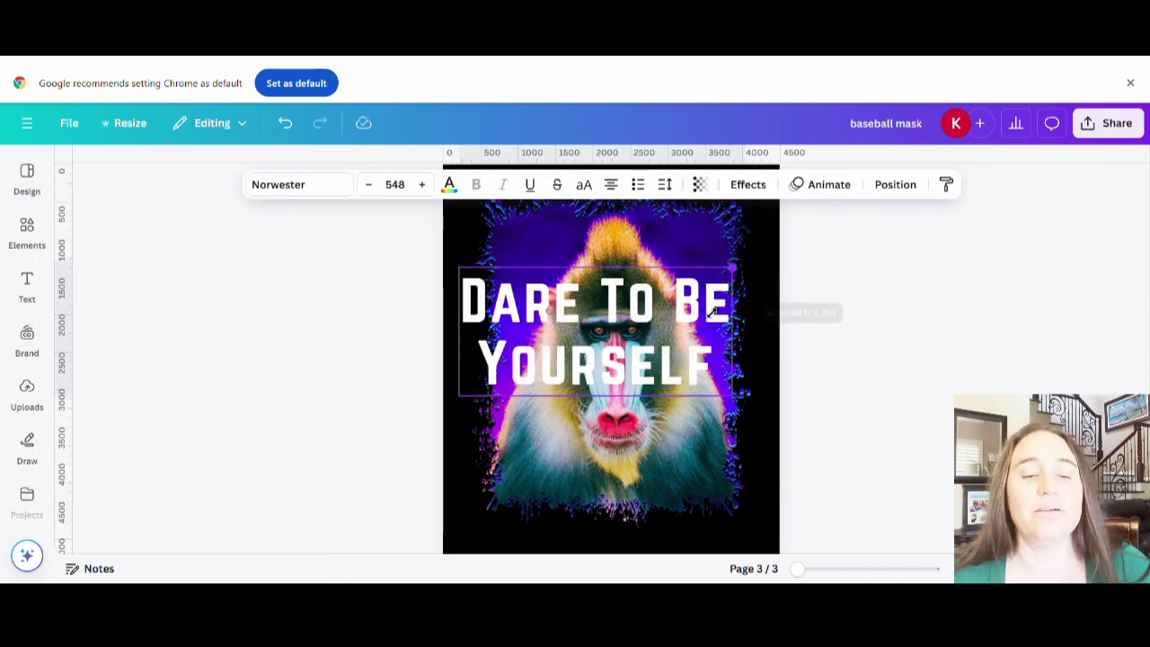
{"action": "left_click_drag", "start_coordinate": [714, 310], "coordinate": [624, 322]}
{"action": "left_click_drag", "start_coordinate": [567, 372], "coordinate": [679, 514]}
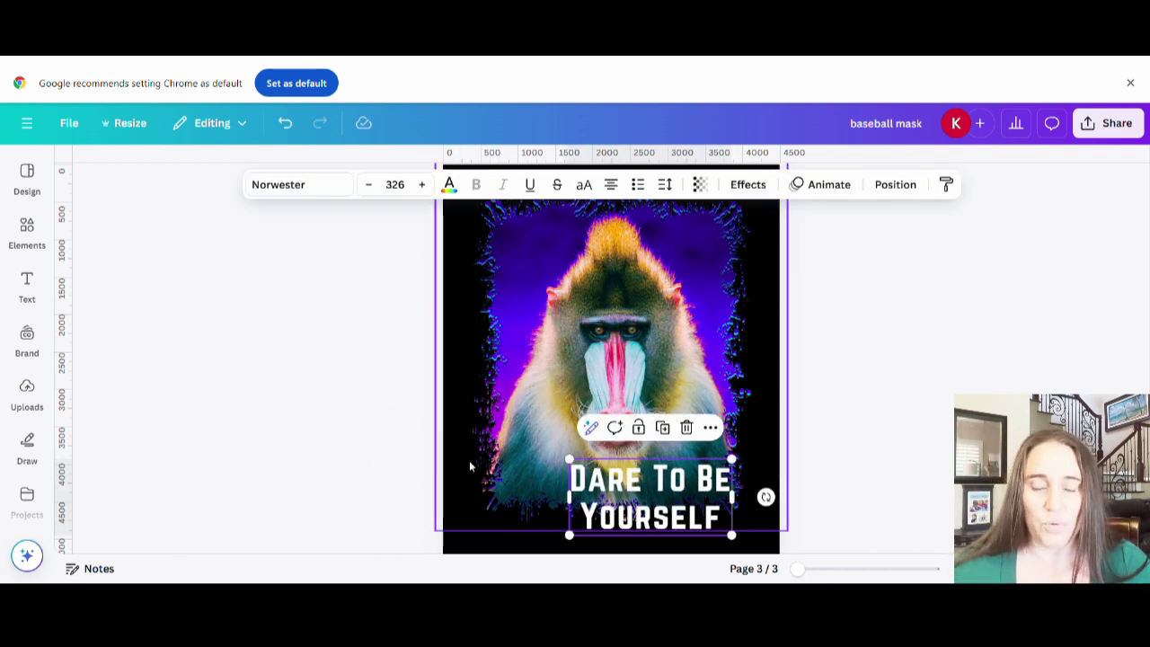
Step: Search the fonts for "Al" and set the "Dare To Be Yourself" text in Almonade Regular
{"action": "left_click", "coordinate": [277, 185]}
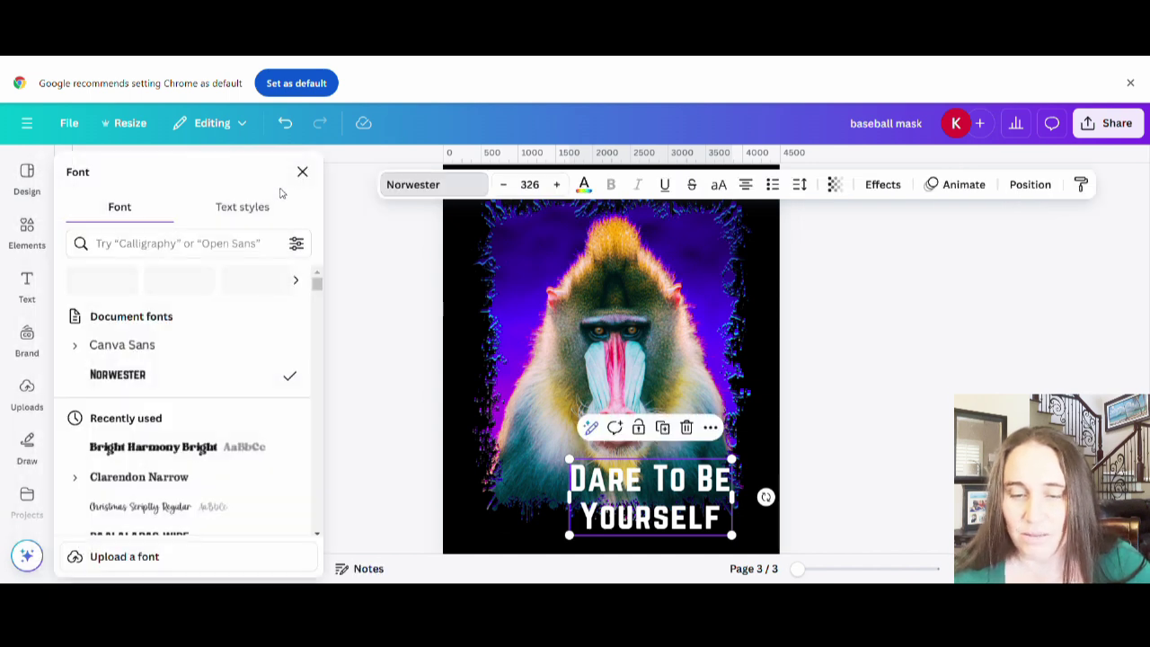
{"action": "left_click", "coordinate": [180, 245]}
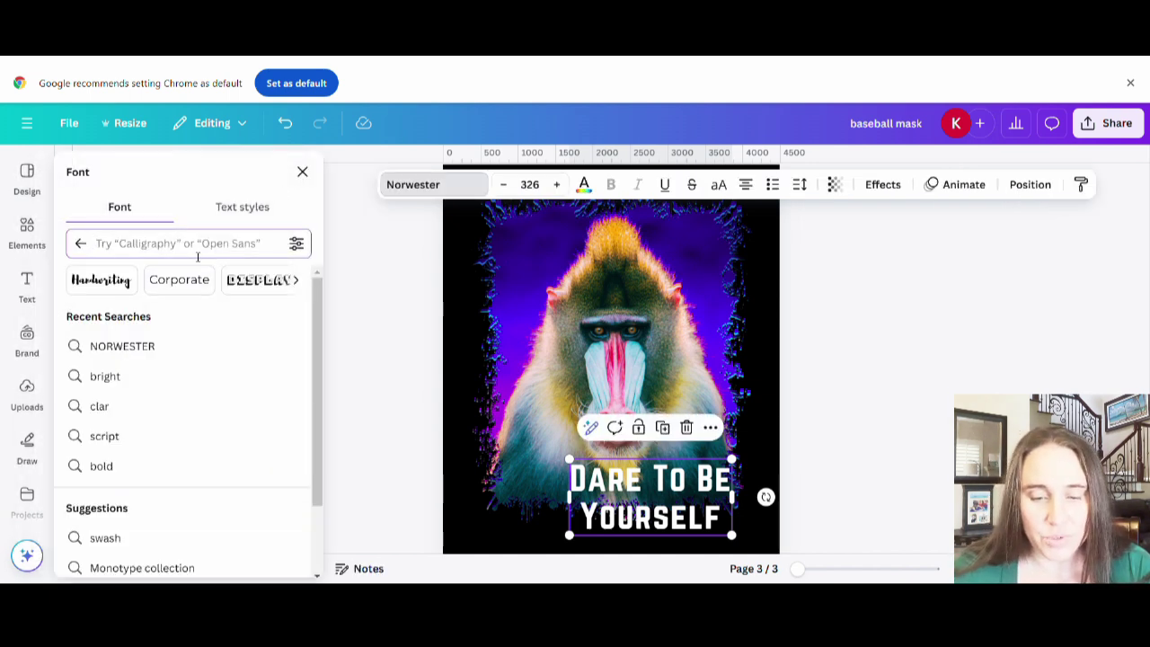
{"action": "type", "text": "Al"}
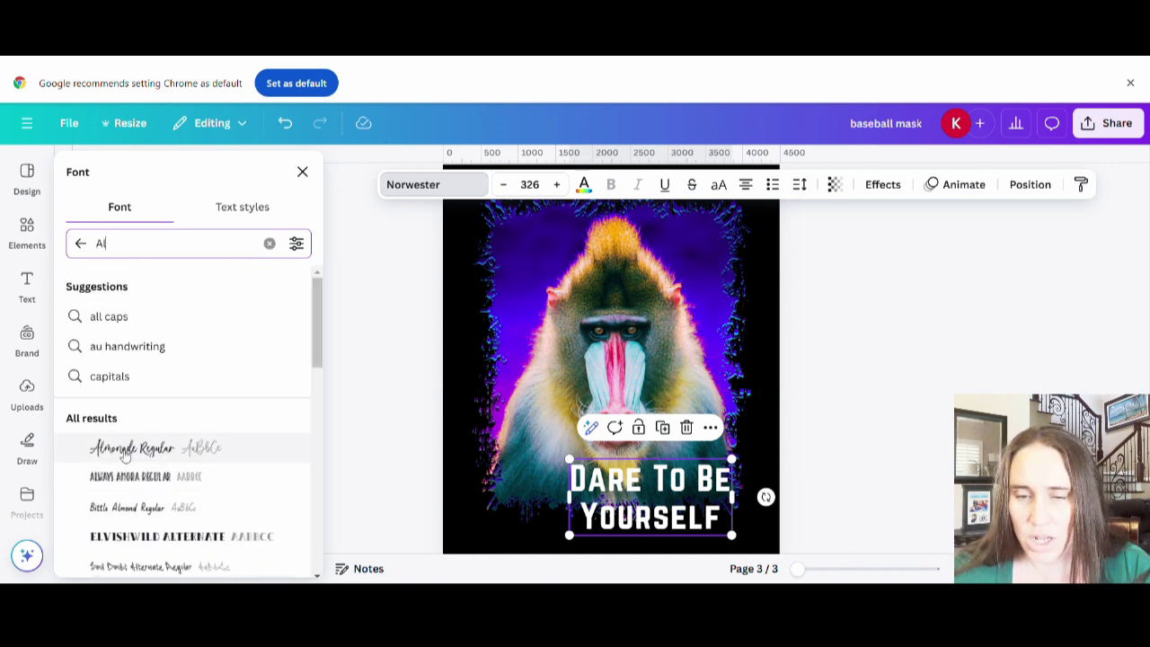
{"action": "left_click", "coordinate": [126, 453]}
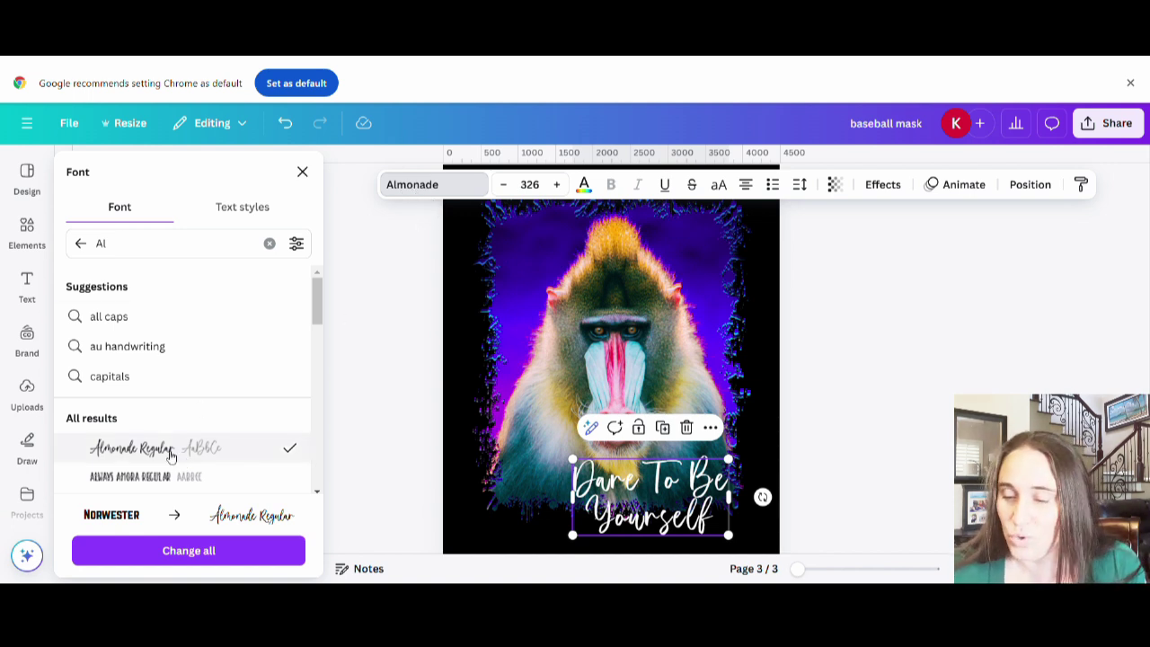
{"action": "left_click", "coordinate": [387, 315]}
{"action": "left_click", "coordinate": [903, 319]}
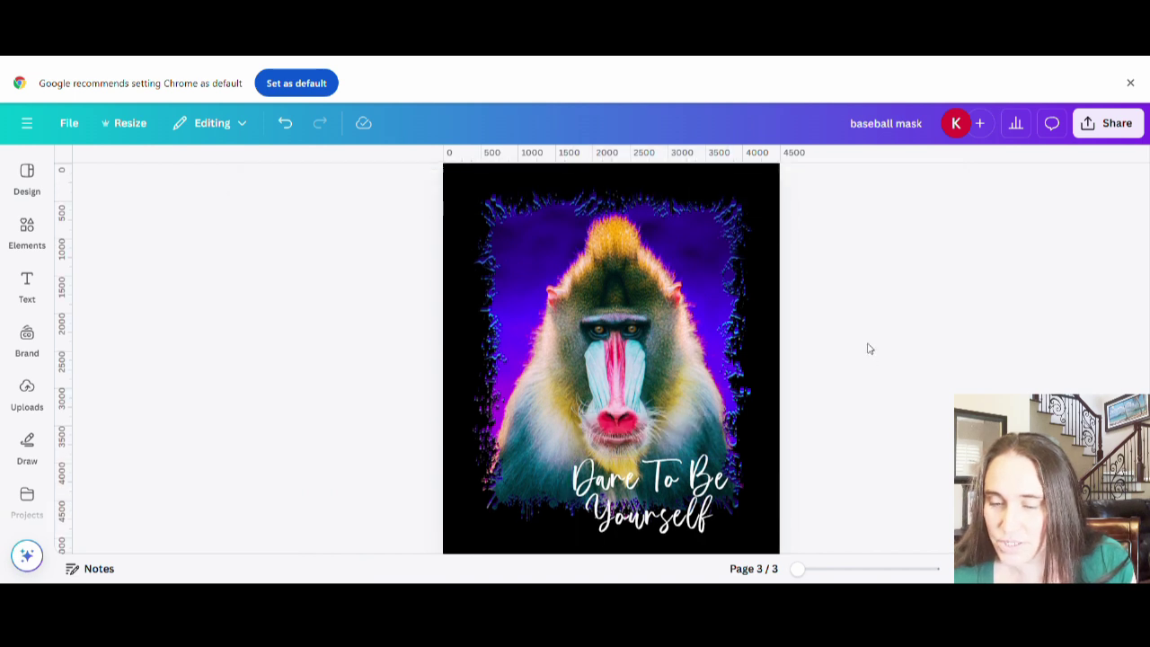
Step: Indent the word "Yourself" on the slogan's second line so it is offset to the right of the first line
{"action": "scroll", "coordinate": [868, 349], "scroll_direction": "down", "scroll_amount": 1}
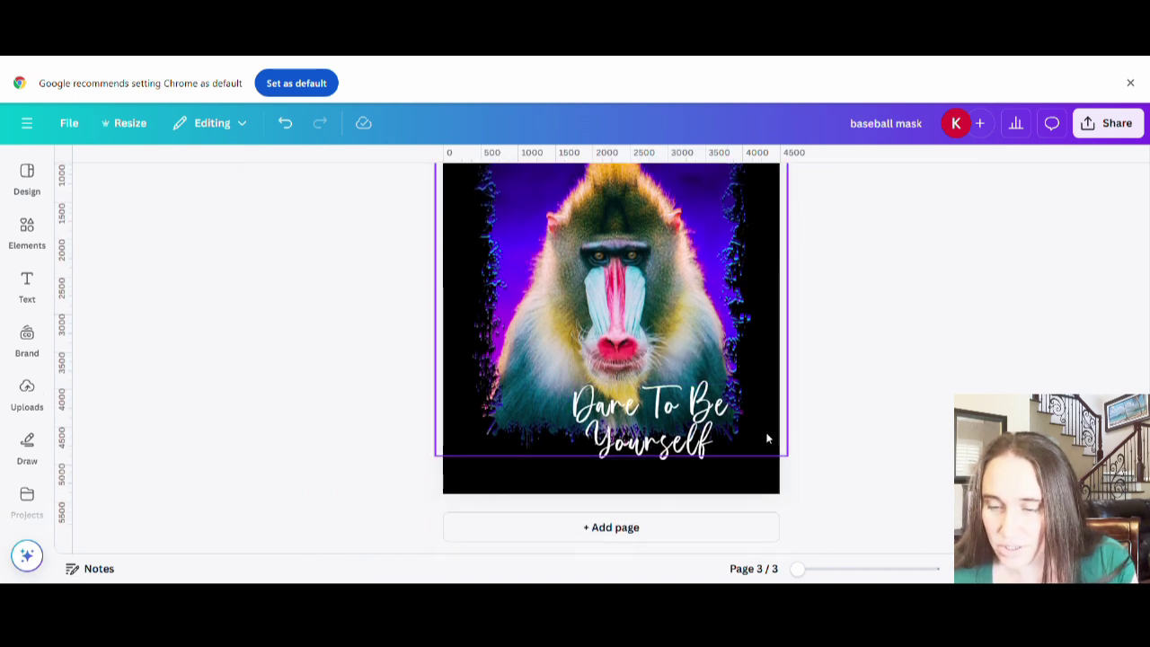
{"action": "left_click", "coordinate": [583, 458]}
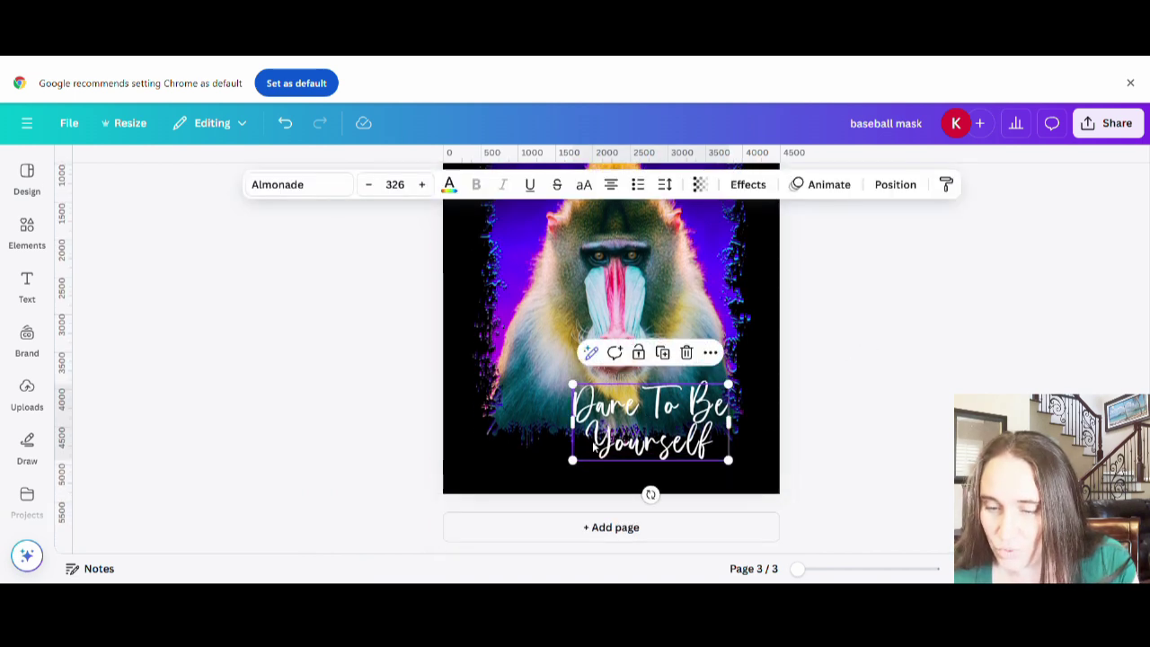
{"action": "left_click", "coordinate": [593, 447]}
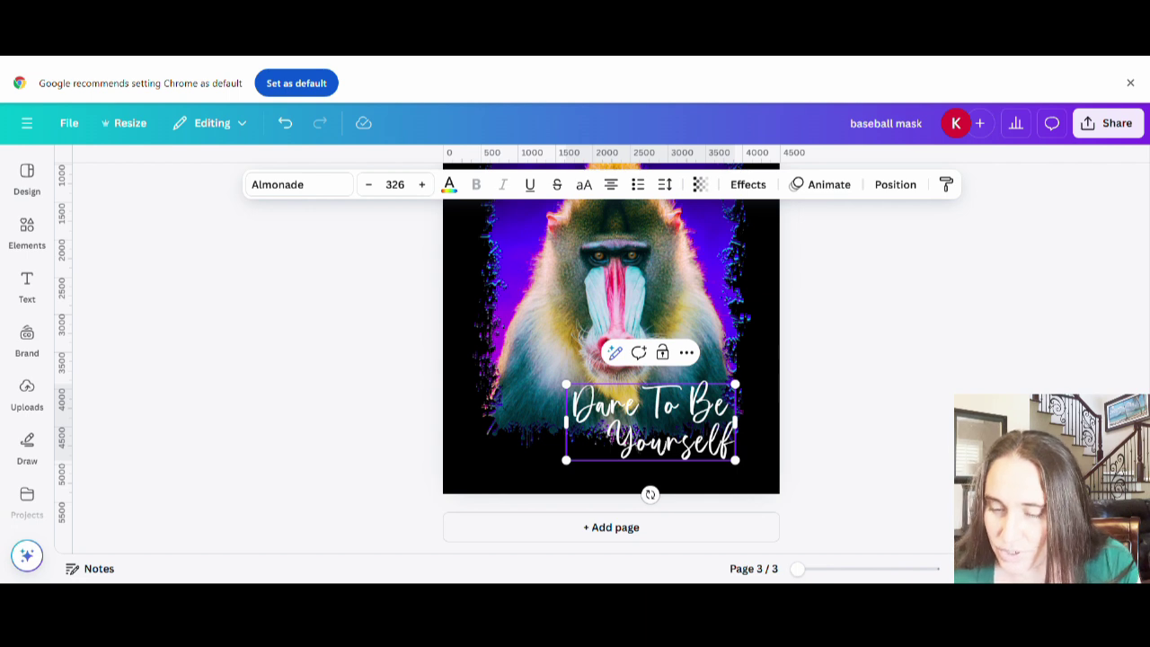
{"action": "left_click", "coordinate": [892, 388]}
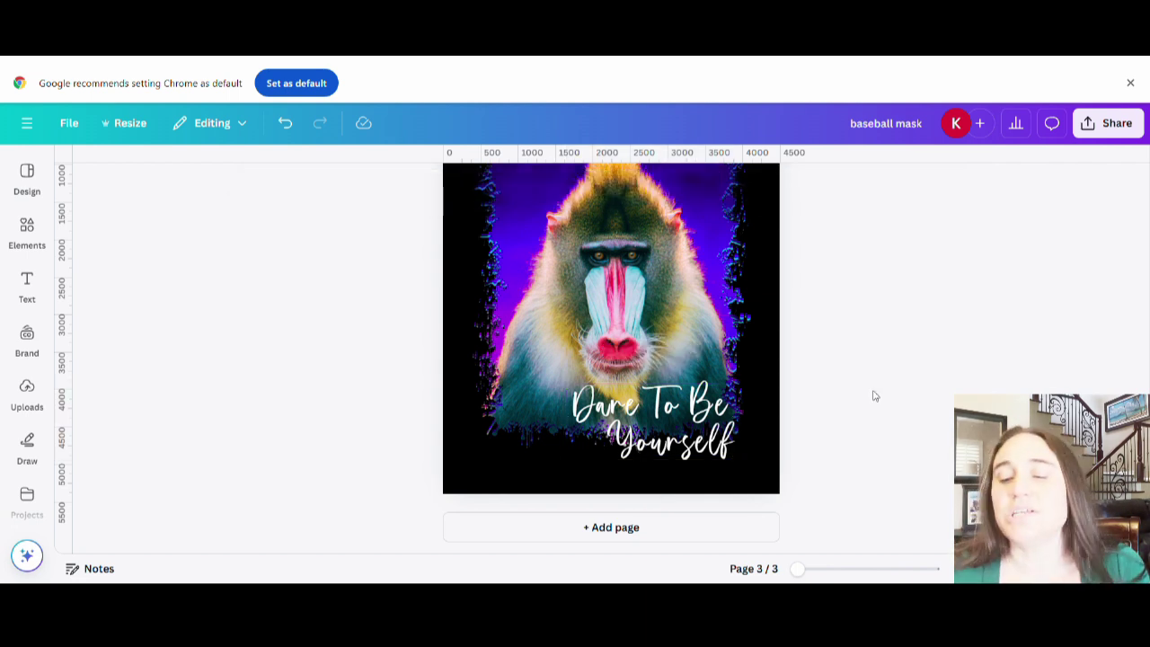
Step: Tilt the slogan upward to the right, scale it to font size 287 and place it over the frame's lower right corner
{"action": "left_click", "coordinate": [669, 443]}
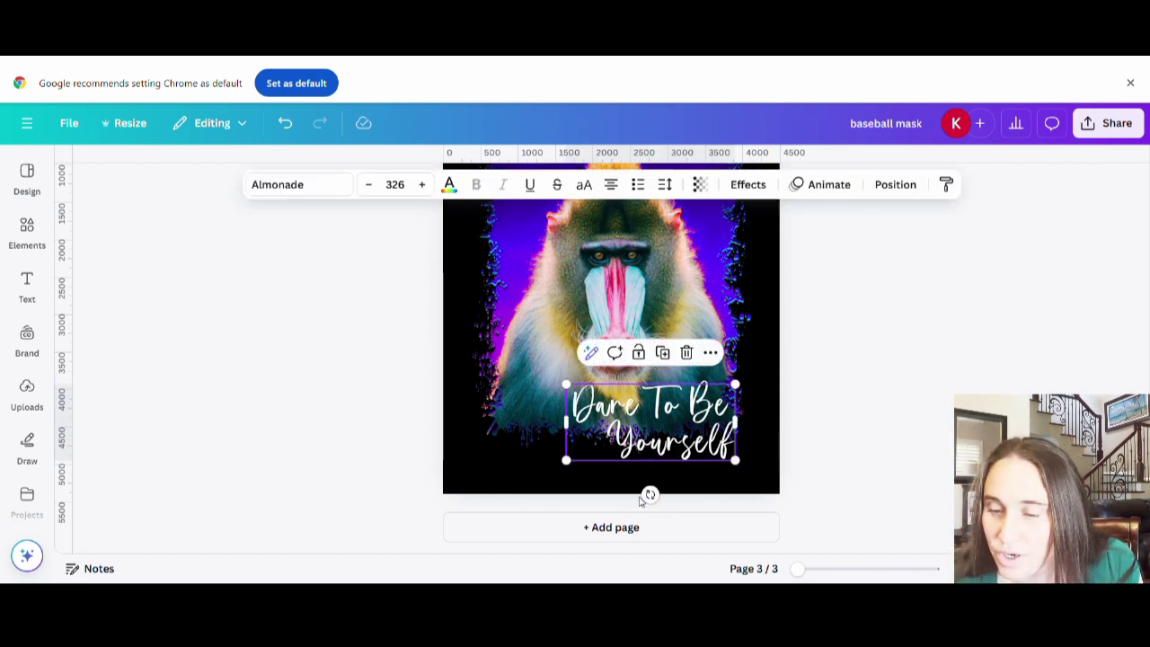
{"action": "left_click_drag", "start_coordinate": [661, 504], "coordinate": [669, 496]}
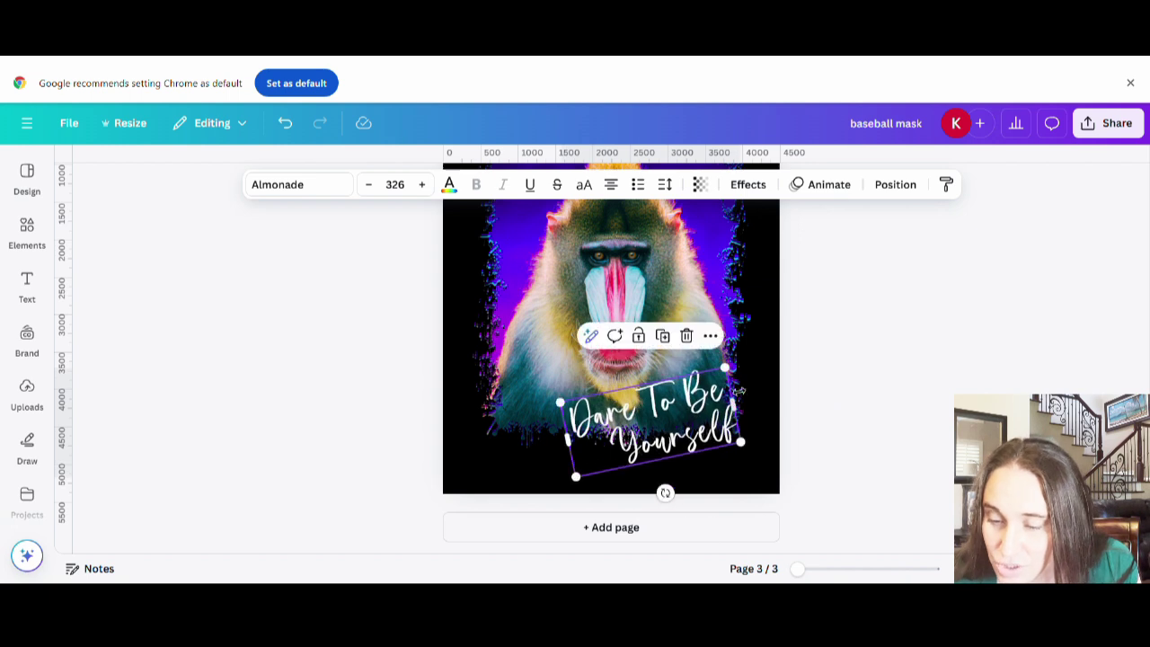
{"action": "left_click_drag", "start_coordinate": [737, 370], "coordinate": [676, 404]}
{"action": "left_click_drag", "start_coordinate": [640, 458], "coordinate": [618, 470]}
{"action": "mouse_move", "coordinate": [696, 433]}
{"action": "left_mouse_down"}
{"action": "mouse_move", "coordinate": [762, 458]}
{"action": "mouse_move", "coordinate": [756, 442]}
{"action": "mouse_move", "coordinate": [694, 434]}
{"action": "left_mouse_up"}
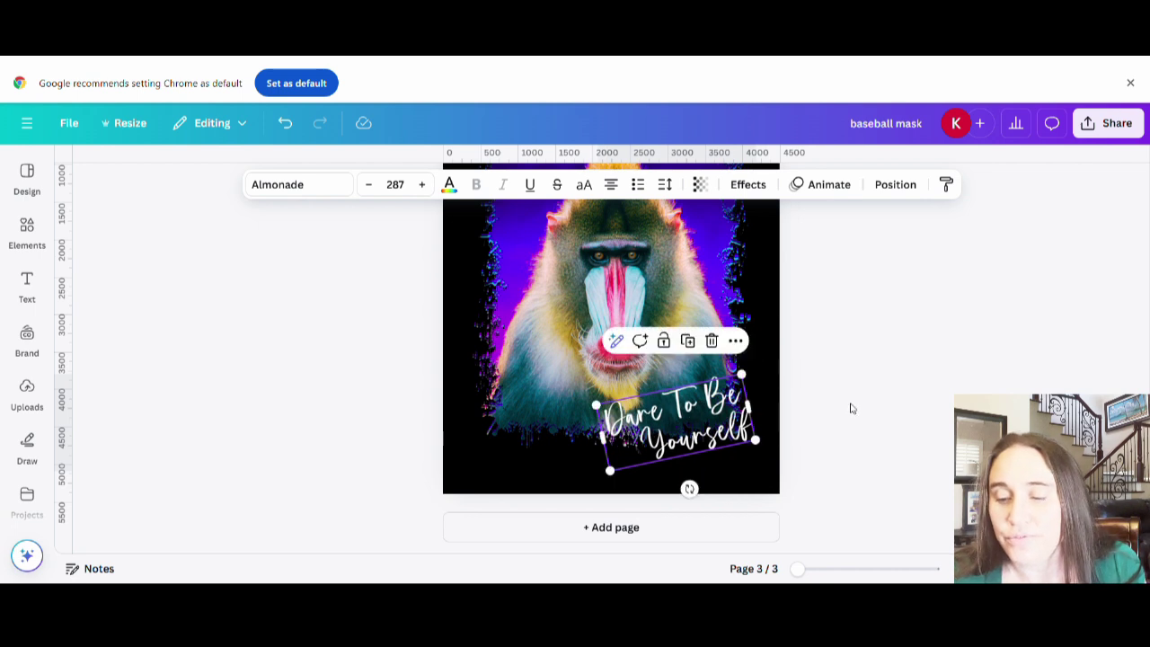
{"action": "left_click", "coordinate": [907, 397]}
Step: Apply an Outline effect to the slogan in black with a thickness of 29
{"action": "left_click", "coordinate": [718, 410]}
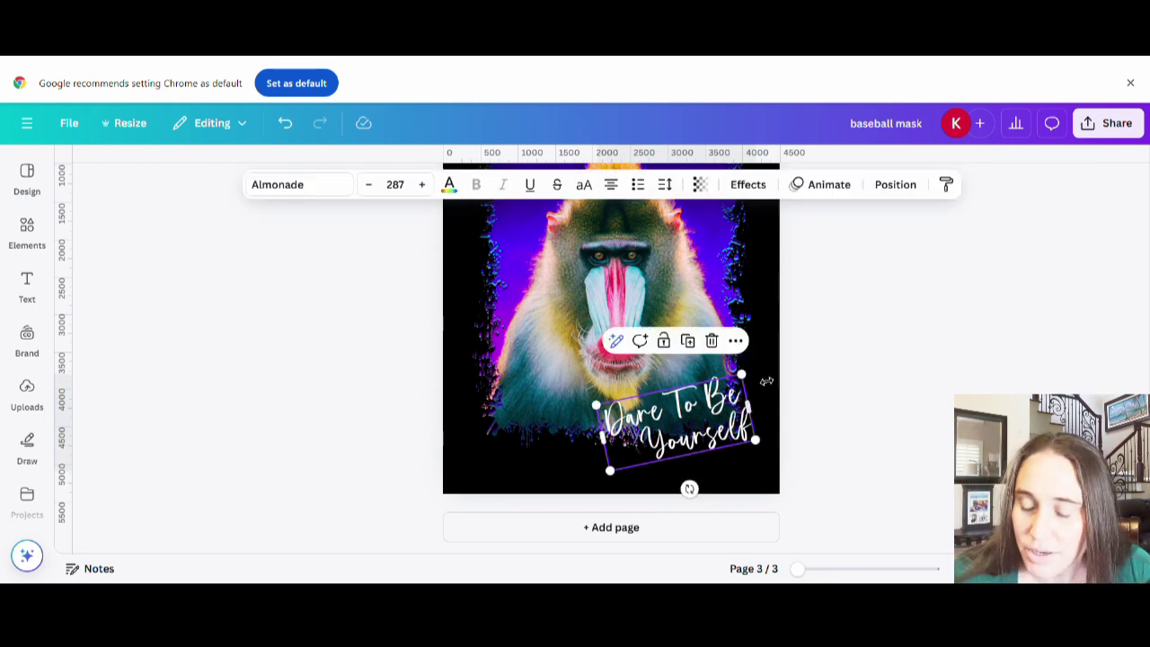
{"action": "left_click", "coordinate": [747, 184]}
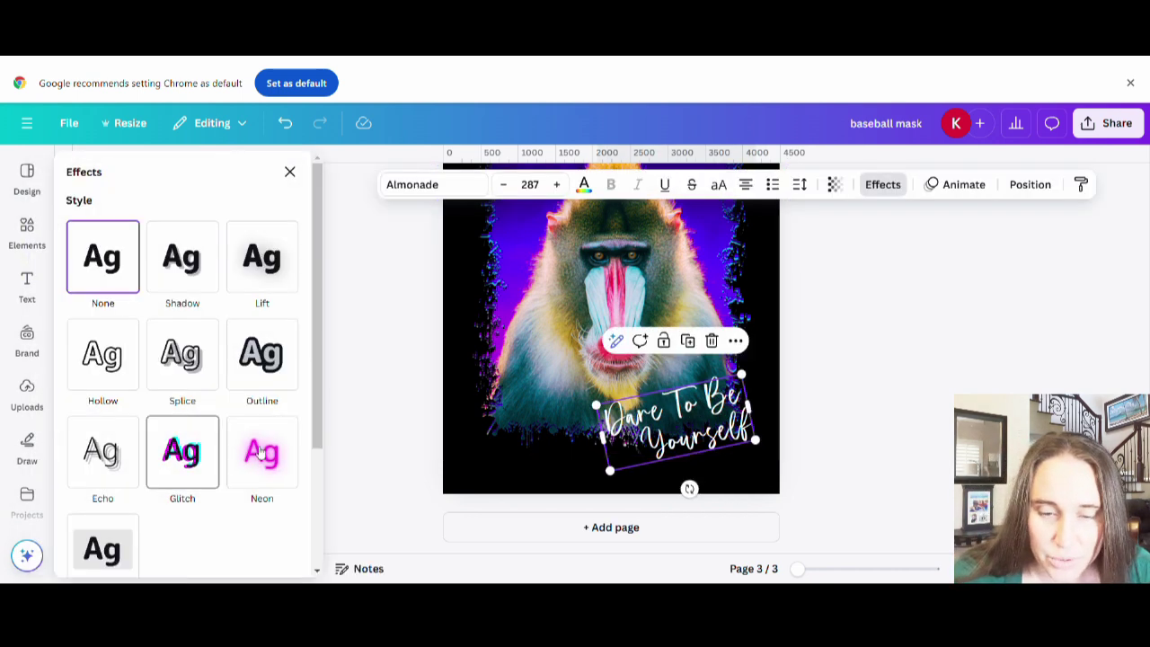
{"action": "left_click", "coordinate": [285, 366]}
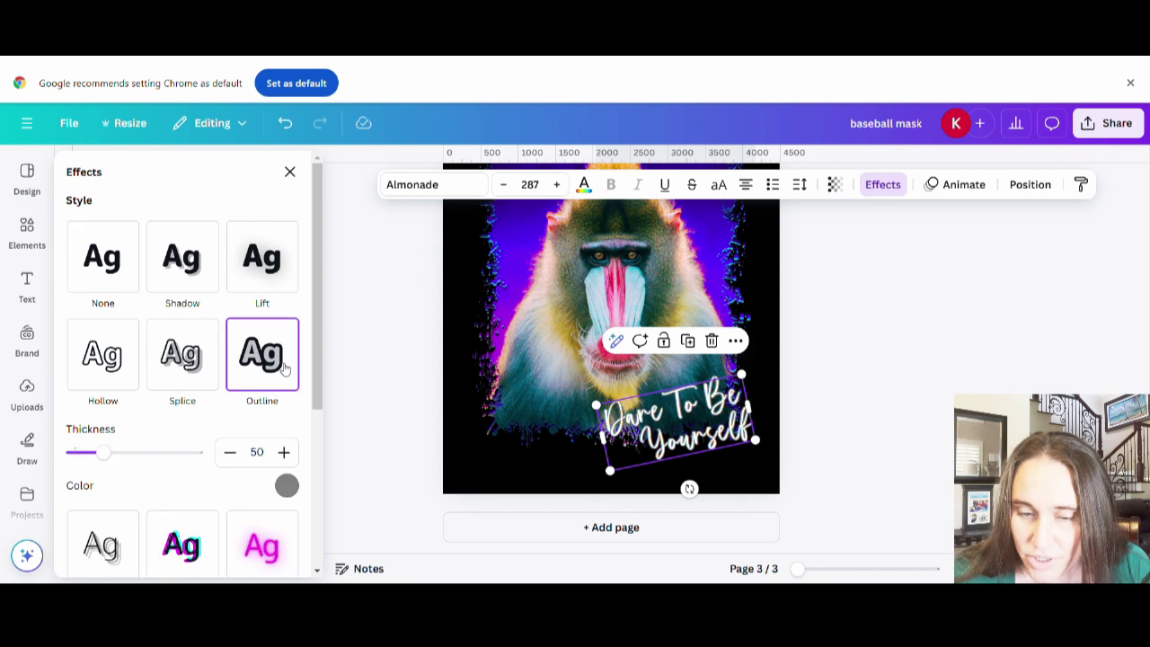
{"action": "left_click", "coordinate": [286, 485]}
{"action": "left_click", "coordinate": [116, 332]}
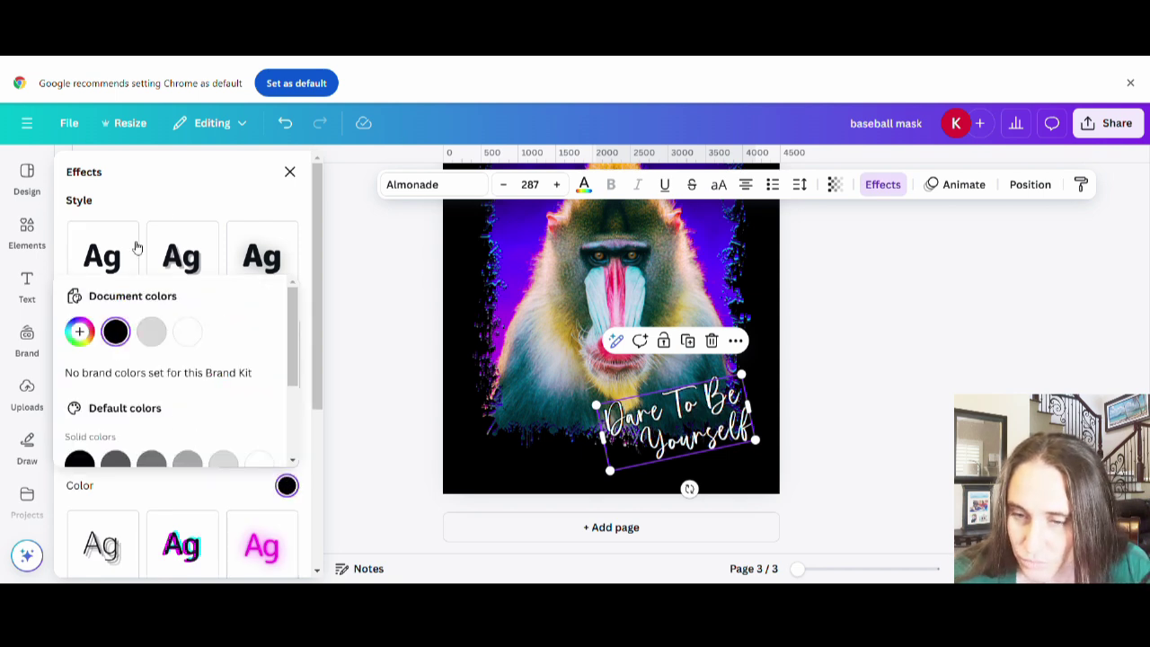
{"action": "left_click", "coordinate": [178, 188]}
{"action": "left_click_drag", "start_coordinate": [104, 457], "coordinate": [99, 455]}
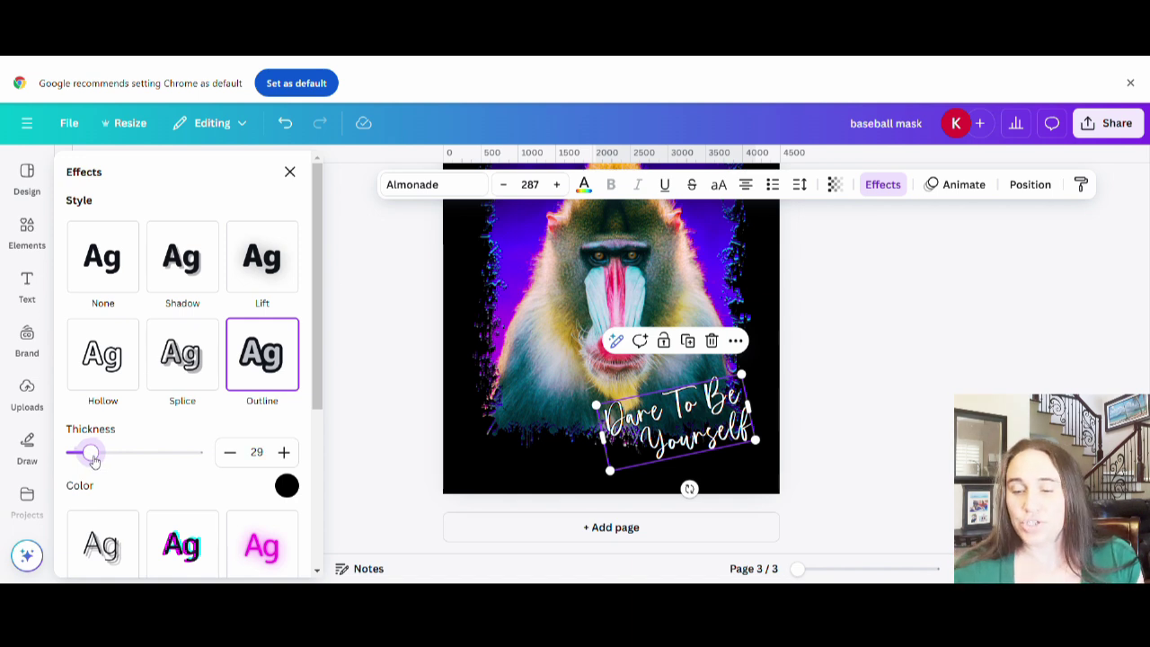
{"action": "left_click", "coordinate": [894, 413]}
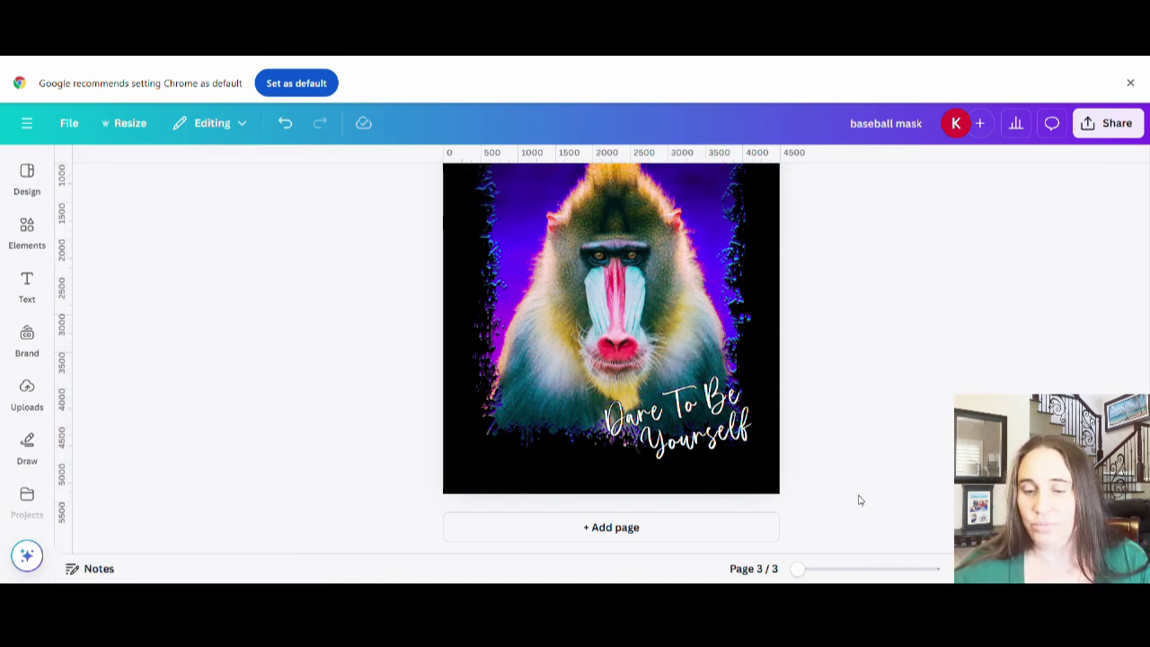
Step: Select the slogan and look through the "Al" font results for an alternative typeface
{"action": "scroll", "coordinate": [857, 500], "scroll_direction": "up", "scroll_amount": 3}
{"action": "scroll", "coordinate": [842, 483], "scroll_direction": "down", "scroll_amount": 2}
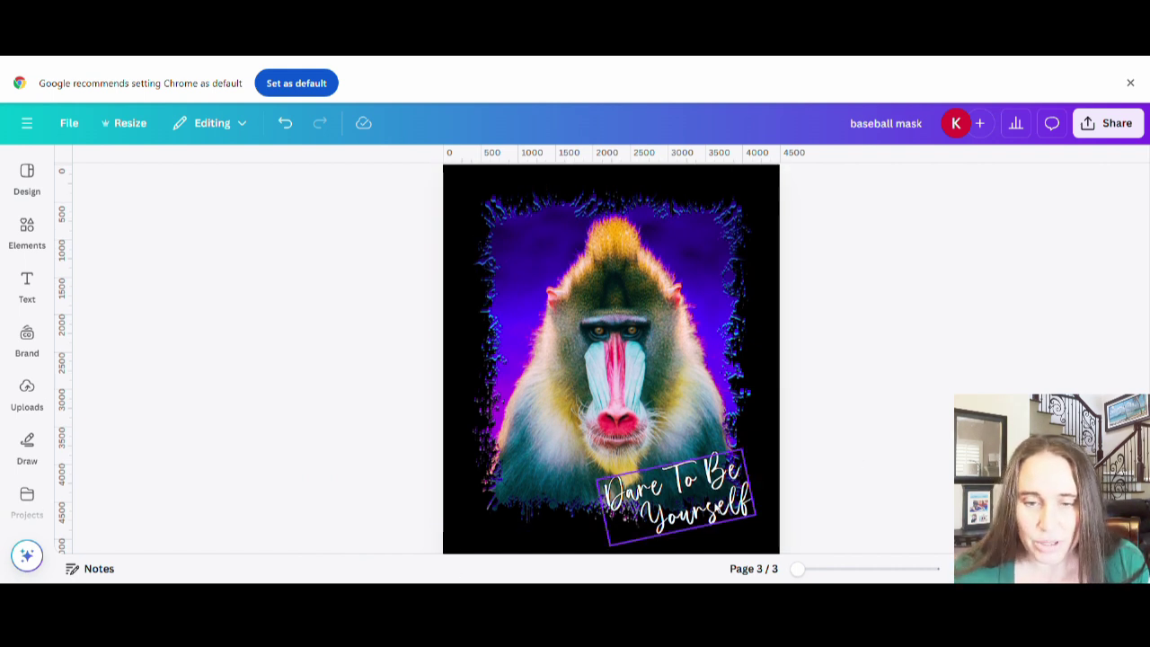
{"action": "left_click", "coordinate": [678, 492]}
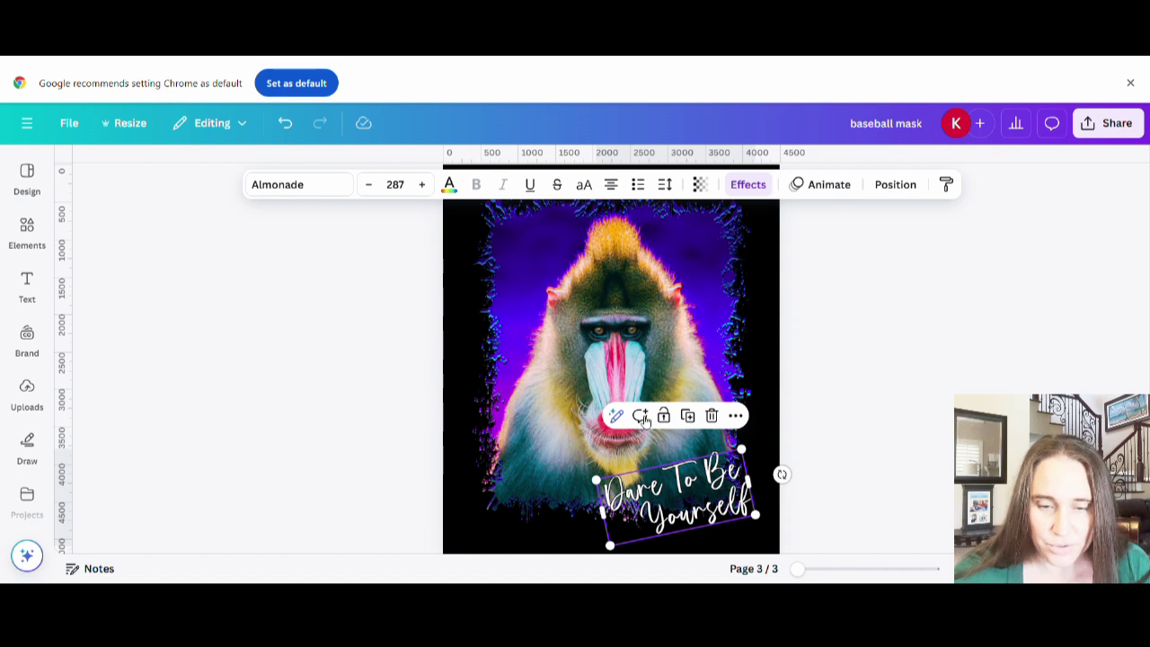
{"action": "left_click", "coordinate": [272, 185]}
{"action": "type", "text": "Al"}
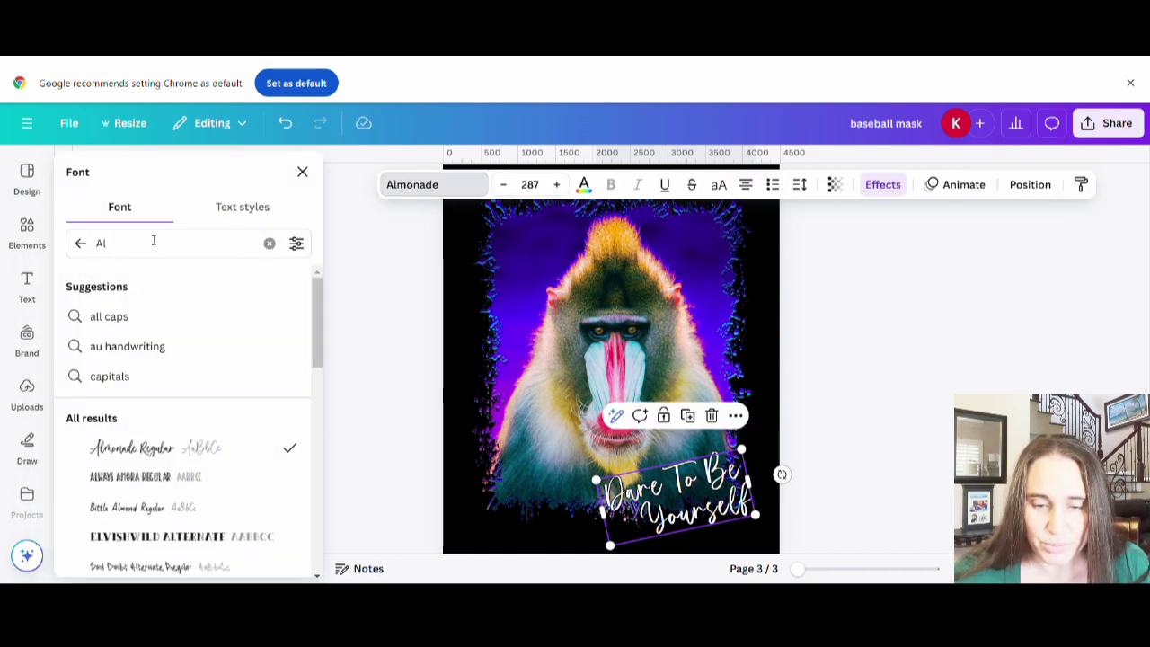
{"action": "scroll", "coordinate": [278, 398], "scroll_direction": "down", "scroll_amount": 3}
{"action": "scroll", "coordinate": [261, 407], "scroll_direction": "up", "scroll_amount": 1}
{"action": "scroll", "coordinate": [261, 407], "scroll_direction": "up", "scroll_amount": 2}
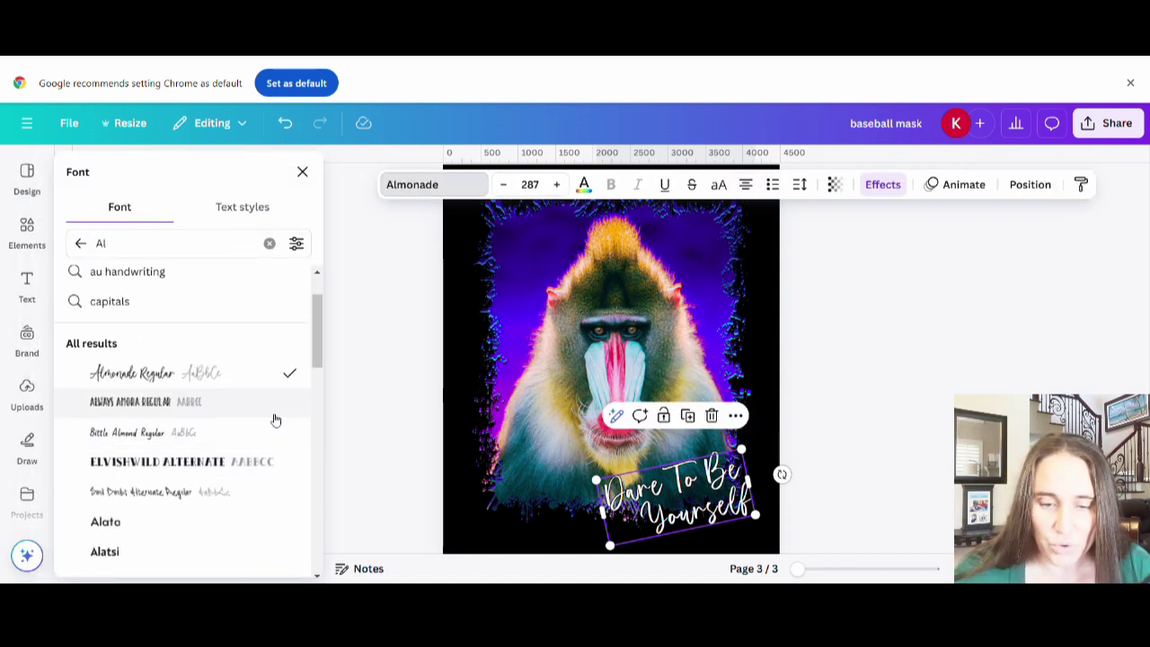
{"action": "scroll", "coordinate": [215, 387], "scroll_direction": "down", "scroll_amount": 8}
{"action": "scroll", "coordinate": [220, 382], "scroll_direction": "down", "scroll_amount": 2}
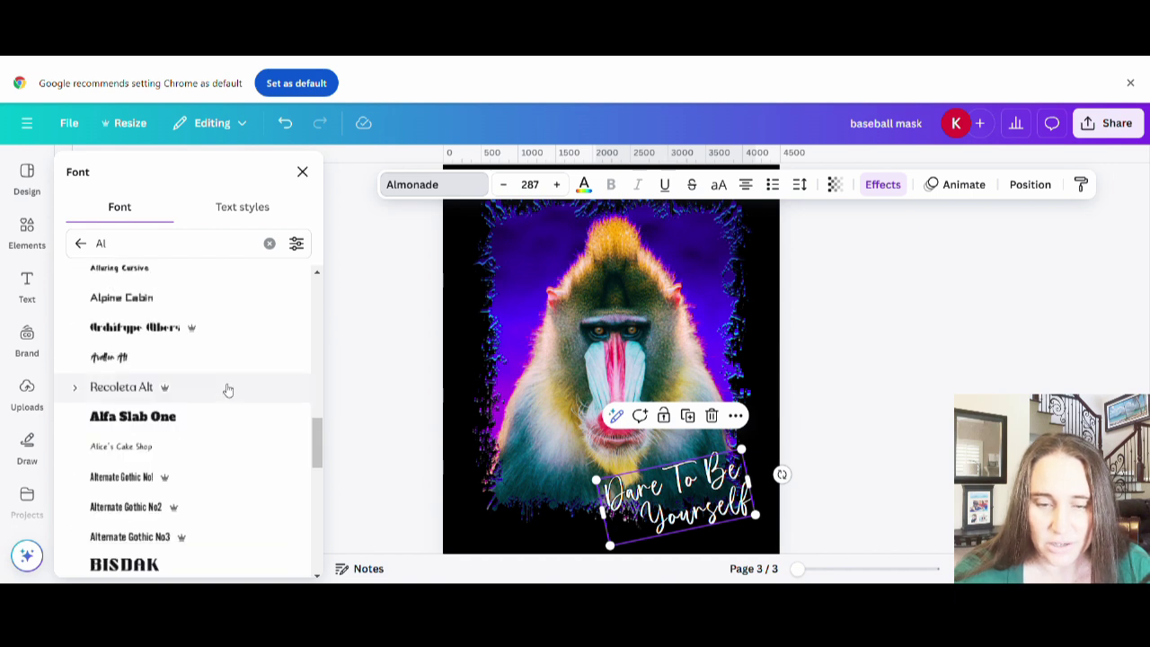
{"action": "scroll", "coordinate": [190, 354], "scroll_direction": "down", "scroll_amount": 6}
{"action": "scroll", "coordinate": [206, 383], "scroll_direction": "down", "scroll_amount": 7}
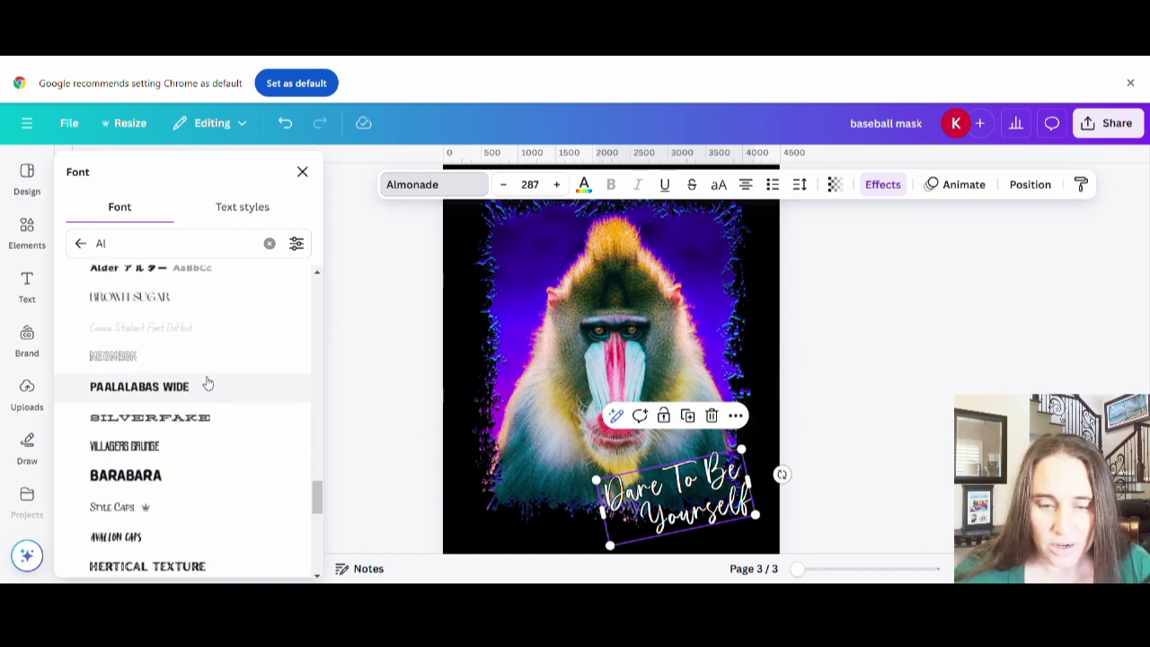
{"action": "scroll", "coordinate": [183, 464], "scroll_direction": "up", "scroll_amount": 3}
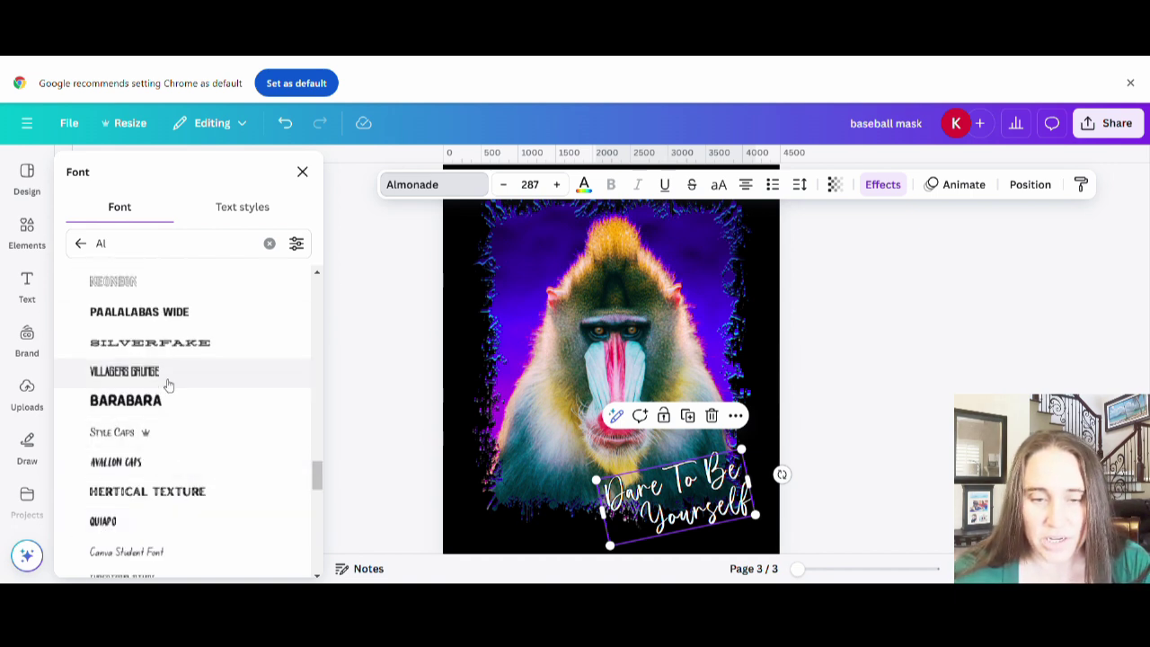
{"action": "scroll", "coordinate": [166, 316], "scroll_direction": "down", "scroll_amount": 5}
{"action": "scroll", "coordinate": [195, 370], "scroll_direction": "down", "scroll_amount": 3}
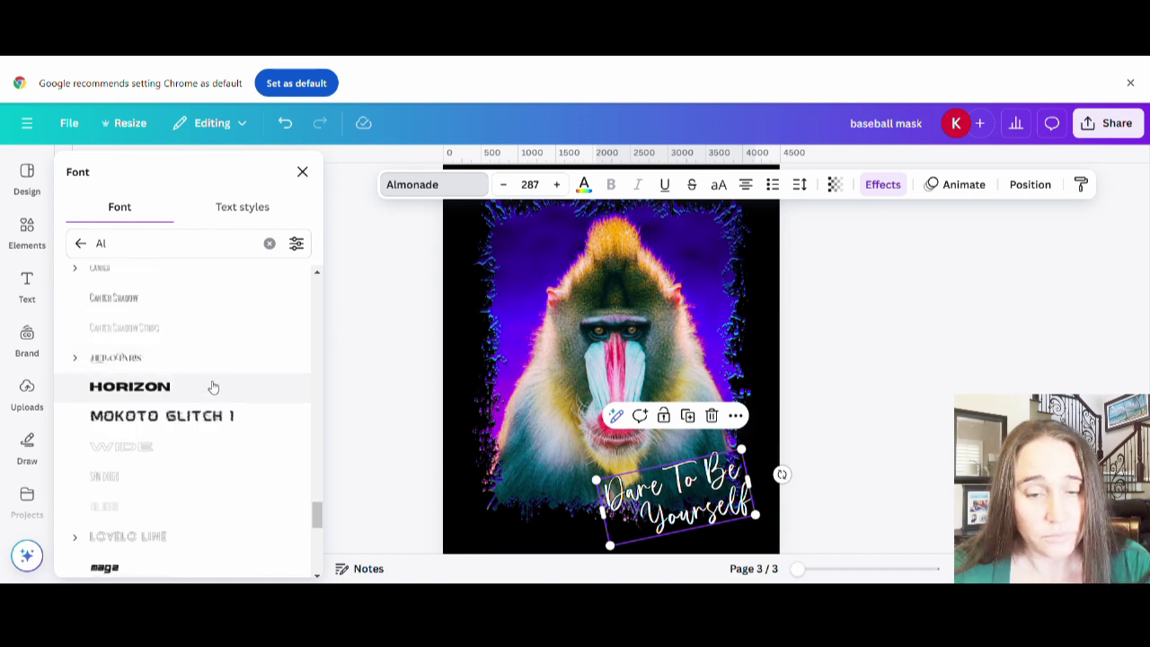
Step: Replace the font search term with "script"
{"action": "left_click", "coordinate": [138, 241]}
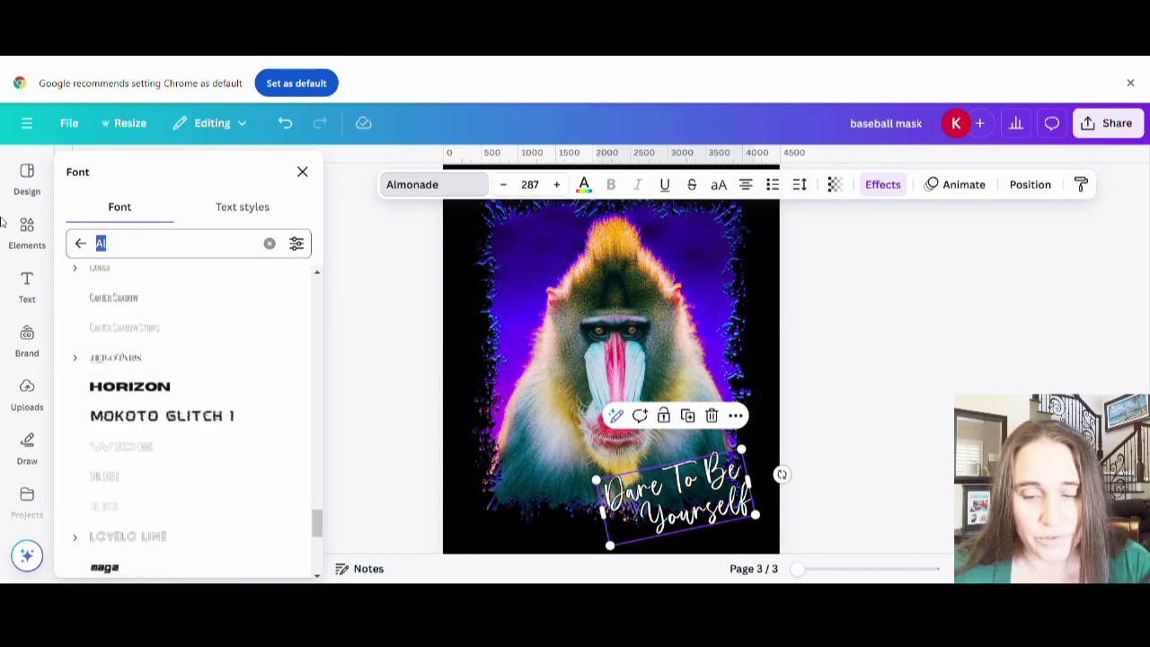
{"action": "type", "text": "scr"}
{"action": "key", "text": "BackSpace"}
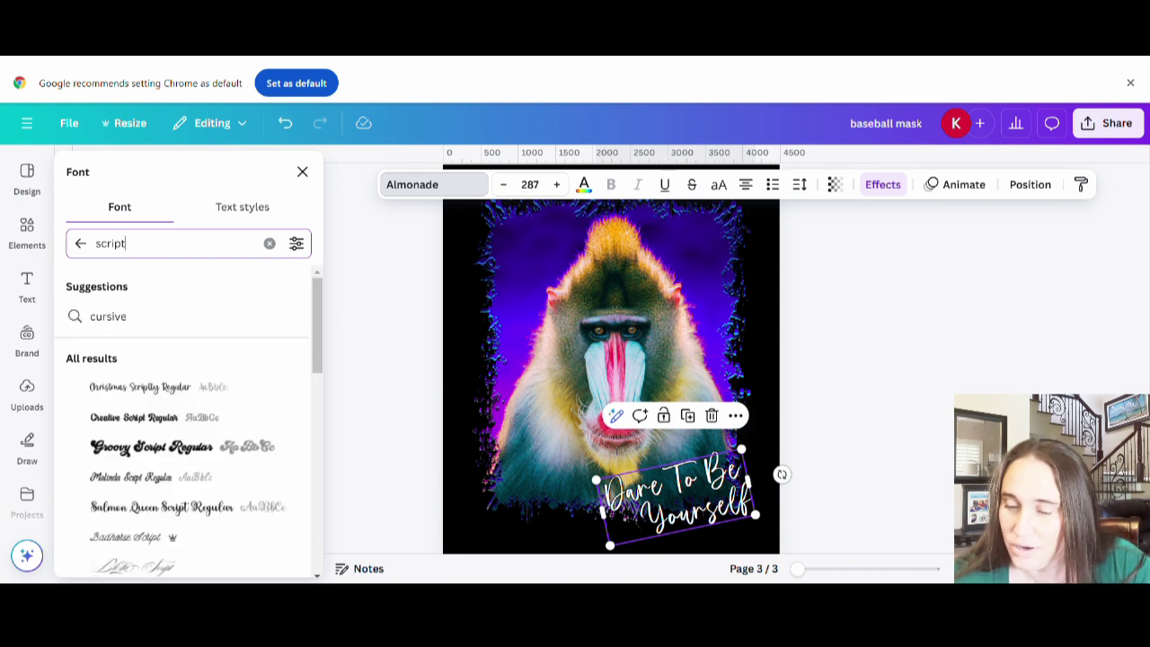
Step: Try several script fonts on the slogan, including Creative Script, Christmas Scriptty, Badhorse Script and Salmon Queen Script
{"action": "left_click", "coordinate": [116, 418]}
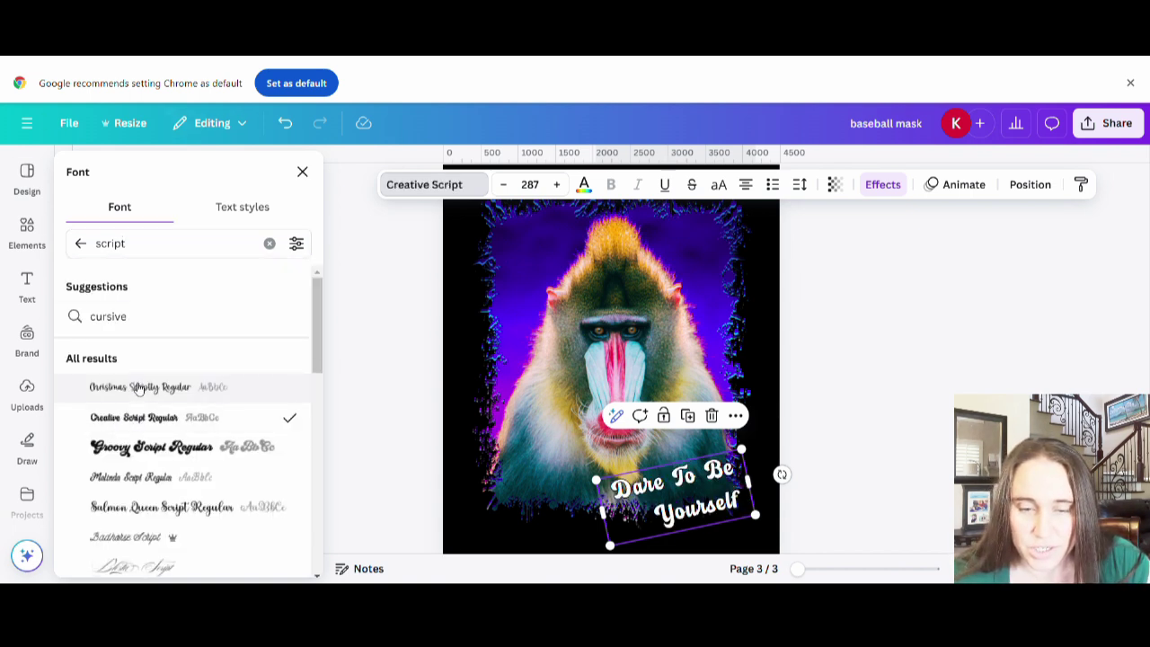
{"action": "left_click", "coordinate": [139, 388]}
{"action": "scroll", "coordinate": [202, 485], "scroll_direction": "down", "scroll_amount": 1}
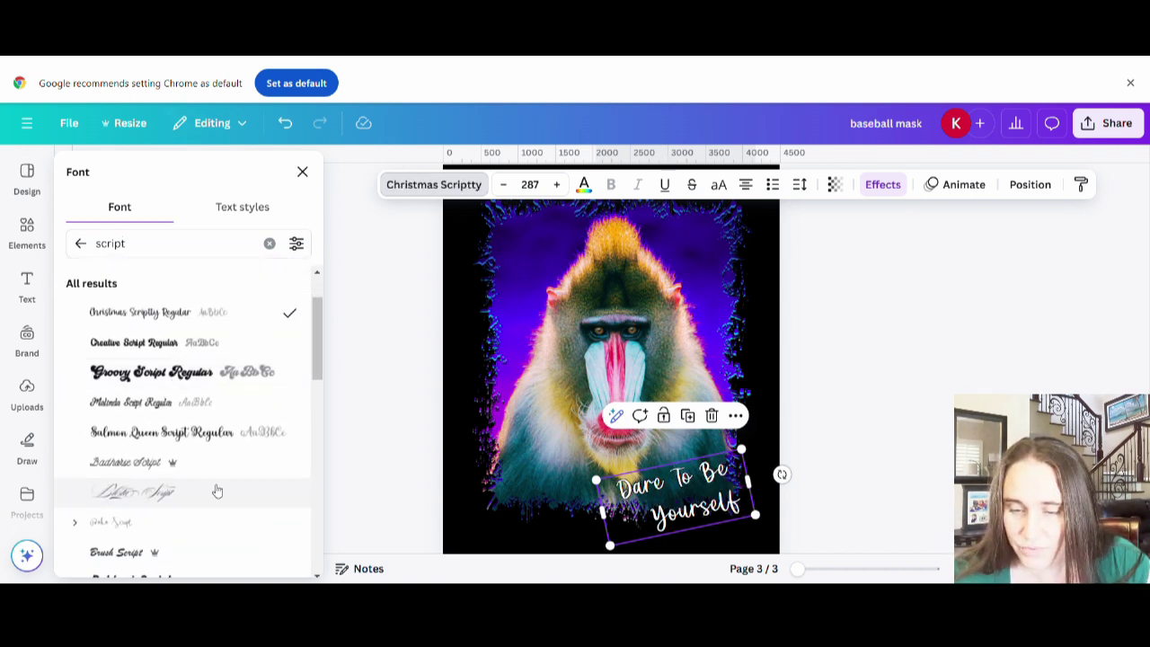
{"action": "left_click", "coordinate": [158, 401]}
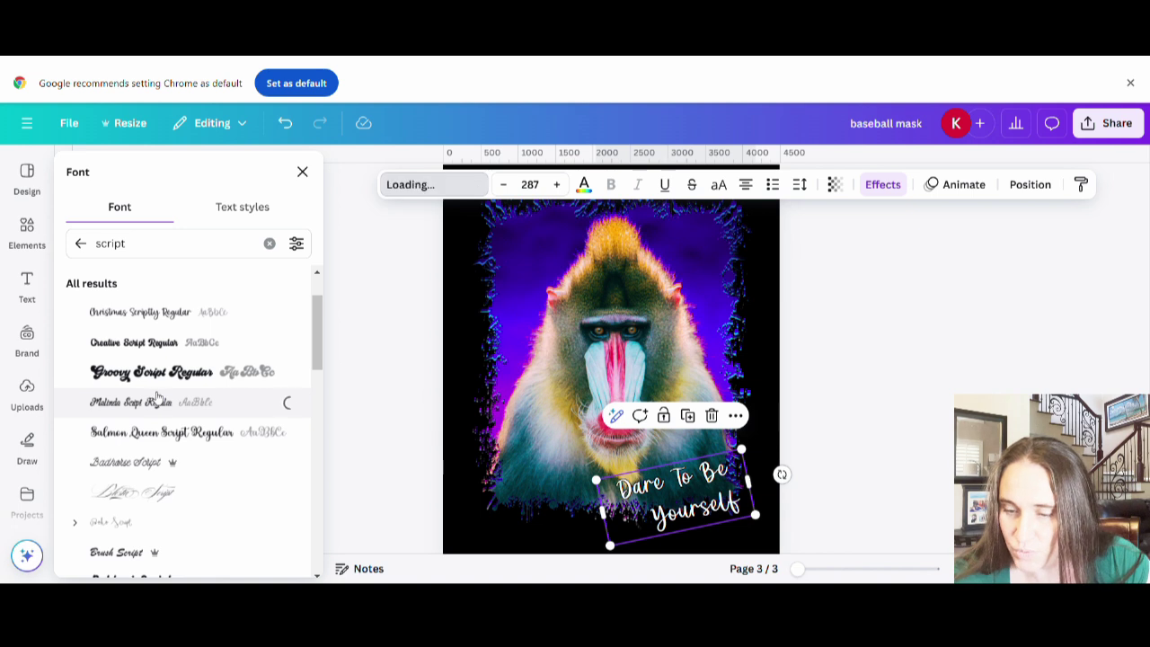
{"action": "left_click", "coordinate": [158, 456]}
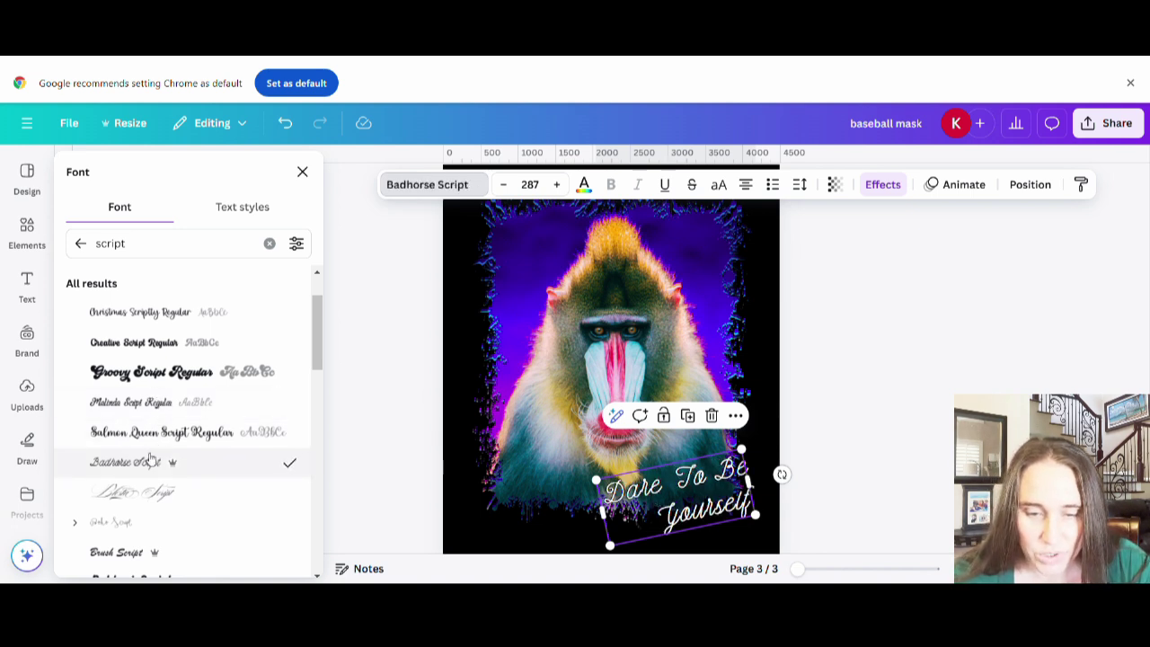
{"action": "left_click", "coordinate": [154, 435]}
Step: Set the slogan's font to Kaushan Script
{"action": "scroll", "coordinate": [180, 467], "scroll_direction": "down", "scroll_amount": 5}
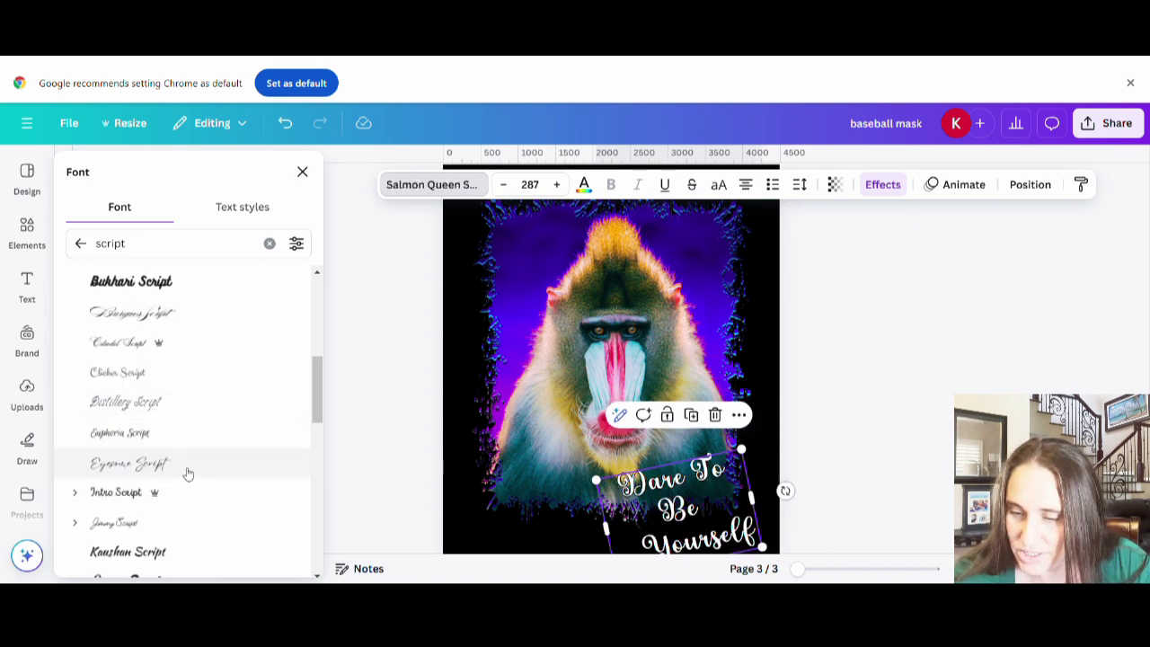
{"action": "left_click", "coordinate": [135, 402]}
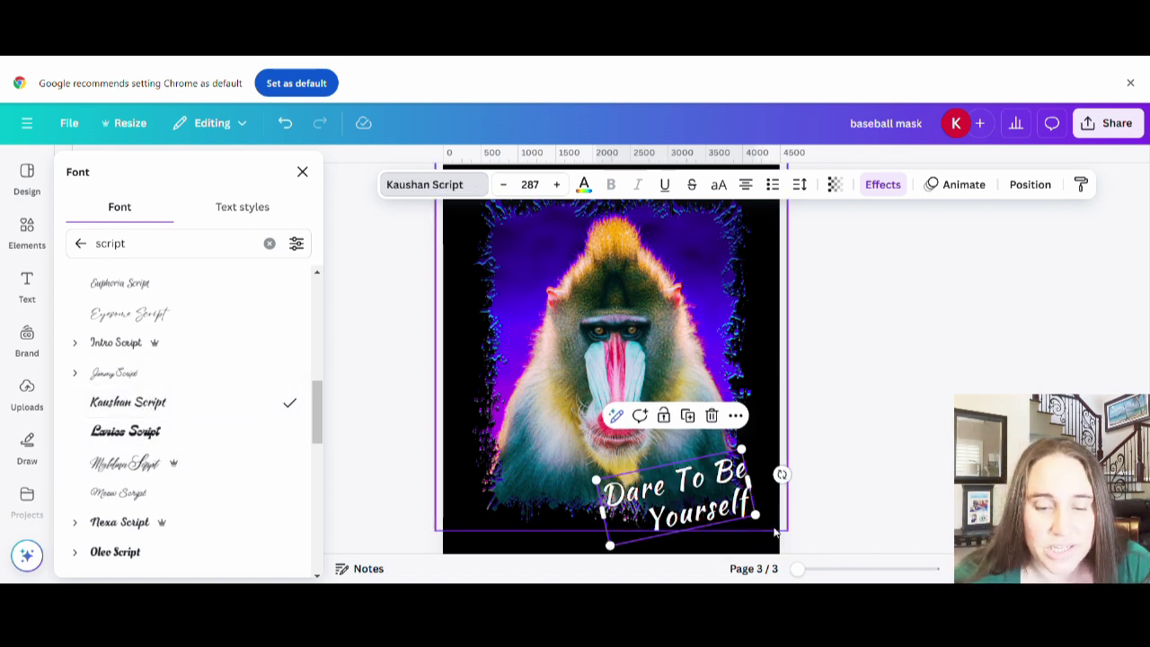
{"action": "scroll", "coordinate": [179, 431], "scroll_direction": "down", "scroll_amount": 3}
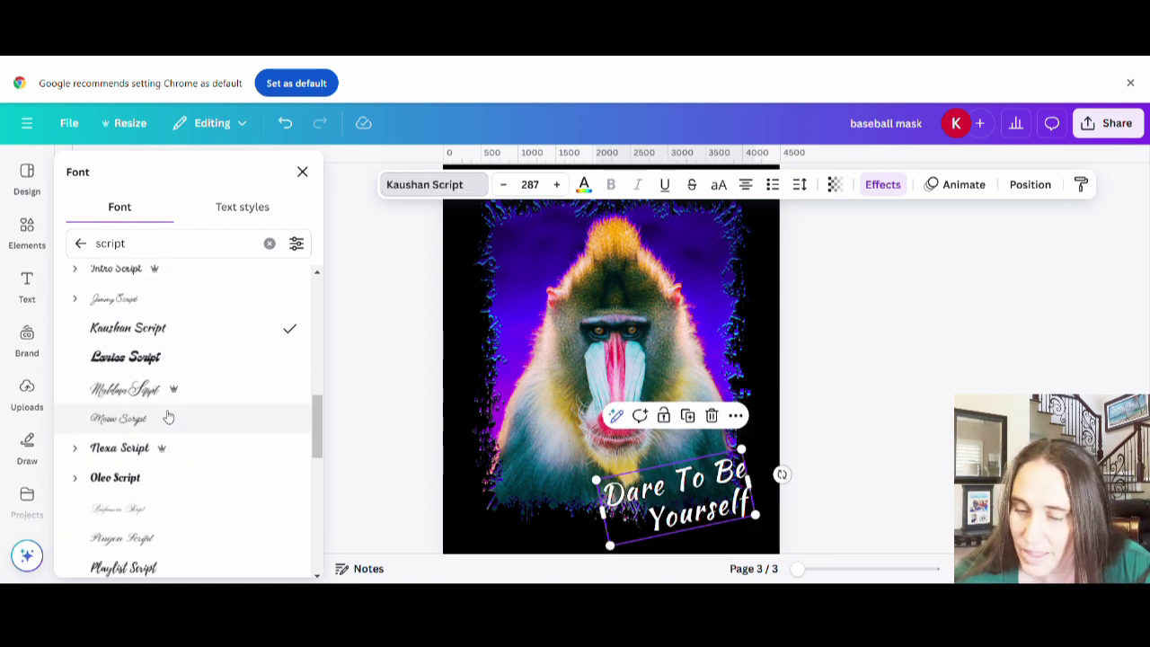
Step: Try Playlist Script, Quotes Script and Bright Sight Script as the slogan's font
{"action": "scroll", "coordinate": [211, 381], "scroll_direction": "down", "scroll_amount": 1}
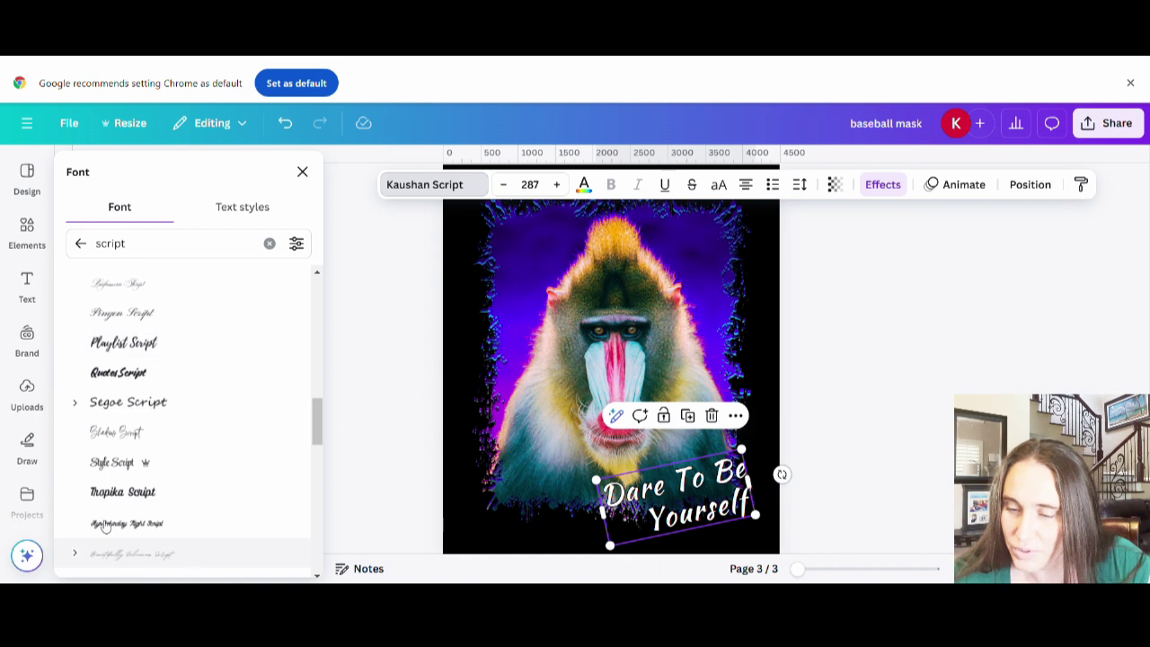
{"action": "left_click", "coordinate": [132, 343]}
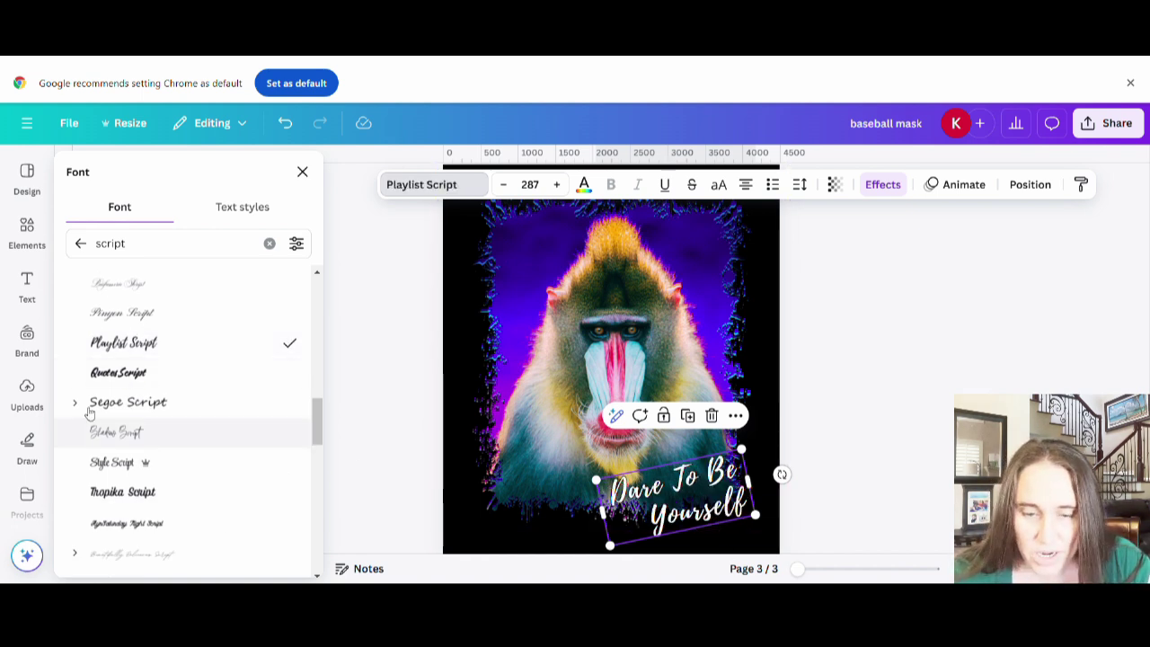
{"action": "left_click", "coordinate": [153, 384]}
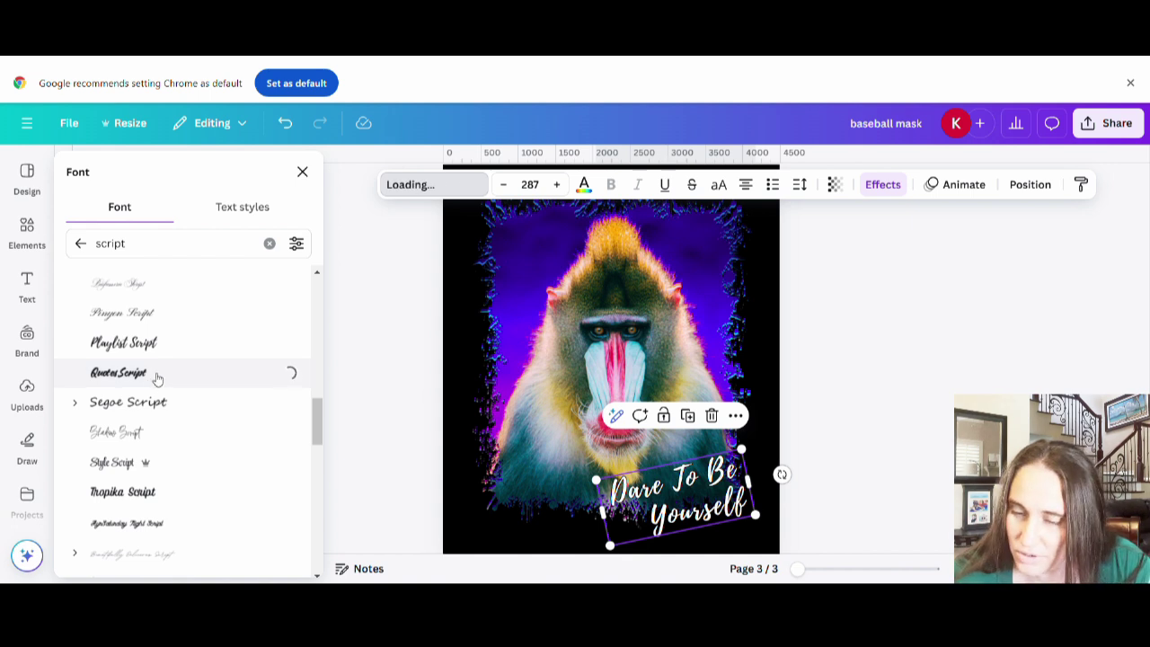
{"action": "scroll", "coordinate": [153, 382], "scroll_direction": "down", "scroll_amount": 5}
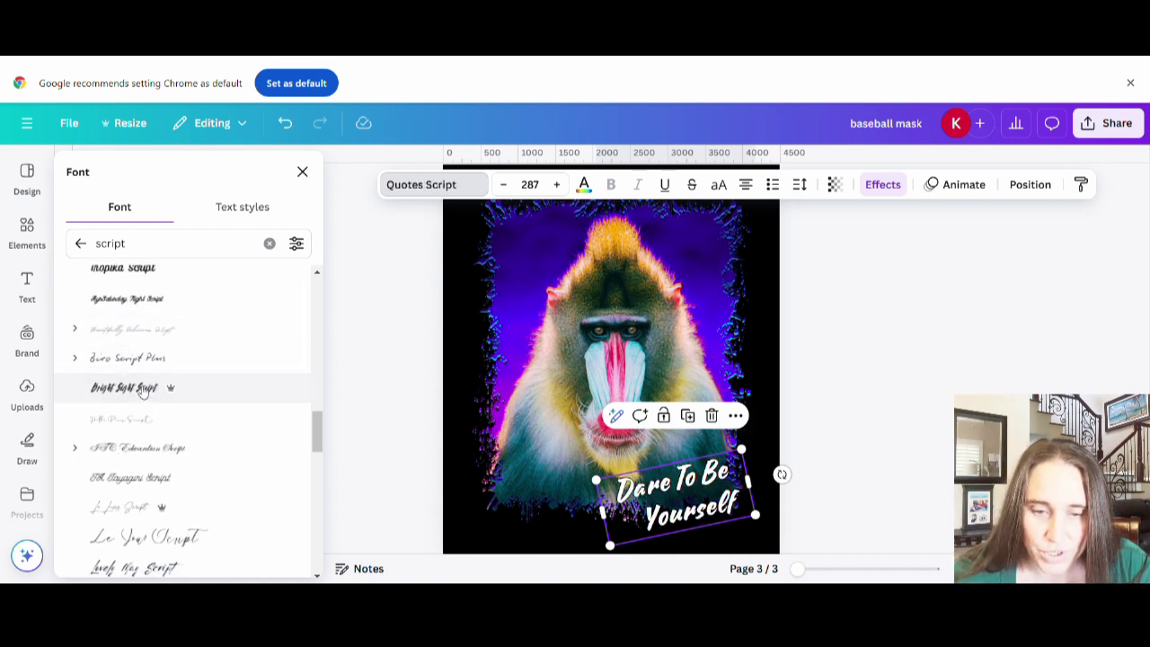
{"action": "left_click", "coordinate": [143, 389]}
{"action": "scroll", "coordinate": [130, 521], "scroll_direction": "down", "scroll_amount": 5}
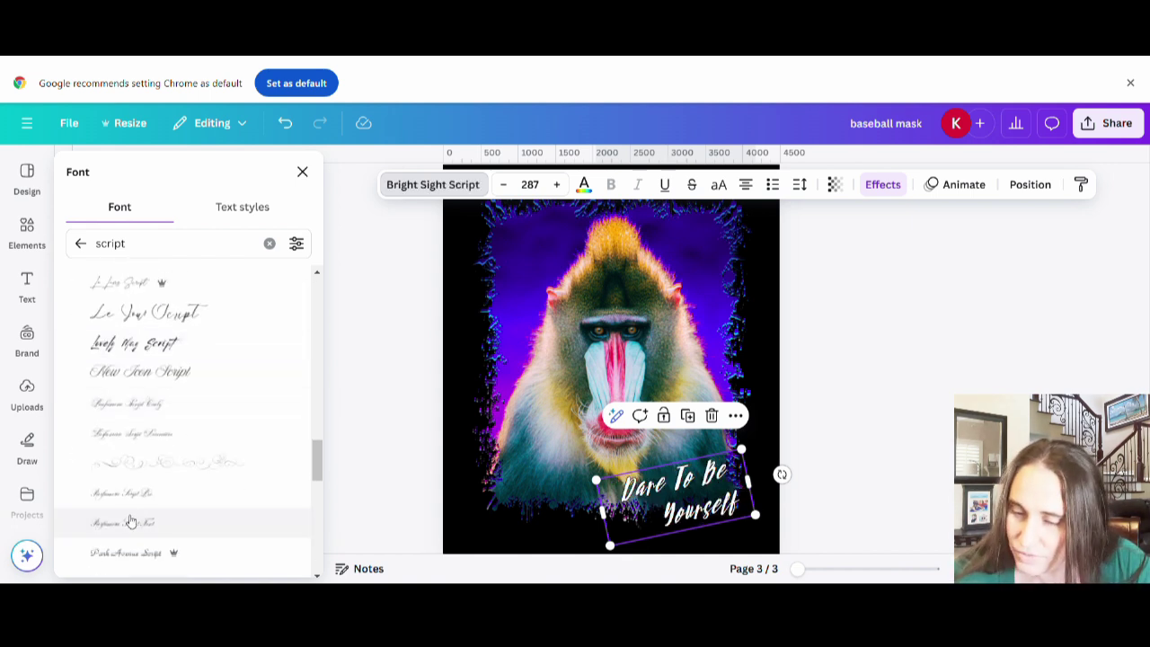
Step: Set the slogan's font to Feeling Passionate and nudge the text slightly down and to the right
{"action": "scroll", "coordinate": [144, 467], "scroll_direction": "down", "scroll_amount": 5}
{"action": "scroll", "coordinate": [189, 422], "scroll_direction": "down", "scroll_amount": 2}
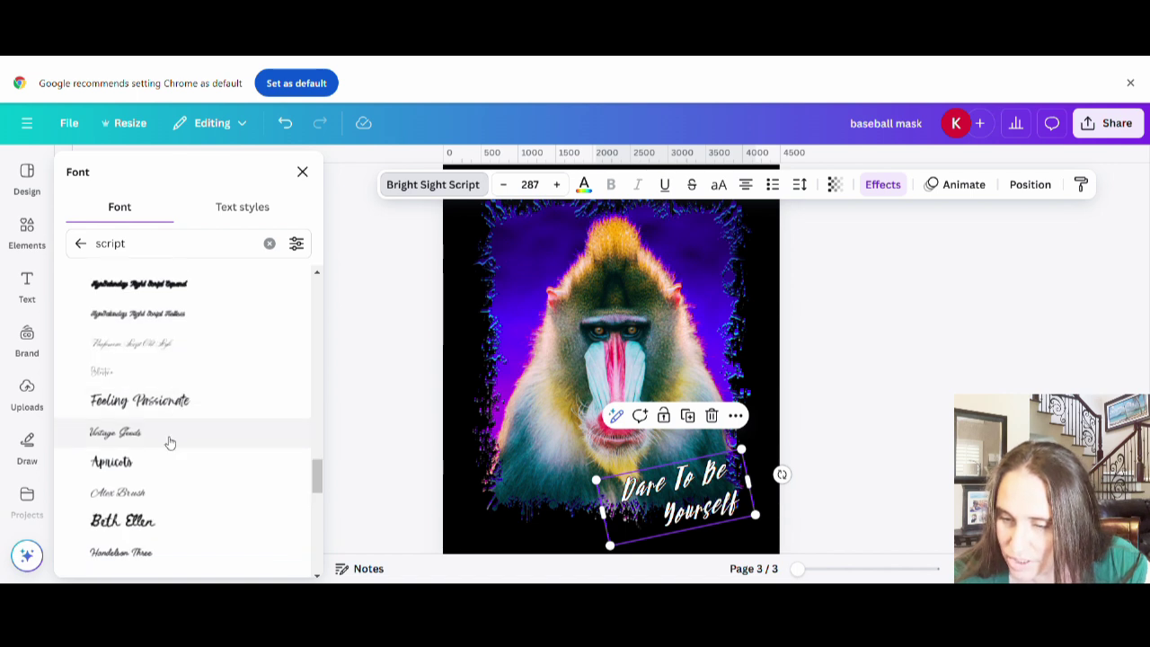
{"action": "left_click", "coordinate": [170, 401]}
{"action": "left_click", "coordinate": [302, 171]}
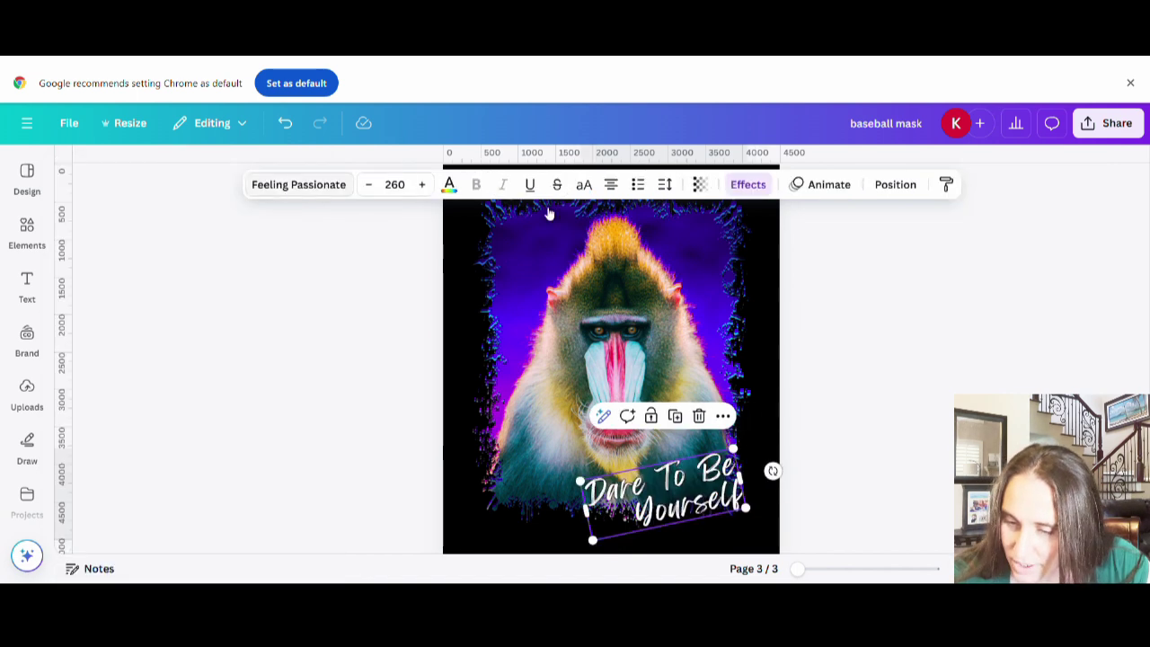
{"action": "left_click", "coordinate": [879, 377]}
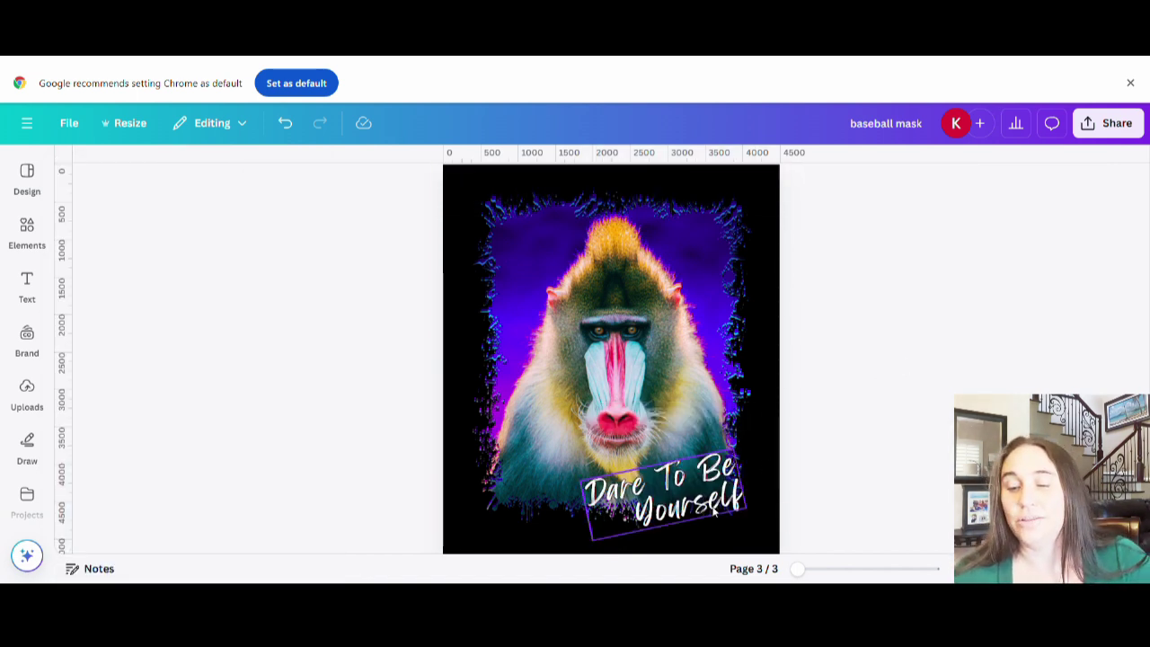
{"action": "left_click_drag", "start_coordinate": [665, 489], "coordinate": [672, 494]}
{"action": "left_click", "coordinate": [899, 423]}
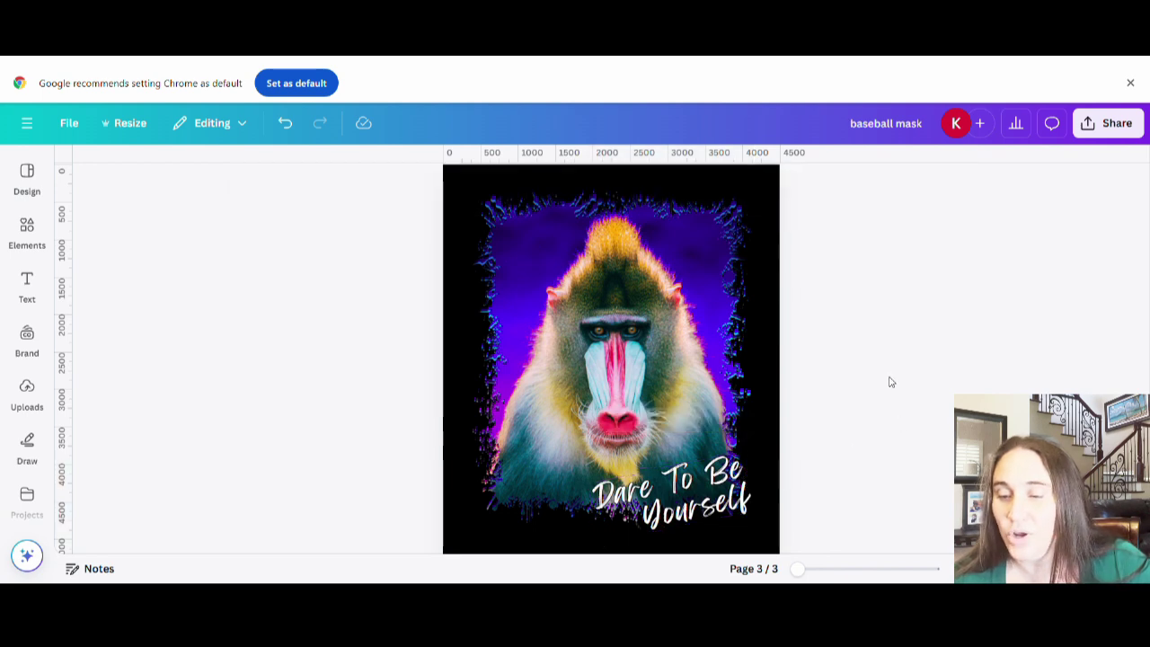
Step: Select the mandrill artwork layers together with the slogan on page 3 and group them
{"action": "scroll", "coordinate": [885, 377], "scroll_direction": "down", "scroll_amount": 1}
{"action": "scroll", "coordinate": [873, 401], "scroll_direction": "up", "scroll_amount": 3}
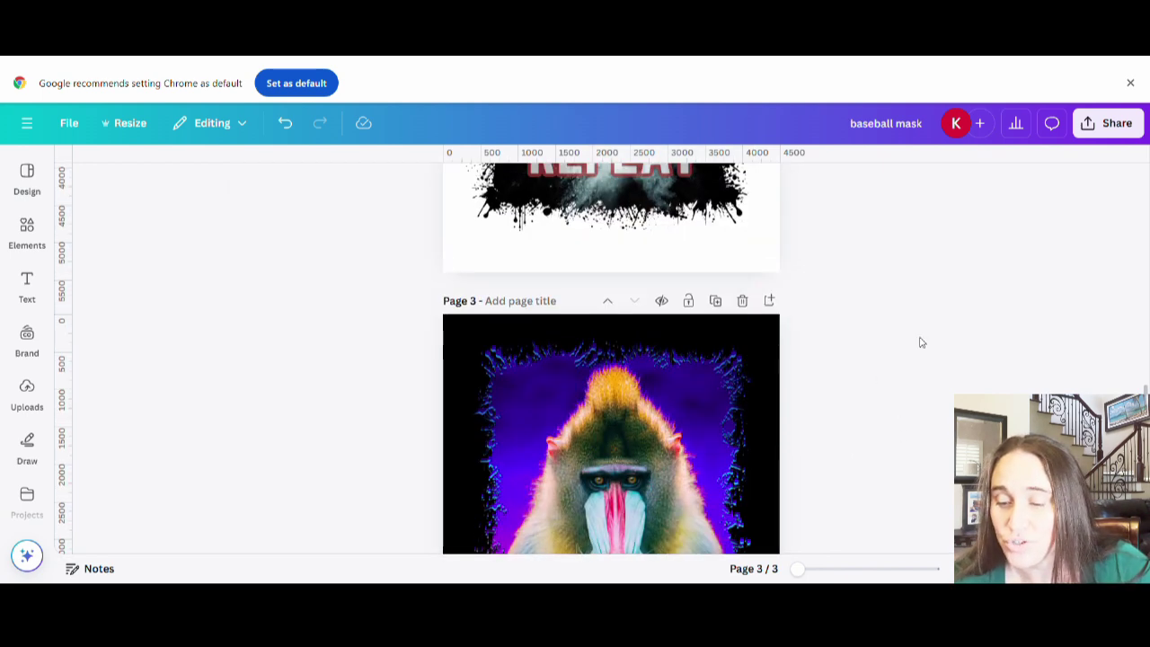
{"action": "scroll", "coordinate": [898, 315], "scroll_direction": "down", "scroll_amount": 2}
{"action": "scroll", "coordinate": [809, 315], "scroll_direction": "down", "scroll_amount": 1}
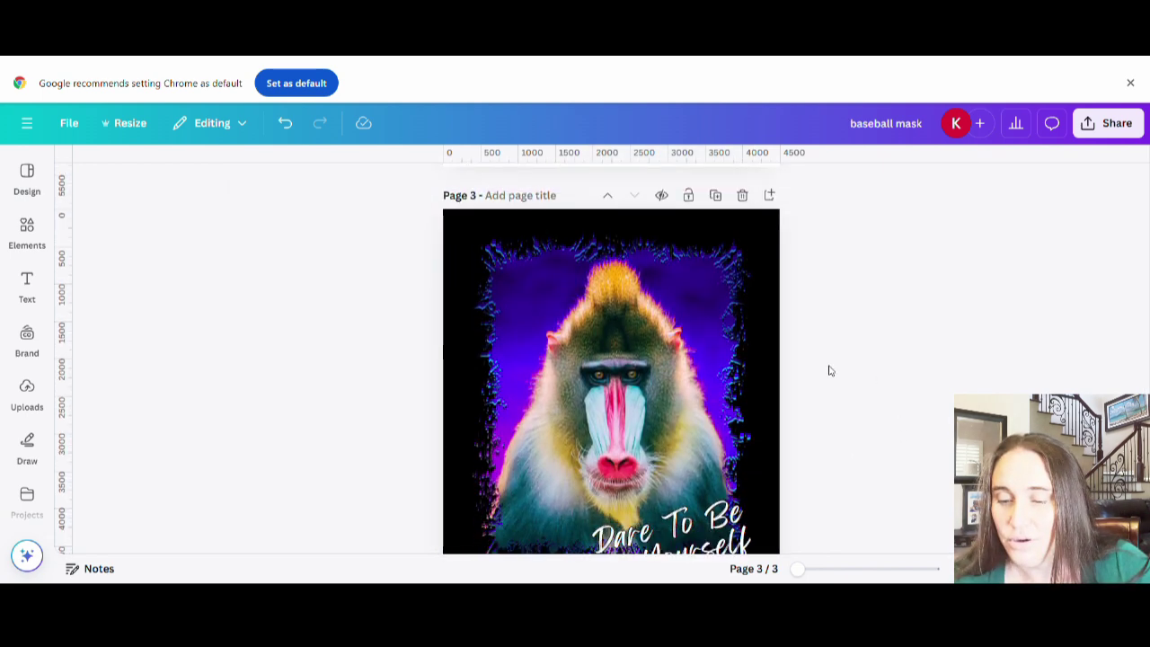
{"action": "scroll", "coordinate": [830, 370], "scroll_direction": "down", "scroll_amount": 2}
{"action": "left_click", "coordinate": [778, 495]}
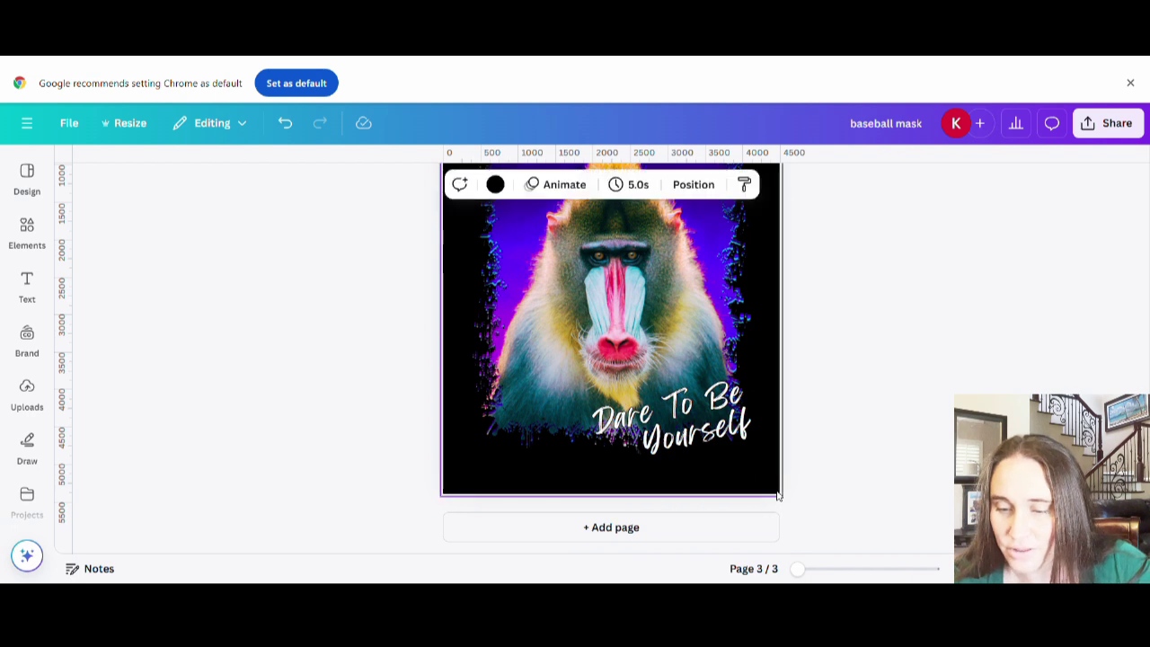
{"action": "left_click_drag", "start_coordinate": [771, 495], "coordinate": [320, 82]}
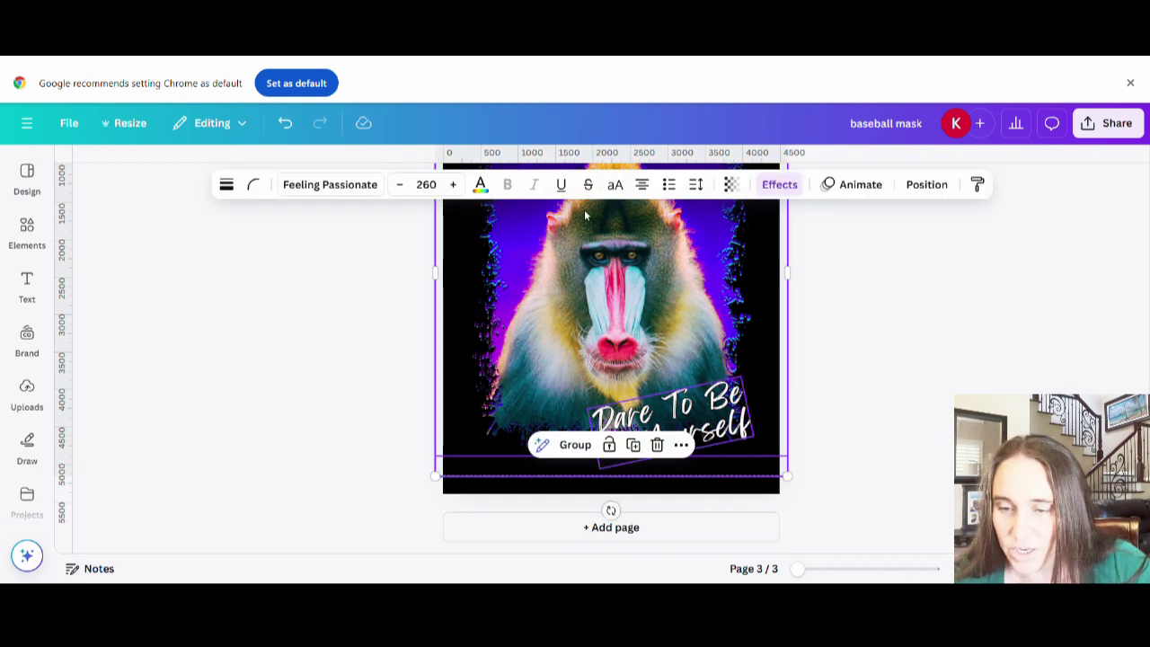
{"action": "left_click", "coordinate": [575, 444]}
Step: Enlarge the grouped design until the slogan's font size is about 281, and center it on the black page
{"action": "scroll", "coordinate": [716, 530], "scroll_direction": "up", "scroll_amount": 2}
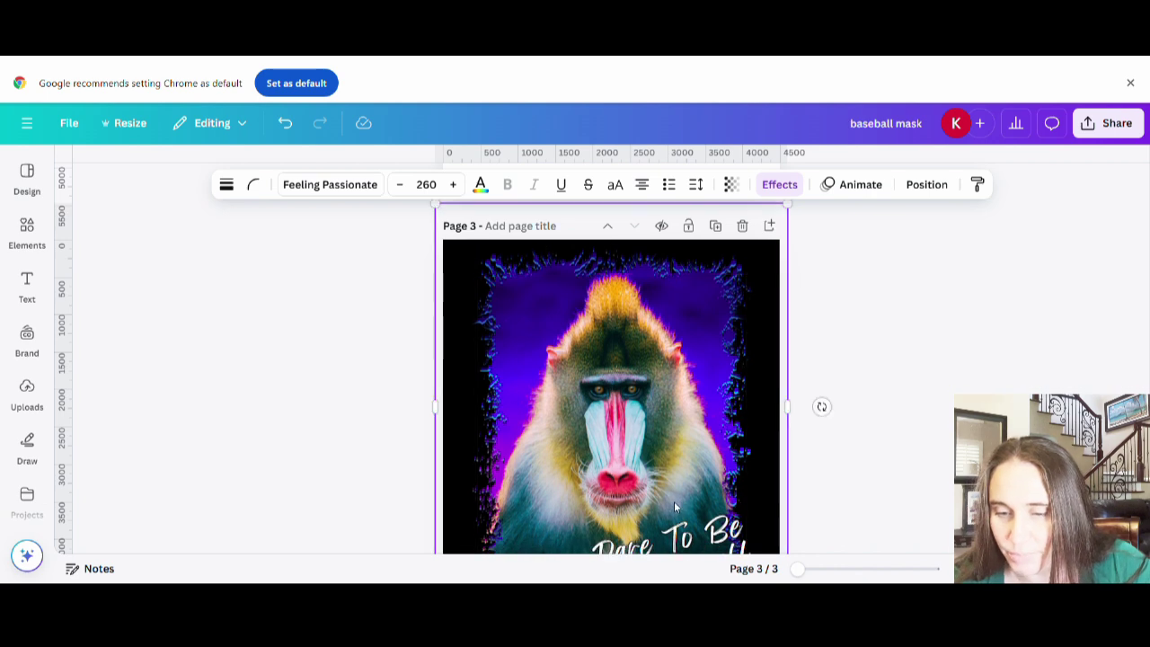
{"action": "scroll", "coordinate": [676, 492], "scroll_direction": "down", "scroll_amount": 3}
{"action": "left_click_drag", "start_coordinate": [796, 467], "coordinate": [817, 505]}
{"action": "left_click_drag", "start_coordinate": [717, 437], "coordinate": [706, 437]}
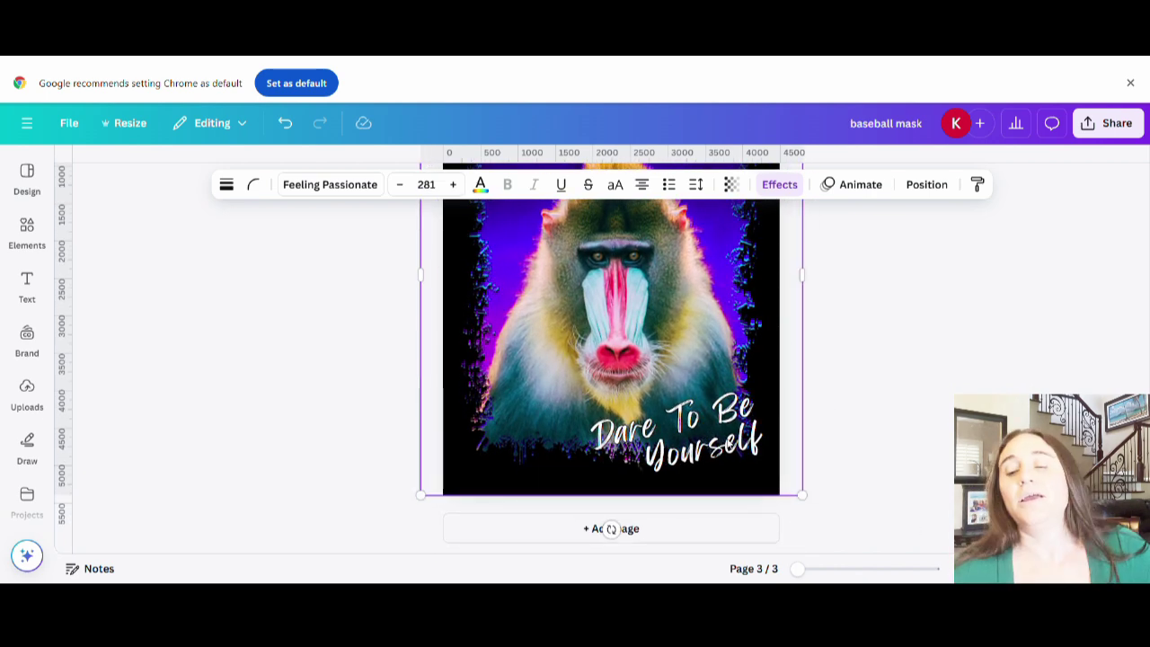
{"action": "scroll", "coordinate": [732, 476], "scroll_direction": "up", "scroll_amount": 3}
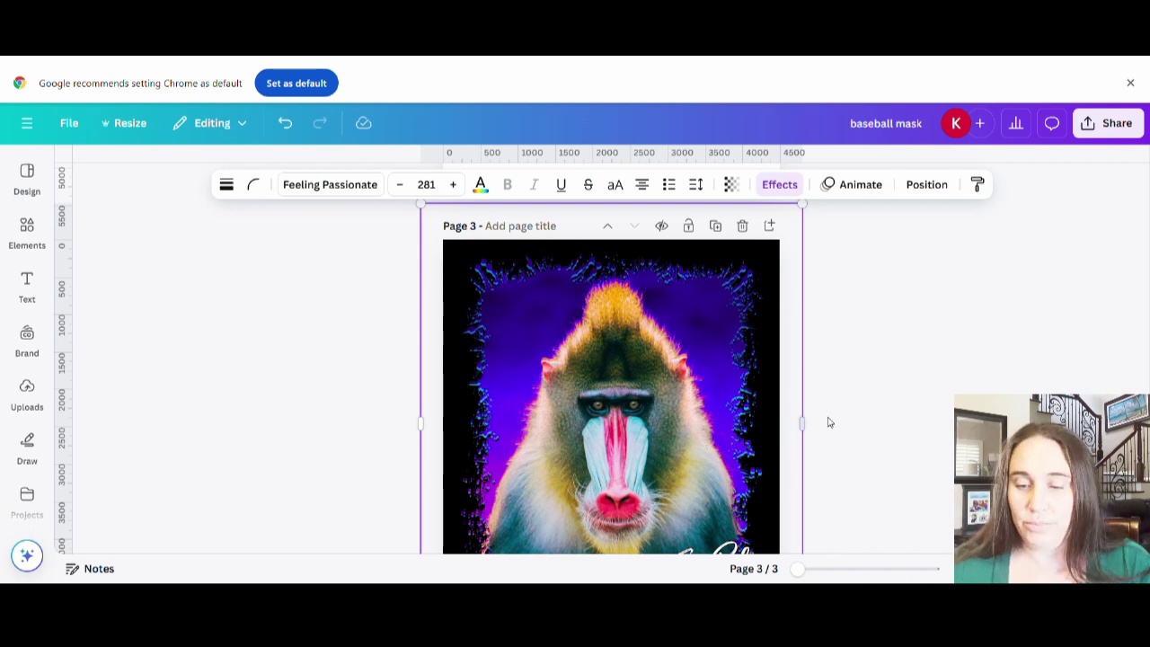
{"action": "left_click", "coordinate": [945, 395]}
{"action": "scroll", "coordinate": [921, 400], "scroll_direction": "down", "scroll_amount": 3}
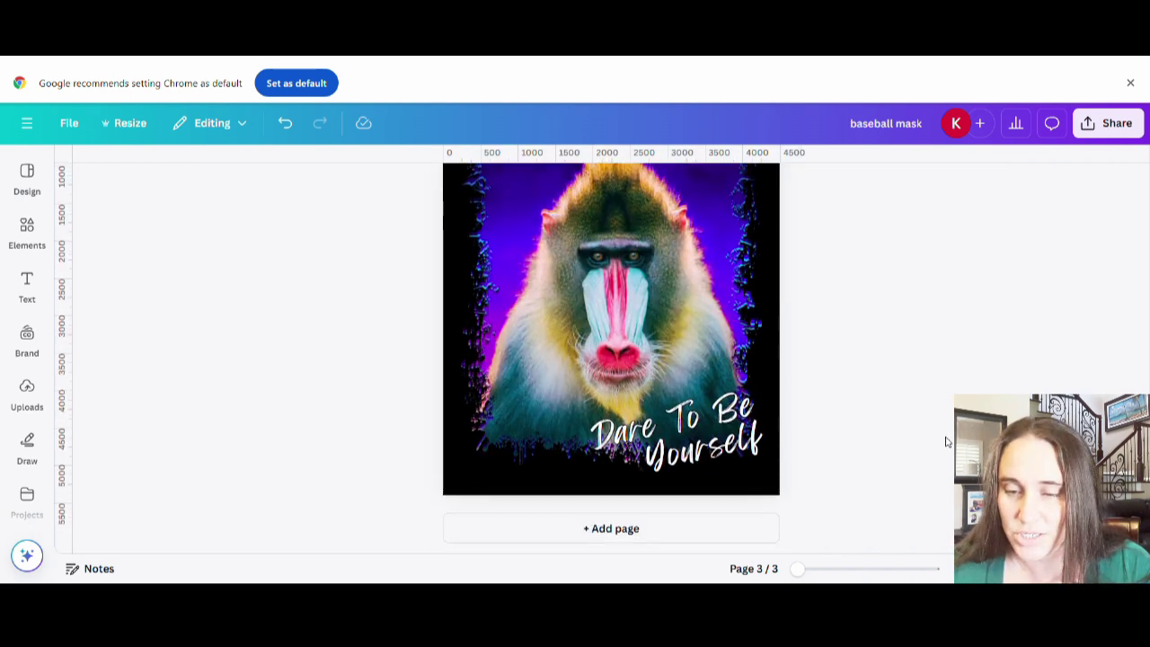
Step: Title page 3 "dare to be yourself"
{"action": "scroll", "coordinate": [945, 441], "scroll_direction": "up", "scroll_amount": 2}
{"action": "left_click", "coordinate": [513, 224]}
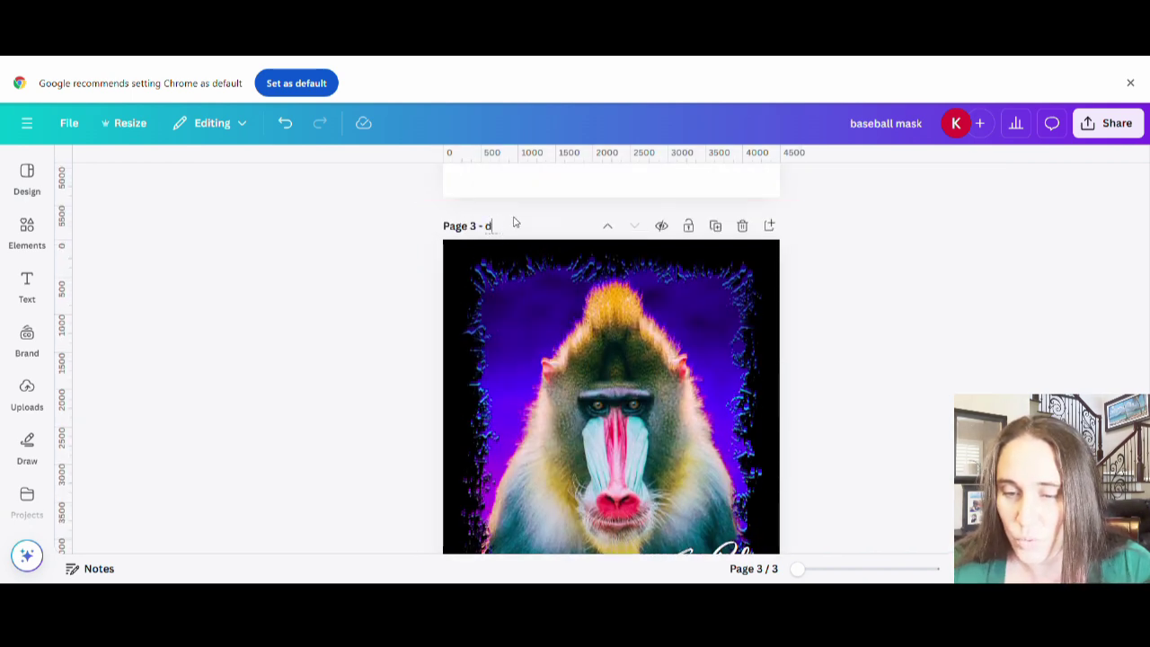
{"action": "type", "text": "dare to be yourself"}
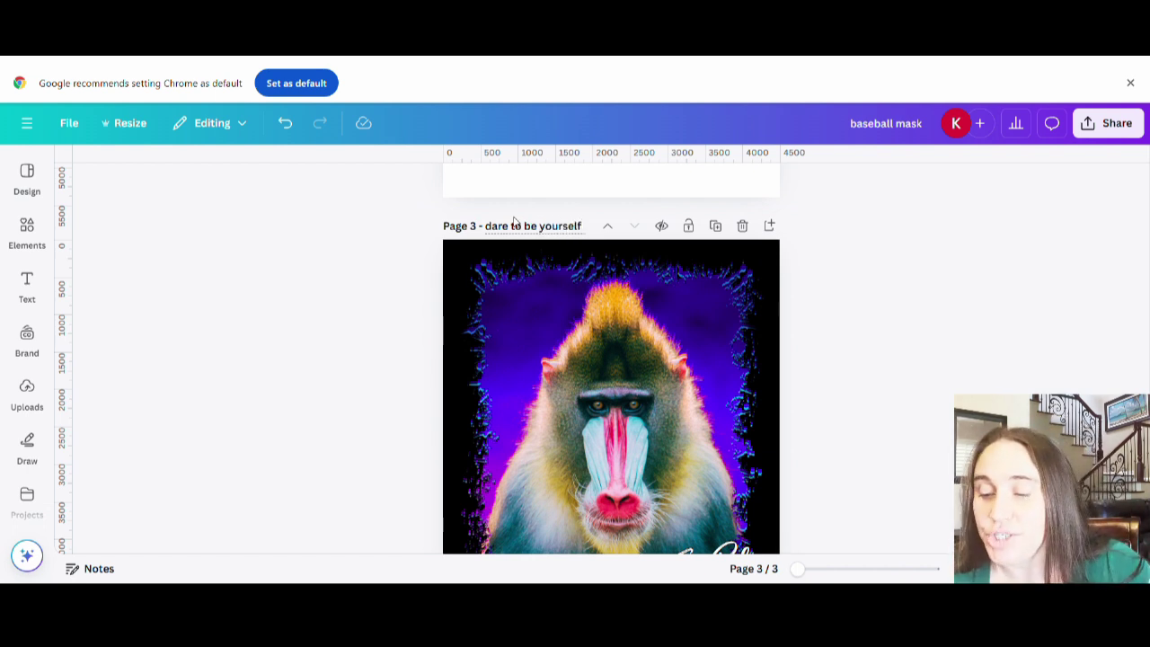
Step: Download only page 3 as a PNG with a transparent background at size 1
{"action": "scroll", "coordinate": [970, 296], "scroll_direction": "down", "scroll_amount": 3}
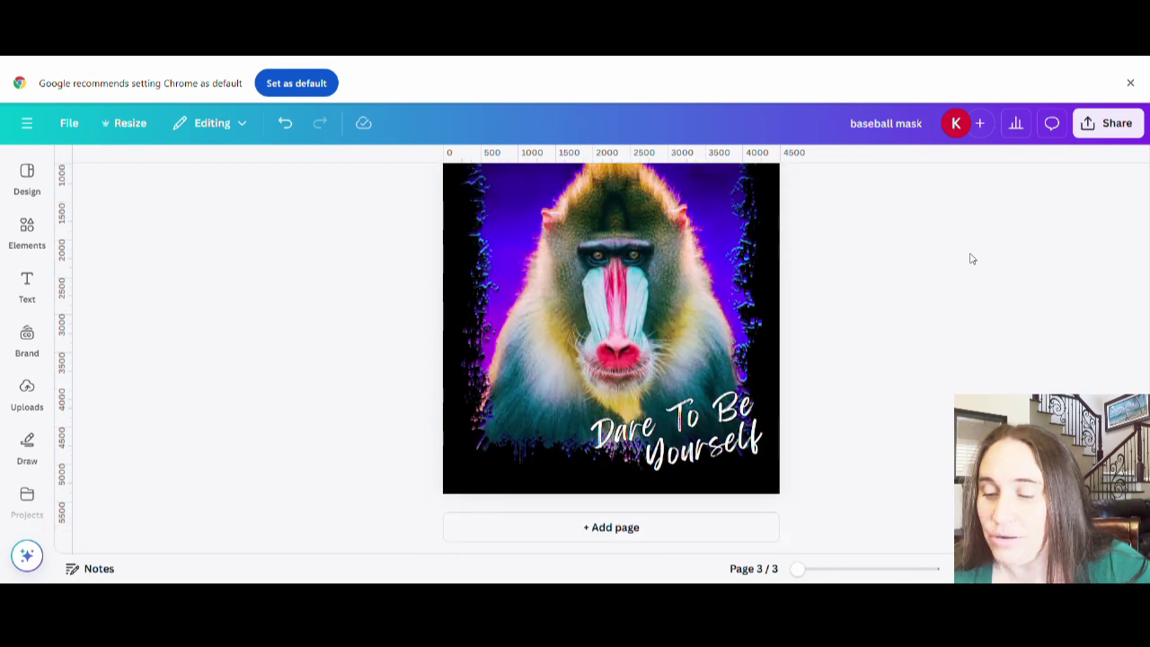
{"action": "left_click", "coordinate": [1110, 132]}
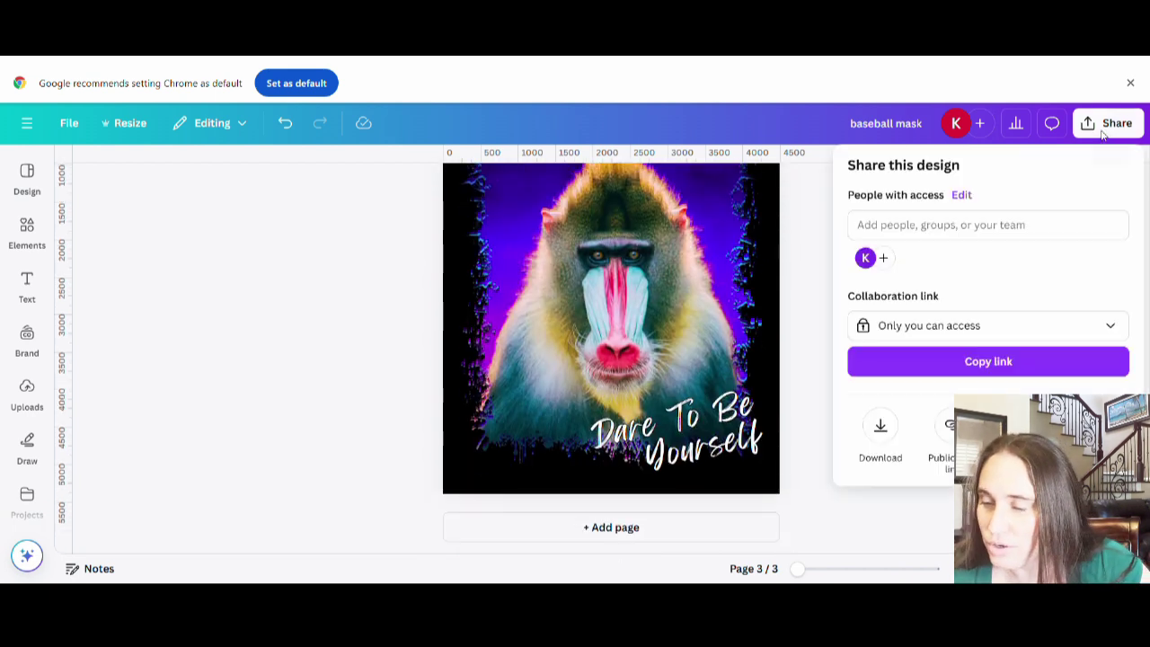
{"action": "left_click", "coordinate": [878, 432]}
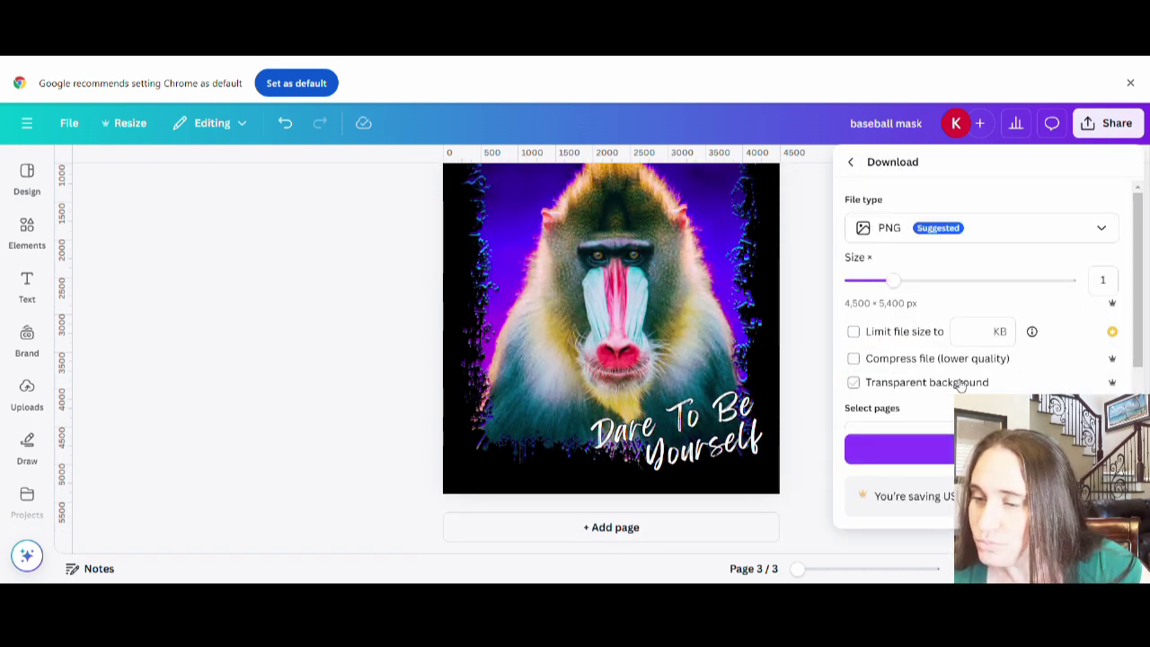
{"action": "scroll", "coordinate": [1070, 321], "scroll_direction": "down", "scroll_amount": 2}
{"action": "left_click", "coordinate": [1105, 367]}
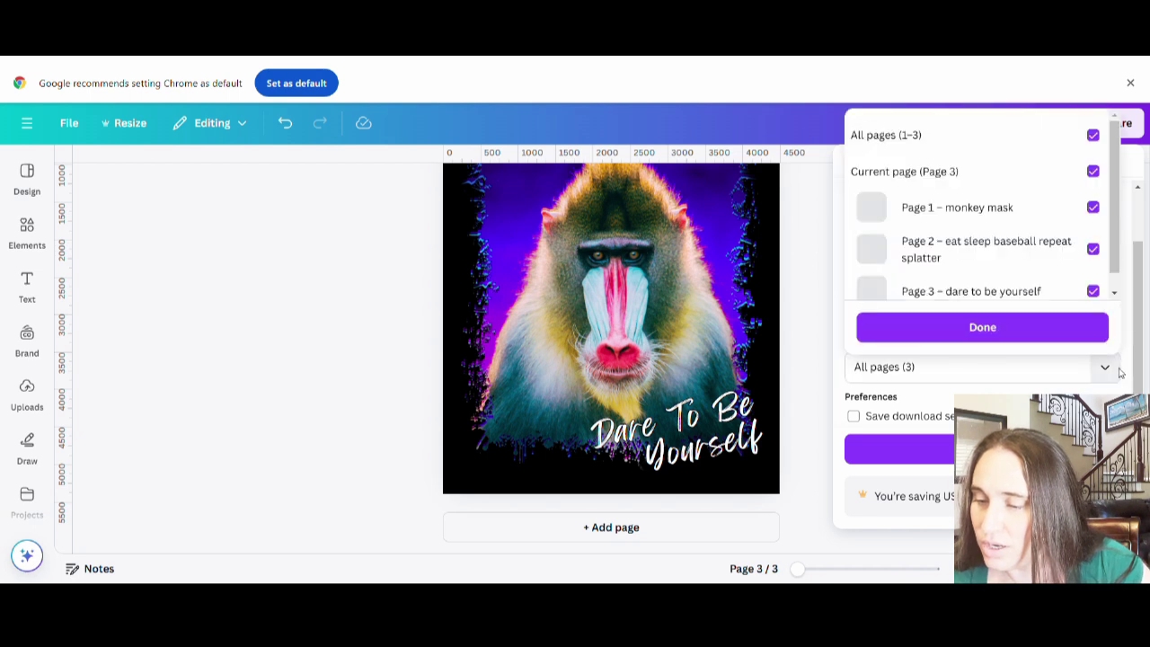
{"action": "left_click", "coordinate": [1092, 135]}
{"action": "left_click", "coordinate": [1092, 170]}
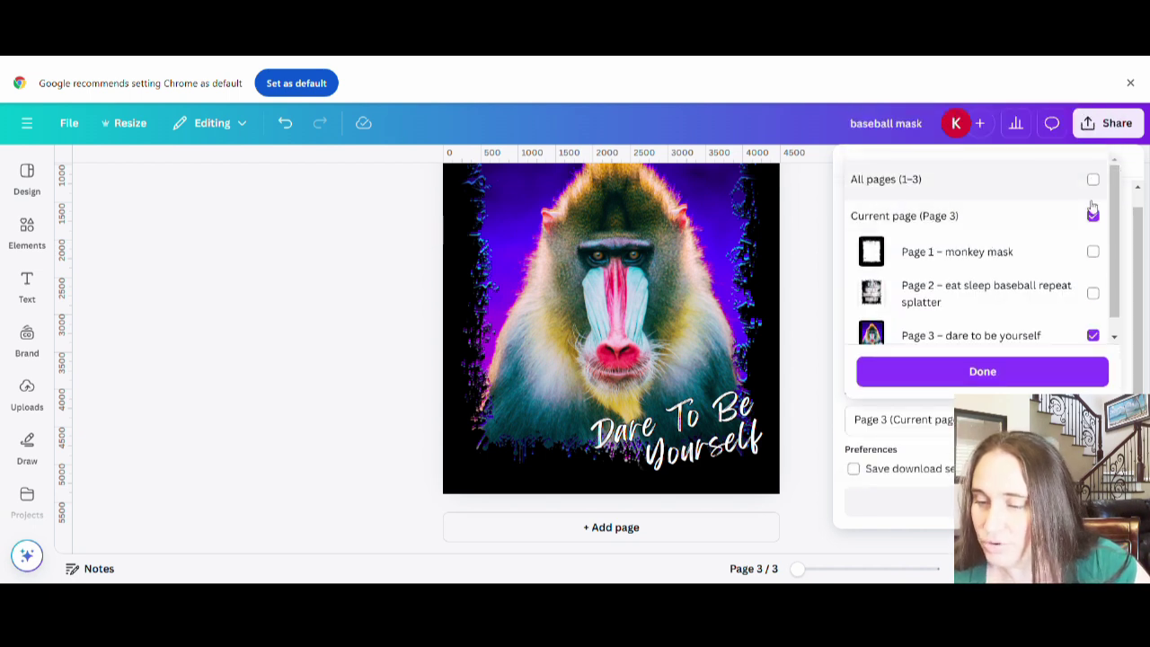
{"action": "left_click", "coordinate": [970, 375]}
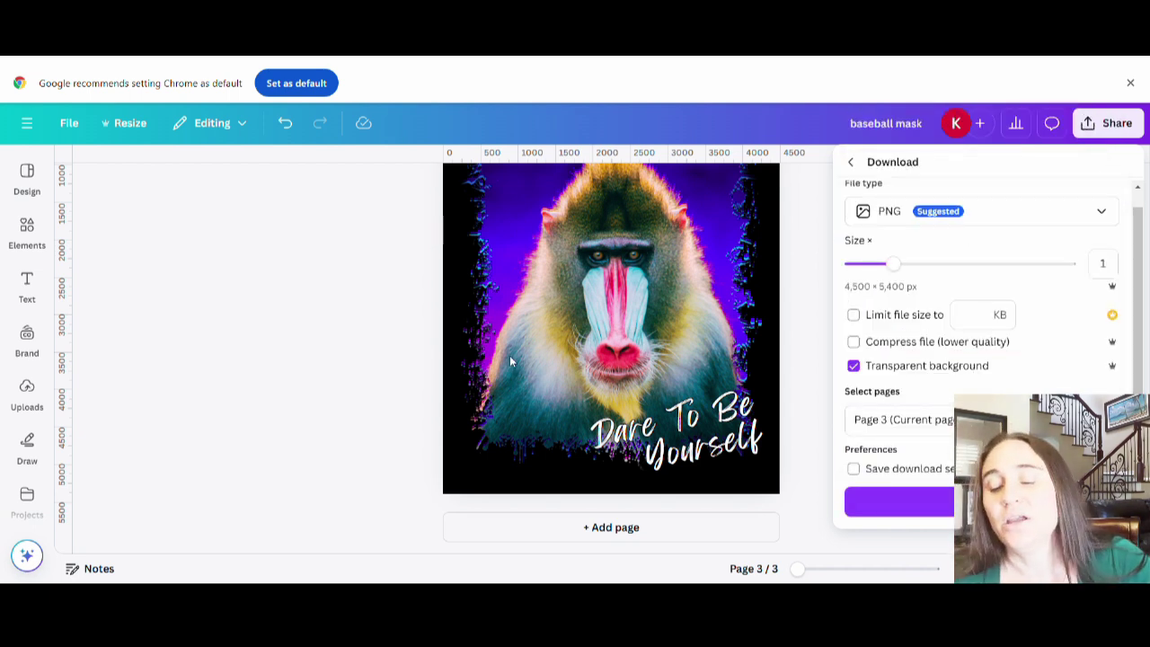
{"action": "left_click", "coordinate": [898, 501]}
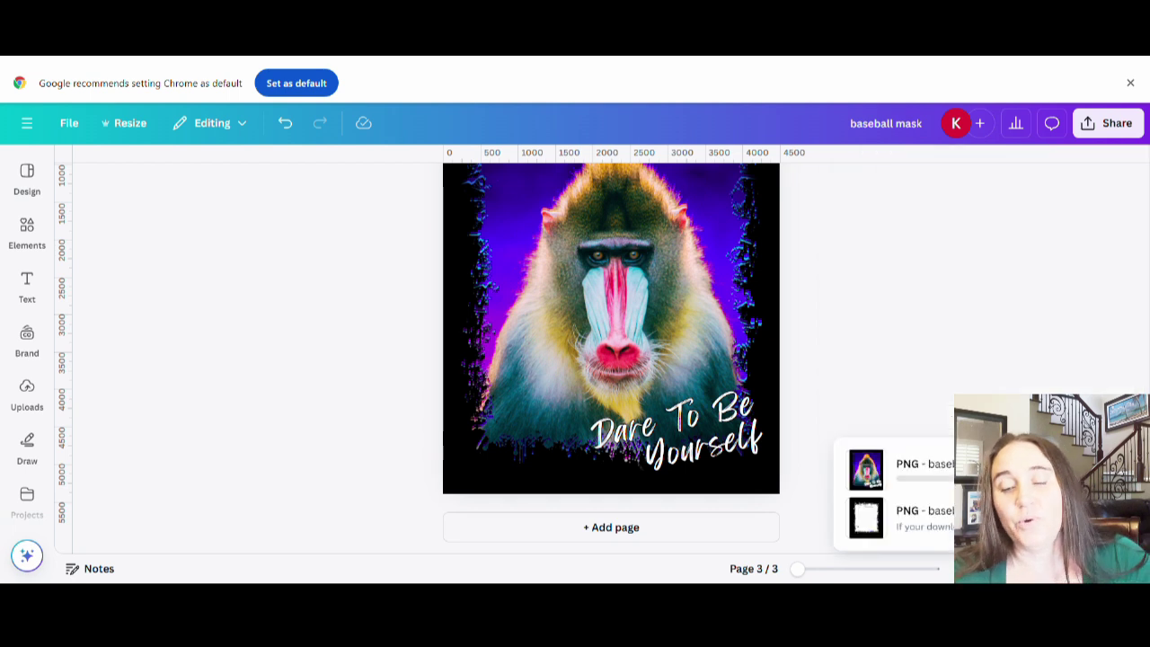
Step: Review the finished mandrill design on page 3 alongside the monkey mask on page 1
{"action": "scroll", "coordinate": [700, 500], "scroll_direction": "up", "scroll_amount": 2}
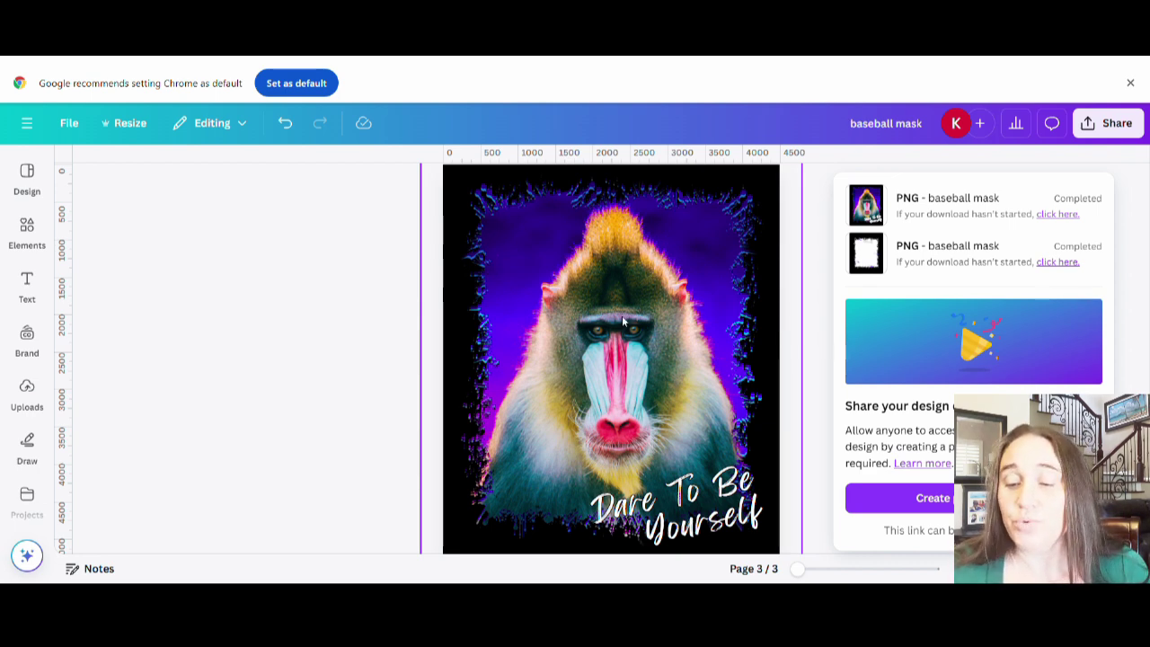
{"action": "left_click", "coordinate": [341, 331]}
{"action": "scroll", "coordinate": [378, 332], "scroll_direction": "up", "scroll_amount": 3}
{"action": "scroll", "coordinate": [815, 359], "scroll_direction": "down", "scroll_amount": 5}
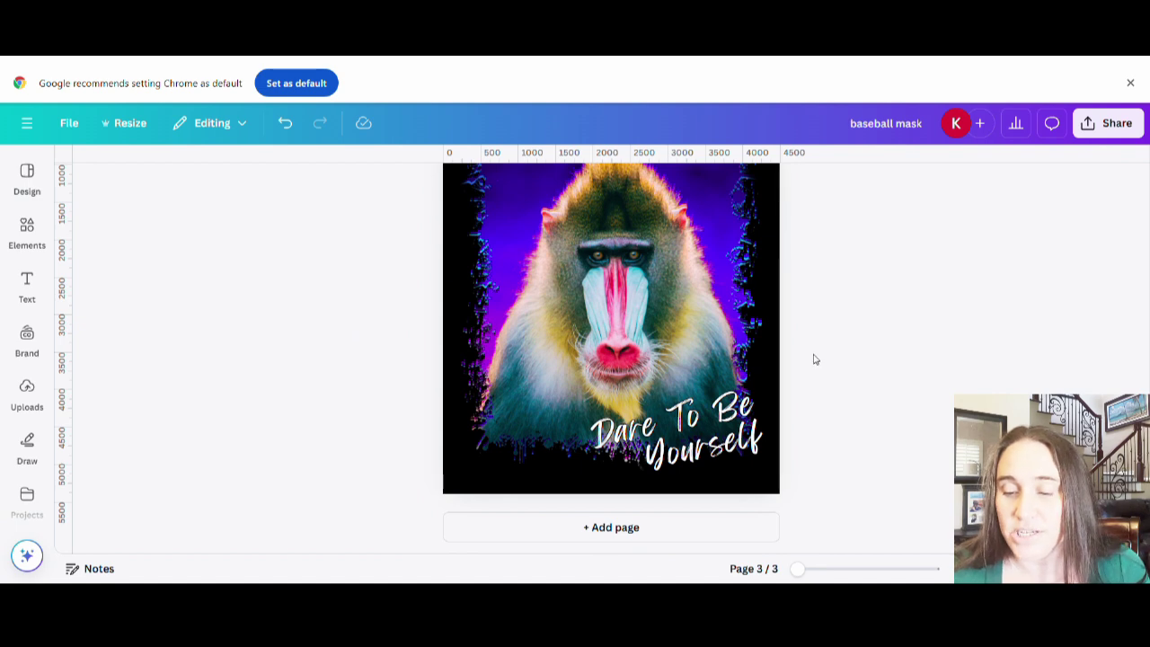
{"action": "scroll", "coordinate": [826, 388], "scroll_direction": "up", "scroll_amount": 5}
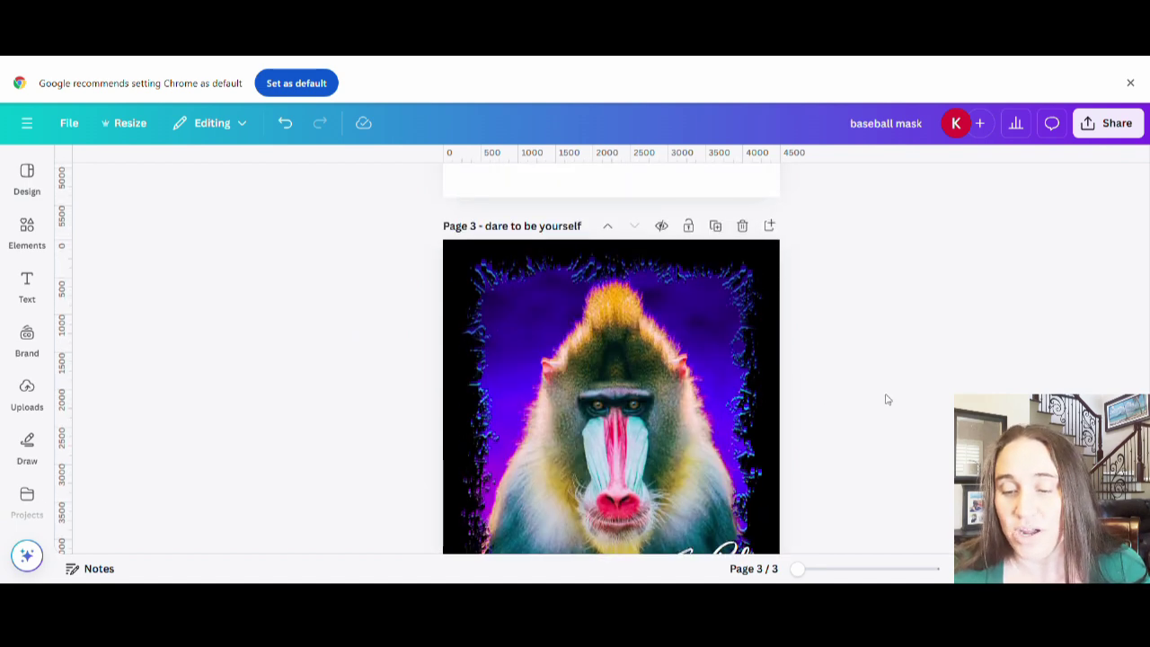
{"action": "scroll", "coordinate": [880, 407], "scroll_direction": "up", "scroll_amount": 12}
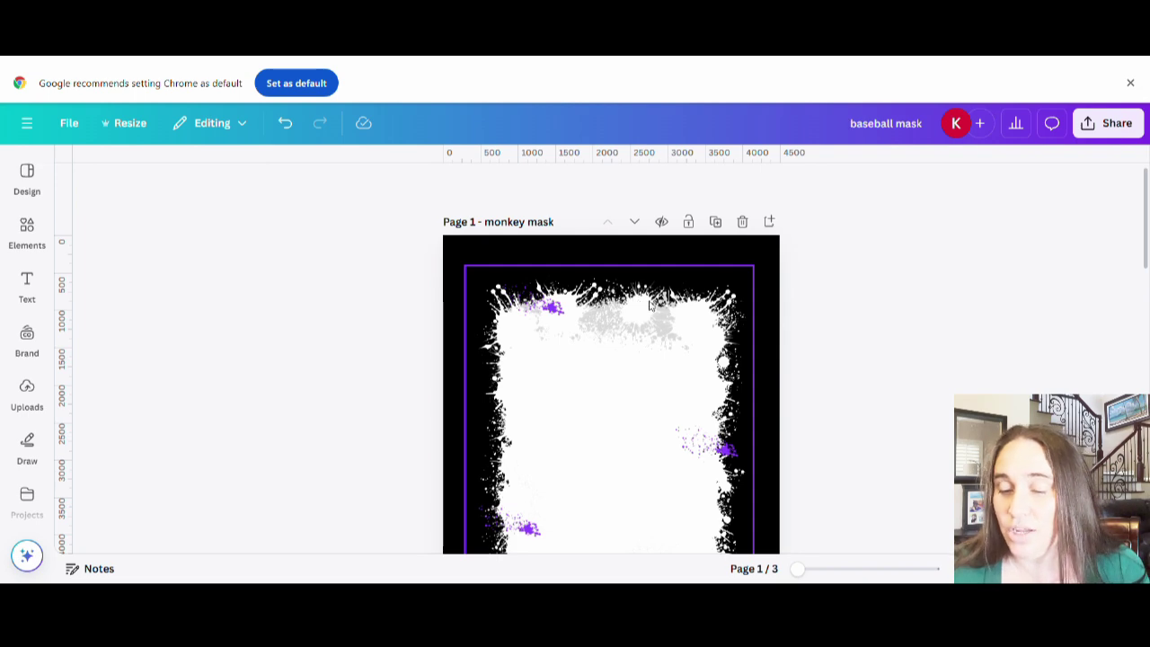
{"action": "scroll", "coordinate": [76, 351], "scroll_direction": "down", "scroll_amount": 2}
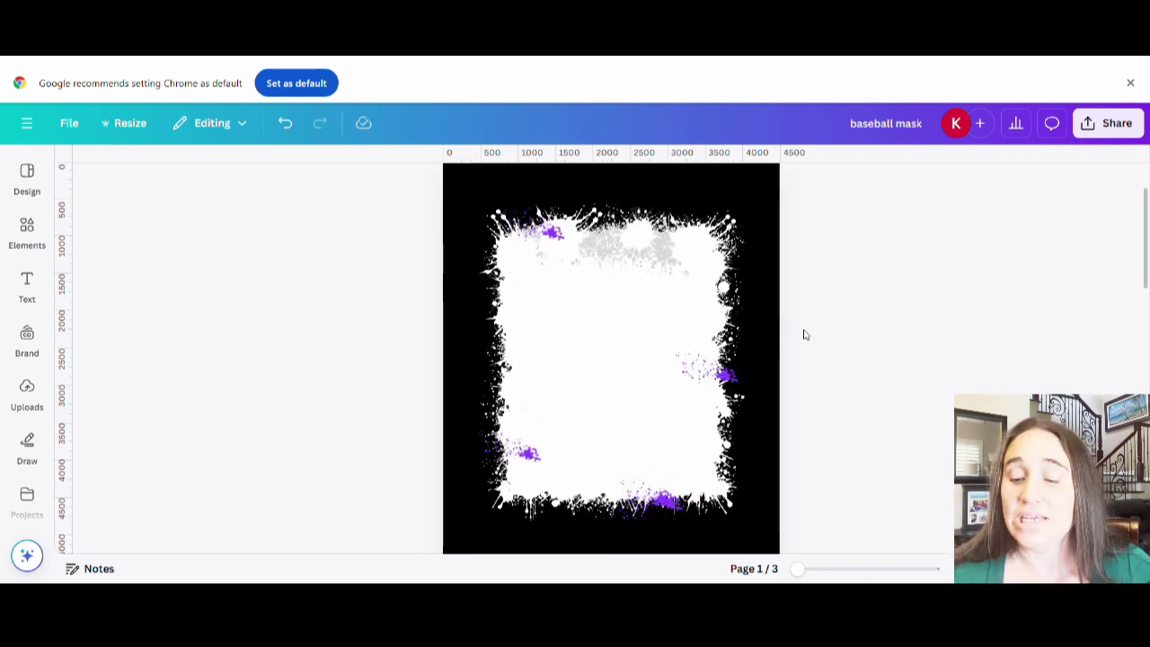
{"action": "scroll", "coordinate": [803, 333], "scroll_direction": "down", "scroll_amount": 5}
{"action": "scroll", "coordinate": [616, 400], "scroll_direction": "down", "scroll_amount": 6}
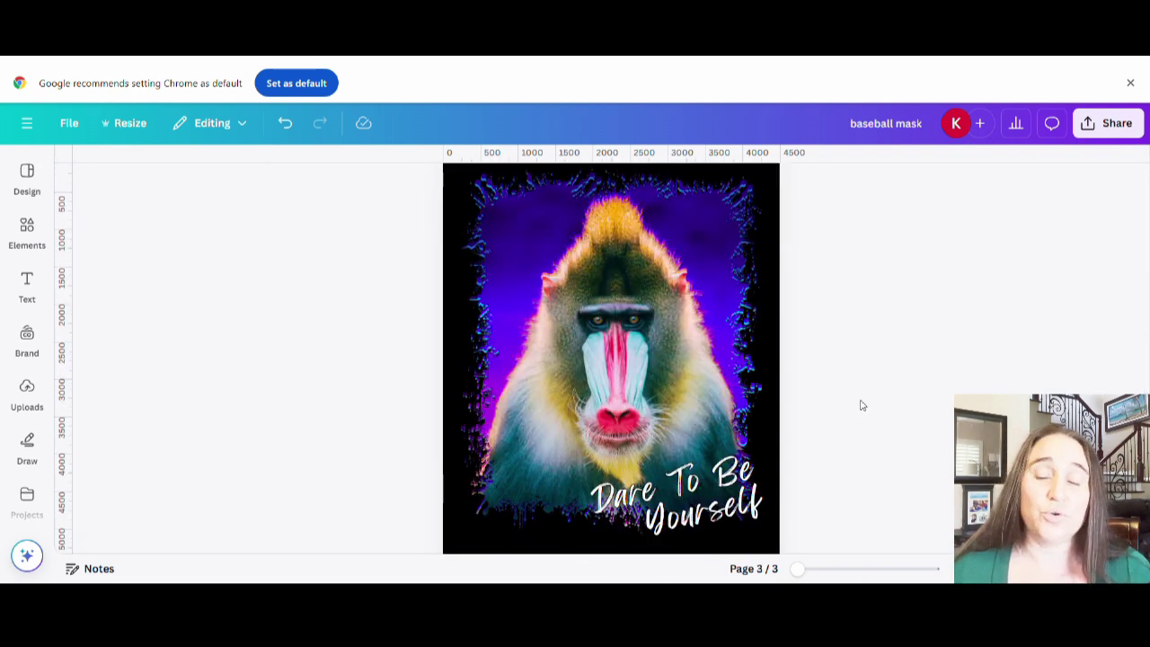